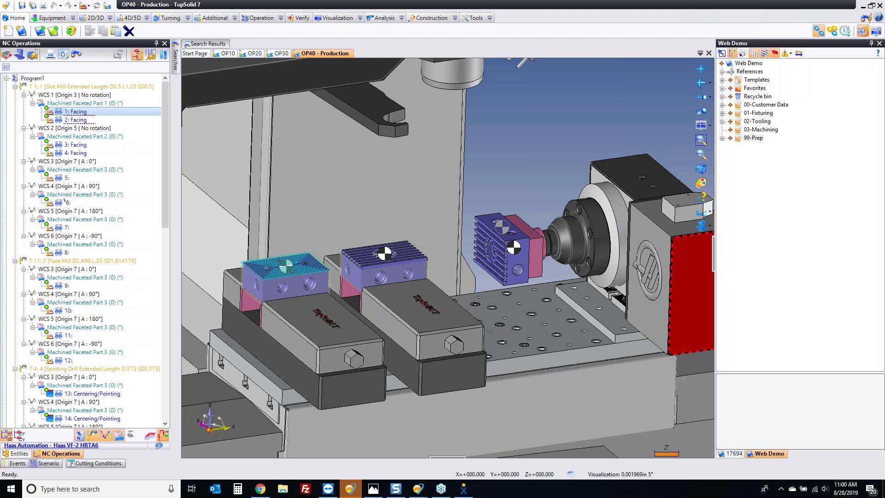
# - Simulate the OP40 - Production operations on the machine, moving through the operation positions, and save the document
pyautogui.moveTo(716, 263); pyautogui.dragTo(780, 263)
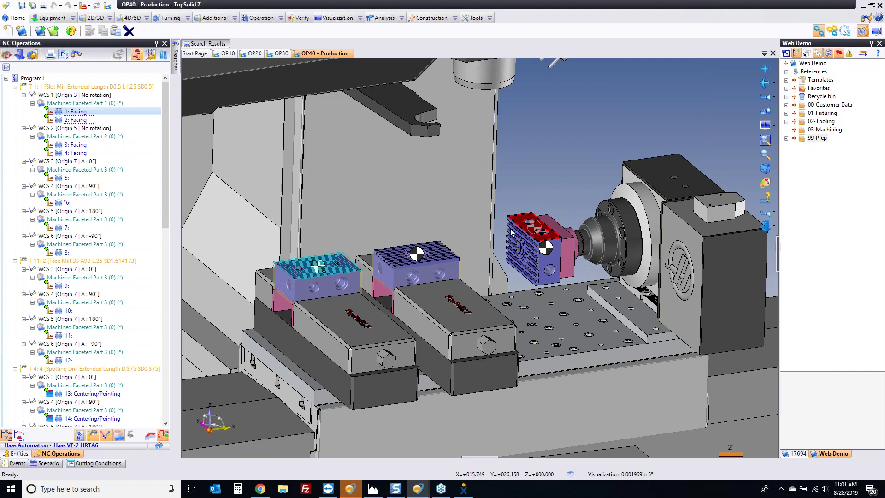
pyautogui.click(540, 246)
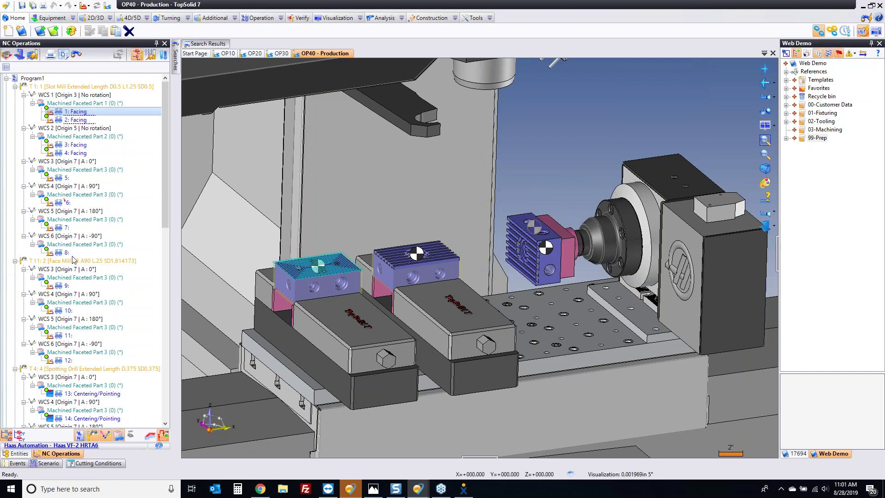
pyautogui.keyDown('shift'); pyautogui.click(69, 253); pyautogui.keyUp('shift')
pyautogui.click(51, 252)
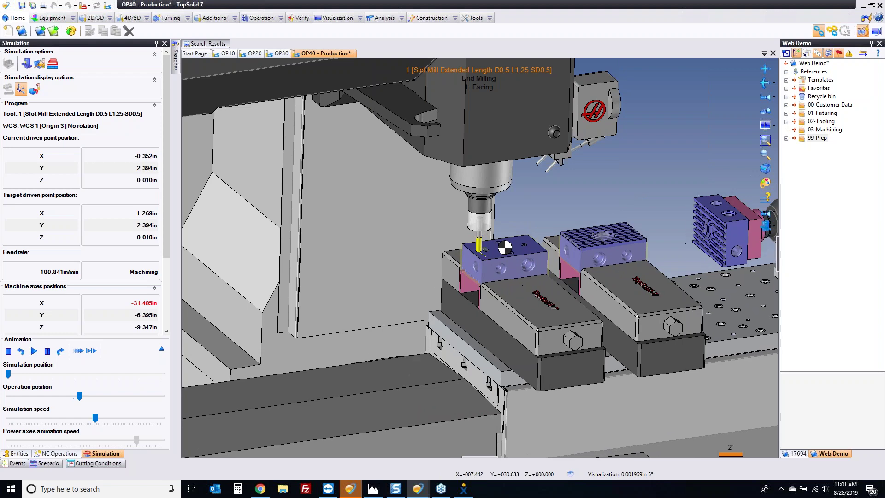
pyautogui.moveTo(94, 396); pyautogui.dragTo(149, 399)
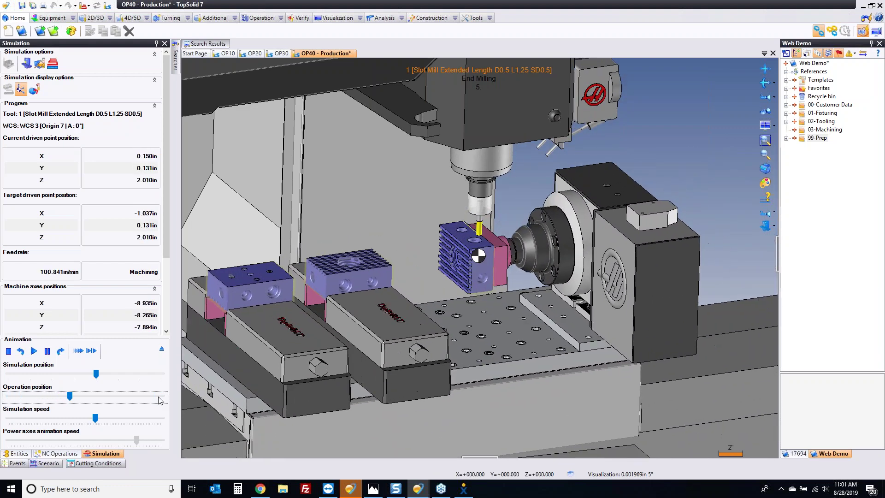
pyautogui.press('Escape')
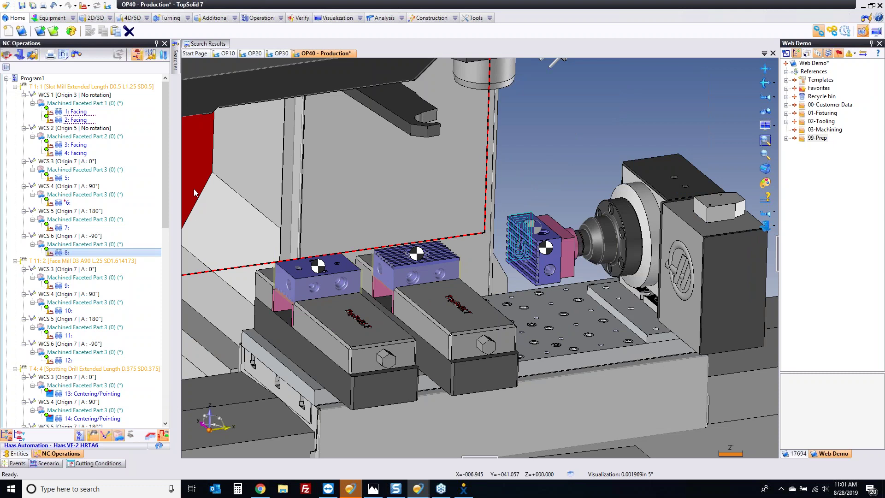
pyautogui.click(558, 112)
pyautogui.hotkey('ctrl', 's')
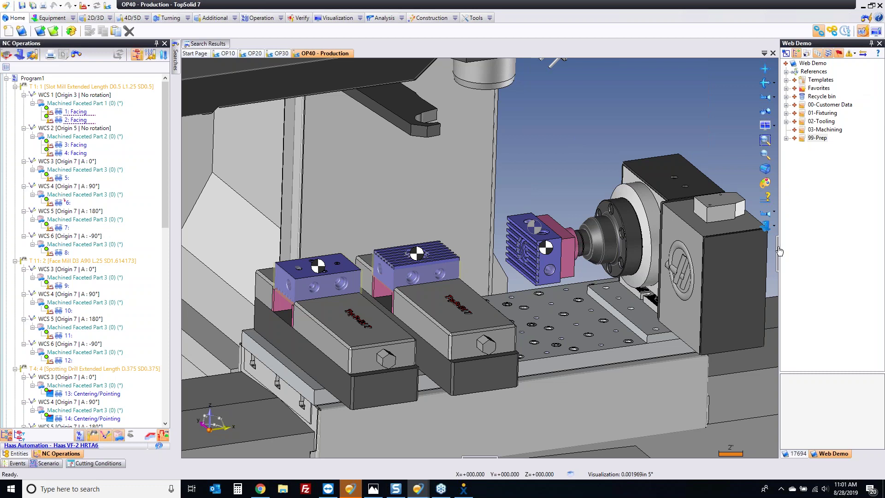
# - Expand the 99-Prep folder and review the OP10, OP20 and OP30 machining documents
pyautogui.moveTo(779, 251); pyautogui.dragTo(723, 252)
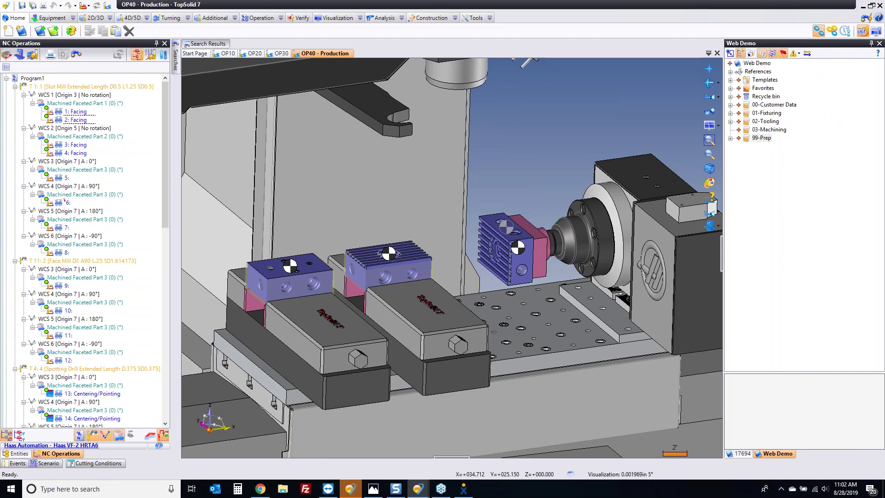
pyautogui.click(730, 139)
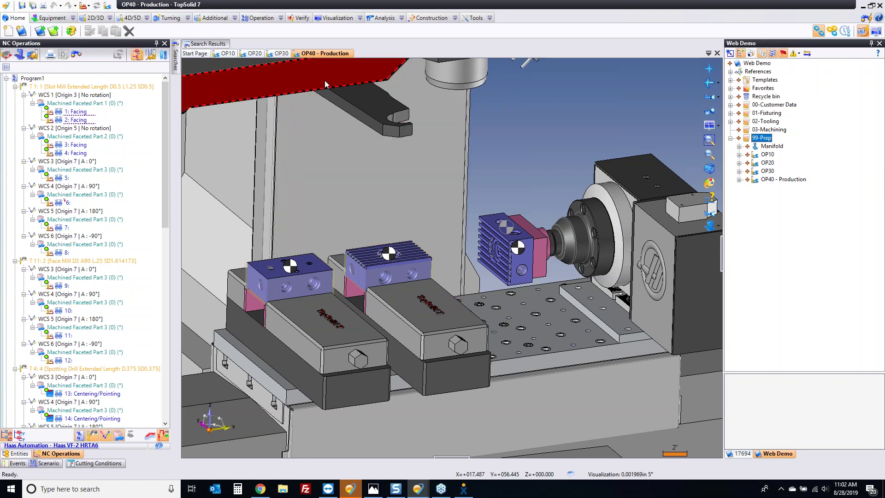
pyautogui.click(227, 54)
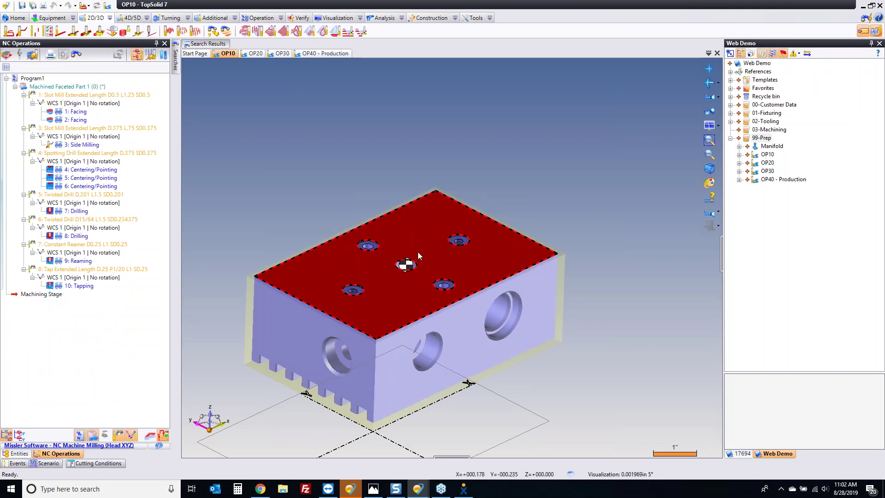
pyautogui.click(253, 54)
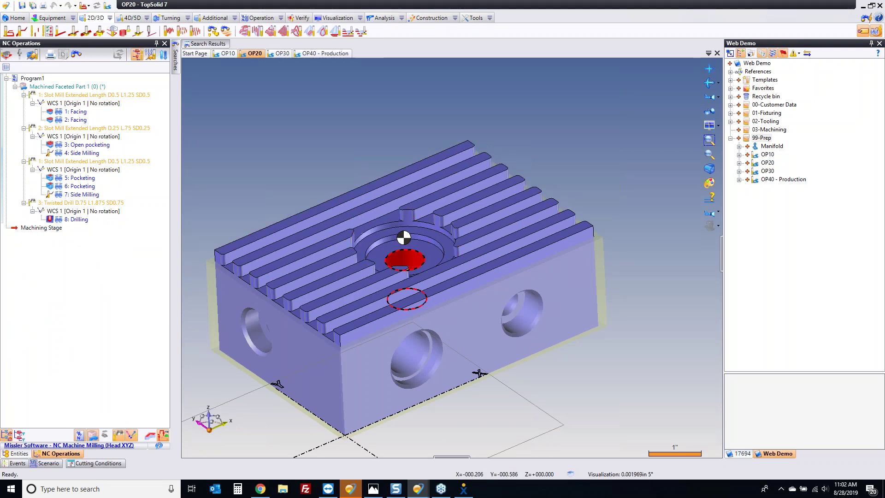
pyautogui.click(282, 54)
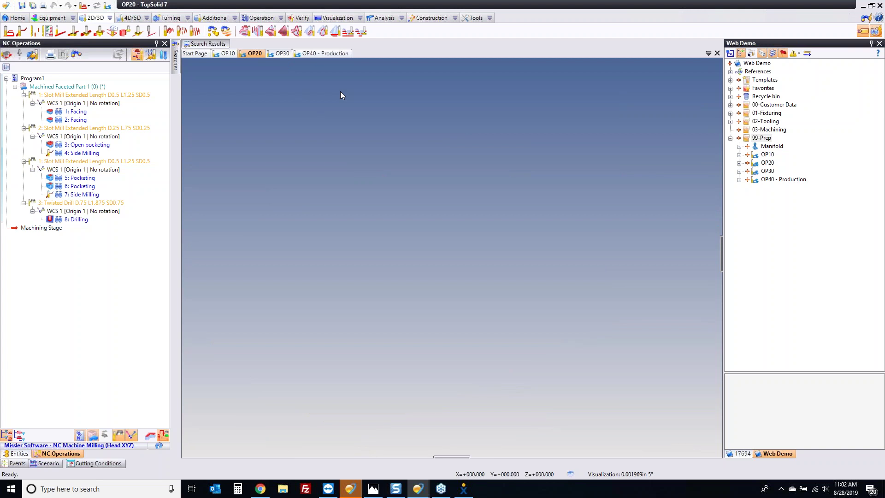
pyautogui.hotkey('ctrl', 'Tab')
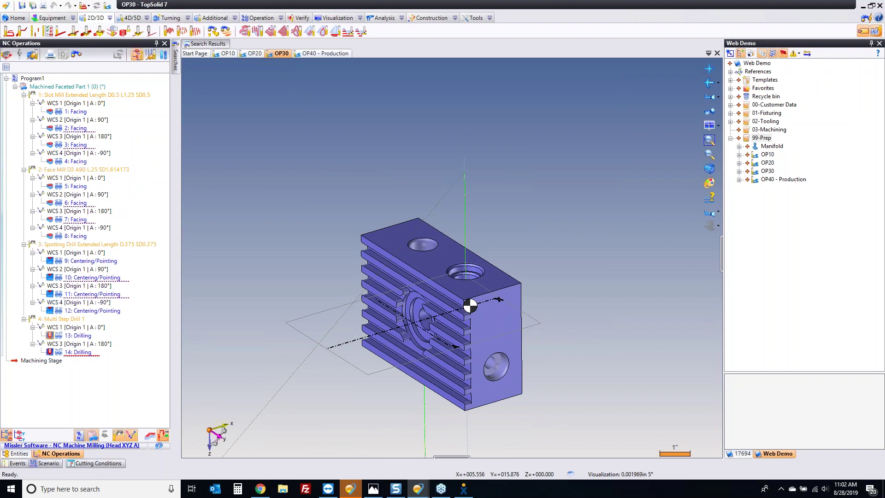
# - Inspect the two Multi Step Drill 1 drilling operations in OP30 and simulate operation 14
pyautogui.click(74, 336)
pyautogui.click(73, 353)
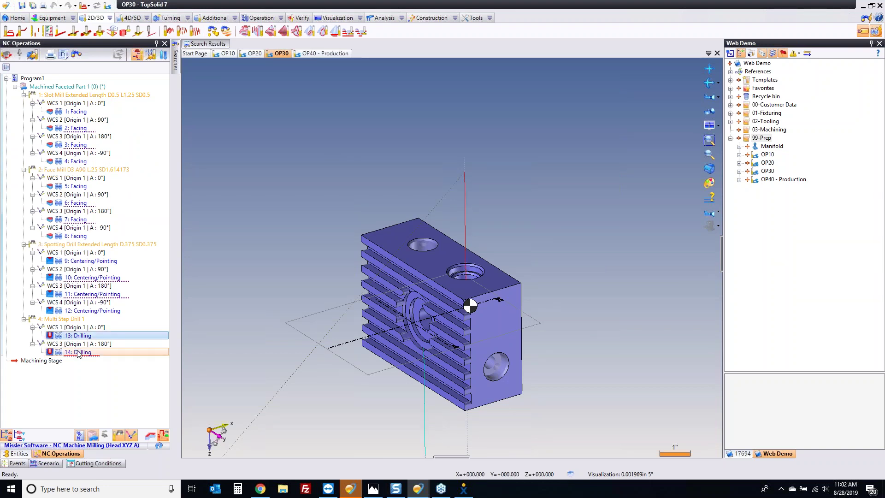
pyautogui.click(48, 351)
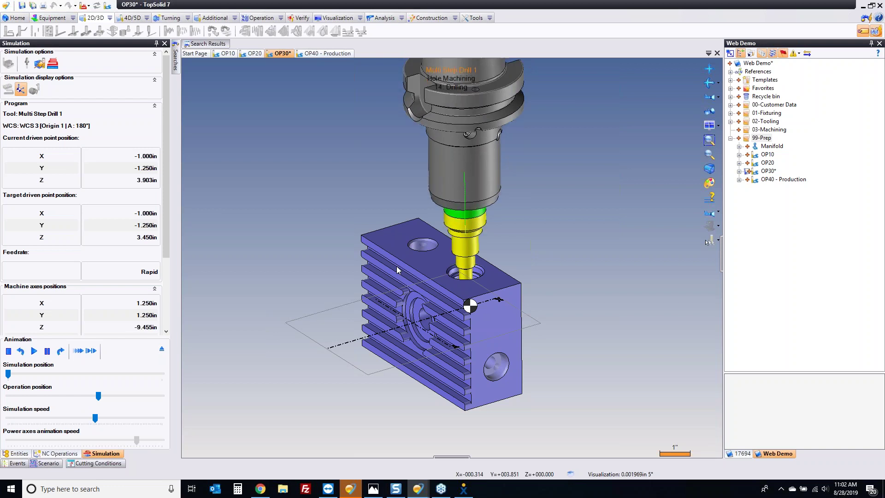
pyautogui.press('Escape')
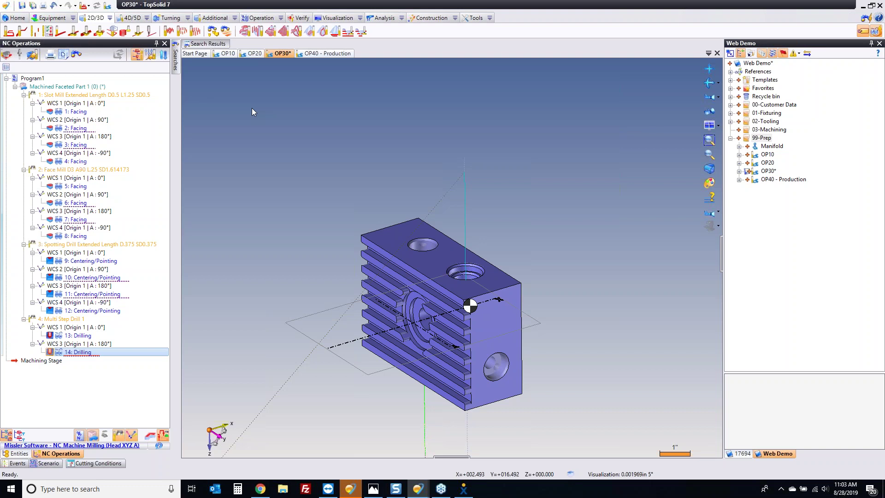
# - Save all documents, close the four OP machining documents and collapse the 99-Prep folder
pyautogui.click(326, 53)
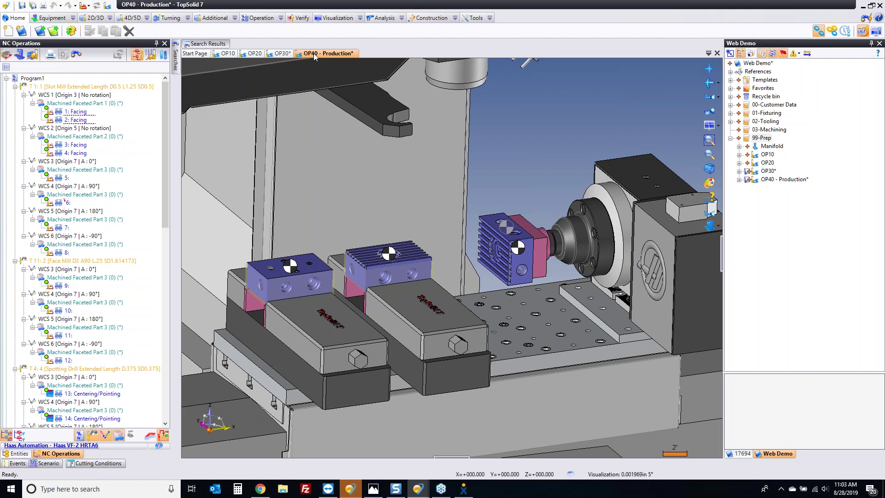
pyautogui.hotkey('ctrl', 'shift', 's')
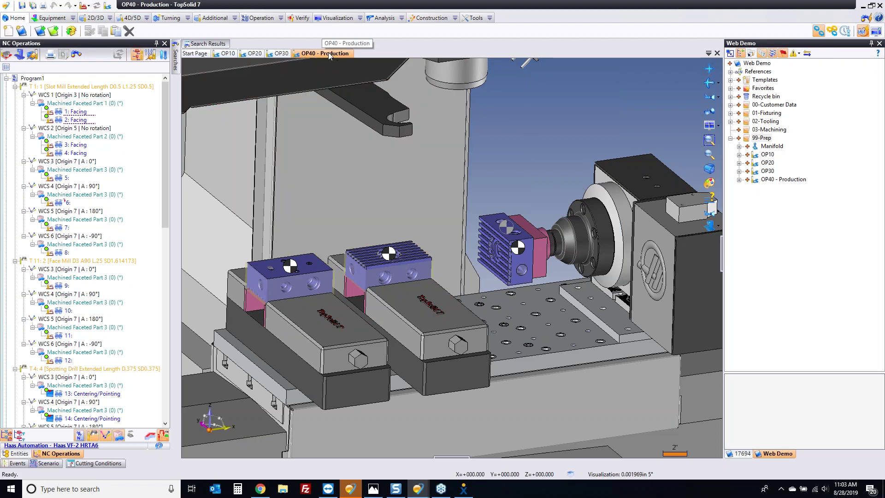
pyautogui.middleClick(329, 53)
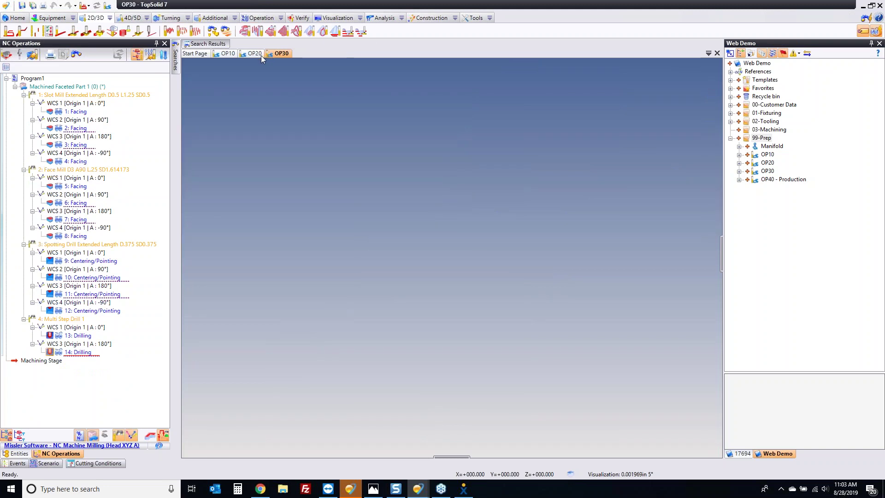
pyautogui.middleClick(256, 57)
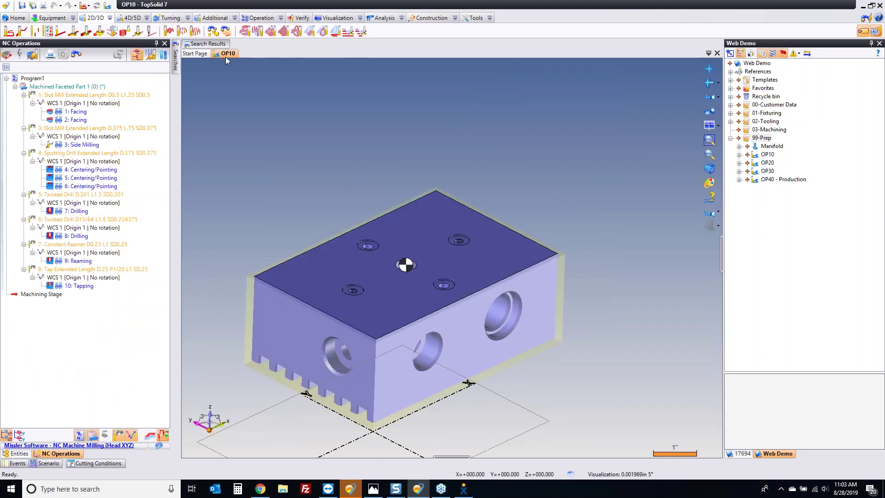
pyautogui.middleClick(255, 56)
pyautogui.click(730, 138)
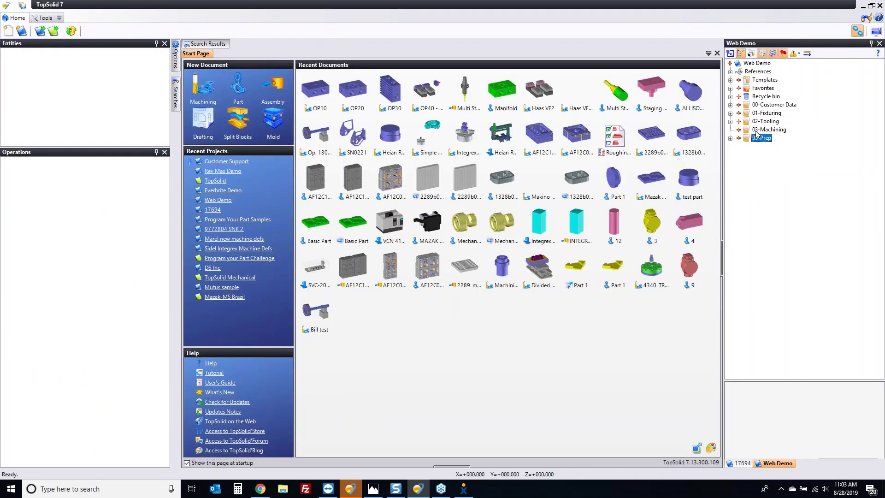
# - Convert the Manifold document in the 00-Customer Data folder into a part and inspect its stepped side holes
pyautogui.click(730, 106)
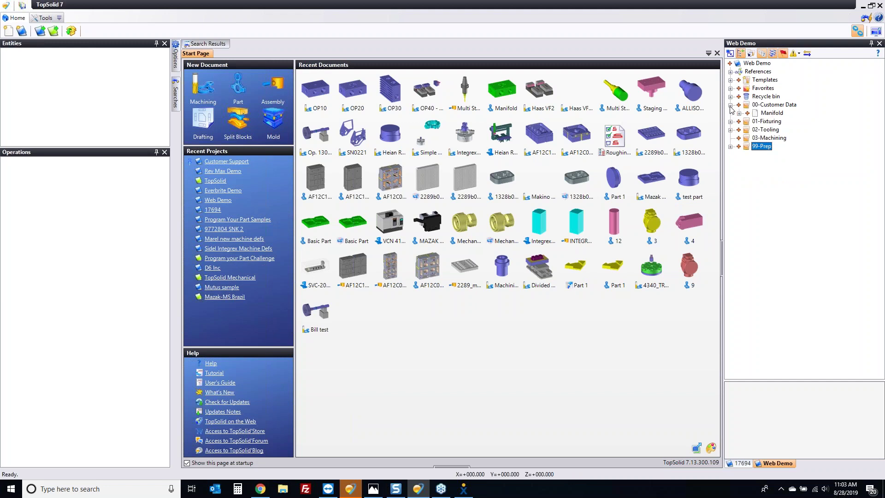
pyautogui.rightClick(768, 114)
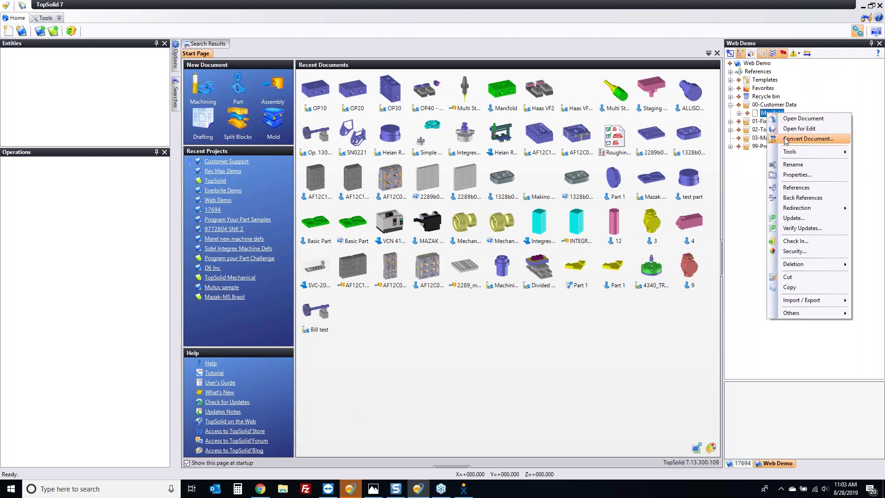
pyautogui.click(808, 138)
pyautogui.click(143, 388)
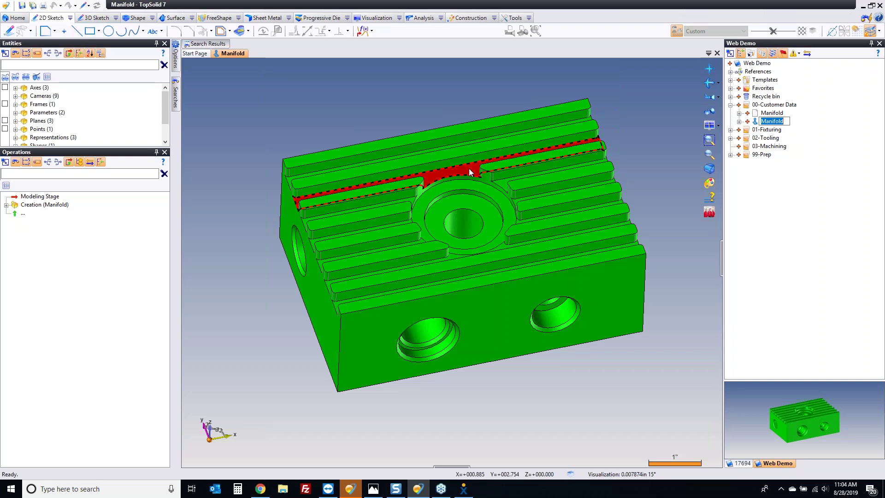
pyautogui.click(635, 158)
pyautogui.moveTo(456, 379); pyautogui.dragTo(455, 356, button='middle')
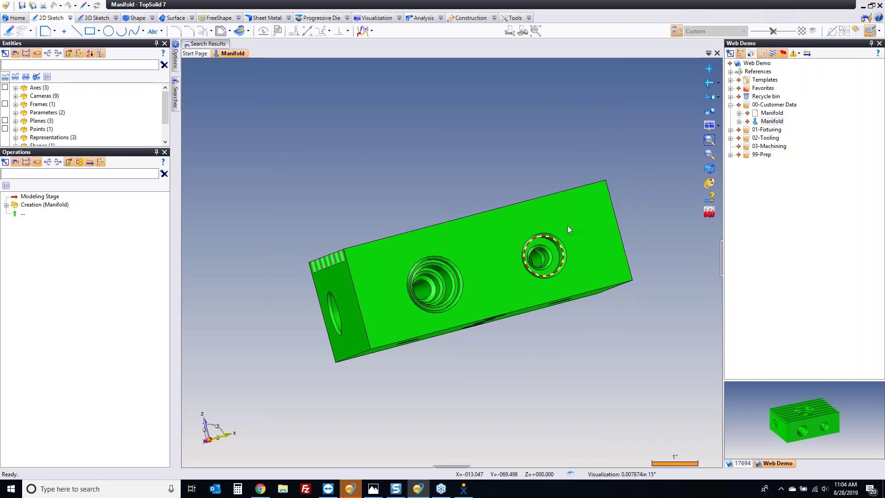
# - Create a new part document in the 02-Tooling folder and name it Multi Step Drill 2
pyautogui.click(730, 138)
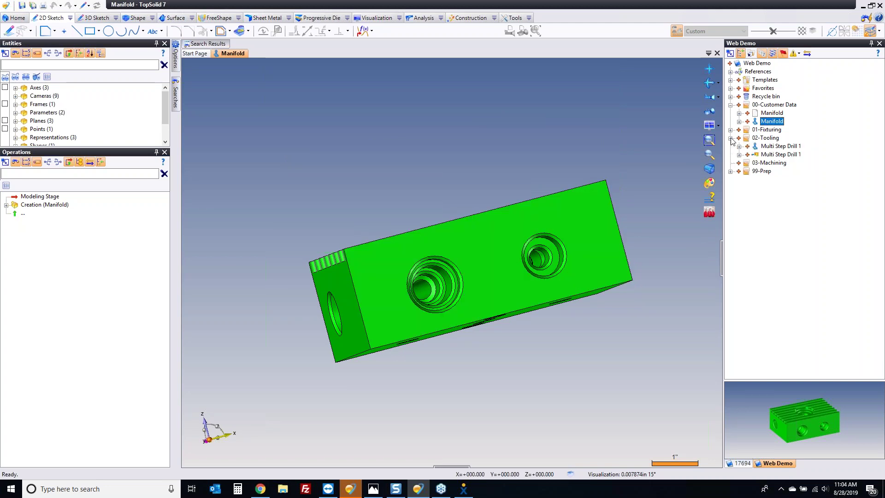
pyautogui.rightClick(766, 140)
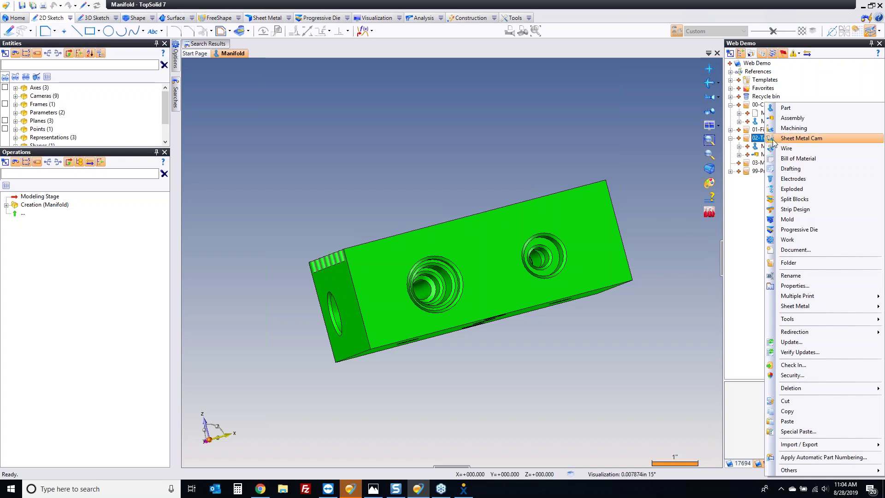
pyautogui.click(807, 108)
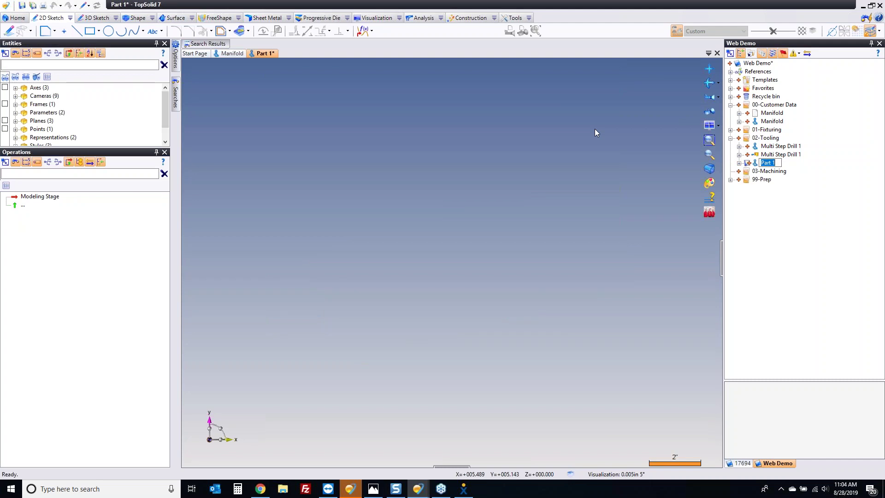
pyautogui.write('Multi Step Drill 2*')
pyautogui.press('Return')
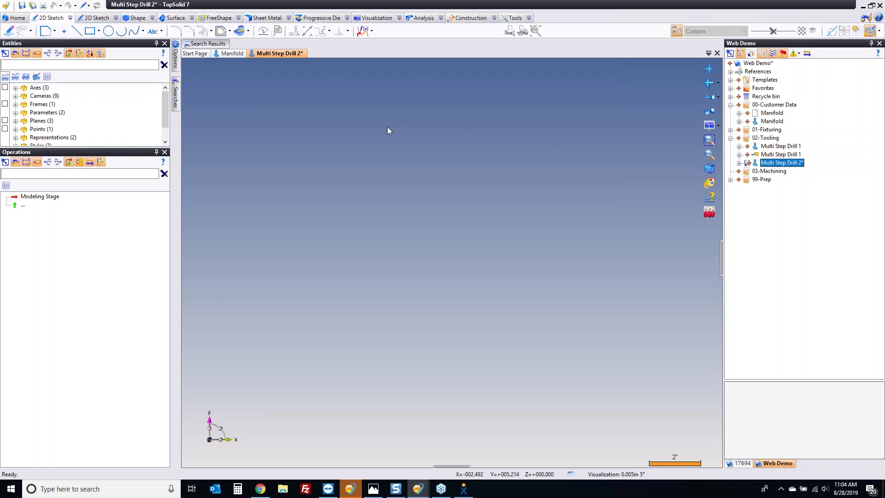
# - Add the Manifold part as a transparent background document in Multi Step Drill 2
pyautogui.click(236, 54)
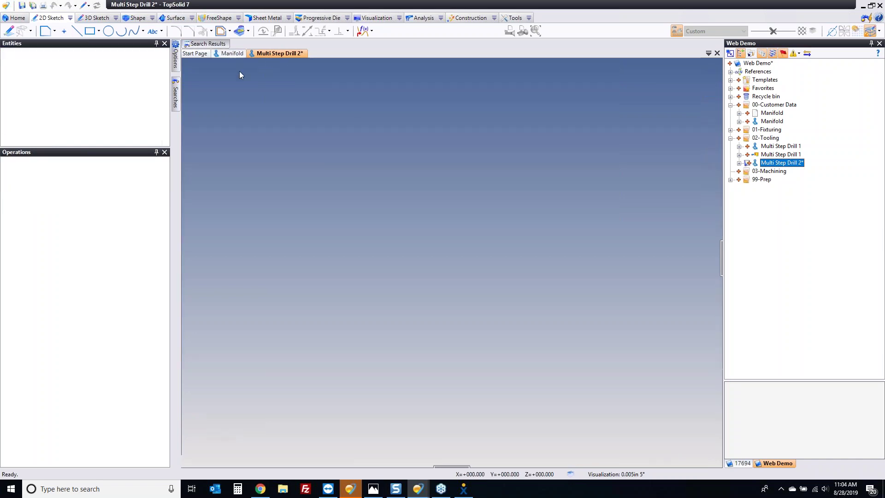
pyautogui.click(276, 54)
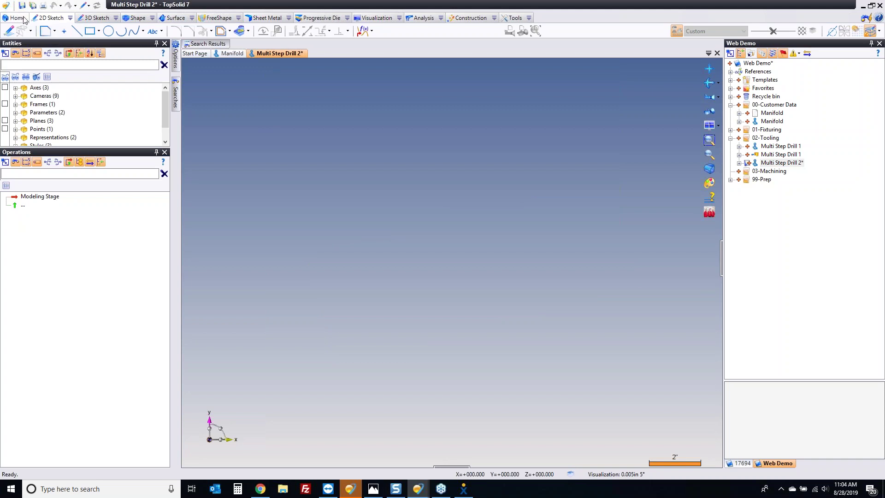
pyautogui.click(6, 6)
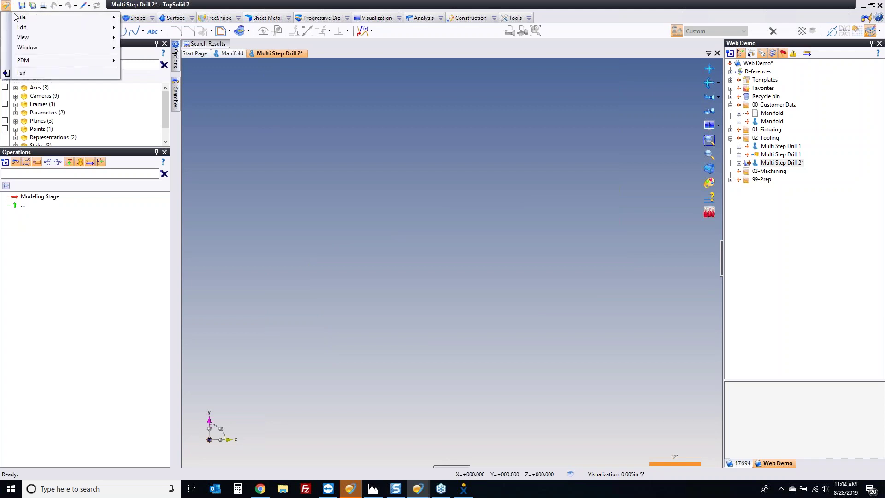
pyautogui.moveTo(19, 17)
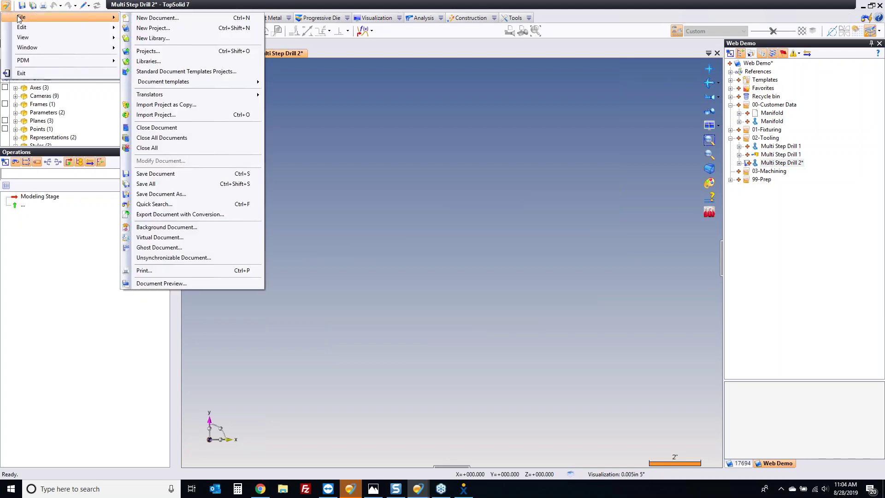
pyautogui.click(183, 228)
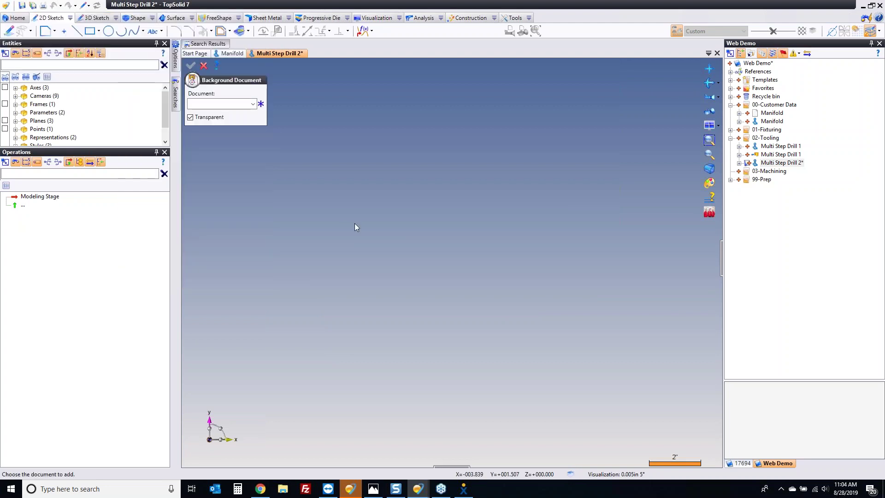
pyautogui.click(253, 105)
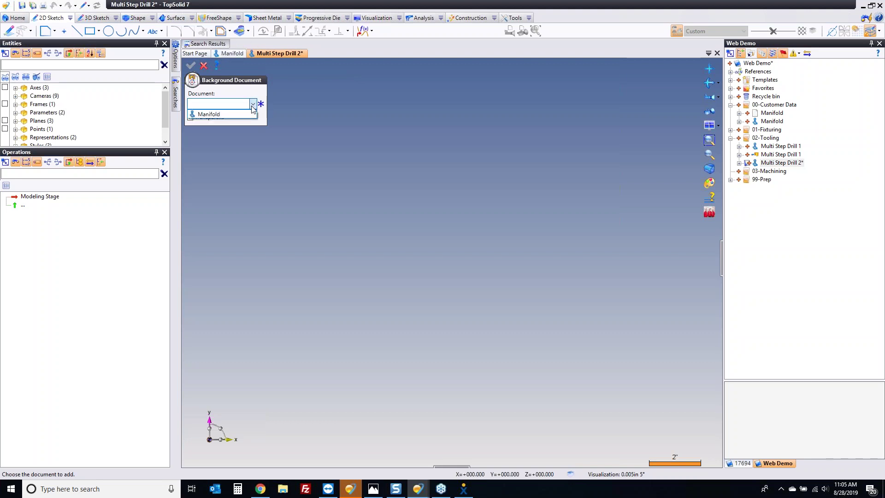
pyautogui.click(247, 113)
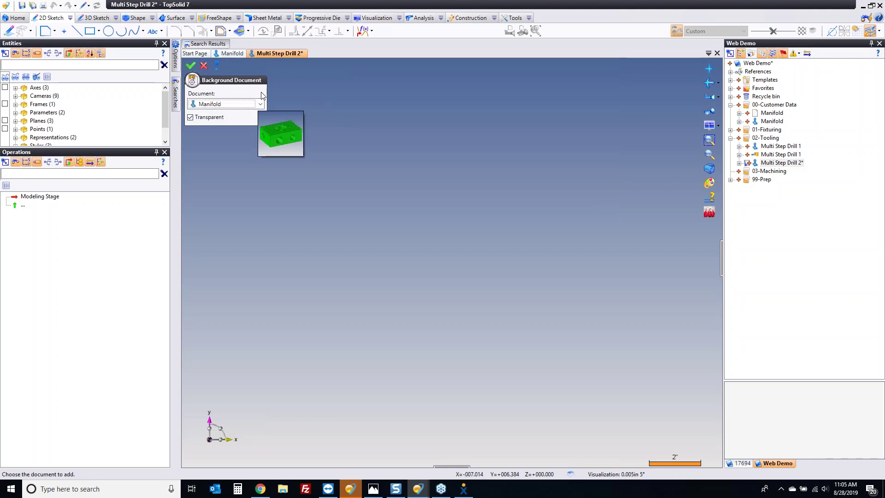
pyautogui.click(191, 66)
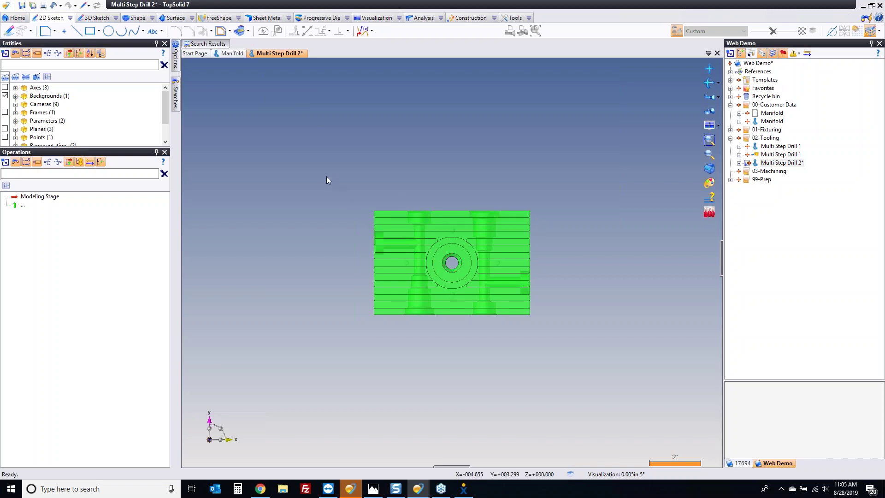
# - Enlarge the entities list, expand the backgrounds and check the Manifold background by switching its visibility off and on
pyautogui.moveTo(135, 148); pyautogui.dragTo(128, 255)
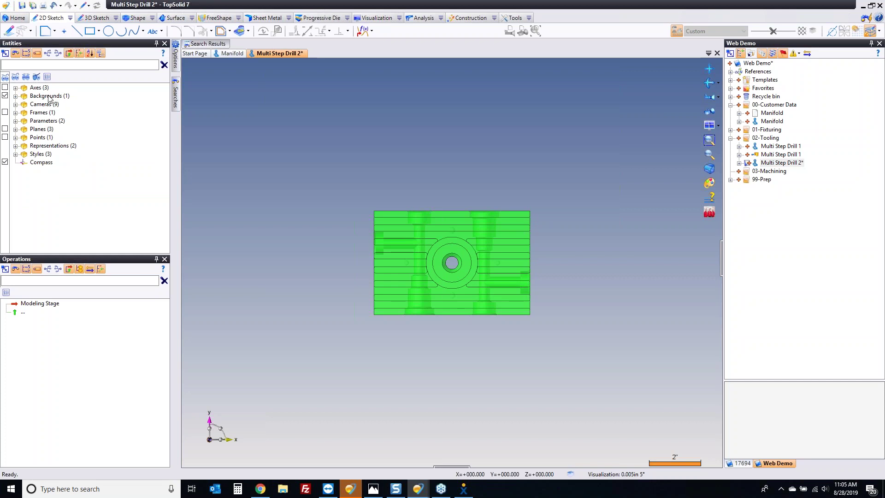
pyautogui.click(15, 96)
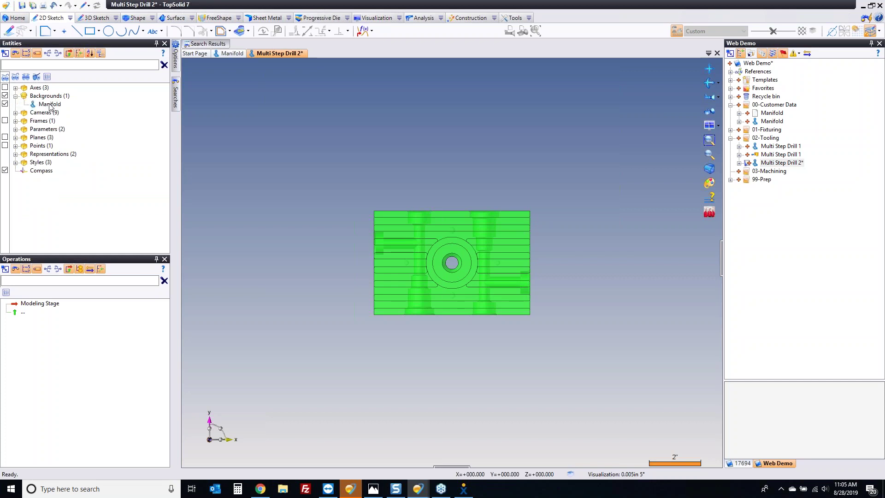
pyautogui.click(5, 104)
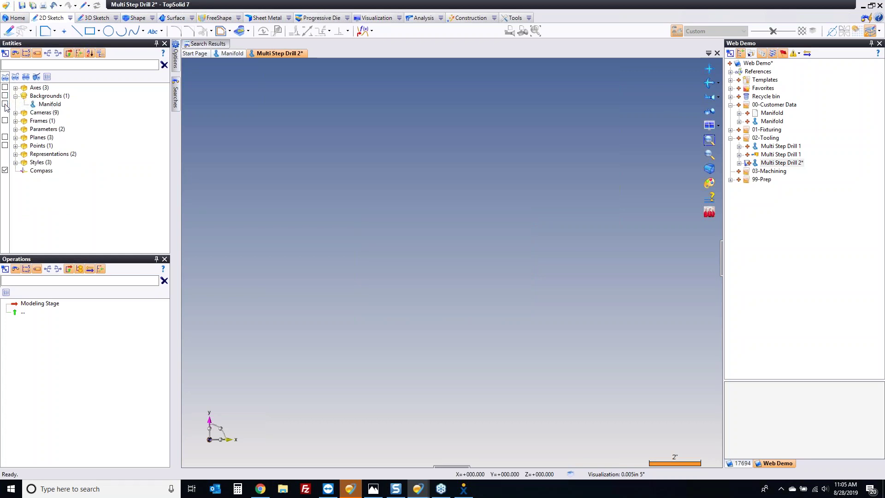
pyautogui.click(5, 104)
# - Create a frame by point and two directions at the circular edge inside the larger stepped hole, taking Y from the hole's cylindrical face
pyautogui.press('ctrl+KP_7')
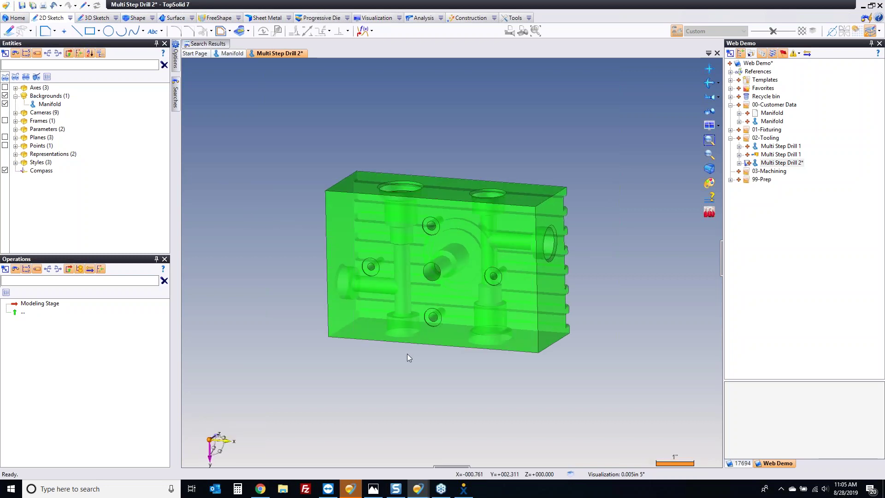
pyautogui.press('ctrl+KP_7')
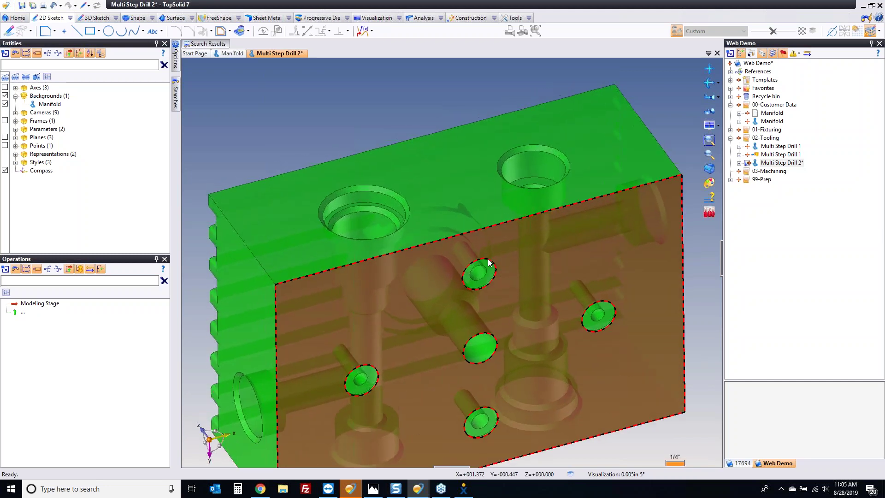
pyautogui.click(475, 18)
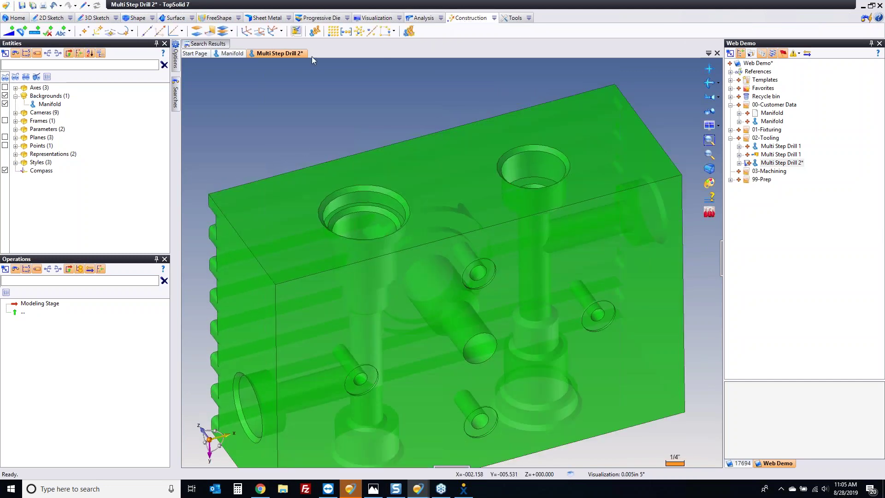
pyautogui.click(280, 33)
pyautogui.click(303, 75)
pyautogui.click(391, 210)
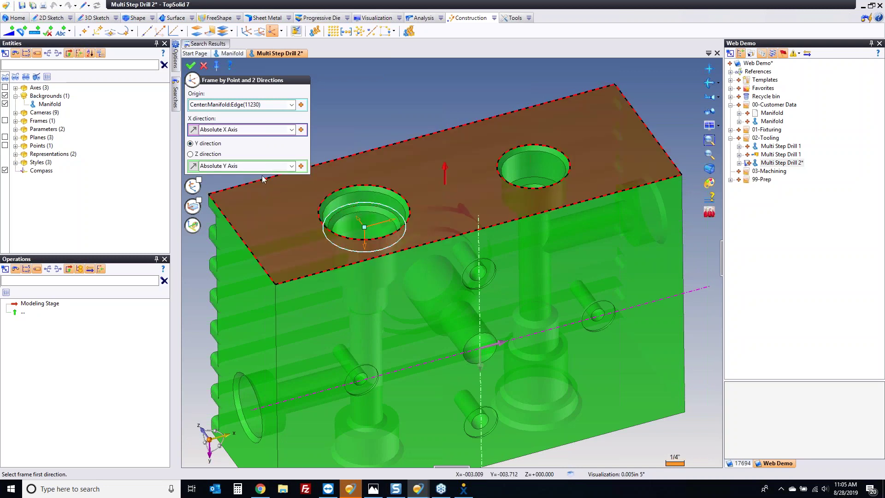
pyautogui.click(229, 166)
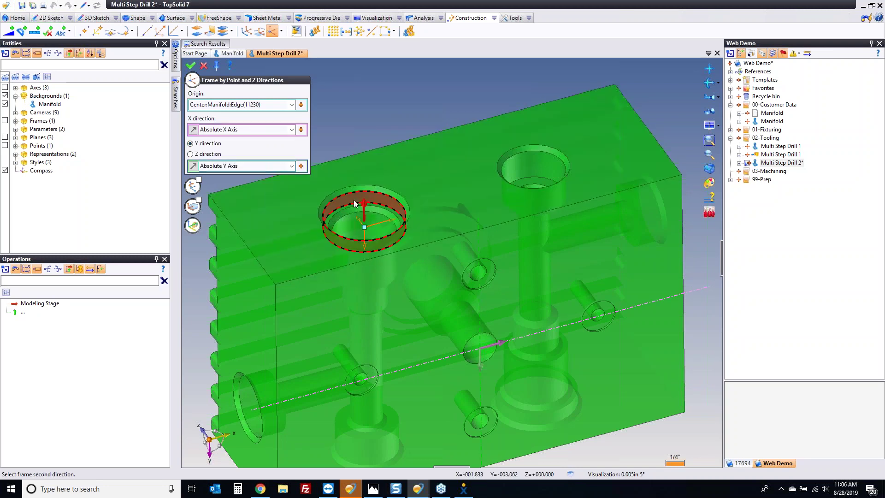
pyautogui.click(353, 200)
pyautogui.click(190, 66)
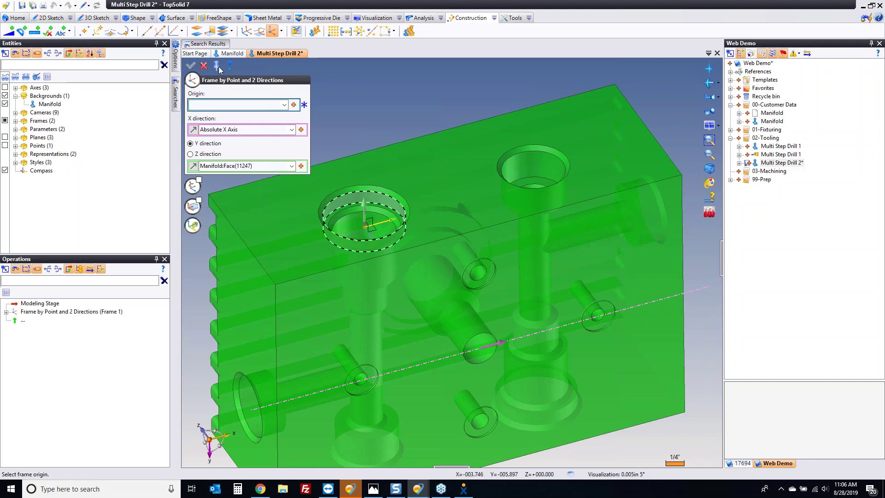
# - Create a 1.5 in diameter two-point cylinder from the stepped hole's opening centre to the centre of the narrow bore's far-end edge
pyautogui.click(135, 18)
pyautogui.click(13, 32)
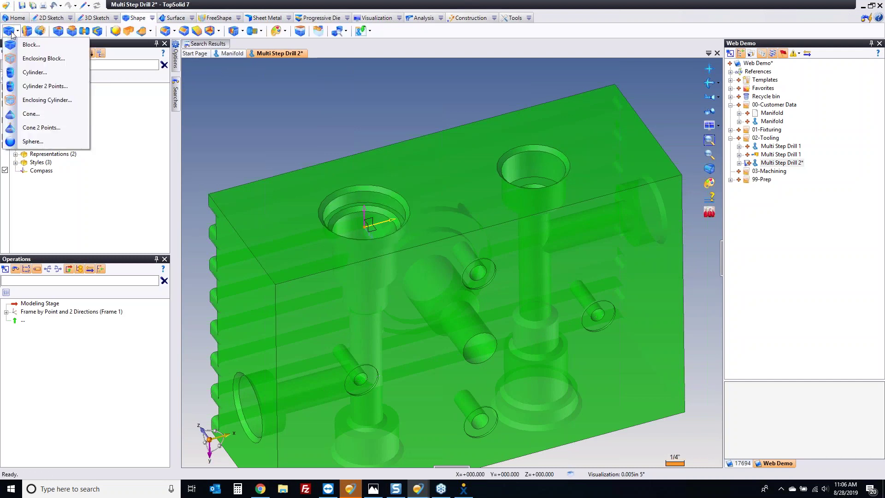
pyautogui.click(45, 74)
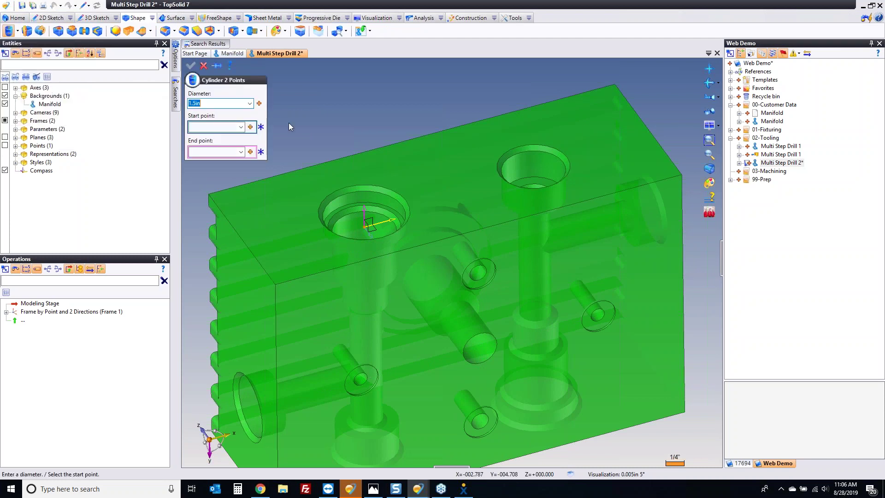
pyautogui.click(345, 186)
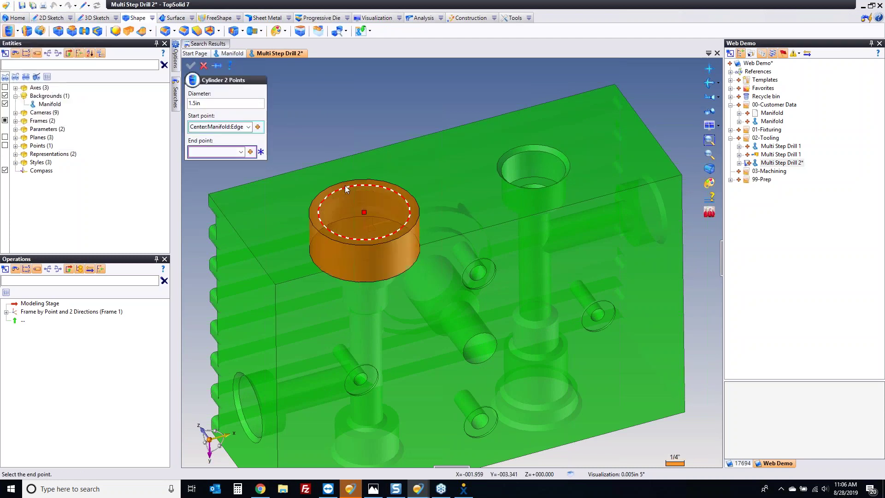
pyautogui.moveTo(400, 130); pyautogui.dragTo(415, 197, button='middle')
pyautogui.click(416, 199)
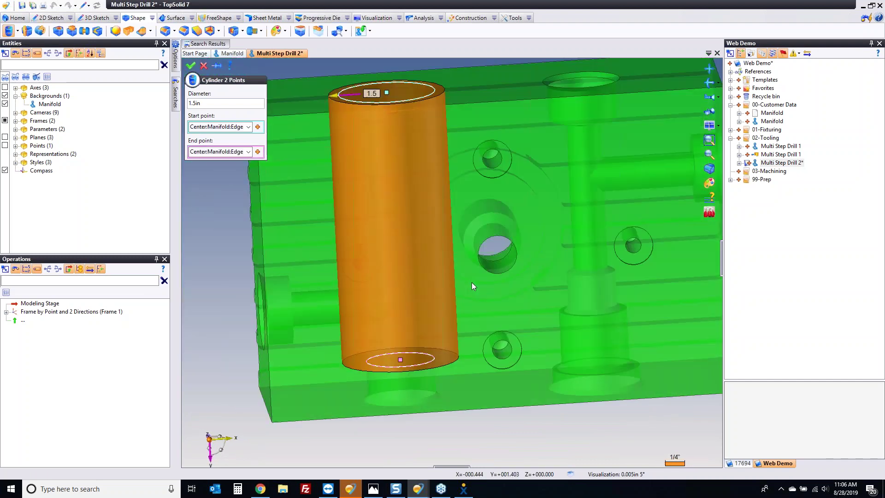
pyautogui.moveTo(472, 282); pyautogui.dragTo(487, 297, button='middle')
pyautogui.scroll(2, 479, 290)
pyautogui.moveTo(340, 188)
pyautogui.mouseDown()
pyautogui.moveTo(325, 190)
pyautogui.moveTo(339, 186)
pyautogui.mouseUp()
pyautogui.rightClick(318, 98)
pyautogui.click(323, 98)
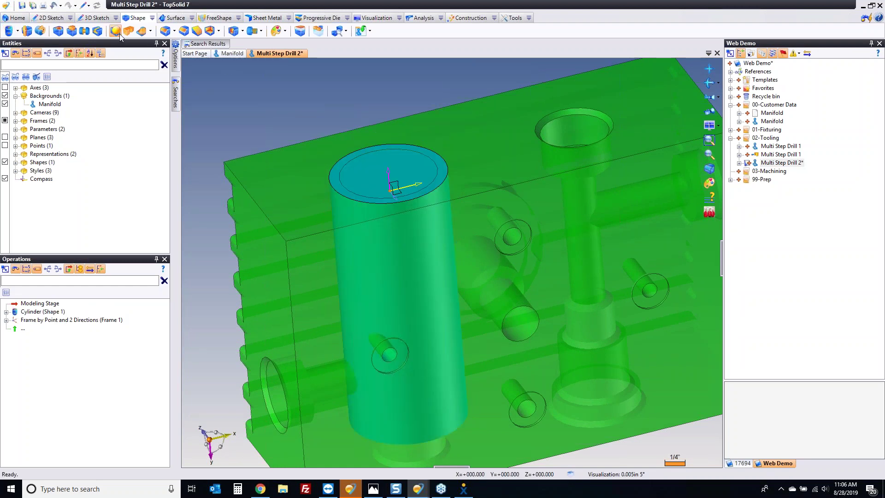
# - Subtract the Manifold background from the cylinder with a Boolean and hide the background
pyautogui.click(310, 209)
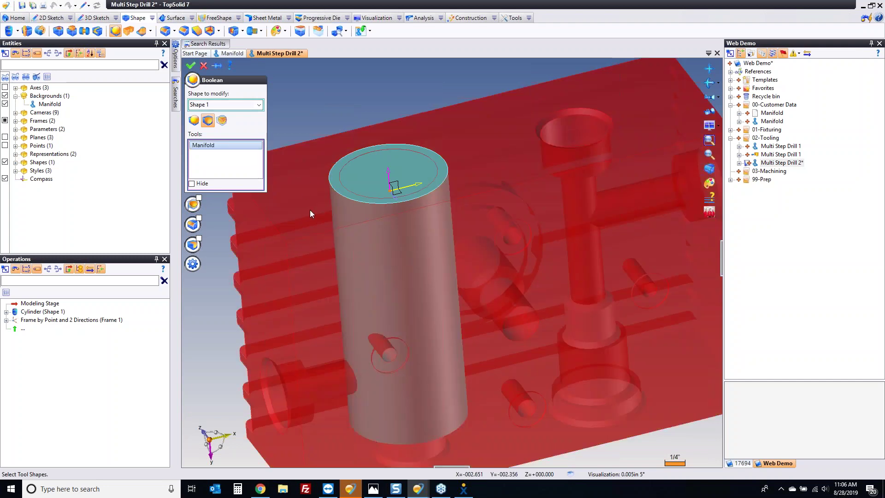
pyautogui.click(190, 66)
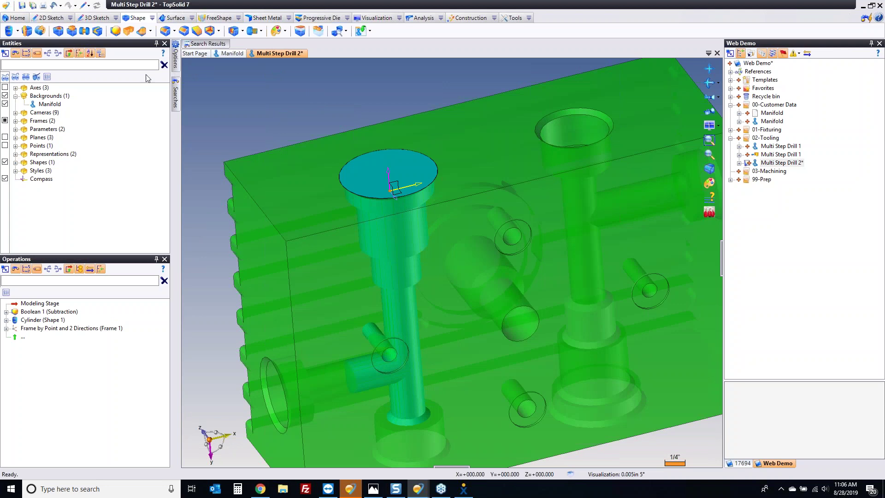
pyautogui.click(6, 95)
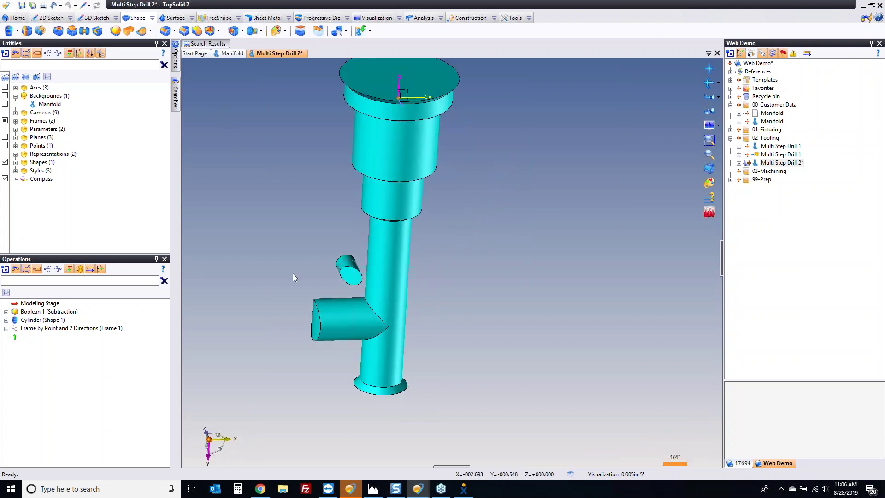
# - Remove the small detached cylindrical body beside the stepped shape using the Bodies removal type
pyautogui.click(174, 20)
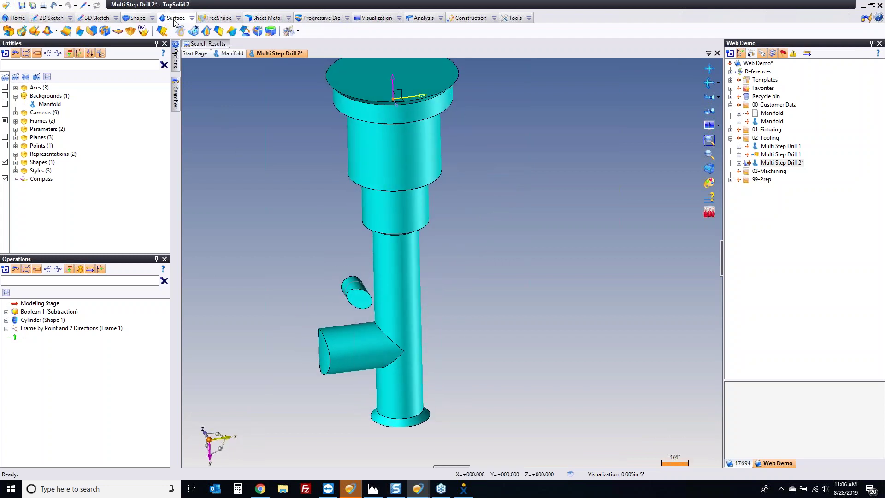
pyautogui.click(194, 32)
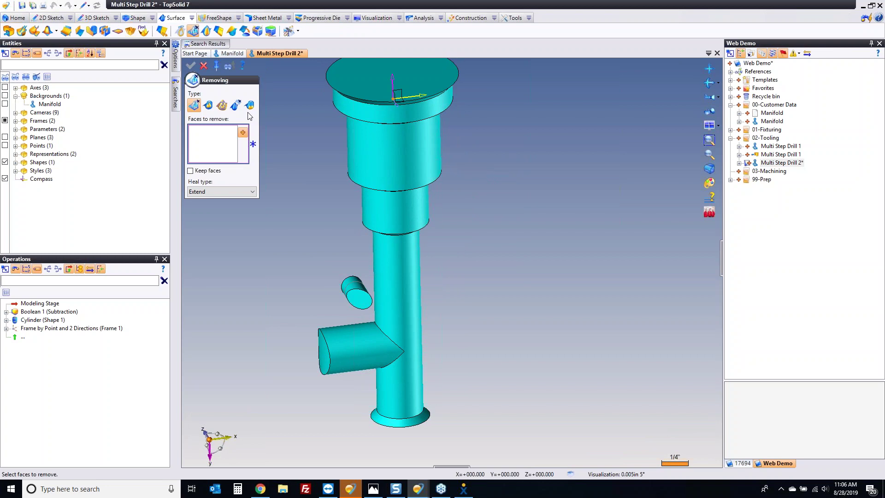
pyautogui.click(239, 106)
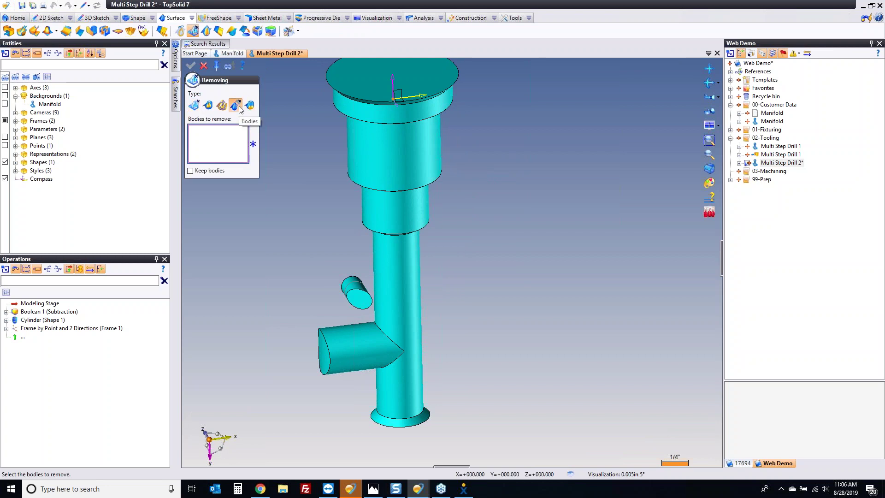
pyautogui.click(362, 295)
pyautogui.rightClick(302, 219)
pyautogui.click(304, 219)
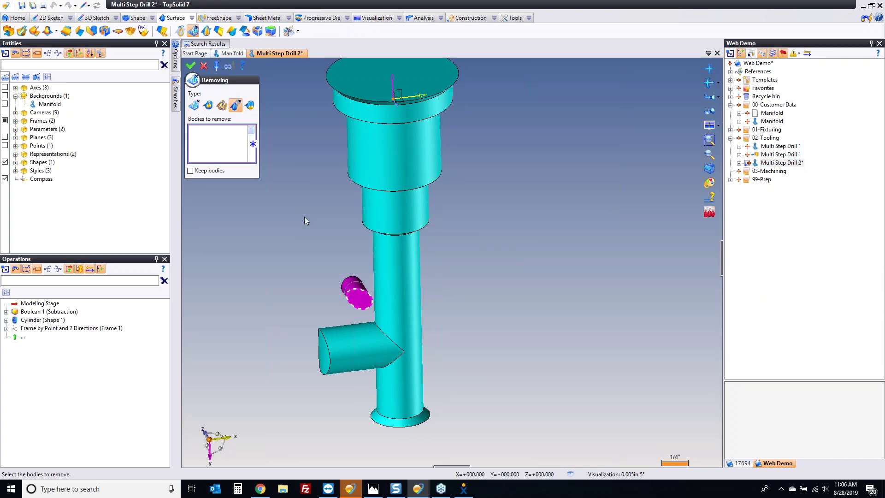
# - Remove the side branch and the flared face at the narrow end of the stepped shape, healing with Extend
pyautogui.click(194, 105)
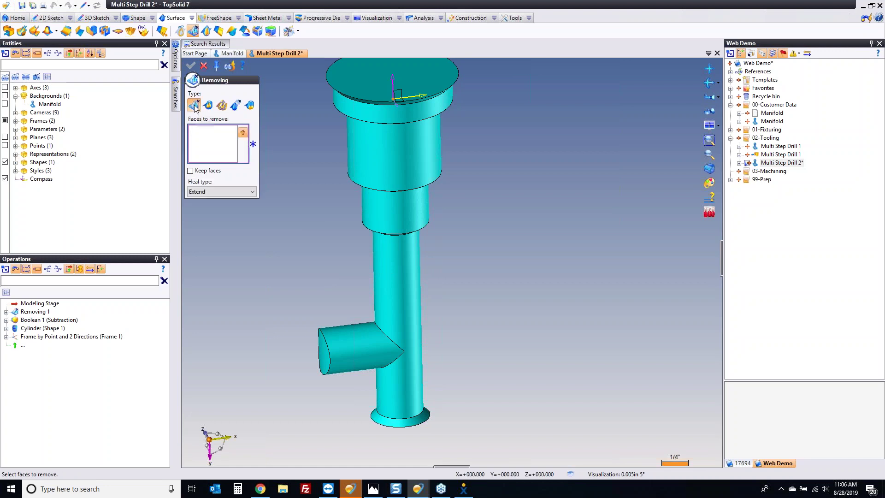
pyautogui.click(344, 336)
pyautogui.rightClick(327, 281)
pyautogui.click(330, 284)
pyautogui.click(394, 417)
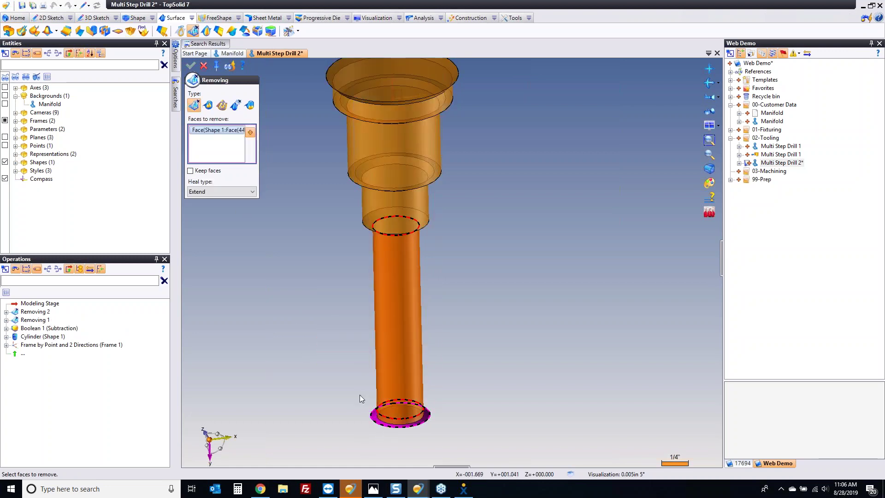
pyautogui.rightClick(327, 345)
pyautogui.click(343, 351)
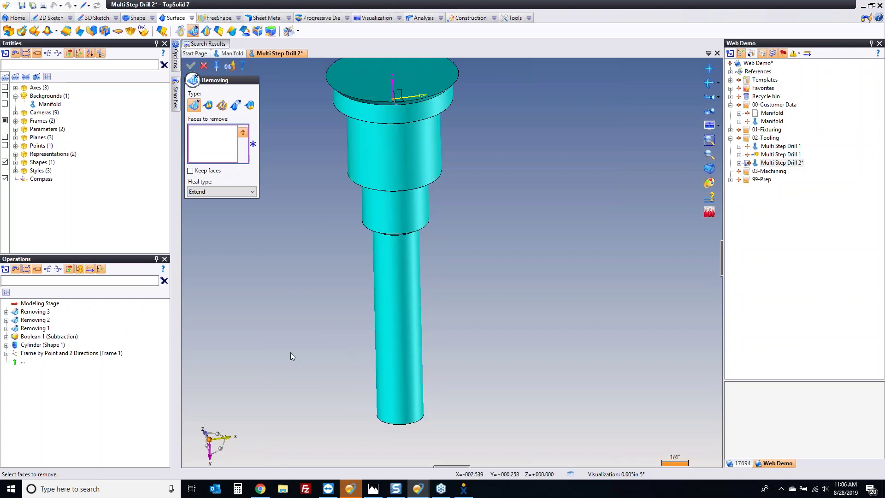
pyautogui.press('Escape')
# - Shift the stepped shape's wide end face outward by 0.5625 in with Faces Modification
pyautogui.click(135, 17)
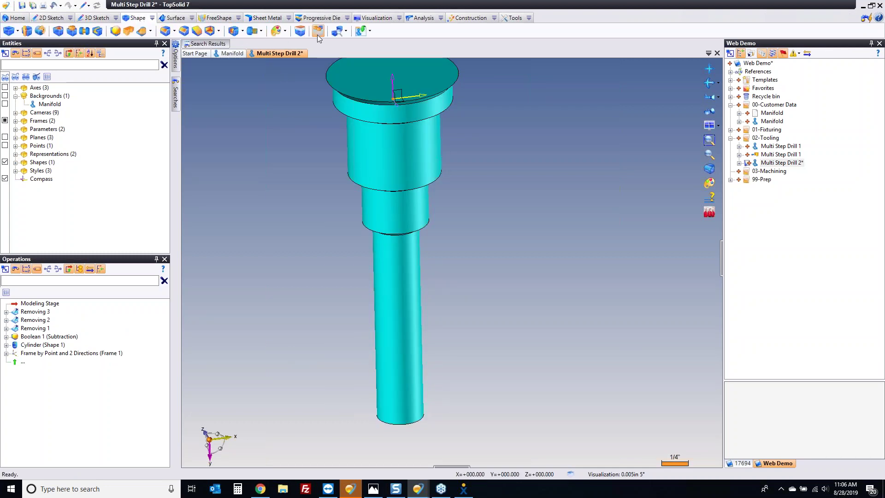
pyautogui.click(304, 33)
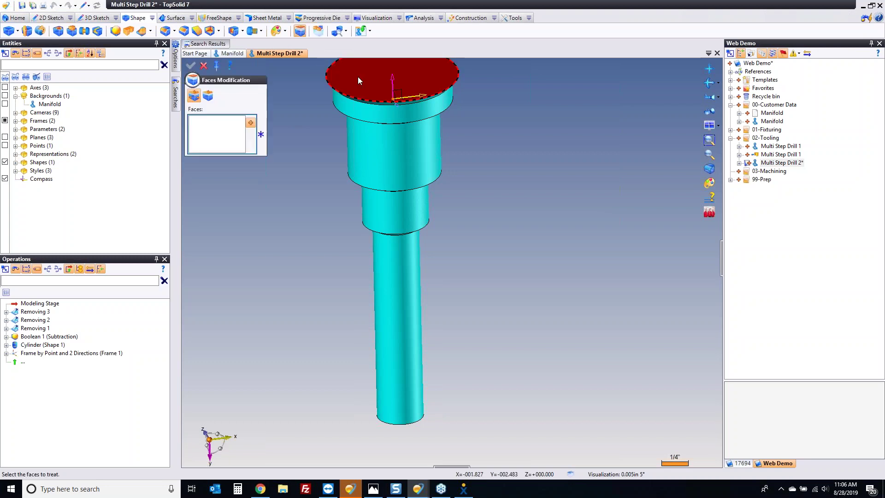
pyautogui.click(357, 77)
pyautogui.moveTo(382, 121); pyautogui.dragTo(383, 144)
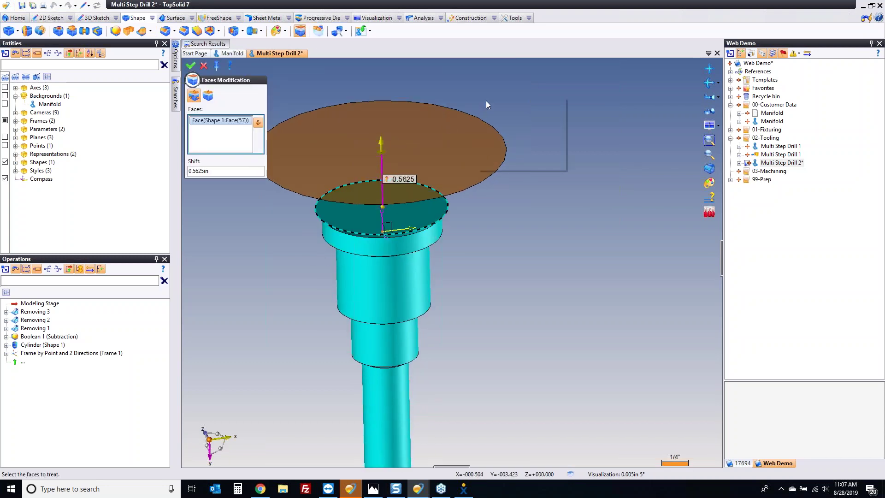
pyautogui.press('Return')
# - Shift the end face of the stepped shape's narrow bore outward with Faces Modification and leave the command
pyautogui.moveTo(488, 106); pyautogui.dragTo(441, 411, button='middle')
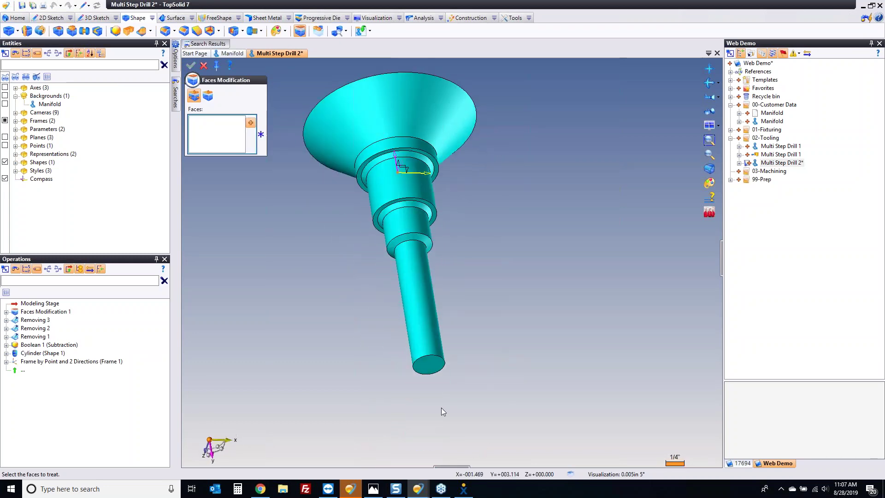
pyautogui.click(434, 363)
pyautogui.rightClick(486, 349)
pyautogui.click(498, 354)
pyautogui.moveTo(561, 319); pyautogui.dragTo(516, 263, button='middle')
pyautogui.press('Escape')
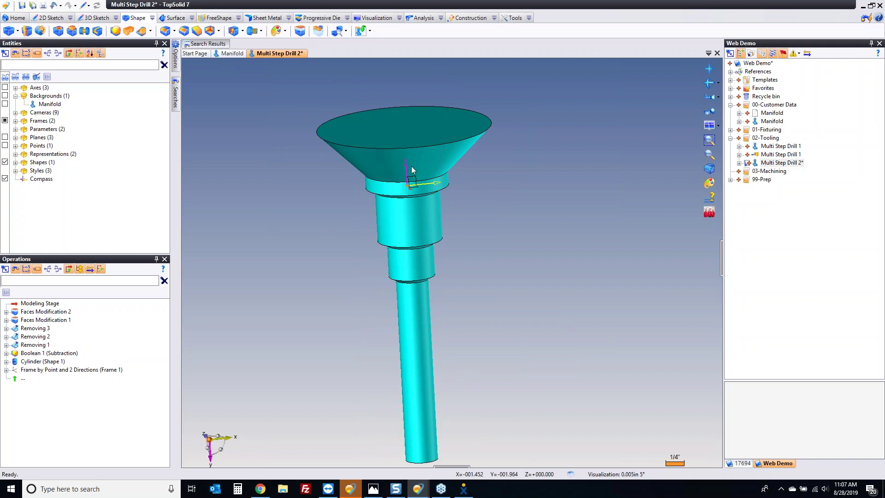
# - Sketch a 1.375 in diameter circle centred on the flared head's end face
pyautogui.rightClick(401, 127)
pyautogui.click(417, 145)
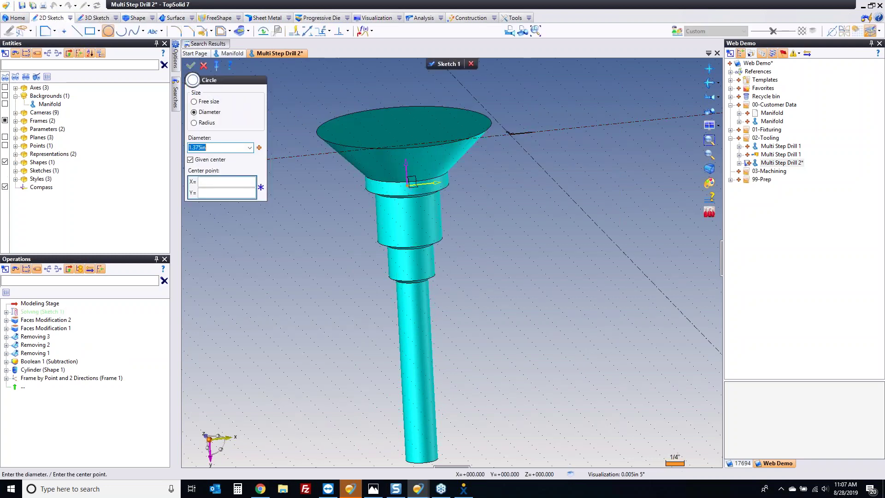
pyautogui.click(354, 116)
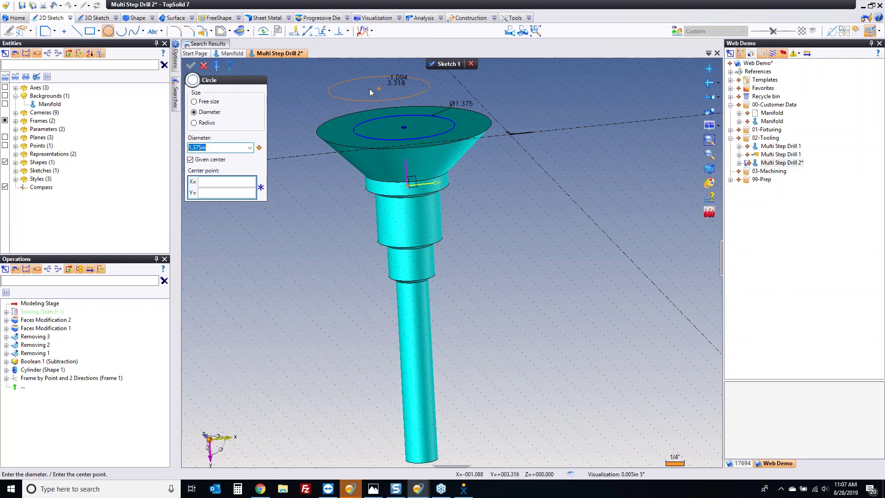
pyautogui.press('Escape')
# - Trim the flared head to a straight cylinder using the 1.375 in circle with Trim by Profile in extruded mode
pyautogui.rightClick(343, 99)
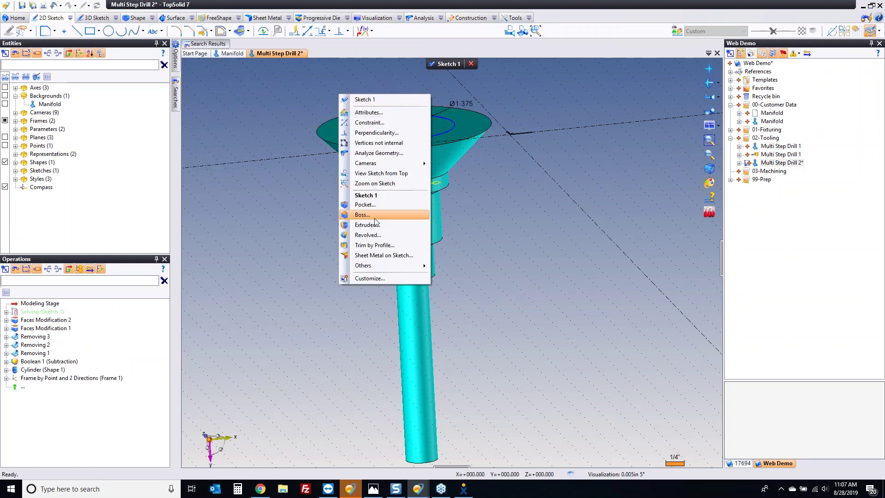
pyautogui.click(375, 245)
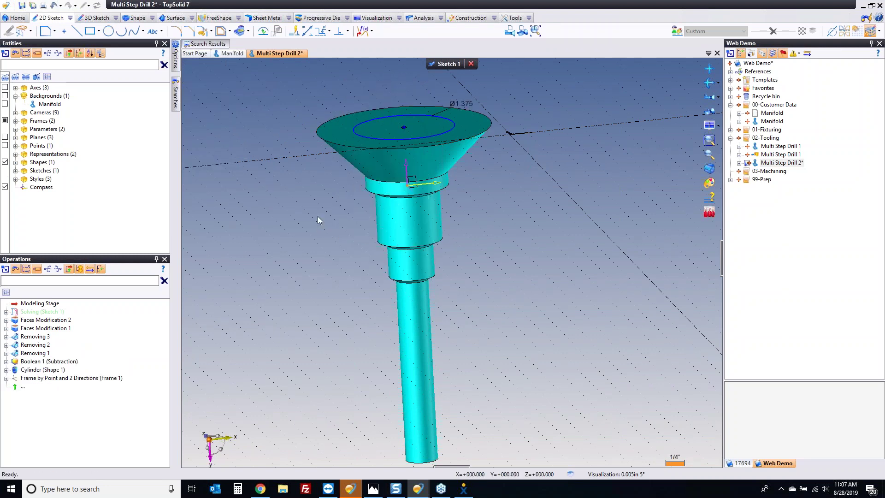
pyautogui.rightClick(305, 191)
pyautogui.click(308, 193)
pyautogui.moveTo(317, 185); pyautogui.dragTo(318, 180, button='middle')
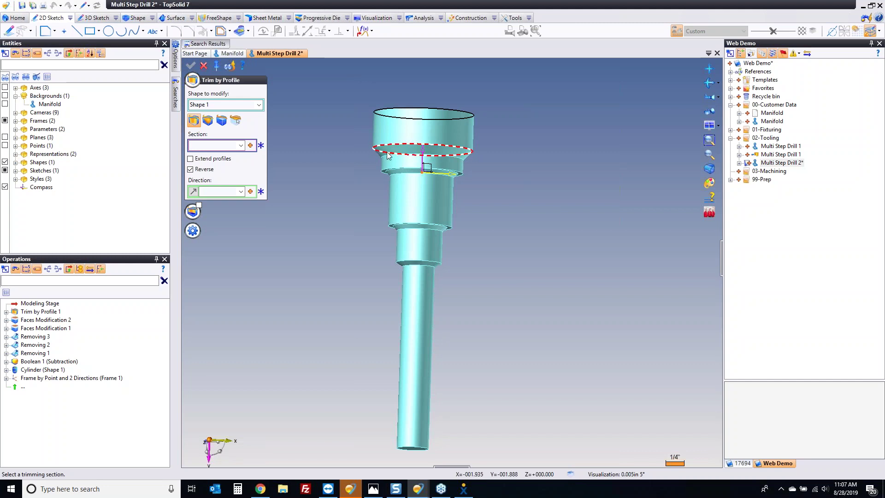
pyautogui.click(204, 65)
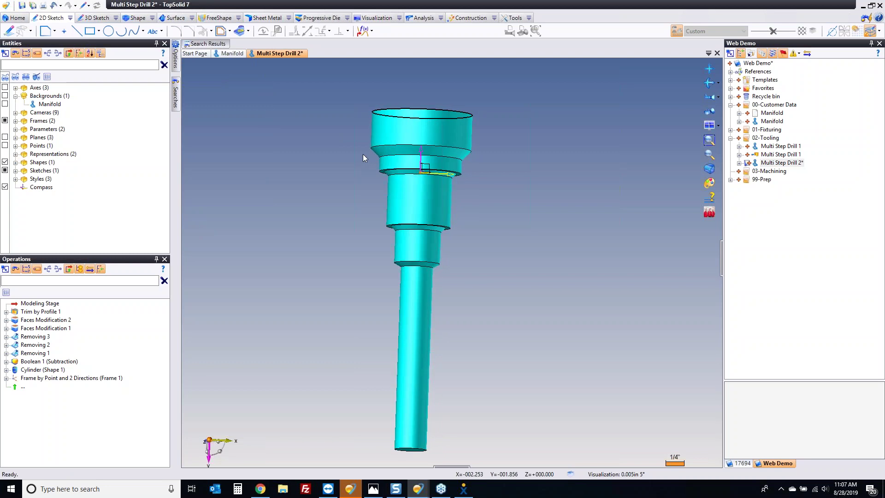
# - Sketch a slanted line on the frame plane from the drill axis to the narrow shank's outer edge near its lower end
pyautogui.rightClick(412, 167)
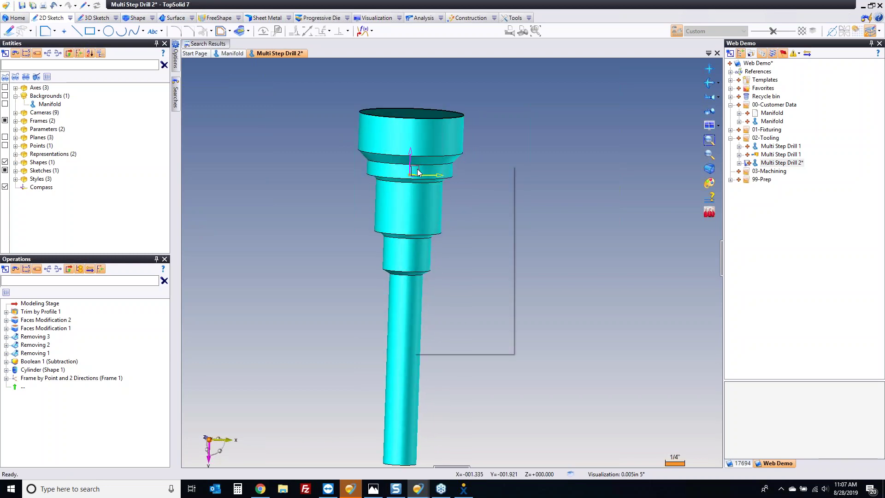
pyautogui.click(438, 189)
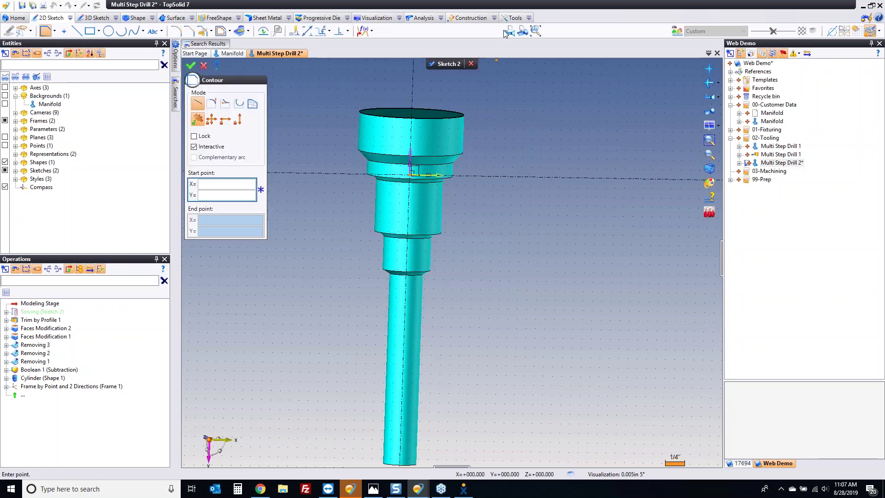
pyautogui.moveTo(476, 360); pyautogui.dragTo(449, 281, button='middle')
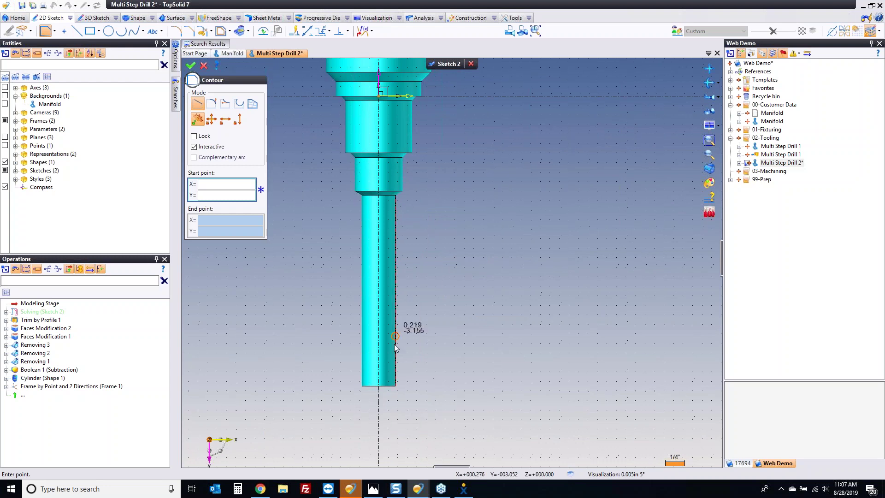
pyautogui.click(379, 370)
pyautogui.click(395, 354)
pyautogui.press('Escape')
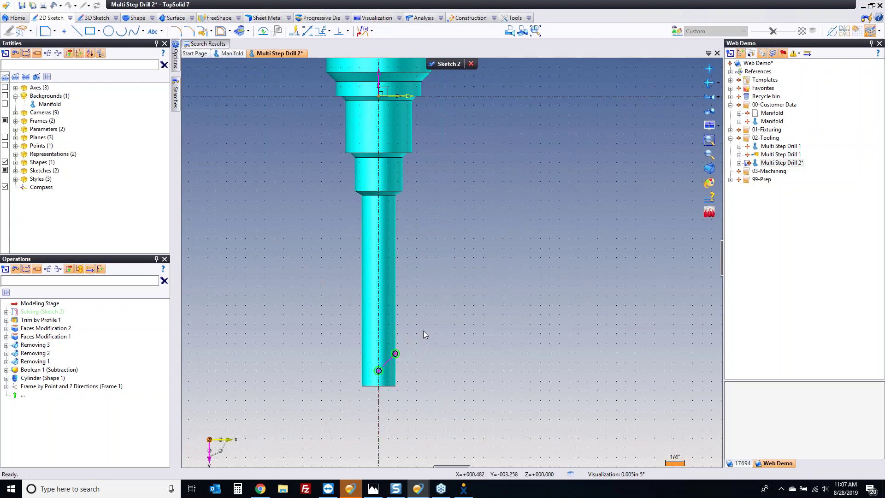
# - Constrain the slanted tip line to a 60° angle with the vertical sketch axis
pyautogui.click(307, 30)
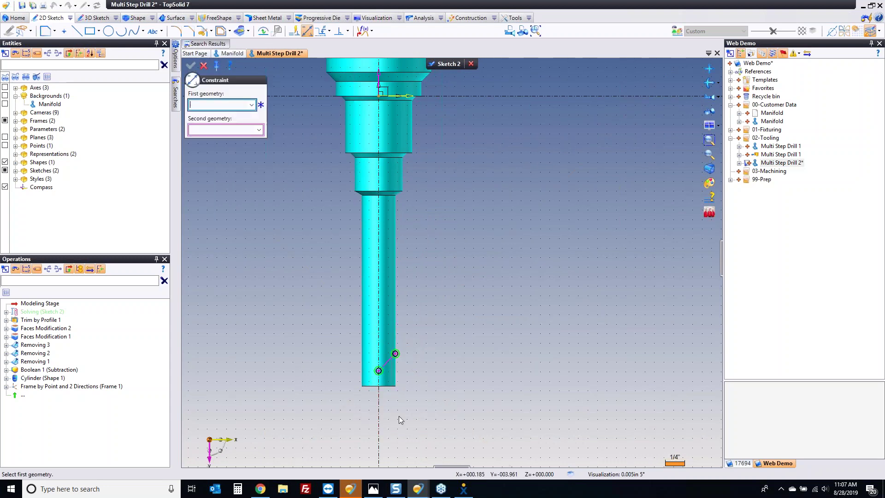
pyautogui.click(384, 364)
pyautogui.click(381, 345)
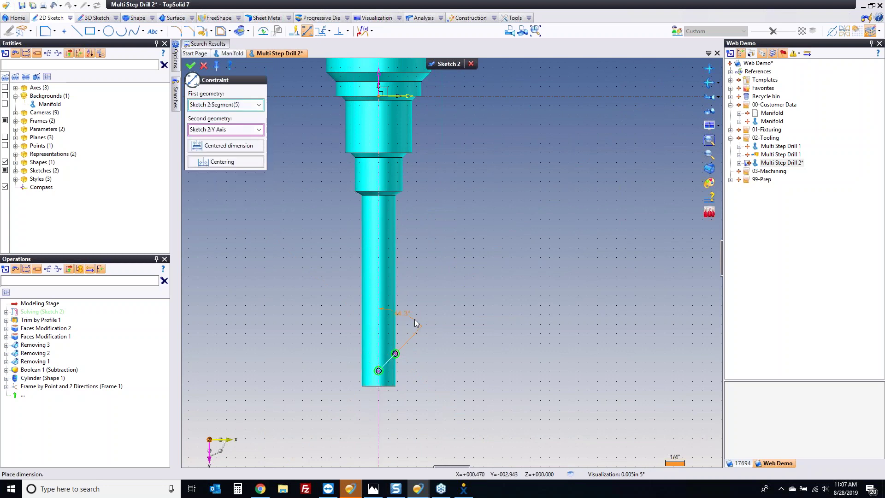
pyautogui.click(415, 319)
pyautogui.write('60')
pyautogui.press('Return')
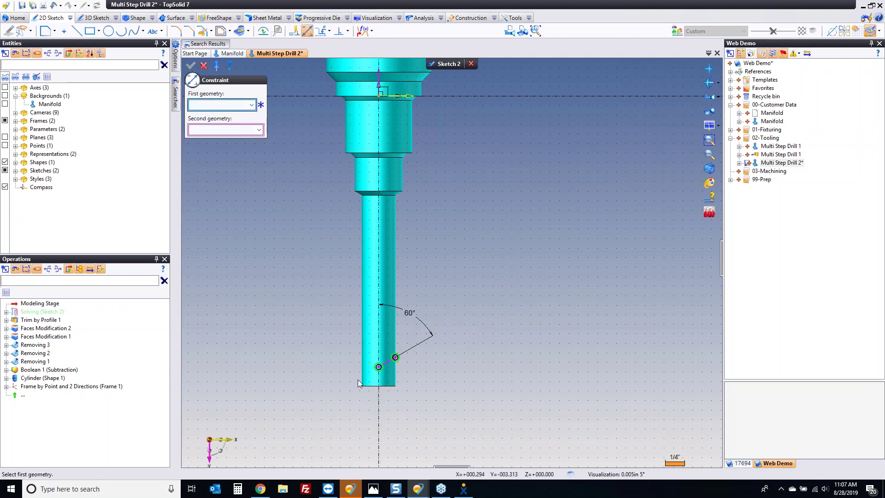
# - Dimension the tip line's lower endpoint at 3.5 in from the horizontal sketch axis
pyautogui.click(378, 367)
pyautogui.scroll(-2, 425, 280)
pyautogui.click(451, 208)
pyautogui.click(482, 284)
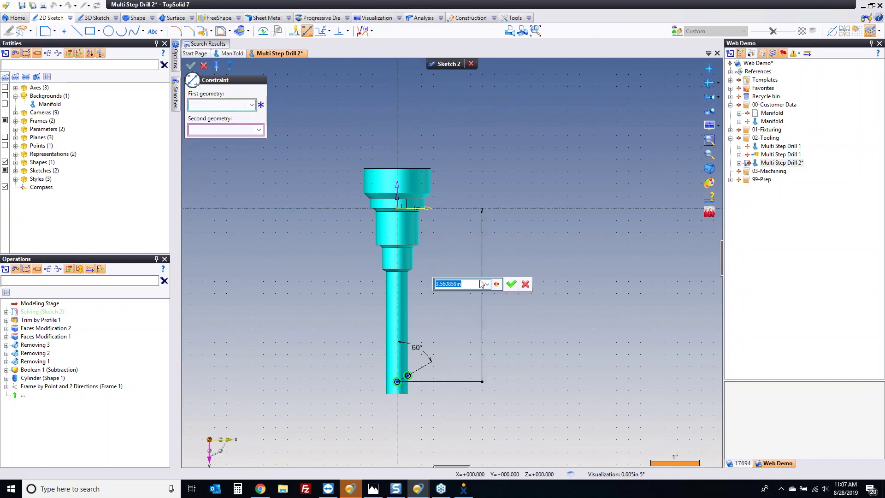
pyautogui.write('3.5')
pyautogui.press('Return')
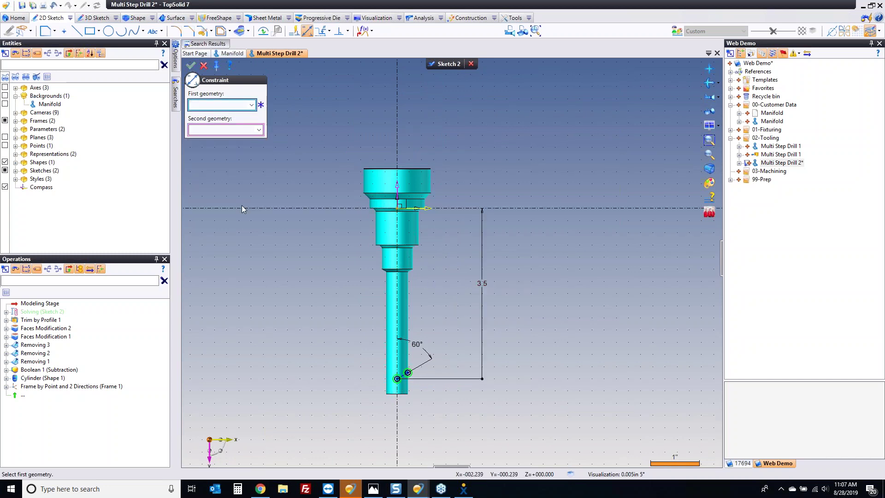
# - Temporarily show the Manifold background to check the tip line's depth against the hole, and leave the Constraint command
pyautogui.click(5, 104)
pyautogui.scroll(3, 371, 375)
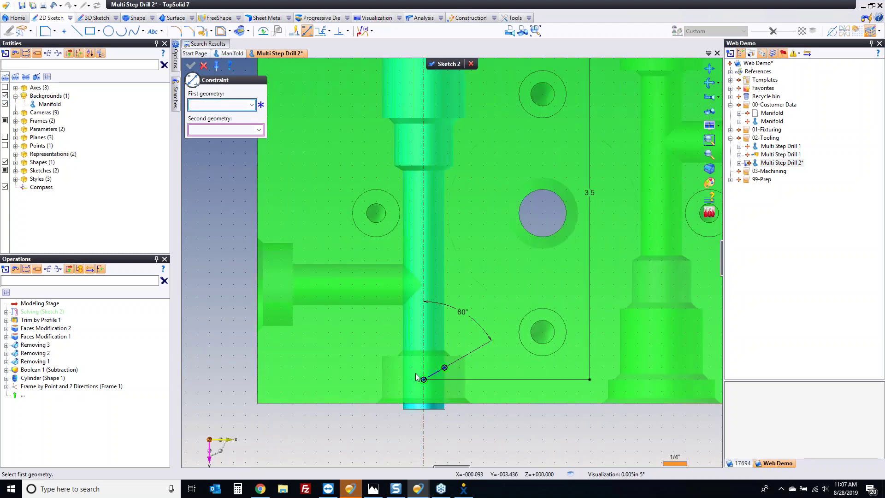
pyautogui.scroll(-3, 416, 377)
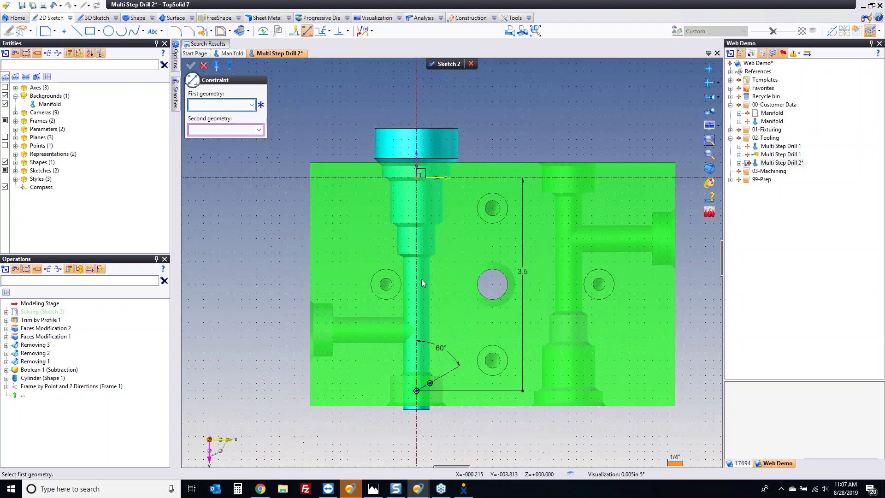
pyautogui.click(204, 66)
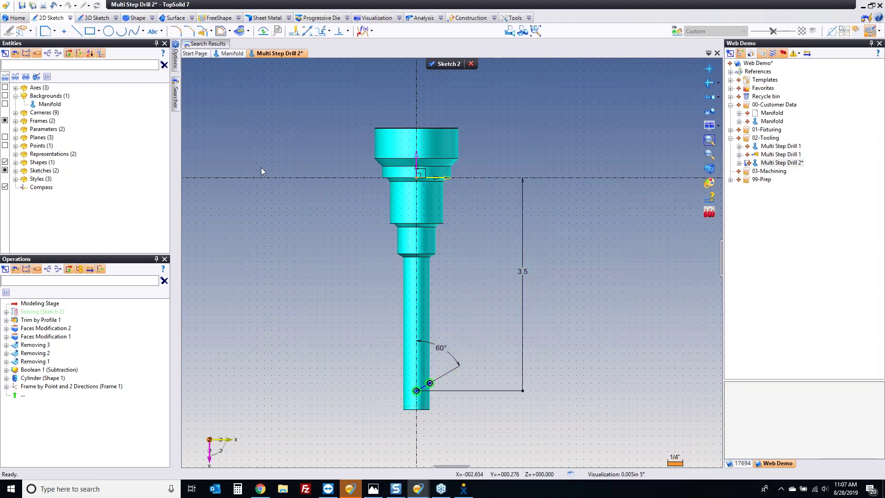
# - Trim the narrow shank's end to a conical point by revolving the slanted line about the drill axis with Trim by Profile
pyautogui.rightClick(286, 252)
pyautogui.click(334, 384)
pyautogui.click(207, 121)
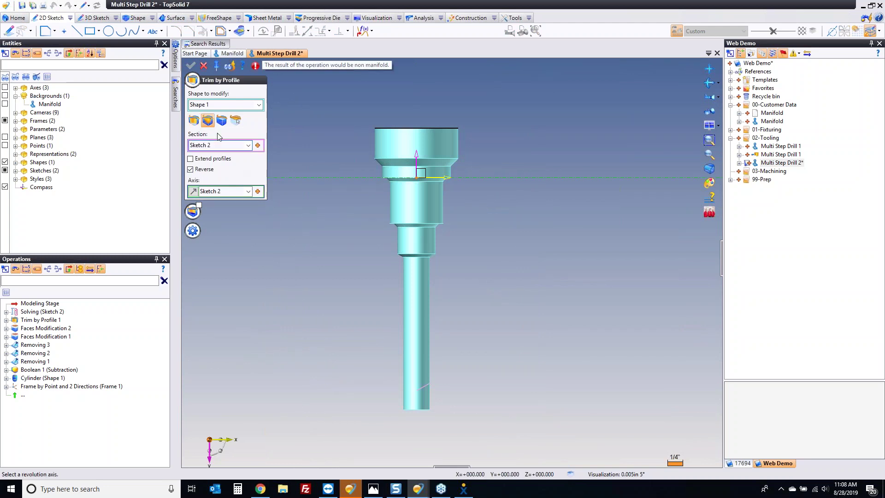
pyautogui.scroll(2, 469, 455)
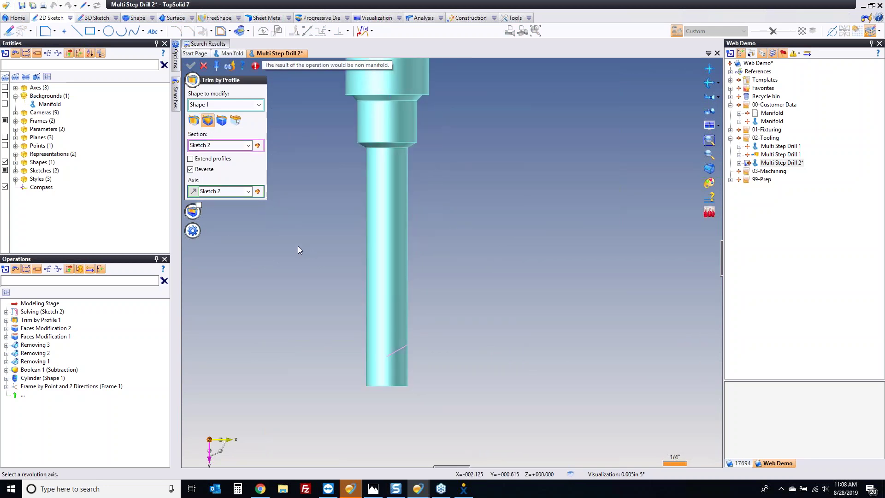
pyautogui.click(401, 331)
pyautogui.press('Return')
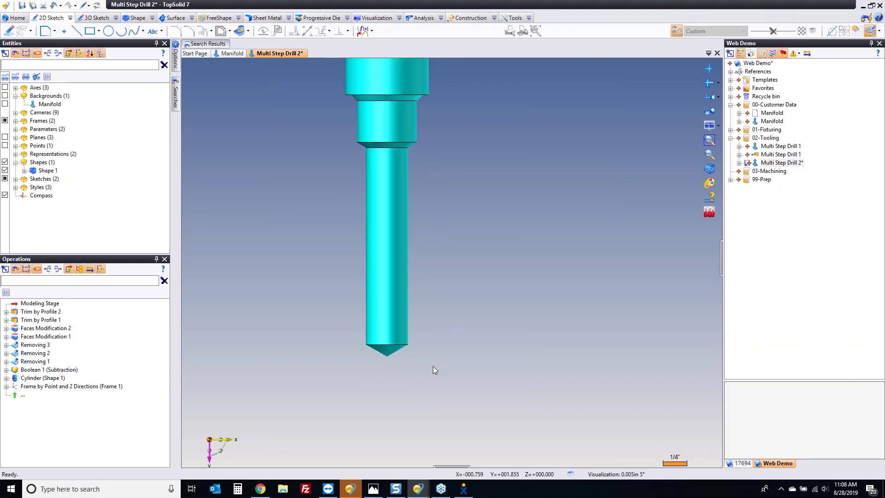
# - Sketch a rectangle on the frame plane upward from the head's end centre, and align its outer side with the head's outer edge
pyautogui.scroll(-2, 432, 366)
pyautogui.rightClick(414, 146)
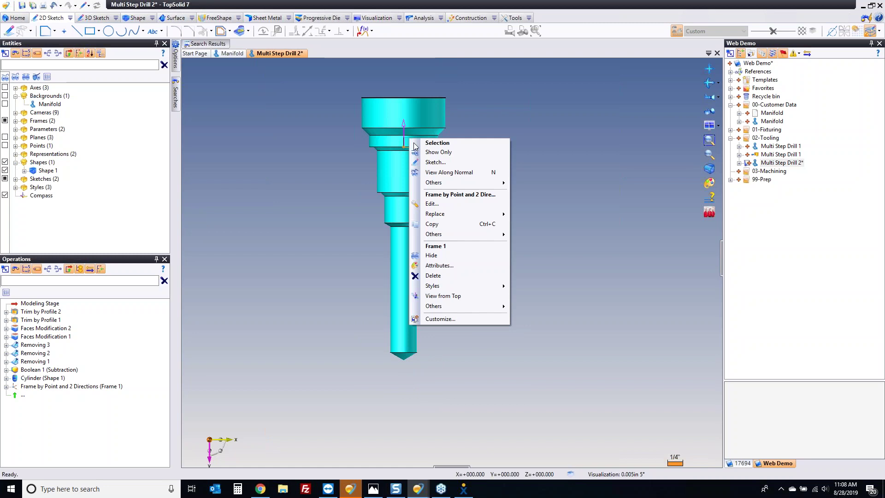
pyautogui.click(433, 153)
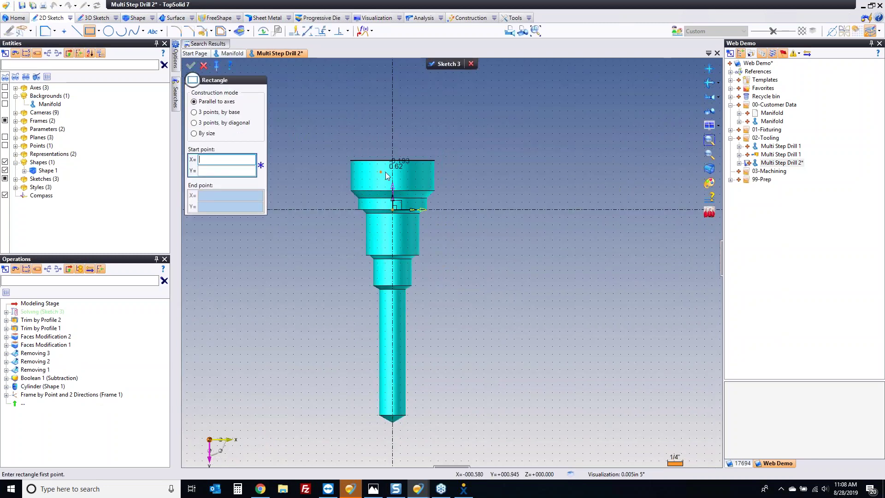
pyautogui.click(392, 161)
pyautogui.click(452, 97)
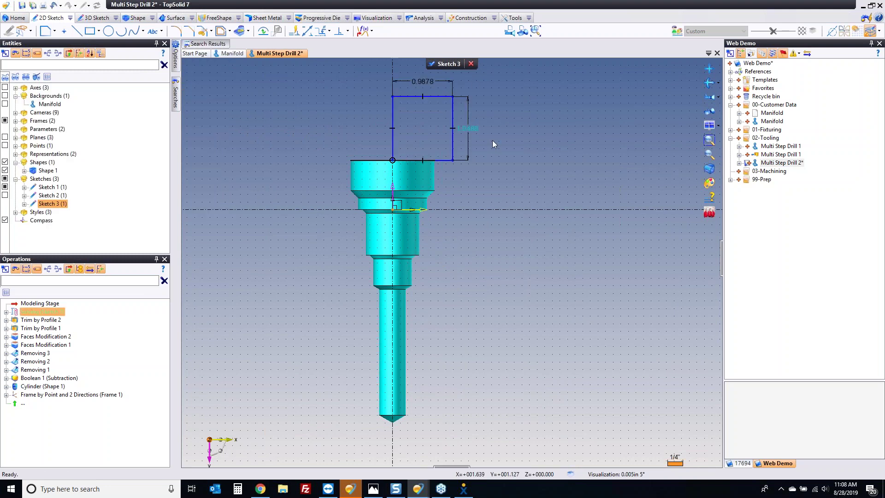
pyautogui.moveTo(452, 143)
pyautogui.mouseDown()
pyautogui.moveTo(453, 160)
pyautogui.moveTo(433, 174)
pyautogui.mouseUp()
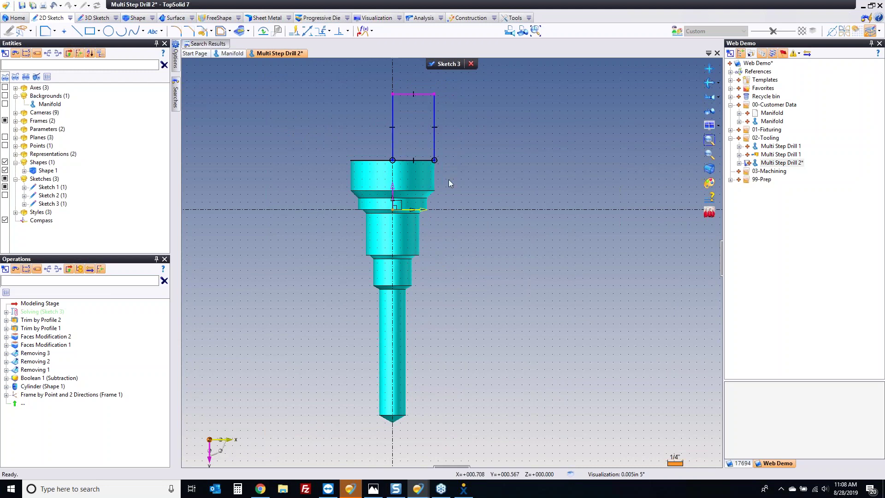
# - Dimension the distance from the rectangle's upper side to the drill tip at 6 in
pyautogui.moveTo(482, 180); pyautogui.dragTo(436, 224, button='middle')
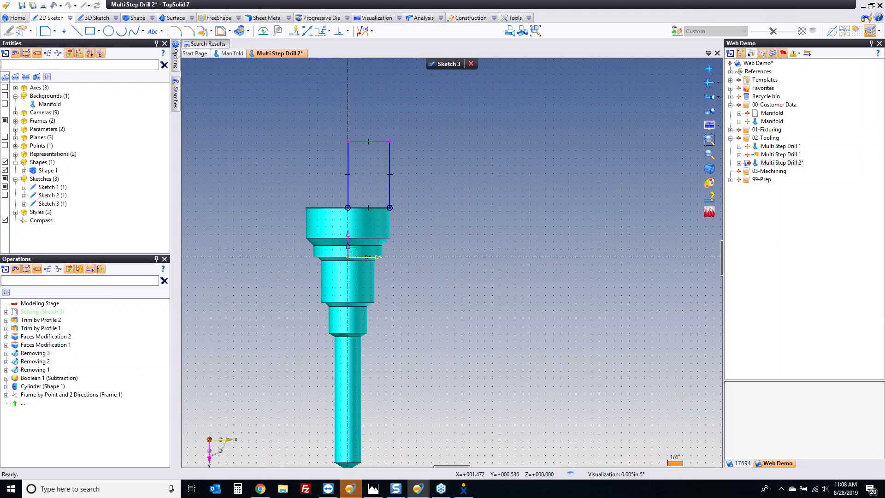
pyautogui.click(306, 31)
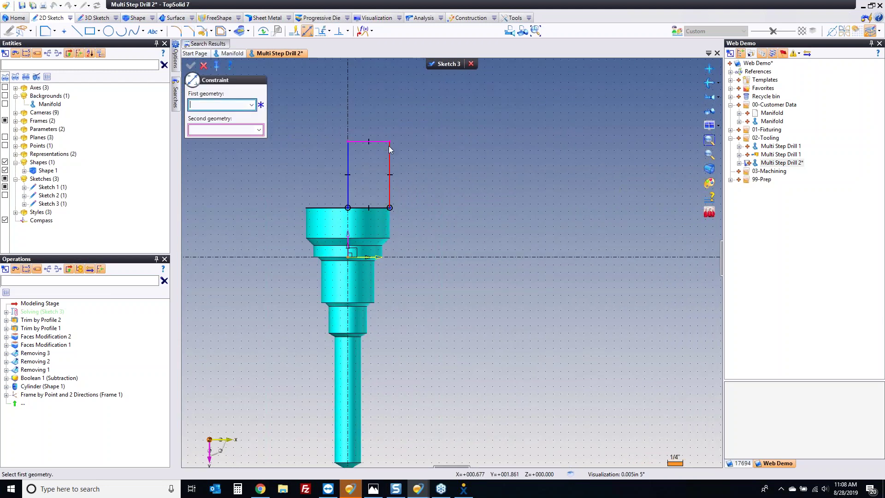
pyautogui.click(369, 141)
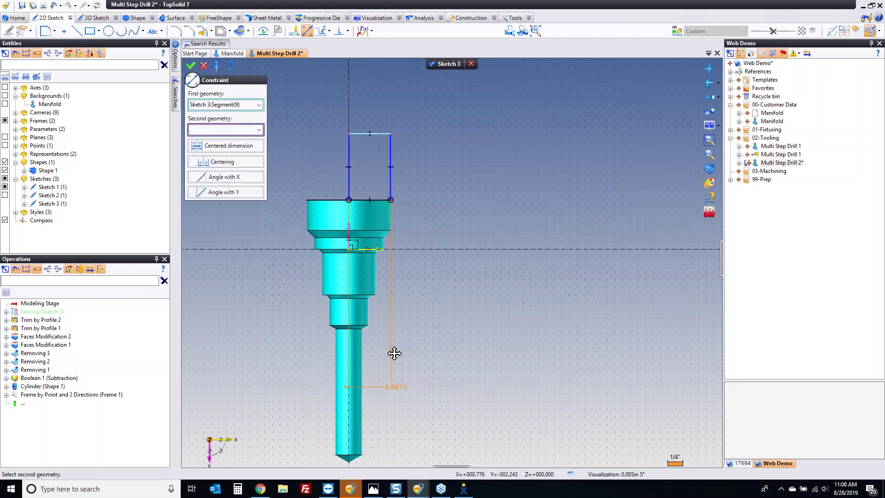
pyautogui.moveTo(395, 352); pyautogui.dragTo(386, 210, button='middle')
pyautogui.click(376, 295)
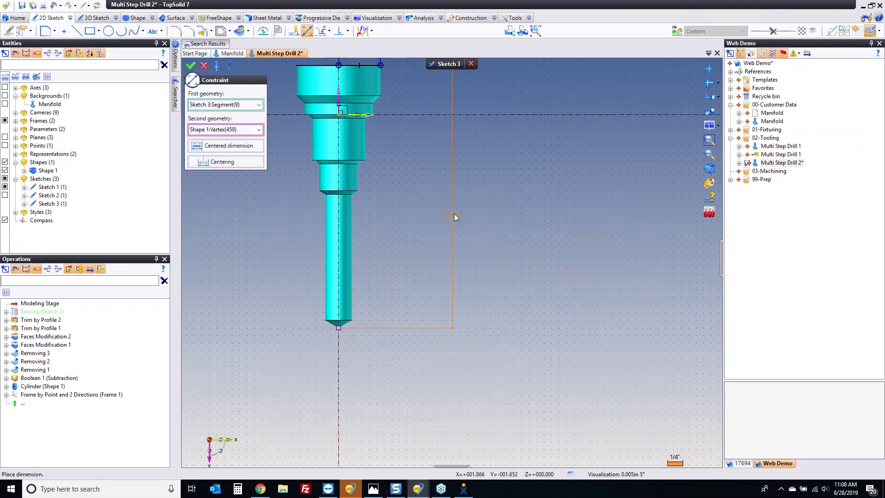
pyautogui.click(456, 215)
pyautogui.write('6')
pyautogui.press('Return')
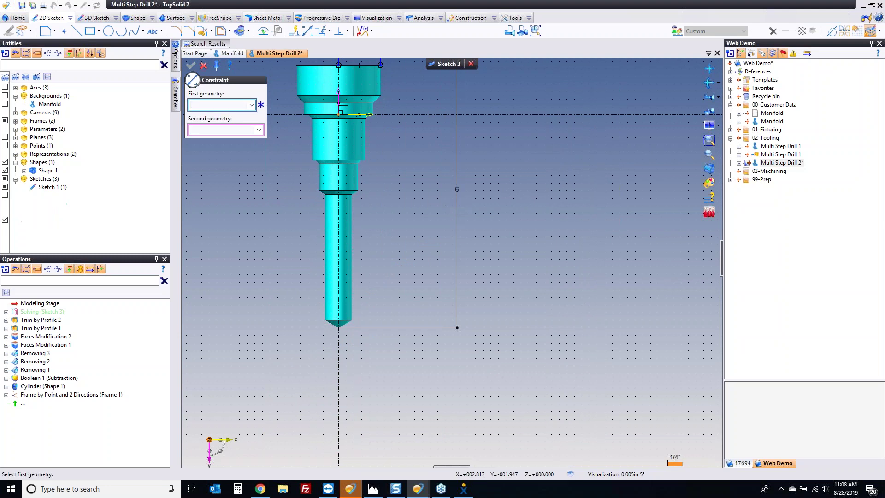
# - Leave the Constraint command and revolve the rectangle sketch about its inner side on the drill axis to form the shank above the head
pyautogui.moveTo(391, 173); pyautogui.dragTo(397, 264, button='middle')
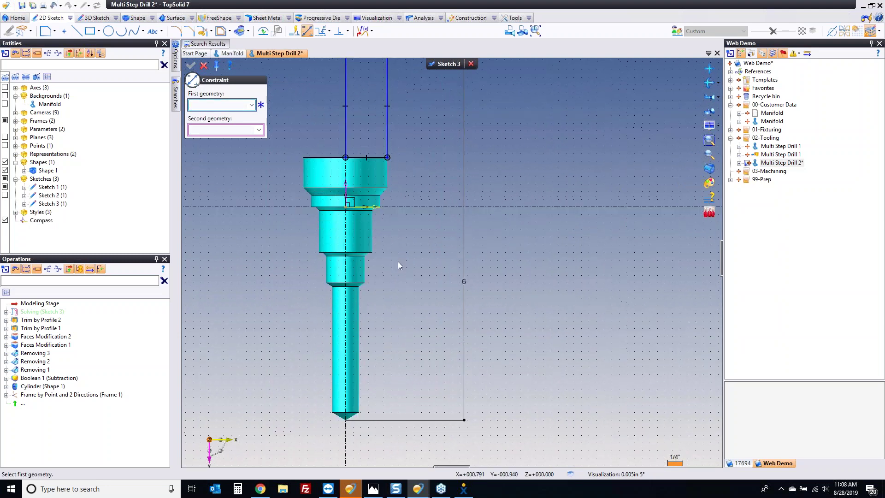
pyautogui.rightClick(398, 248)
pyautogui.click(419, 264)
pyautogui.rightClick(419, 258)
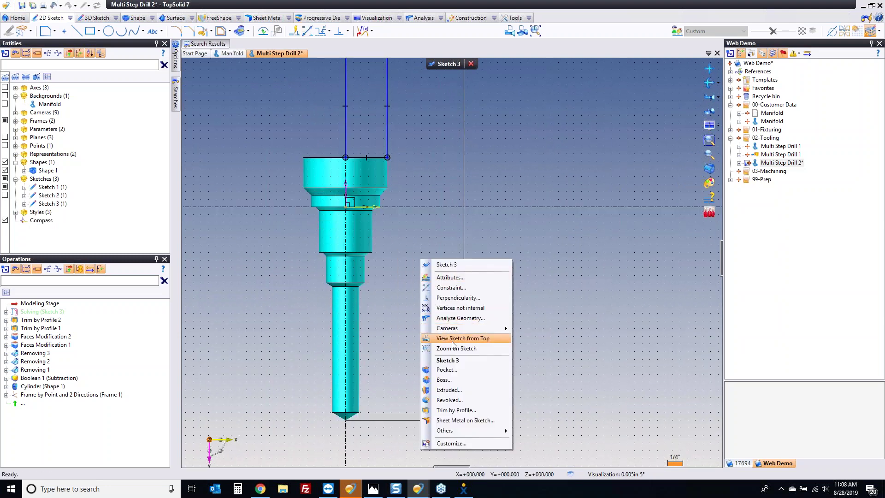
pyautogui.click(460, 401)
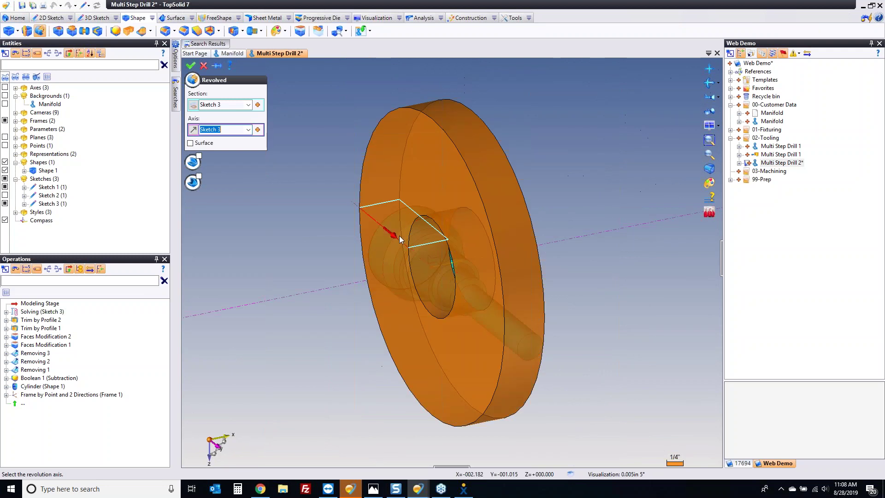
pyautogui.click(378, 222)
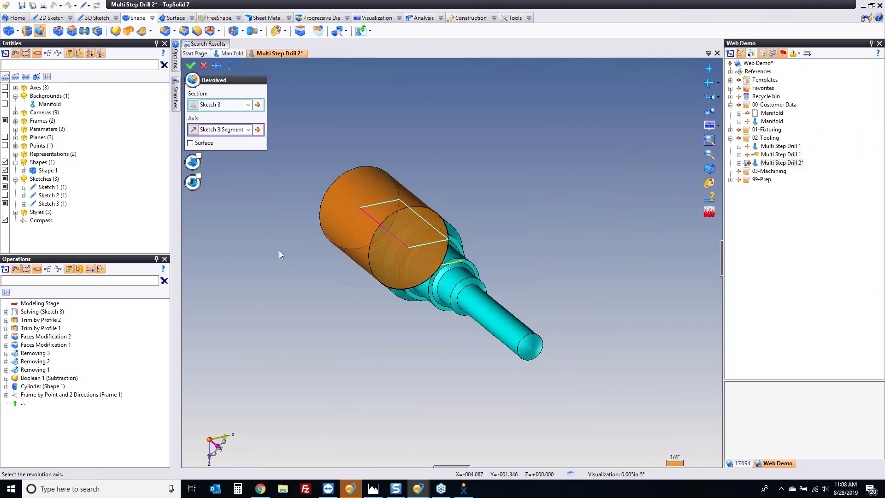
pyautogui.rightClick(277, 189)
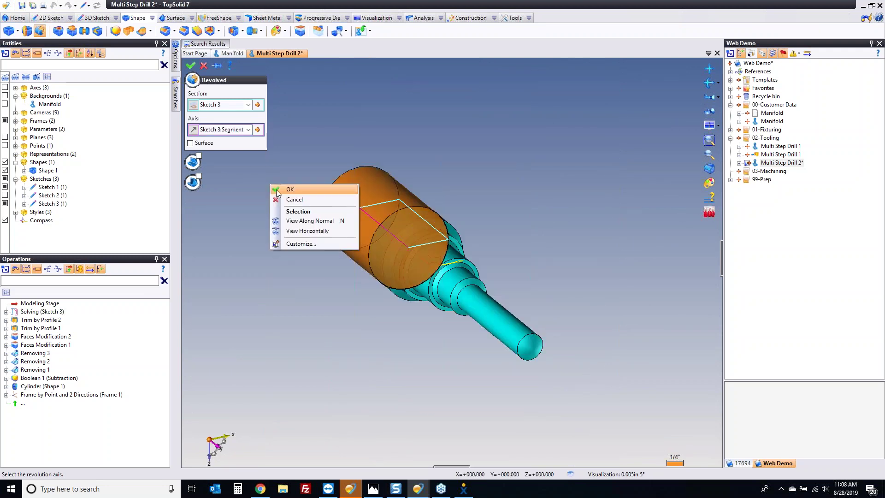
pyautogui.click(279, 191)
# - Start a sketch on the frame plane and create a Revolved Silhouette of the stepped drill shape about the narrow cylinder's axis
pyautogui.doubleClick(353, 203)
pyautogui.middleClick(346, 214)
pyautogui.moveTo(283, 188)
pyautogui.mouseDown(button='middle')
pyautogui.moveTo(290, 195)
pyautogui.moveTo(314, 142)
pyautogui.mouseUp(button='middle')
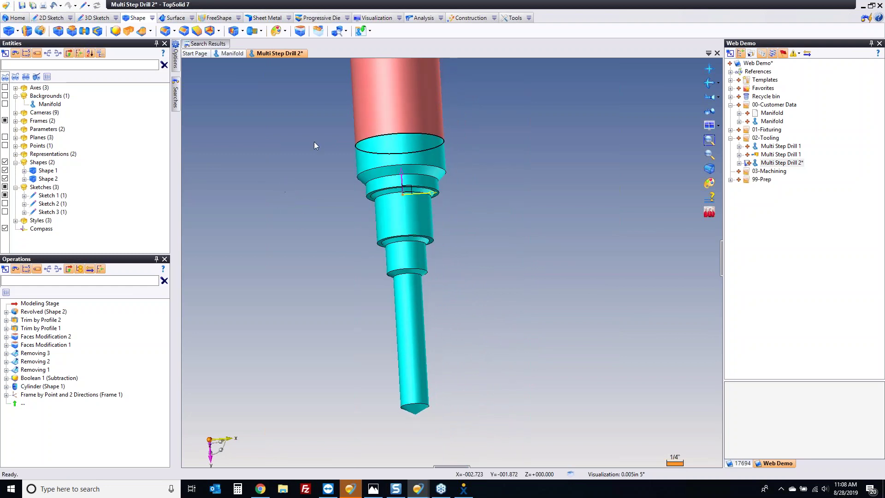
pyautogui.rightClick(412, 193)
pyautogui.click(424, 209)
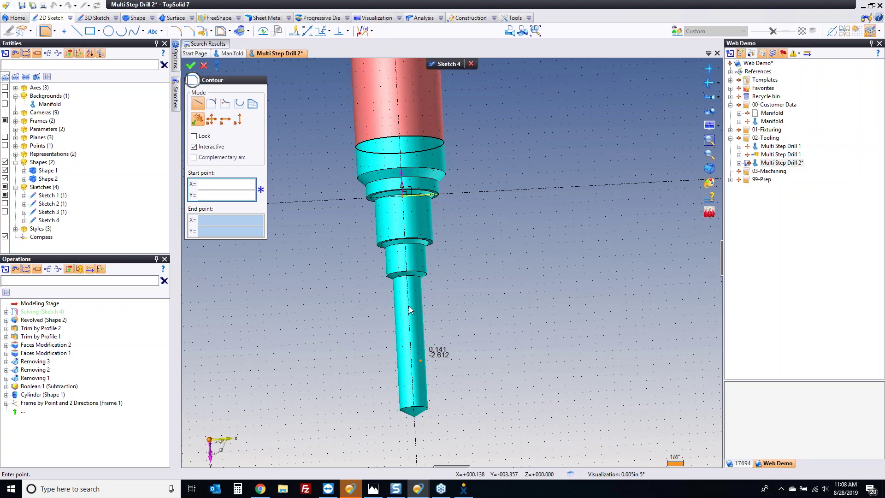
pyautogui.click(374, 31)
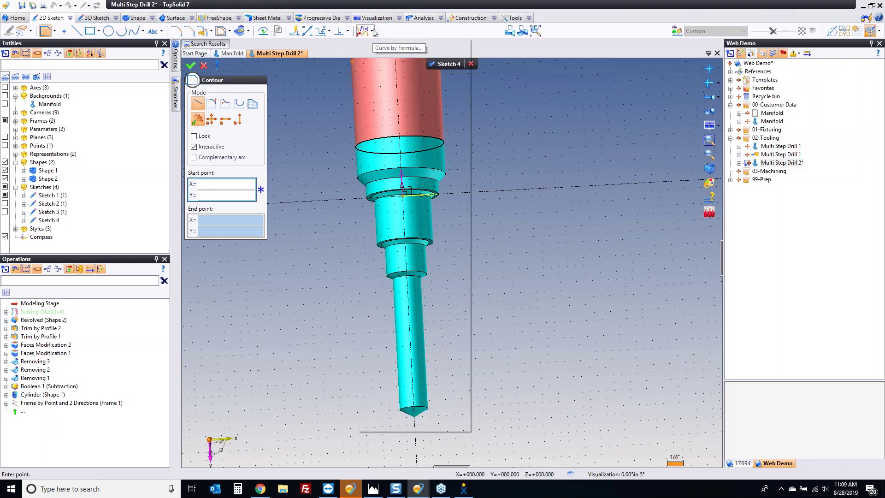
pyautogui.click(409, 203)
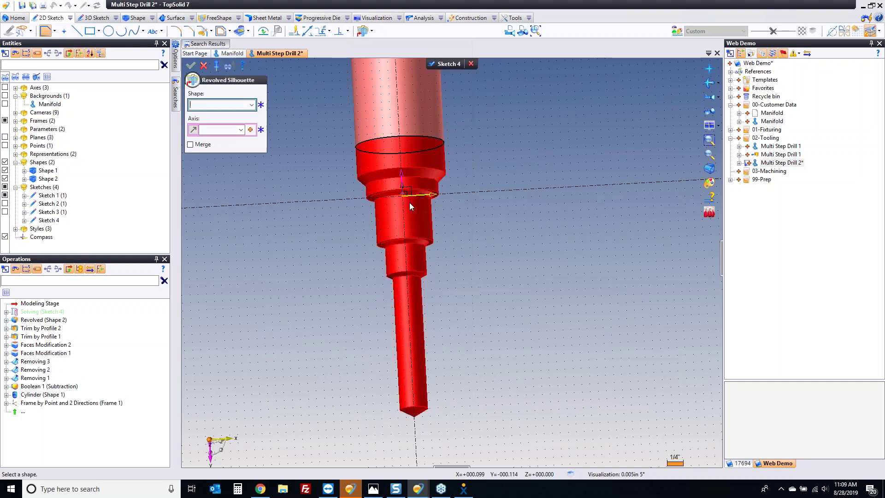
pyautogui.click(406, 307)
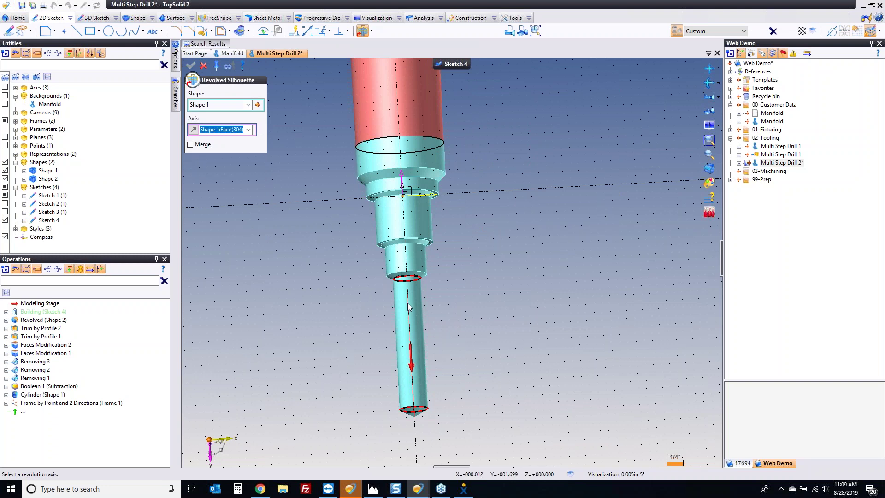
pyautogui.click(227, 66)
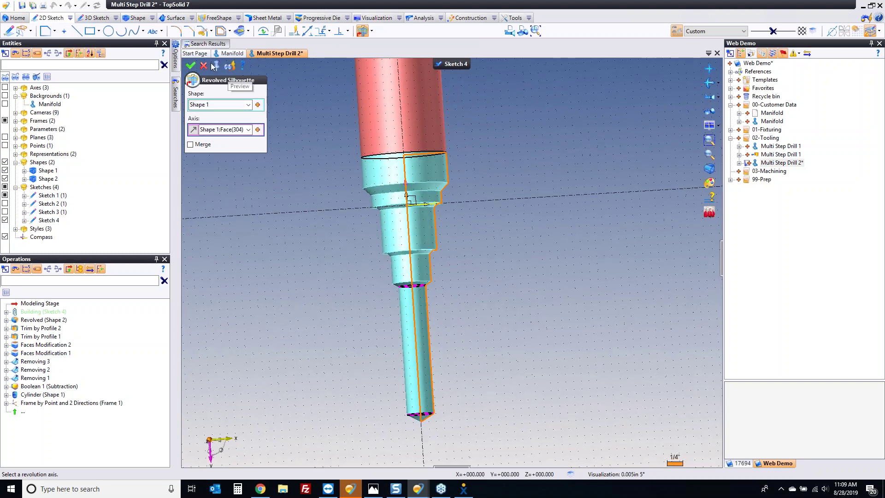
pyautogui.click(203, 66)
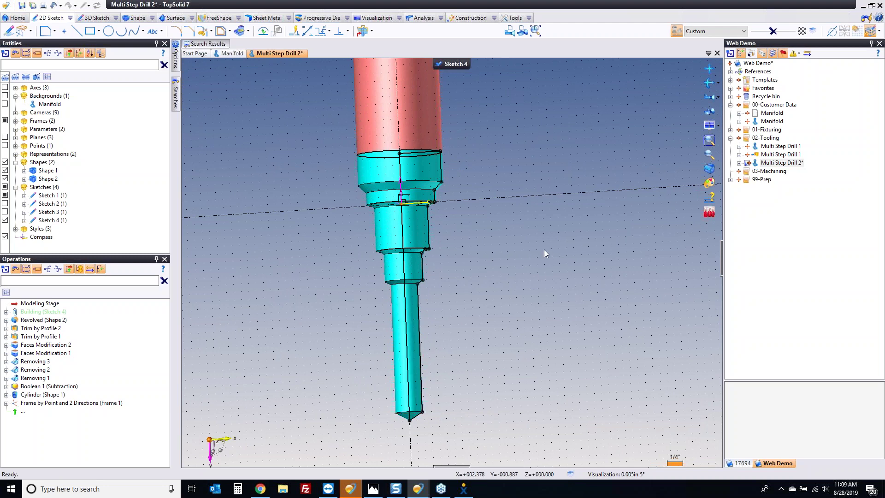
pyautogui.moveTo(519, 295); pyautogui.dragTo(509, 298, button='middle')
pyautogui.click(434, 138)
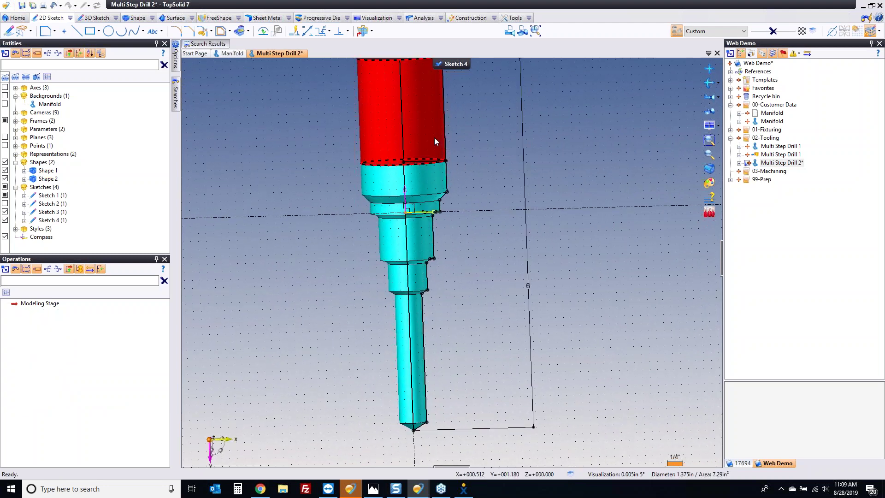
pyautogui.click(455, 145)
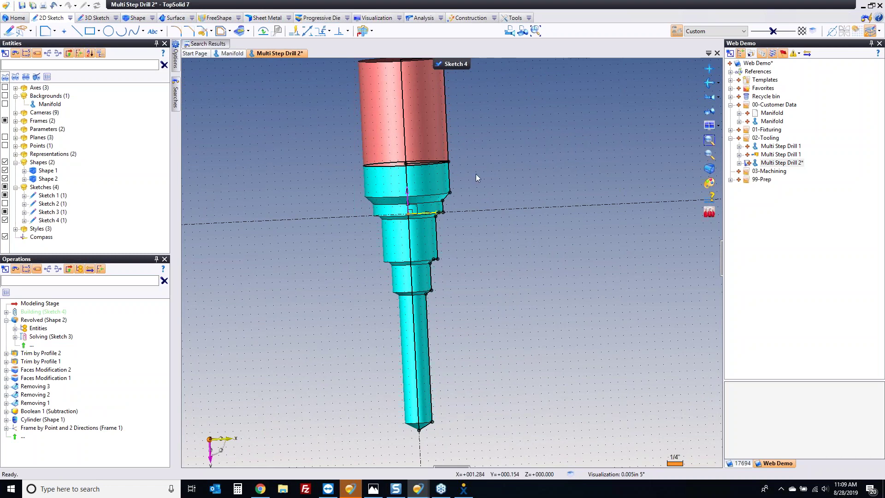
# - Create an offset frame 1.25 in from Frame 1 along its Y axis, rotated by -90°
pyautogui.click(470, 18)
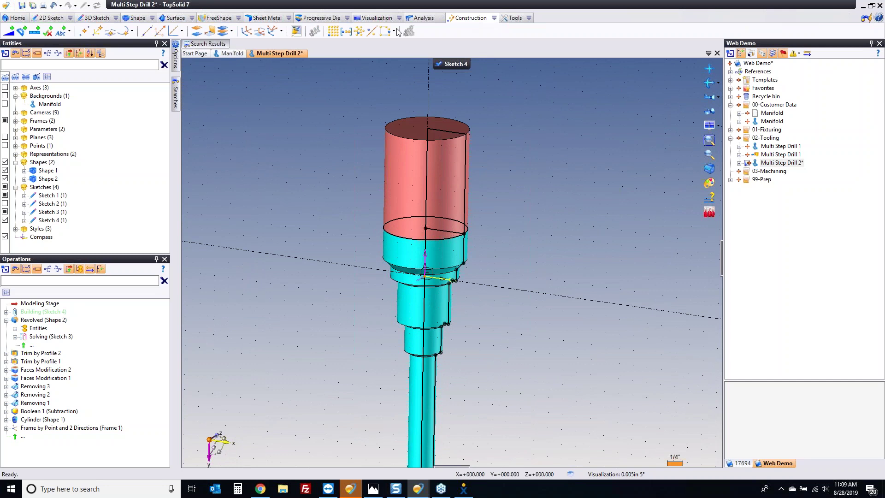
pyautogui.click(249, 35)
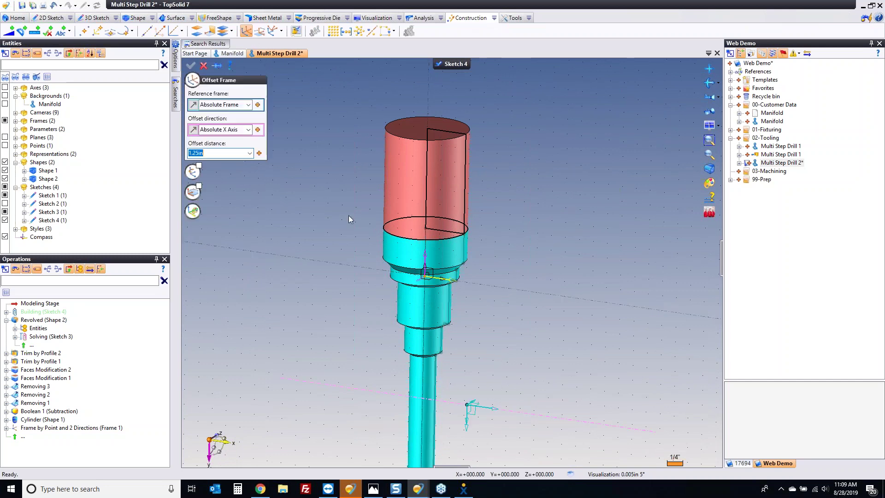
pyautogui.click(430, 271)
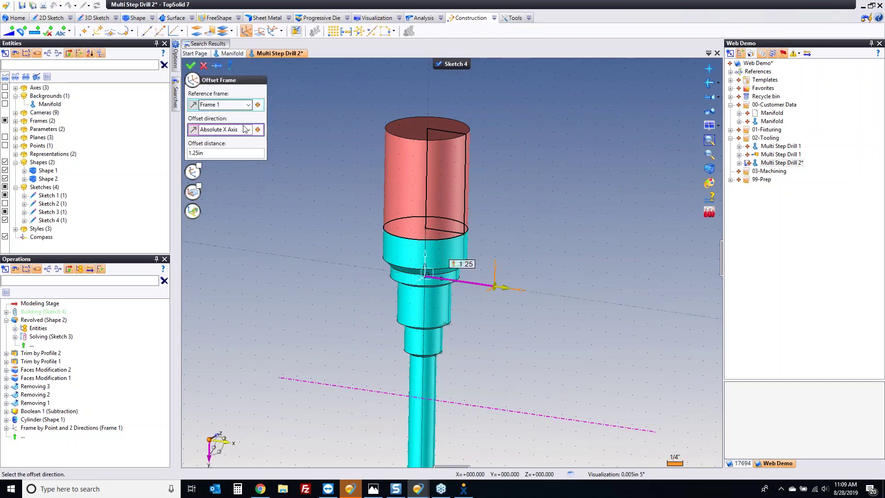
pyautogui.click(404, 267)
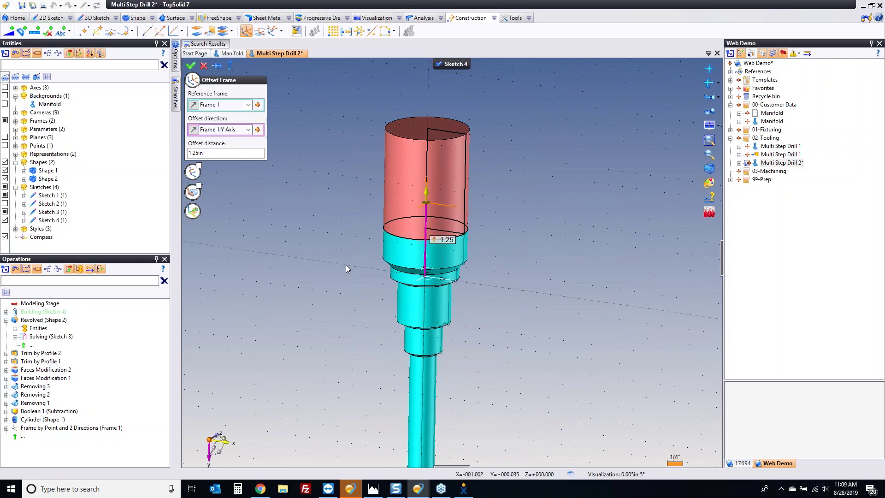
pyautogui.click(198, 165)
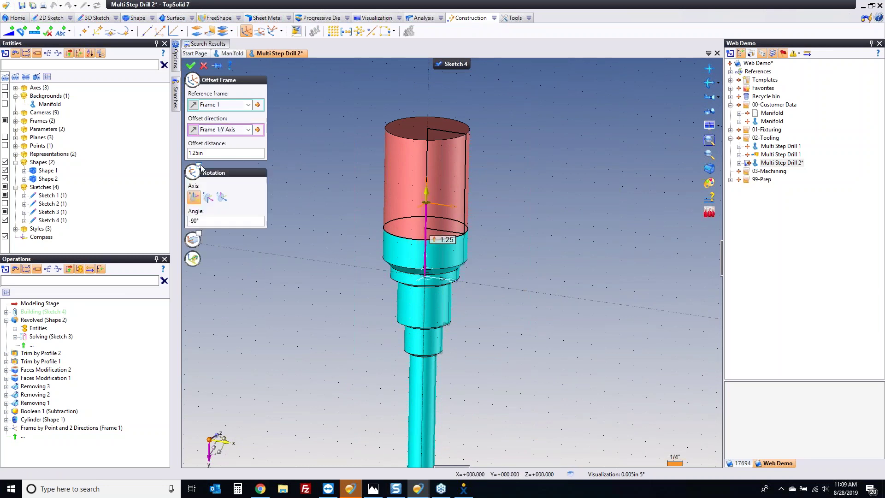
pyautogui.click(191, 66)
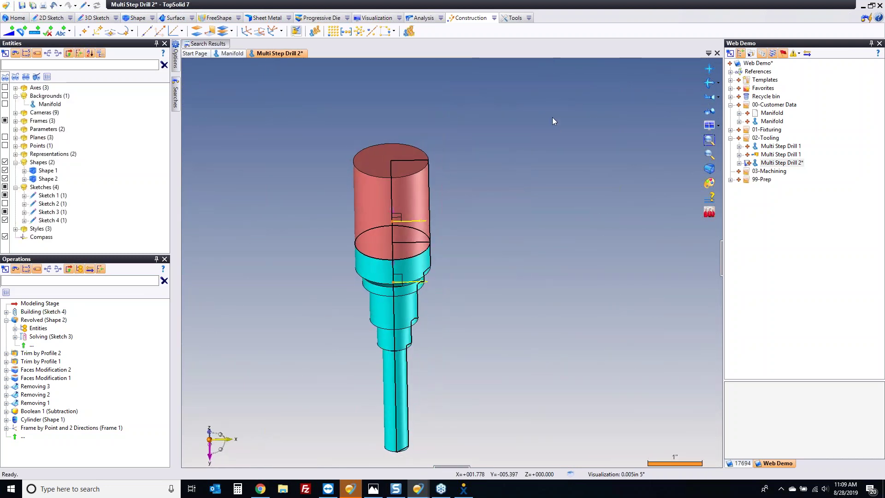
# - Define the part with the Machining Component Wizard as a twist drill cutter with a Universal tool shank
pyautogui.click(528, 18)
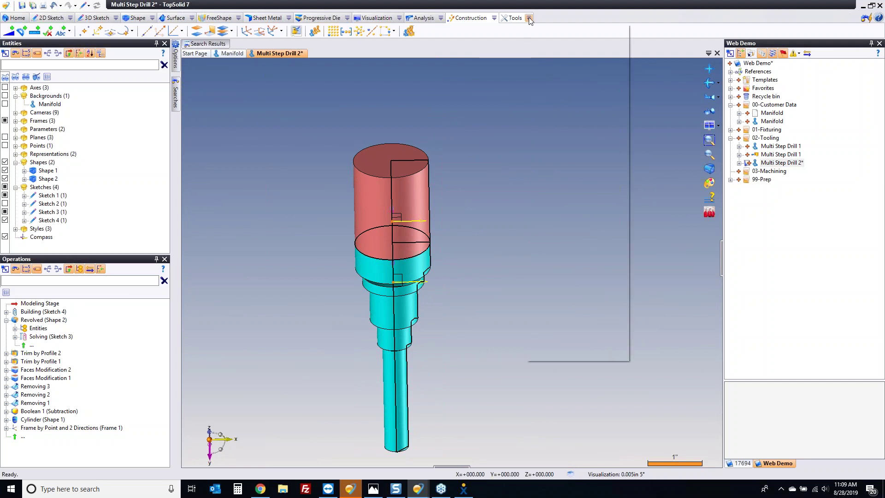
pyautogui.moveTo(573, 146)
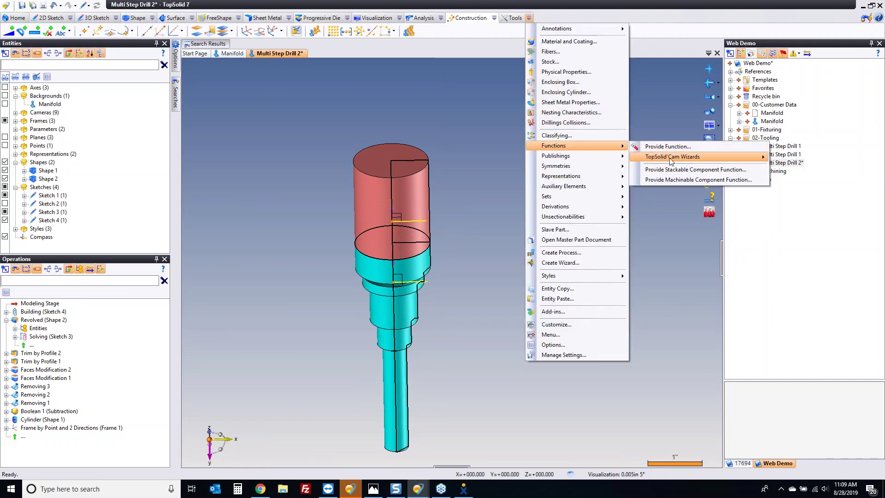
pyautogui.moveTo(671, 159)
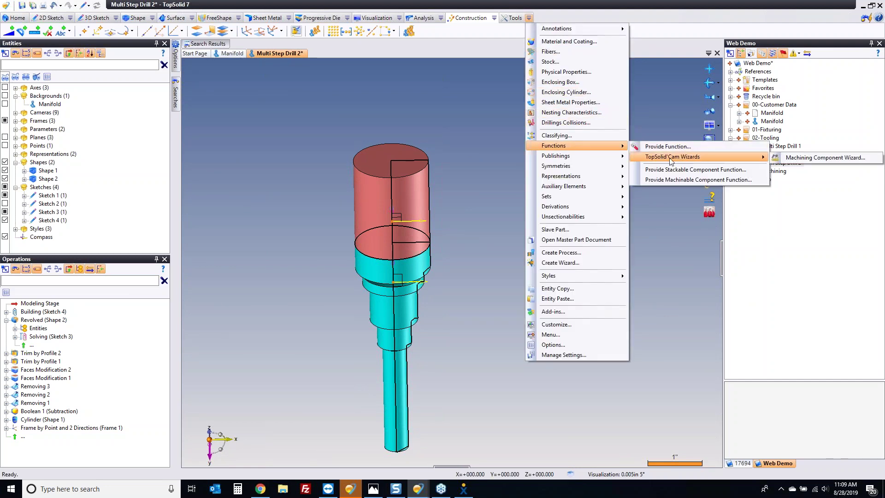
pyautogui.click(801, 158)
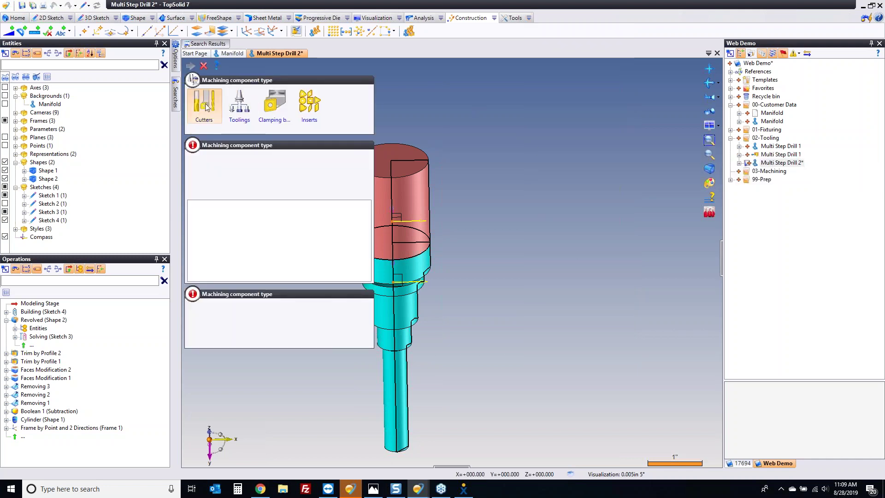
pyautogui.click(206, 107)
pyautogui.click(204, 169)
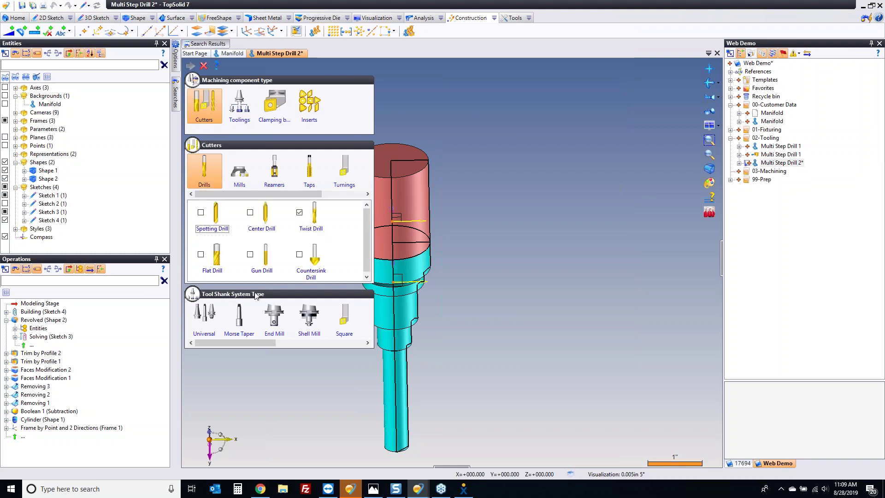
pyautogui.click(210, 321)
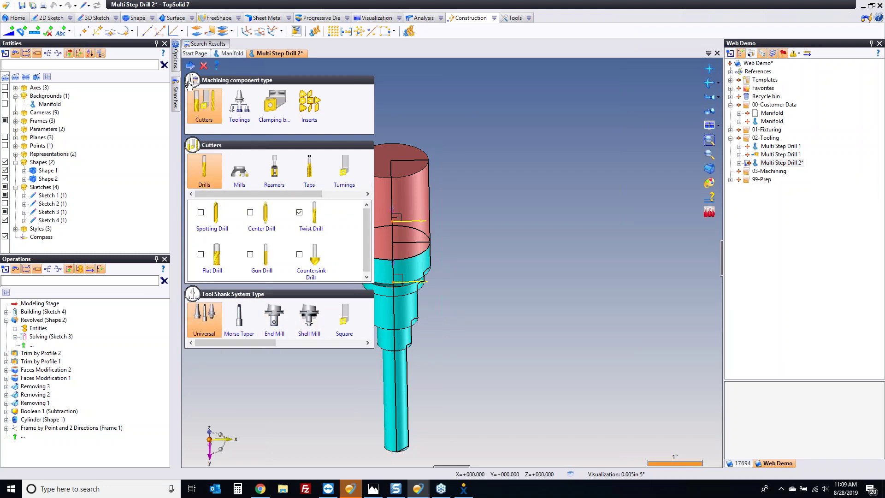
pyautogui.click(191, 66)
# - Set the cutting diameter as a measured value from the step just below the head, and the drilling depth to 4 in
pyautogui.click(222, 116)
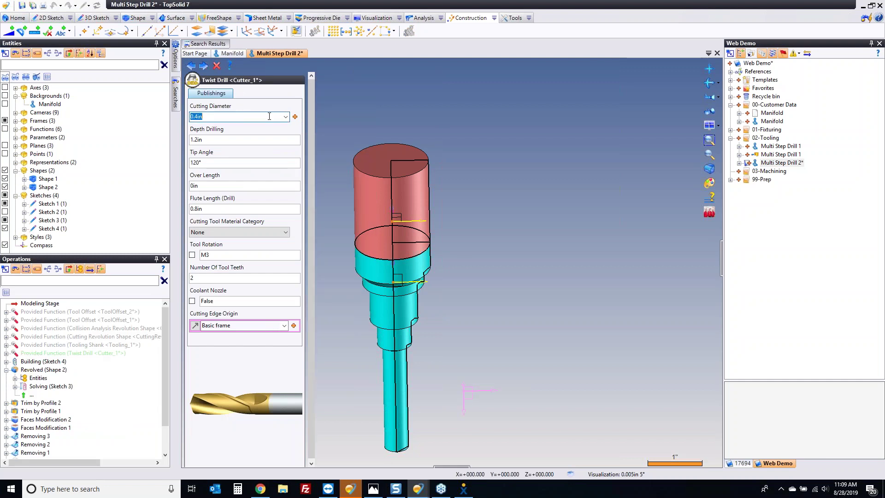
pyautogui.click(286, 117)
pyautogui.click(294, 116)
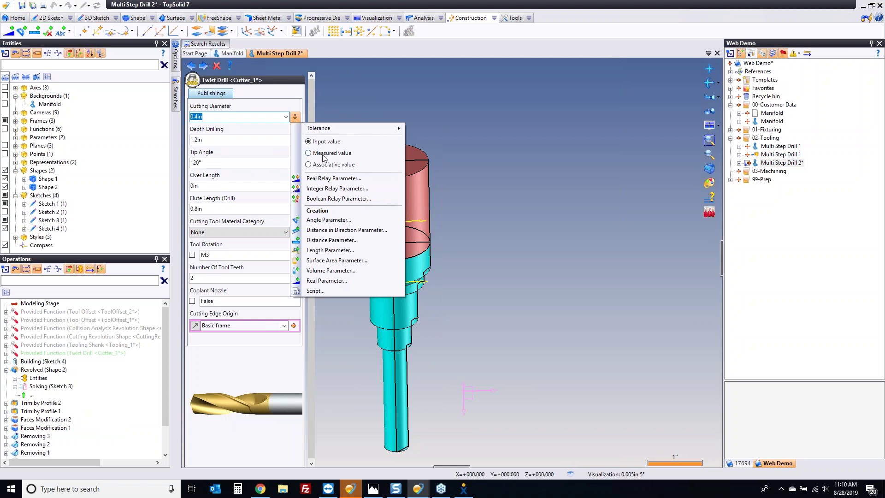
pyautogui.click(323, 153)
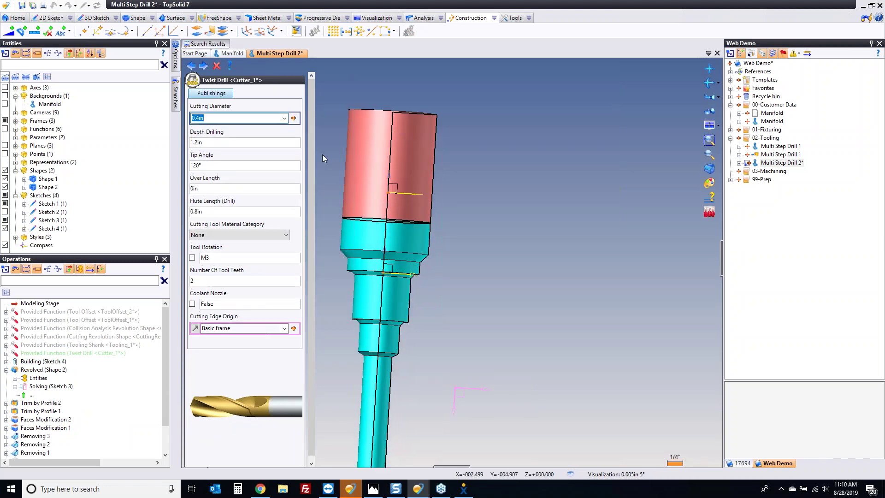
pyautogui.click(378, 266)
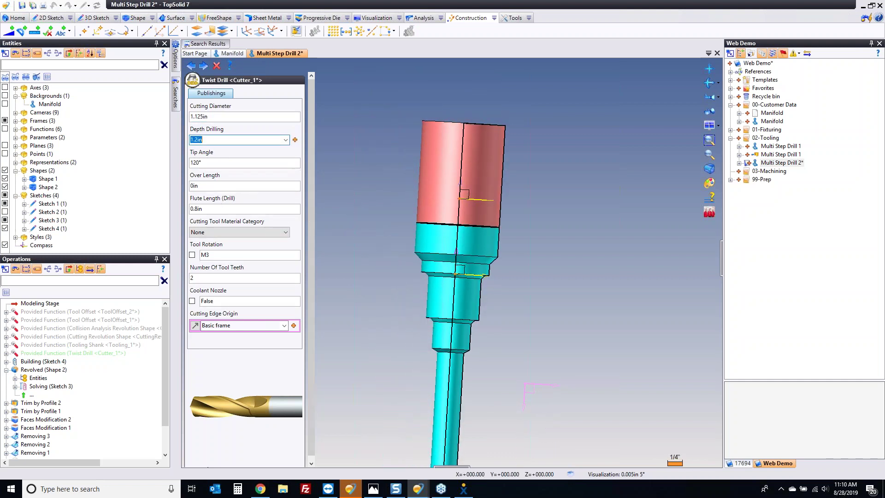
pyautogui.write('4')
pyautogui.press('Return')
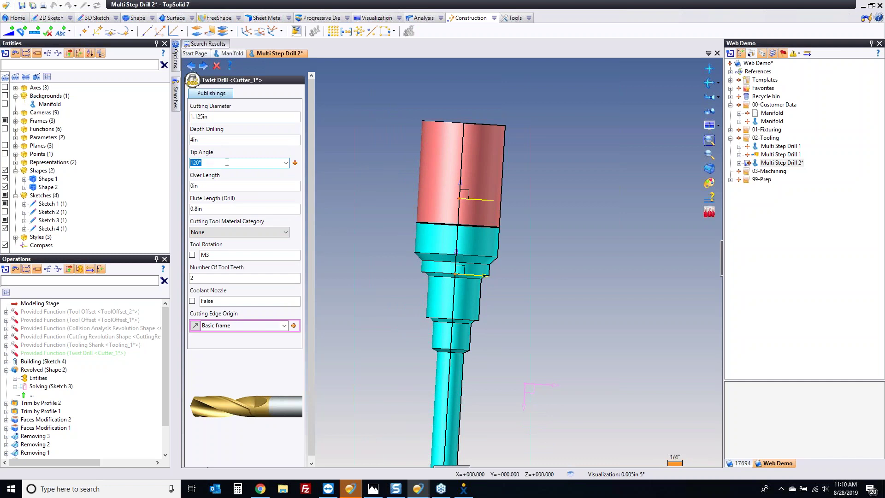
# - Measure the coordinates of the drill's tip point relative to Frame 1 with Analyze Geometry
pyautogui.click(203, 185)
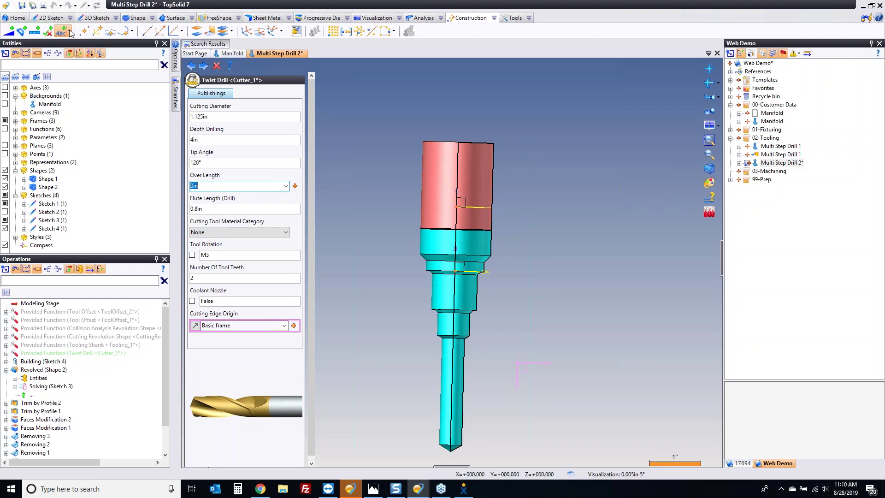
pyautogui.click(420, 18)
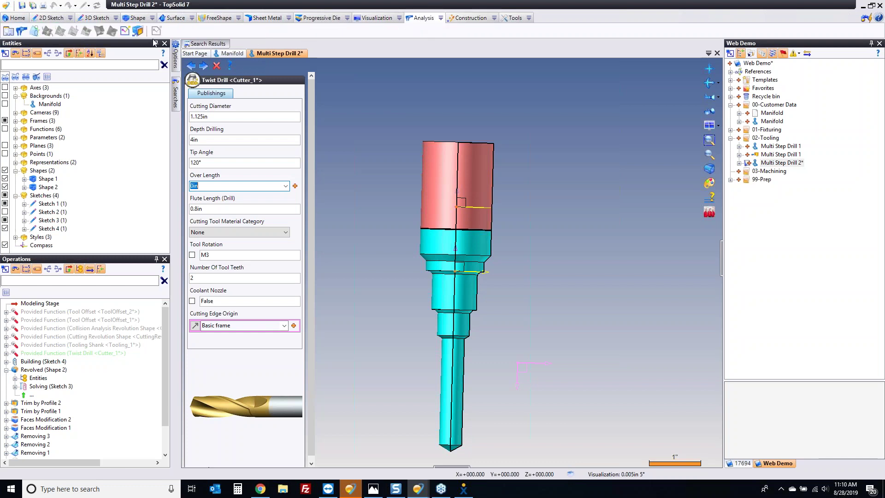
pyautogui.click(21, 32)
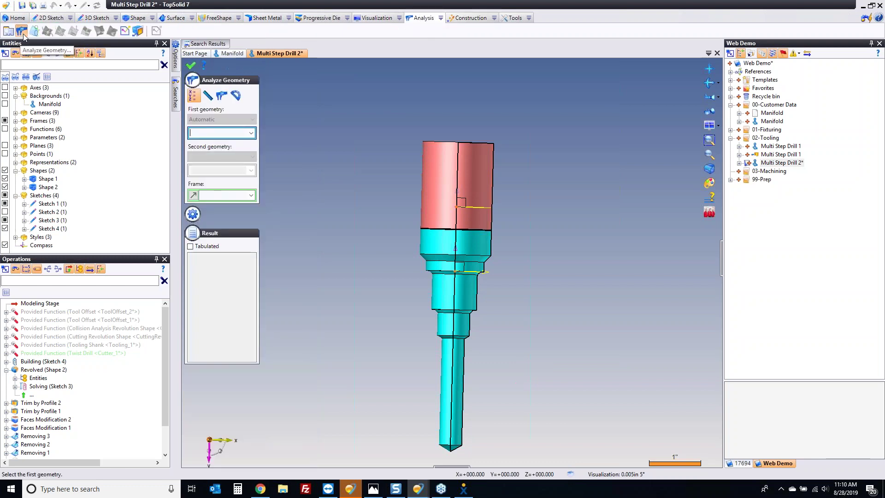
pyautogui.click(192, 95)
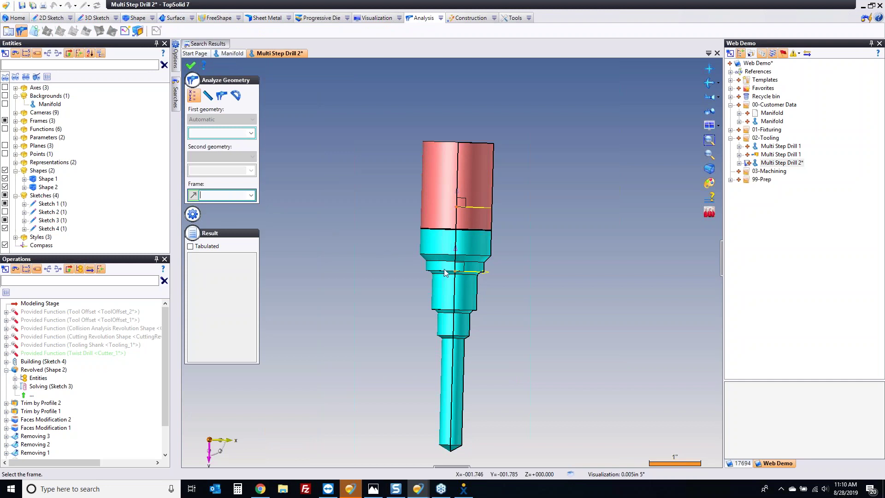
pyautogui.click(476, 272)
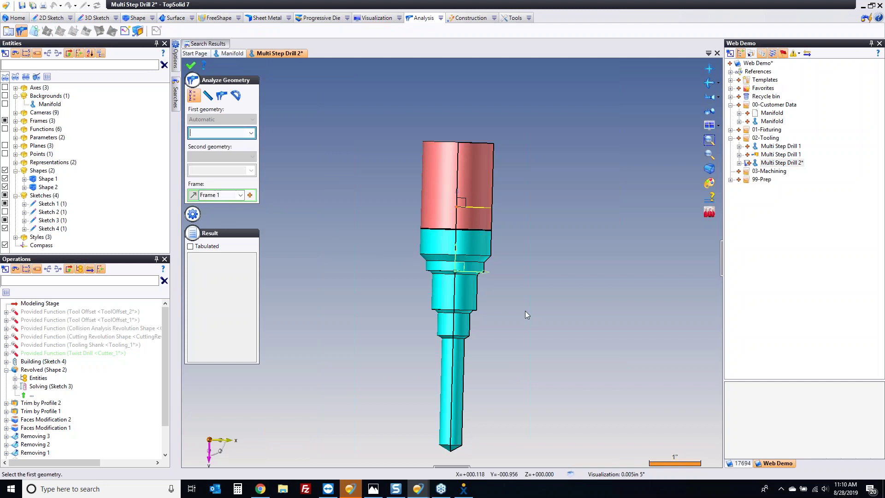
pyautogui.click(450, 451)
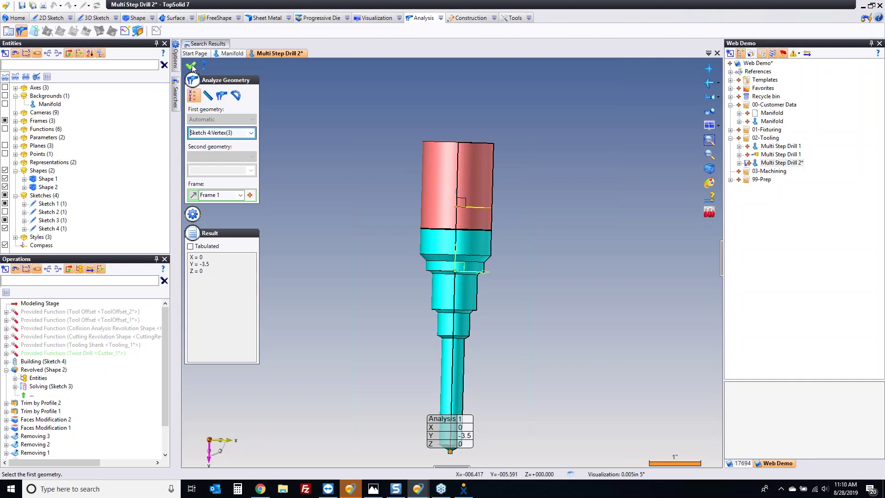
pyautogui.click(191, 66)
# - Set the twist drill's over length to 3.5 in, flute length to 4 in and cutting material category to Coated carbide
pyautogui.click(213, 186)
pyautogui.press('Tab')
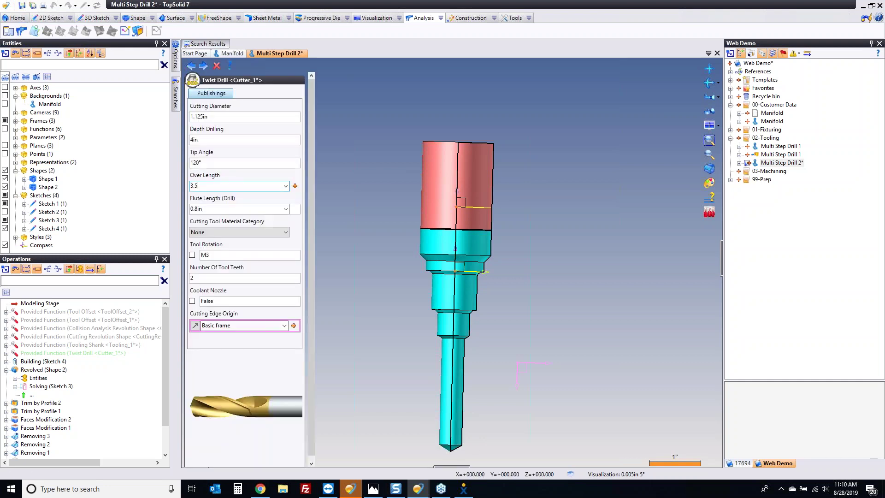
pyautogui.write('4')
pyautogui.press('Tab')
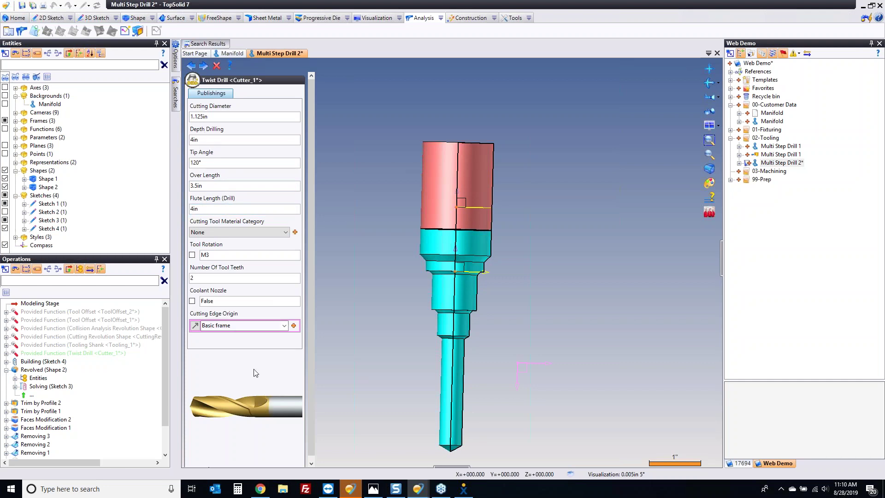
pyautogui.click(209, 234)
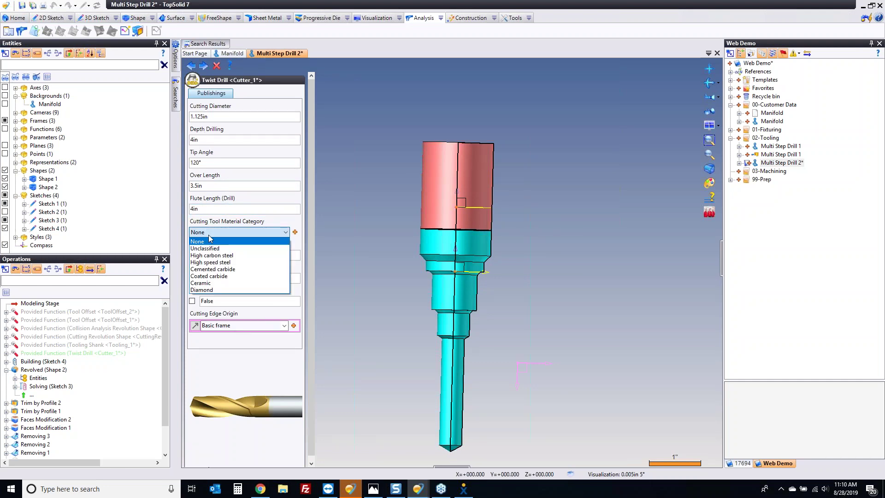
pyautogui.click(222, 277)
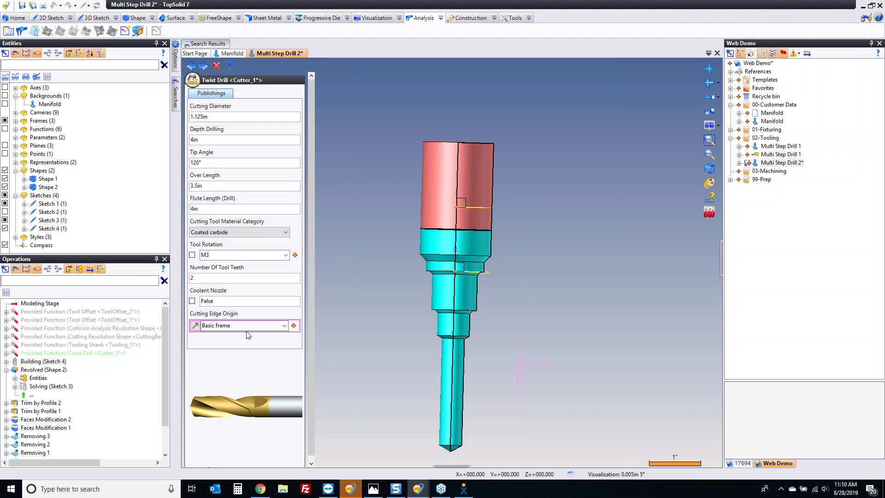
# - Assign Frame 1 as the cutting edge origin and Frame 2 as the tooling system frame of the shank
pyautogui.click(230, 326)
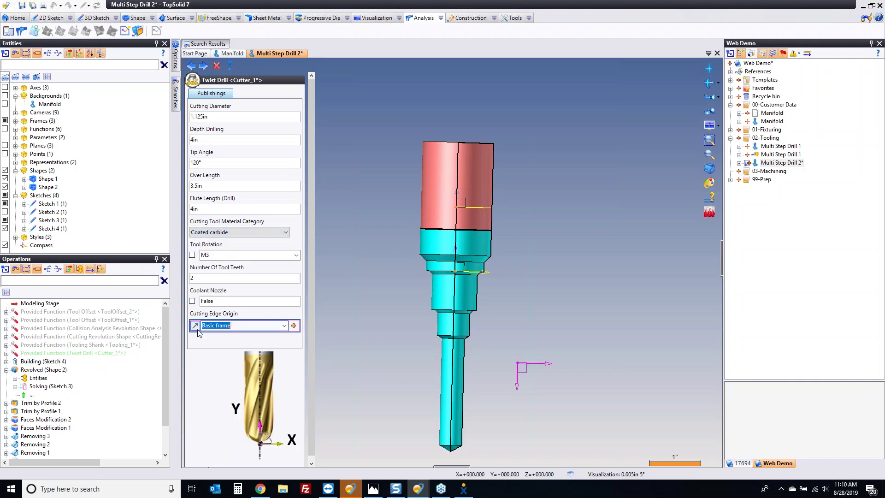
pyautogui.click(466, 270)
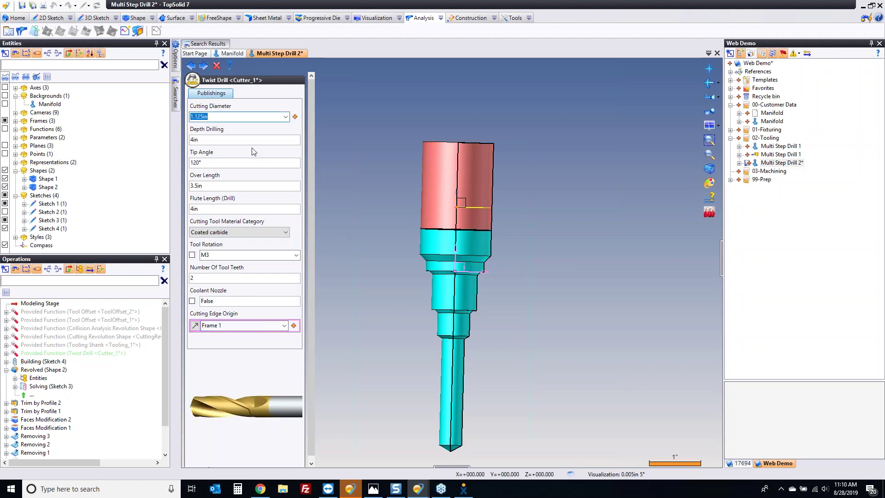
pyautogui.click(203, 65)
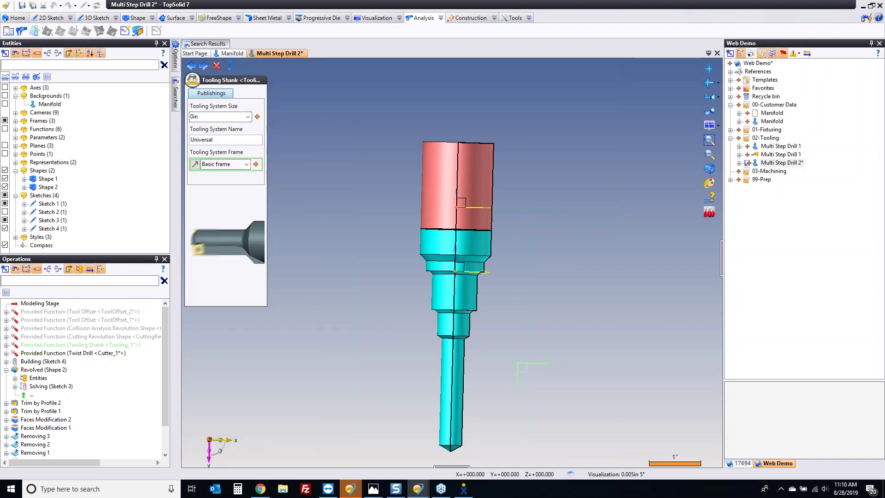
pyautogui.click(467, 203)
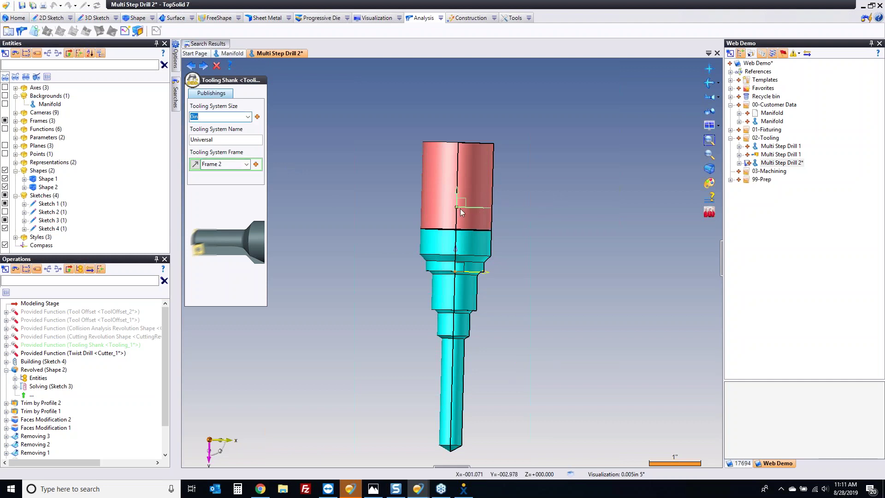
pyautogui.click(204, 65)
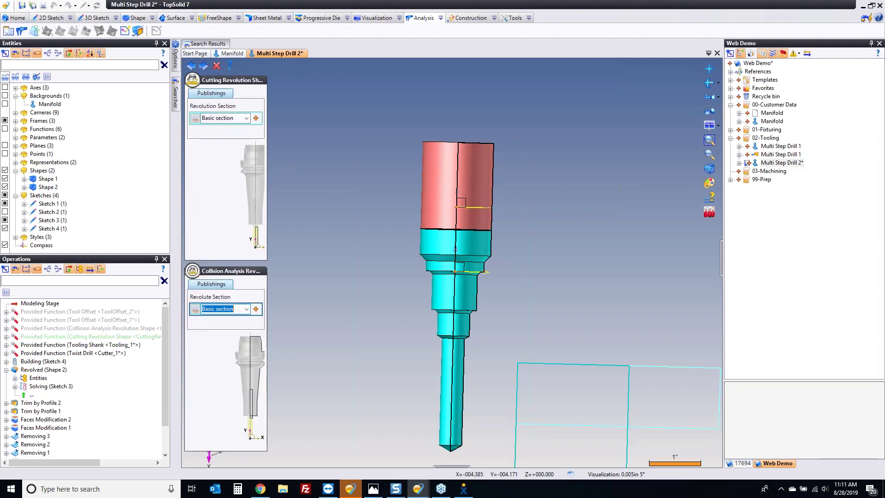
# - Use Sketch 4 as the cutting revolution section and the red shank's profile as the collision analysis section
pyautogui.click(217, 118)
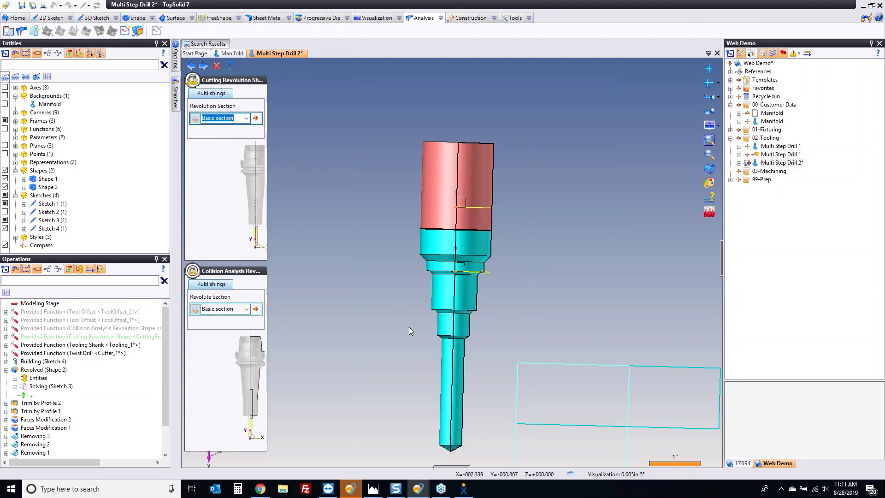
pyautogui.click(471, 325)
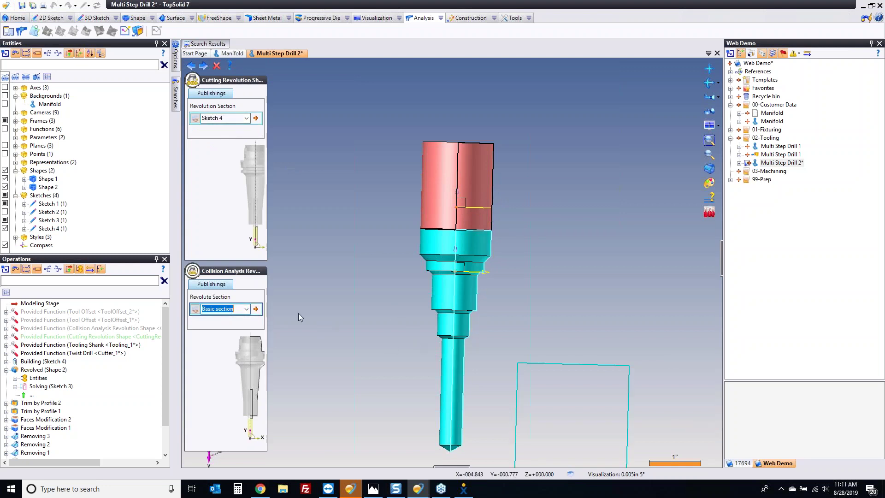
pyautogui.click(492, 226)
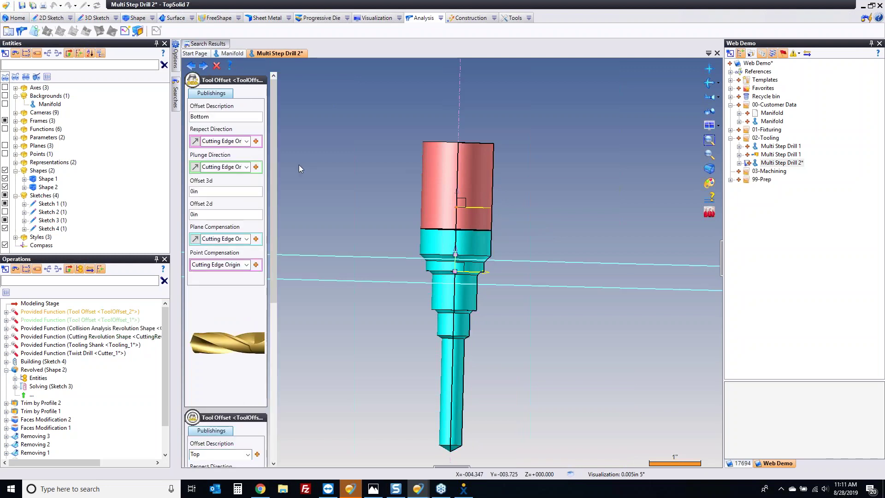
# - Set the Top offset's compensation point to the center of the circular step edge at Frame 1, finish the wizard and save
pyautogui.click(213, 262)
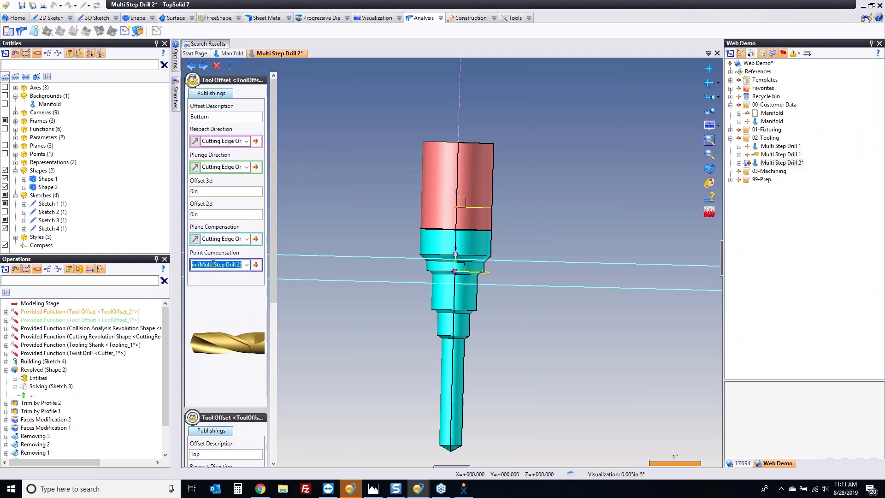
pyautogui.moveTo(275, 290); pyautogui.dragTo(280, 433)
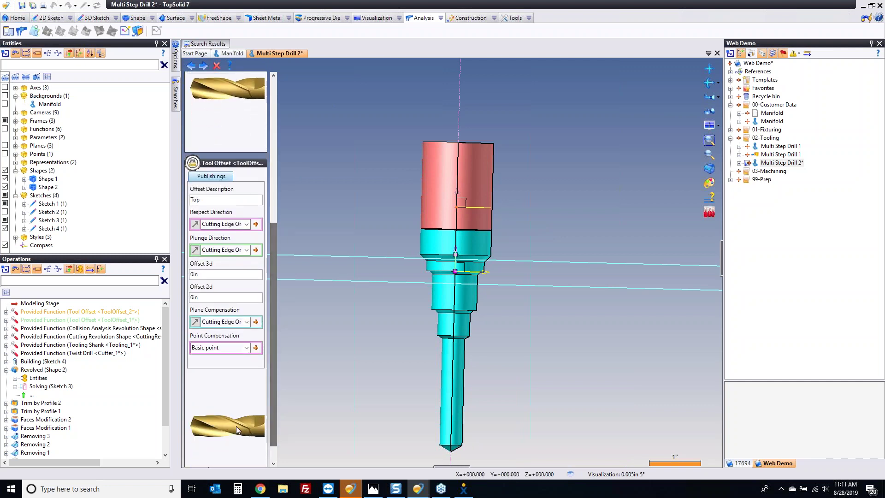
pyautogui.click(207, 347)
pyautogui.click(431, 273)
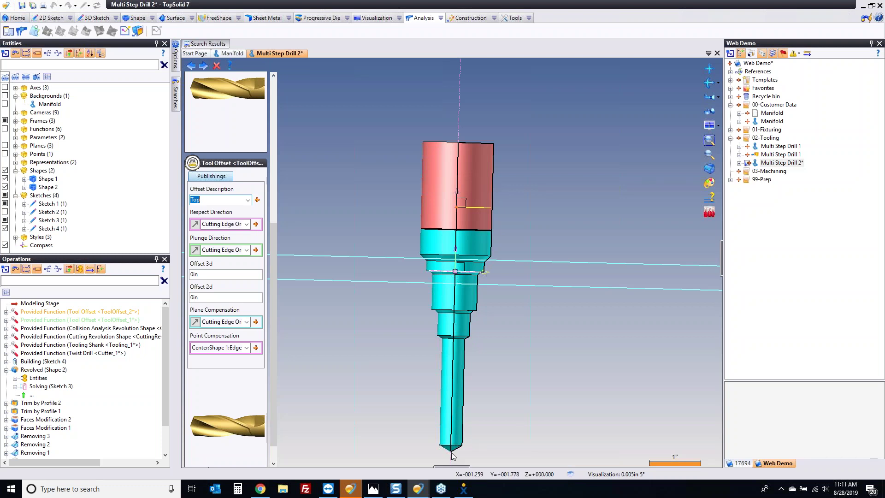
pyautogui.click(203, 66)
pyautogui.click(203, 66)
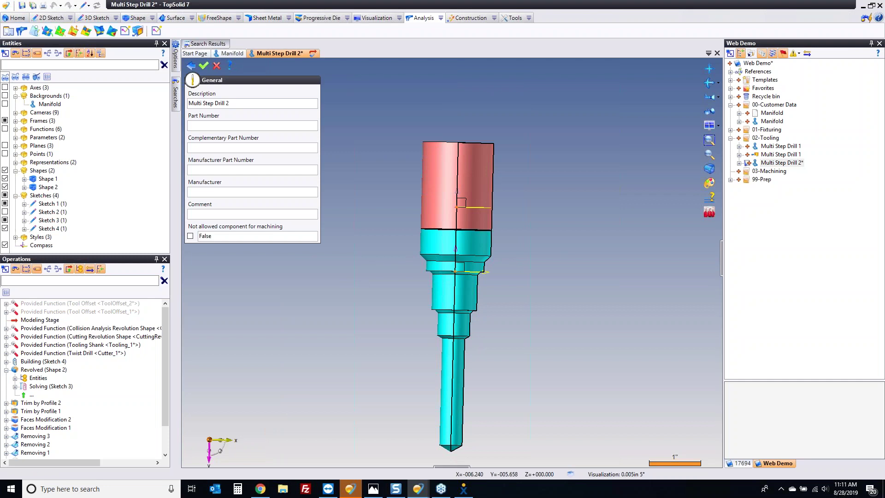
pyautogui.hotkey('ctrl', 's')
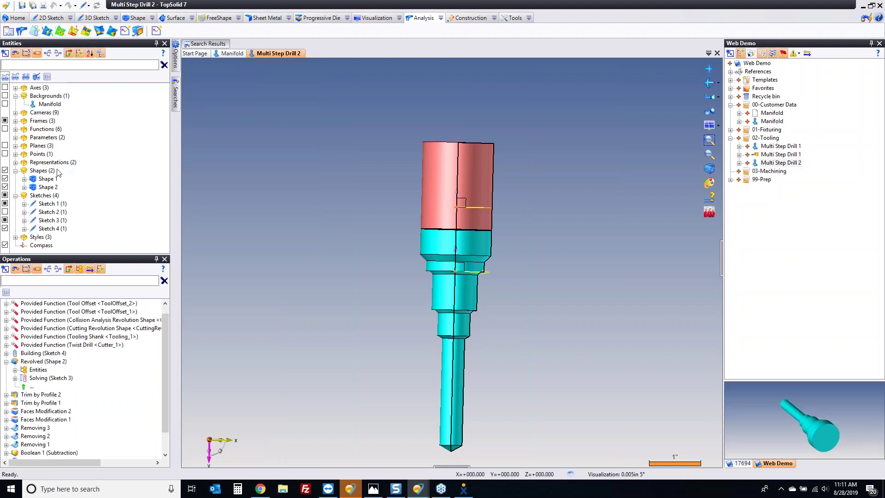
# - Add the shank, Shape 2, to the Design Representation, then save and close the drill part
pyautogui.click(17, 162)
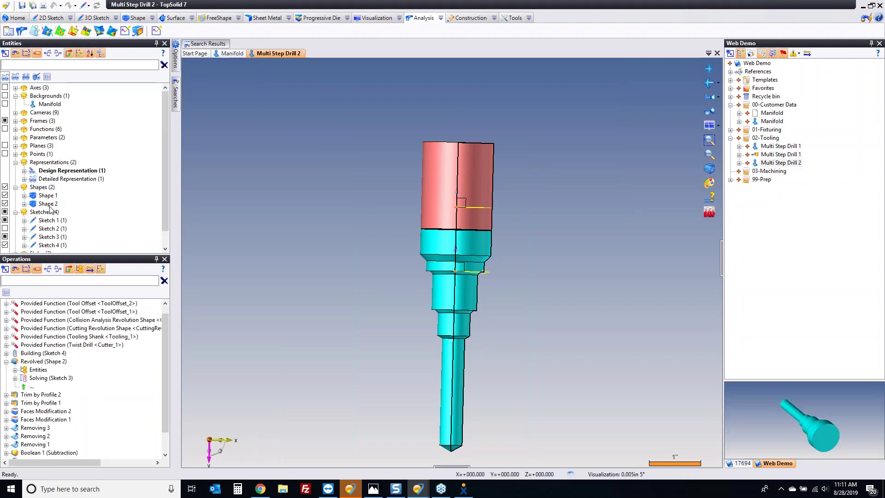
pyautogui.click(48, 203)
pyautogui.moveTo(70, 185); pyautogui.dragTo(71, 170)
pyautogui.hotkey('ctrl', 's')
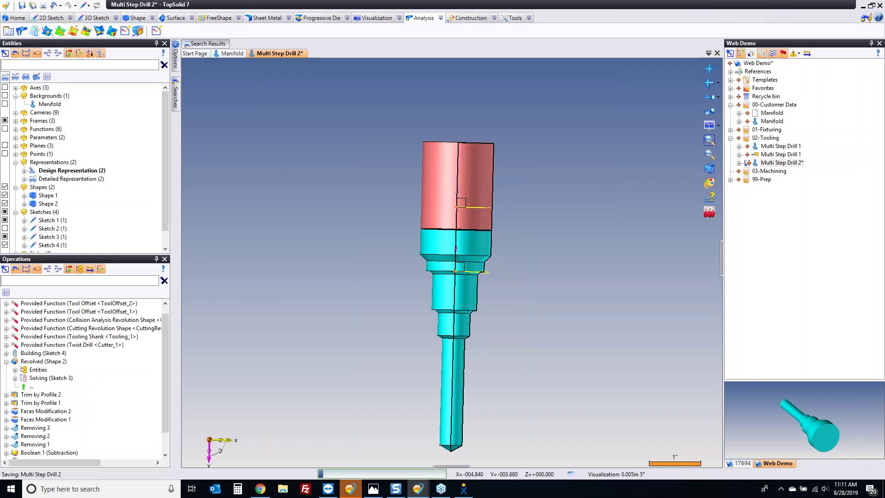
pyautogui.middleClick(277, 55)
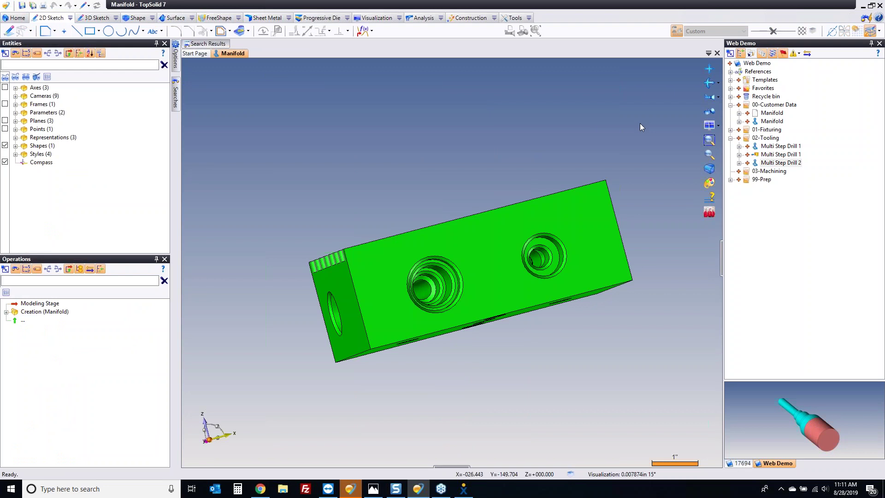
# - Create a new assembly in the 02-Tooling folder and name it Multi Step Drill 2
pyautogui.rightClick(763, 139)
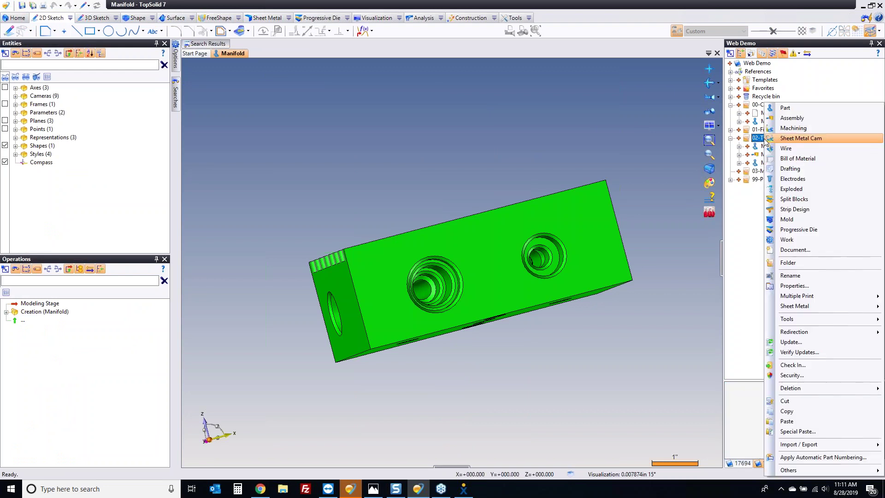
pyautogui.click(790, 119)
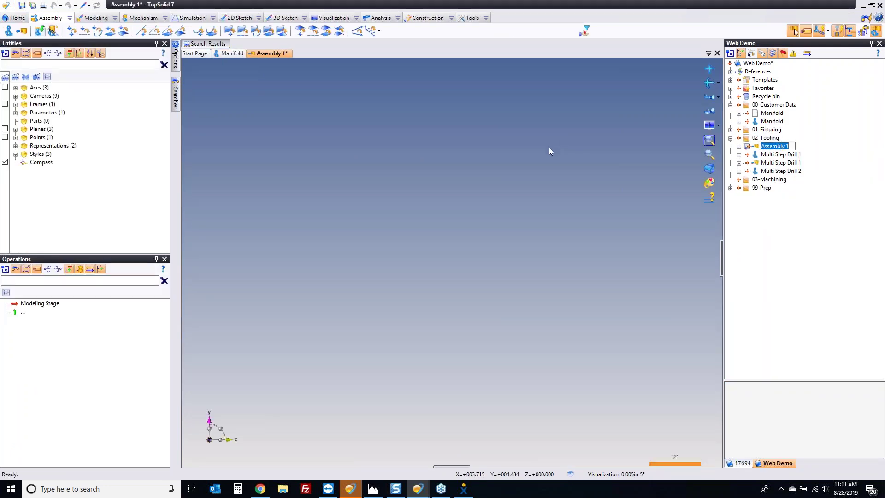
pyautogui.write('Multi Step Drill 2')
pyautogui.press('Return')
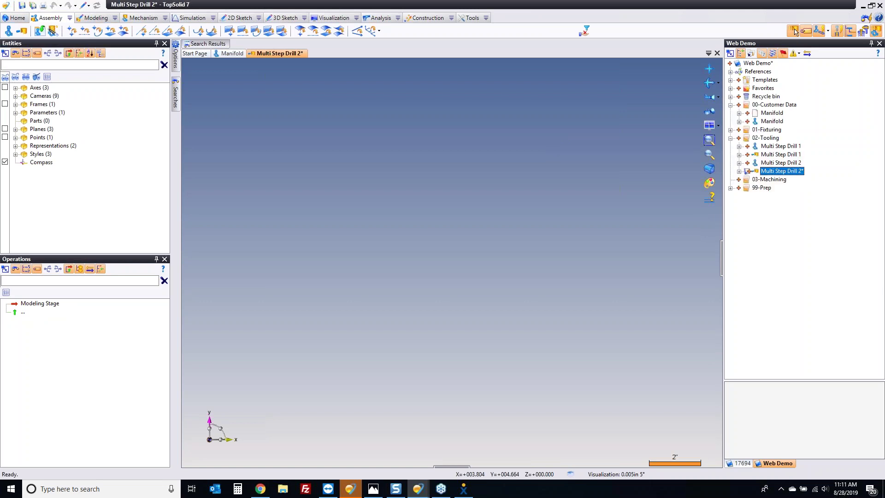
# - Start the Assembly of Machining Component Wizard and insert the BT 50-32120 tooling holder from the rotating tapers
pyautogui.click(486, 18)
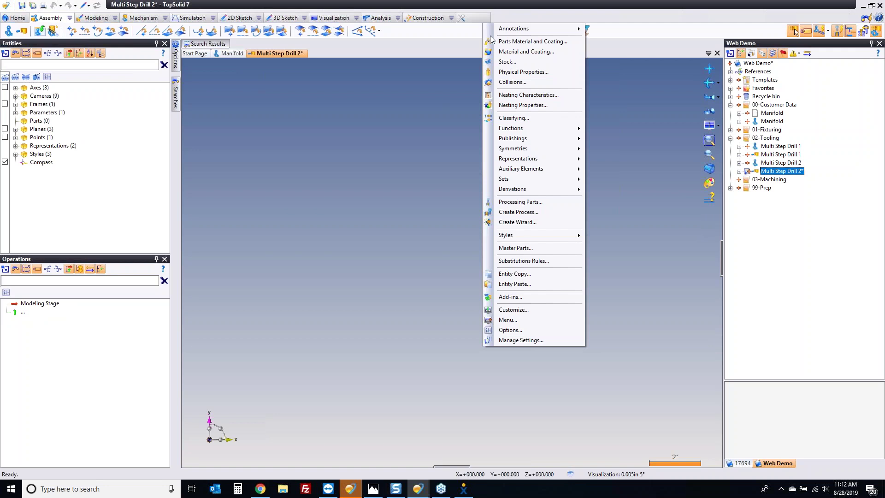
pyautogui.moveTo(524, 131)
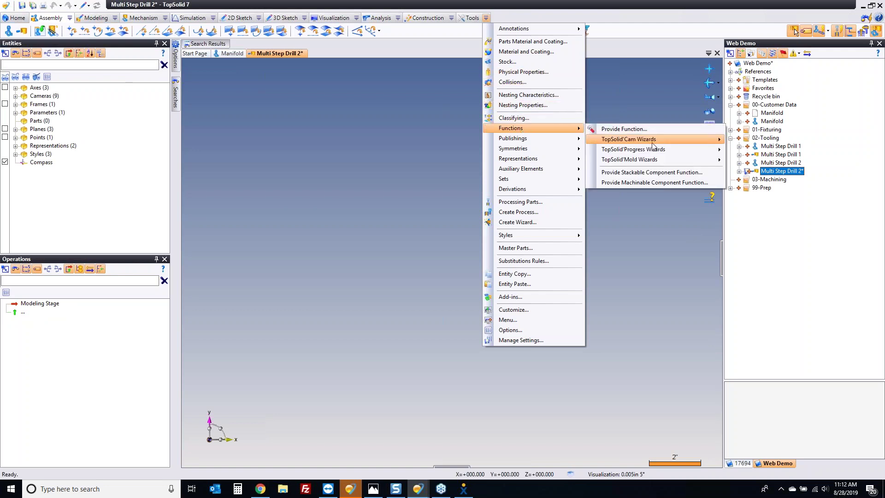
pyautogui.moveTo(652, 145)
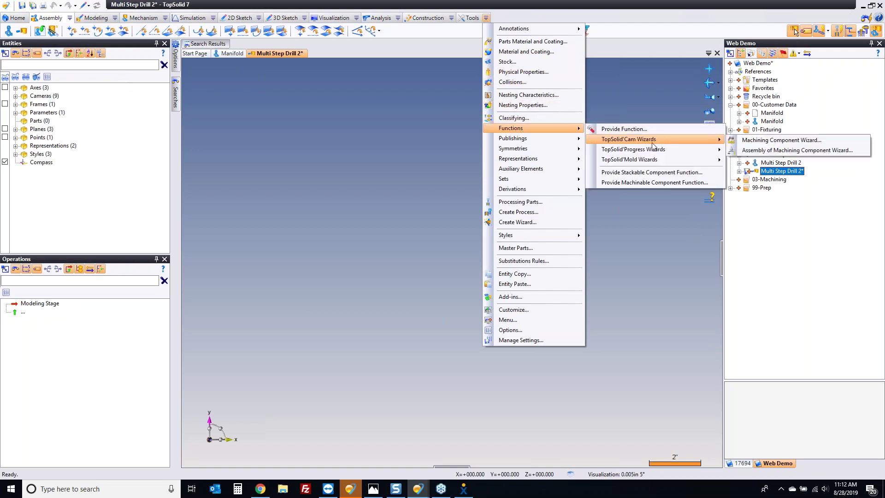
pyautogui.click(763, 153)
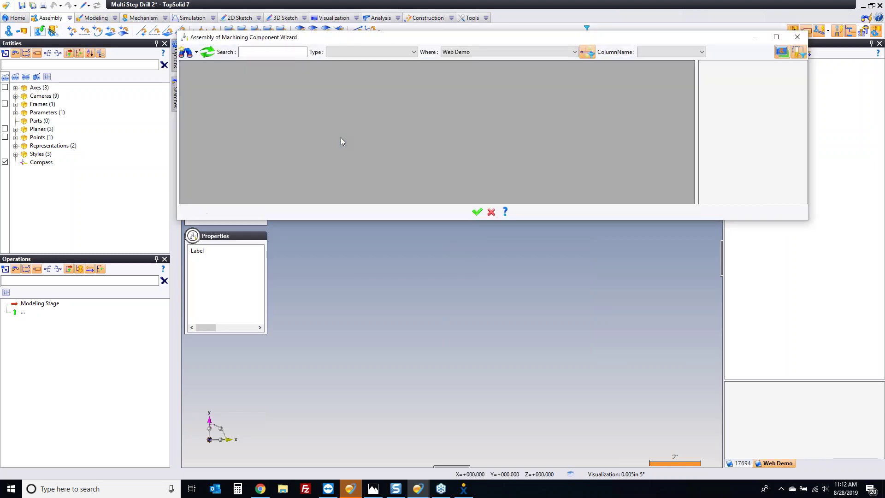
pyautogui.click(197, 54)
pyautogui.moveTo(216, 86)
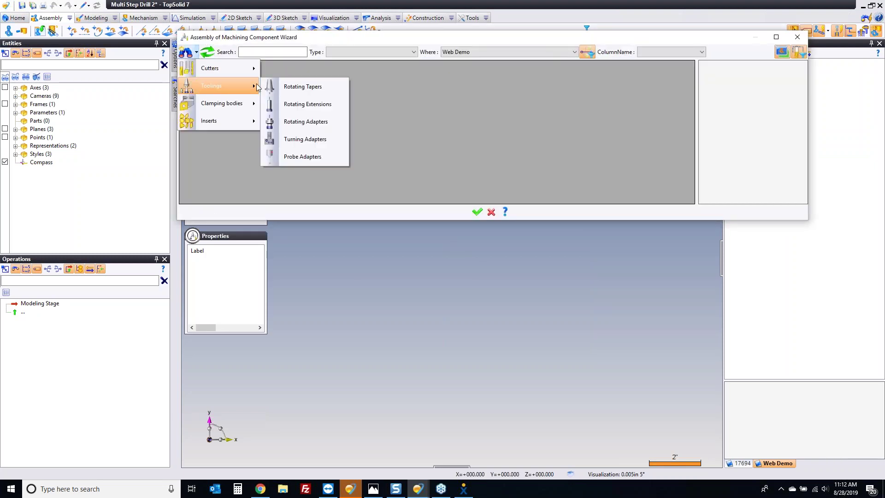
pyautogui.click(302, 87)
pyautogui.click(354, 53)
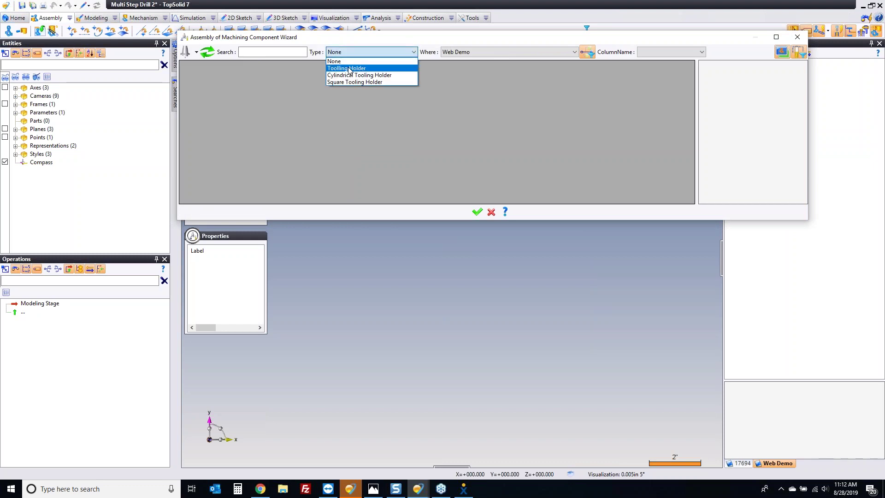
pyautogui.click(352, 66)
pyautogui.click(255, 168)
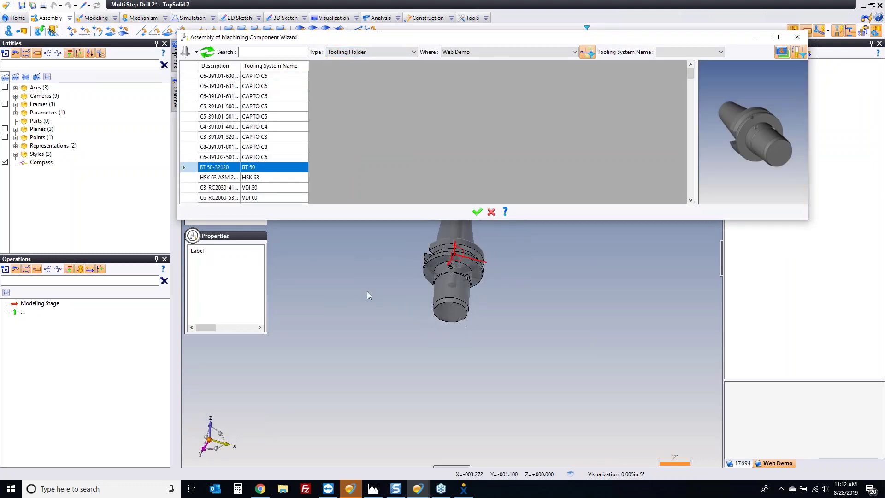
pyautogui.click(477, 212)
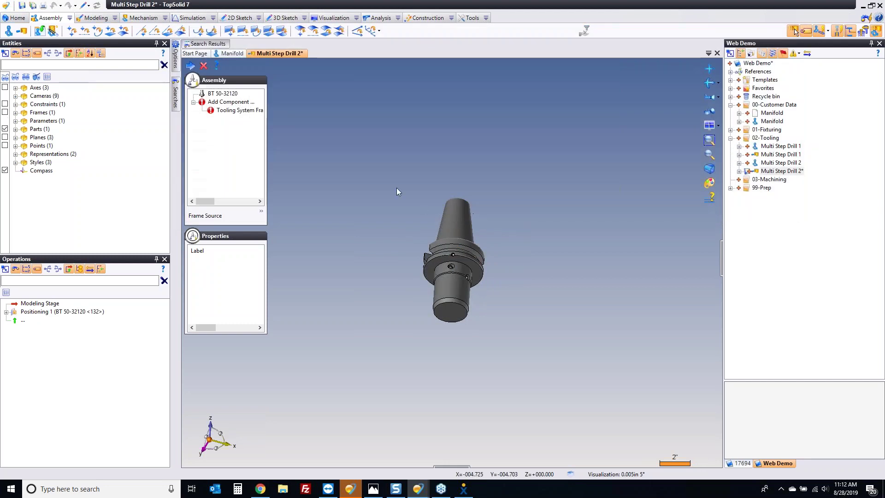
# - Fill the holder's tooling system frame with the Multi Step Drill 2 twist drill, turning off the tooling system filter
pyautogui.click(239, 110)
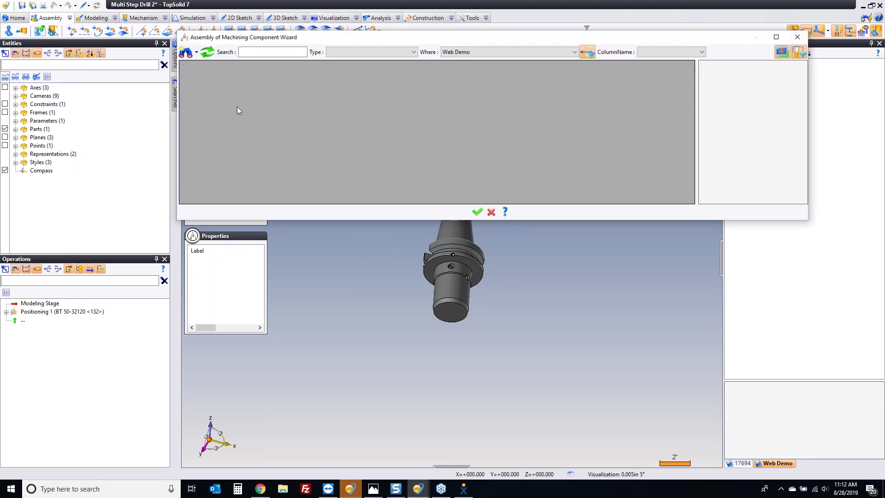
pyautogui.click(196, 52)
pyautogui.moveTo(237, 69)
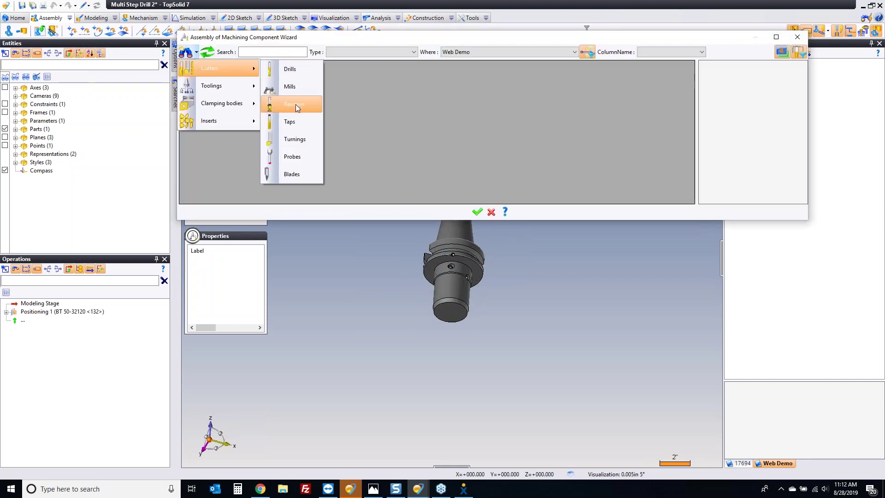
pyautogui.click(295, 72)
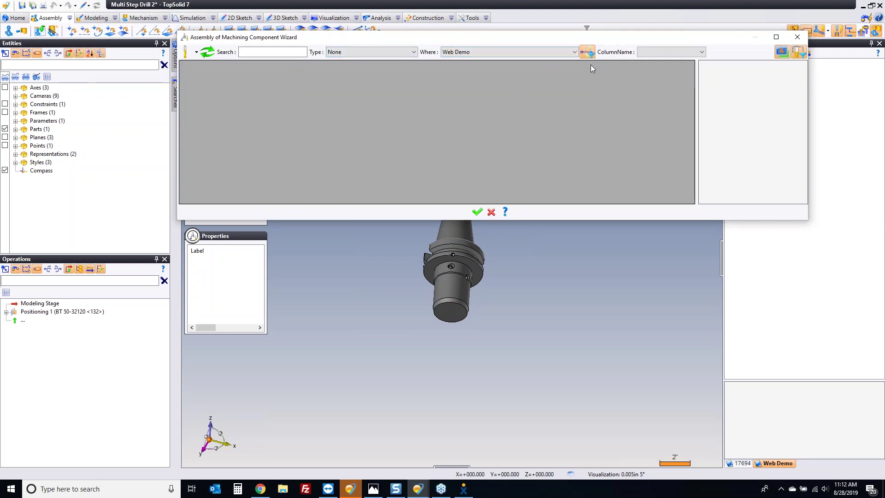
pyautogui.click(361, 53)
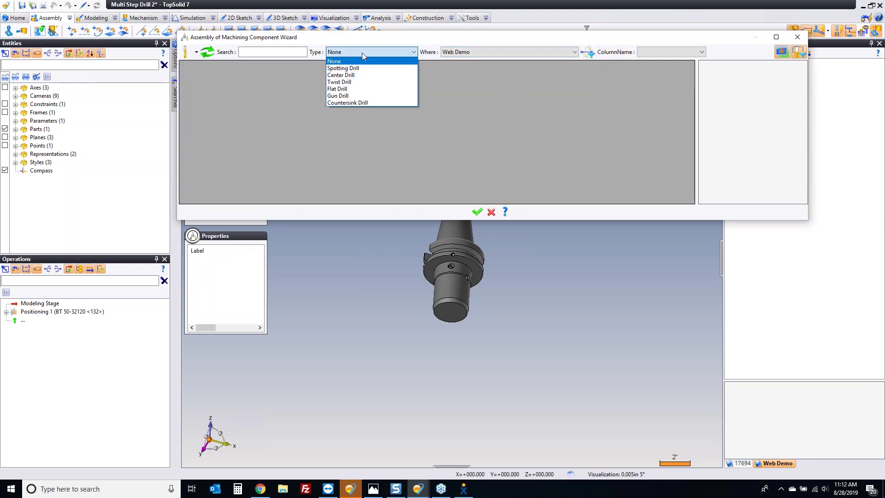
pyautogui.click(358, 82)
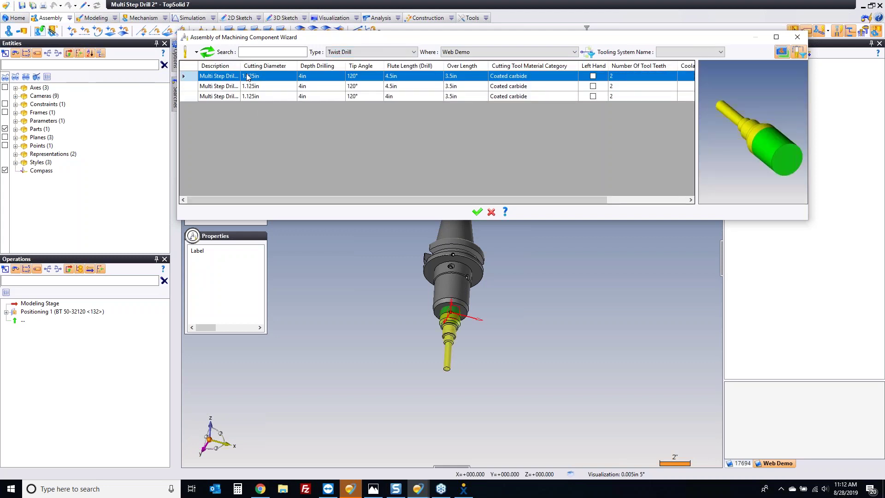
pyautogui.moveTo(240, 66); pyautogui.dragTo(303, 66)
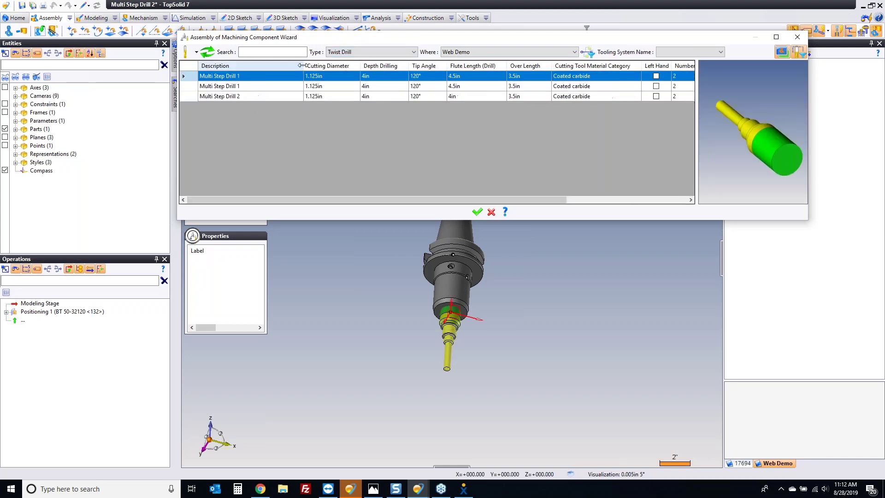
pyautogui.click(241, 96)
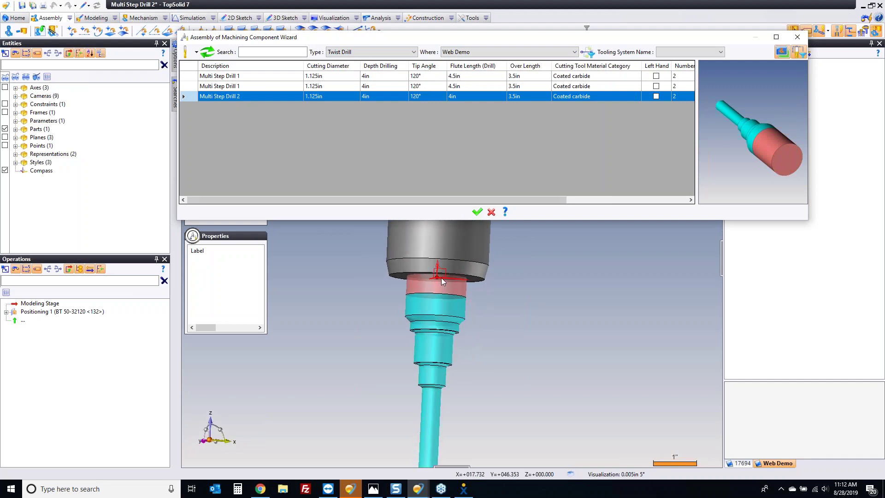
pyautogui.click(478, 213)
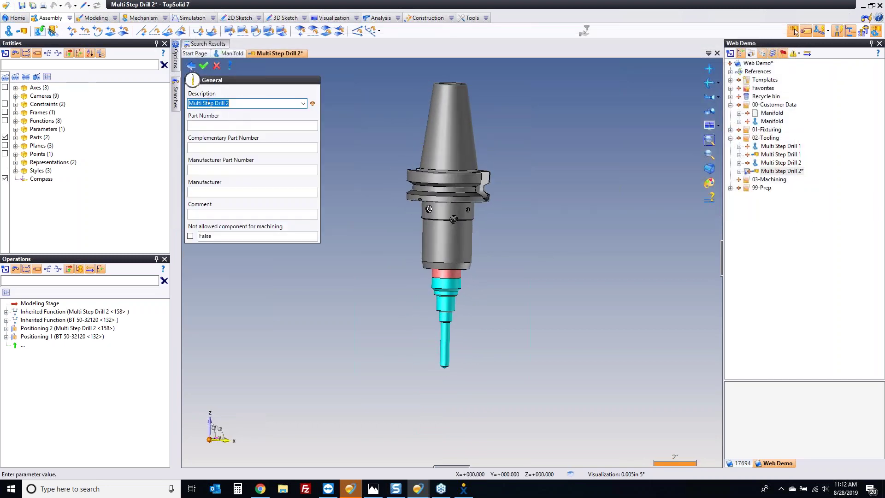
# - Accept the component description to finish the wizard, then save and close the tool assembly
pyautogui.click(203, 67)
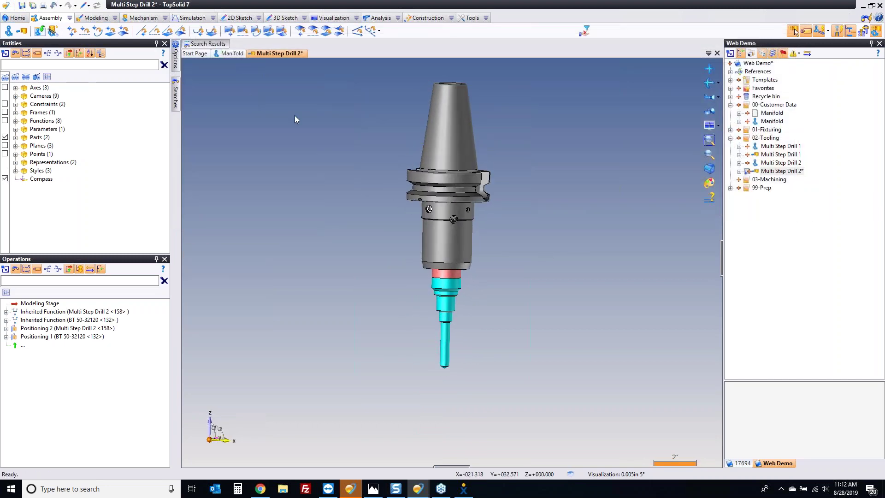
pyautogui.hotkey('ctrl', 's')
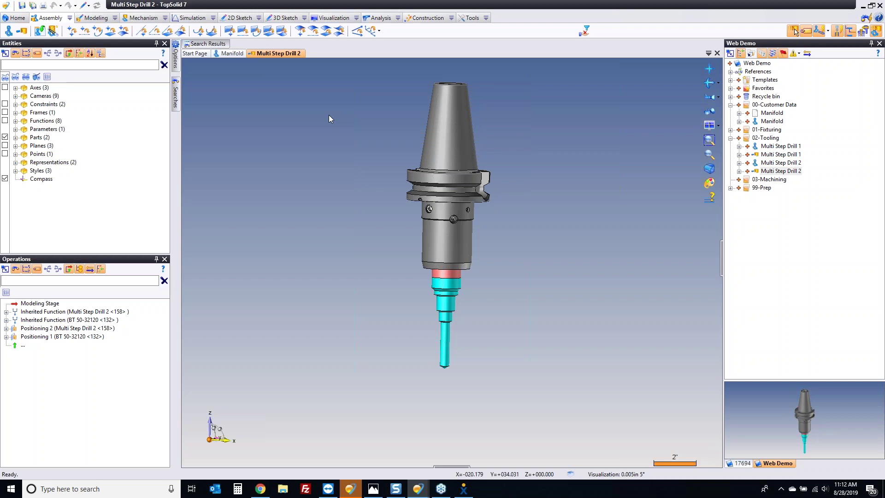
pyautogui.middleClick(275, 54)
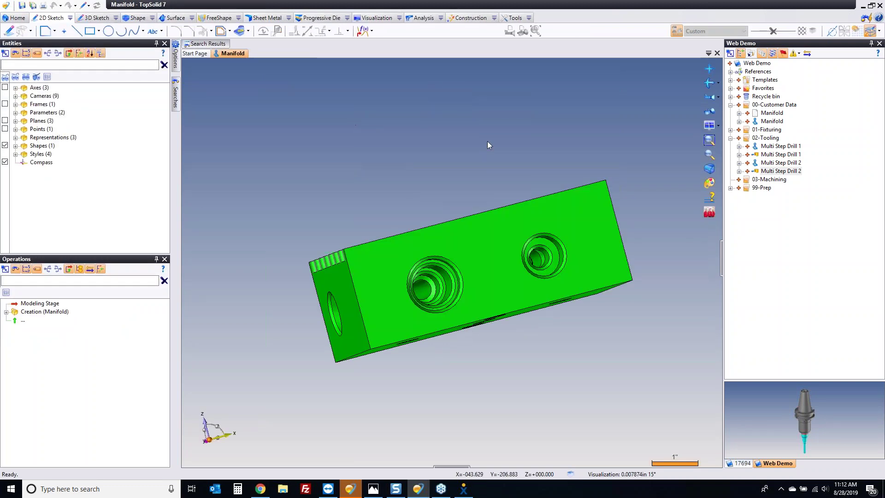
# - Preview the Staging Plate in the 01-Fixturing folder and examine the manifold's underside and ribbed face
pyautogui.click(731, 138)
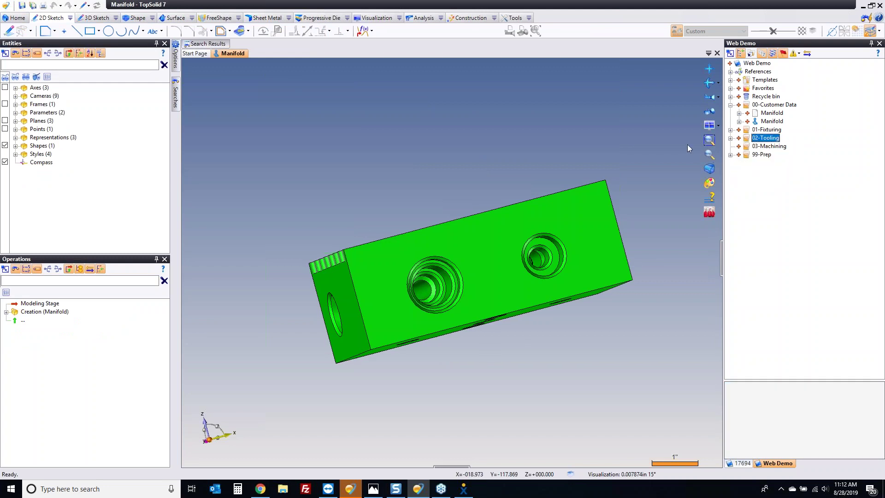
pyautogui.click(731, 129)
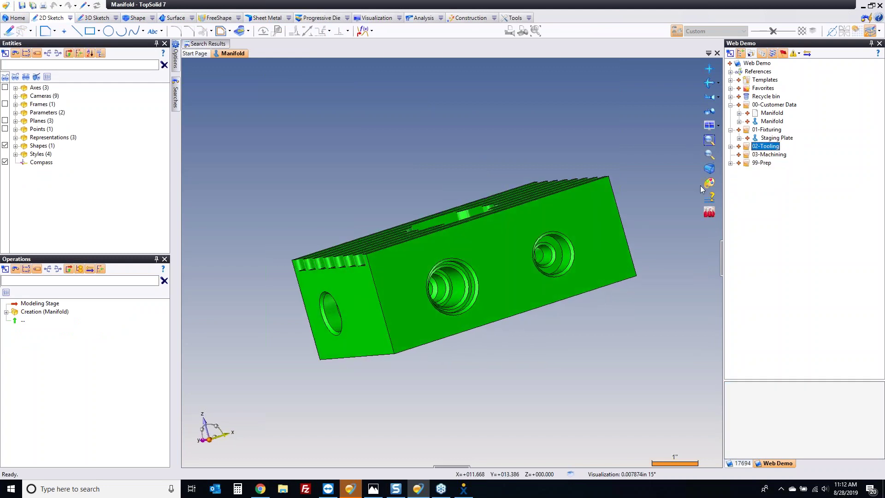
pyautogui.click(776, 138)
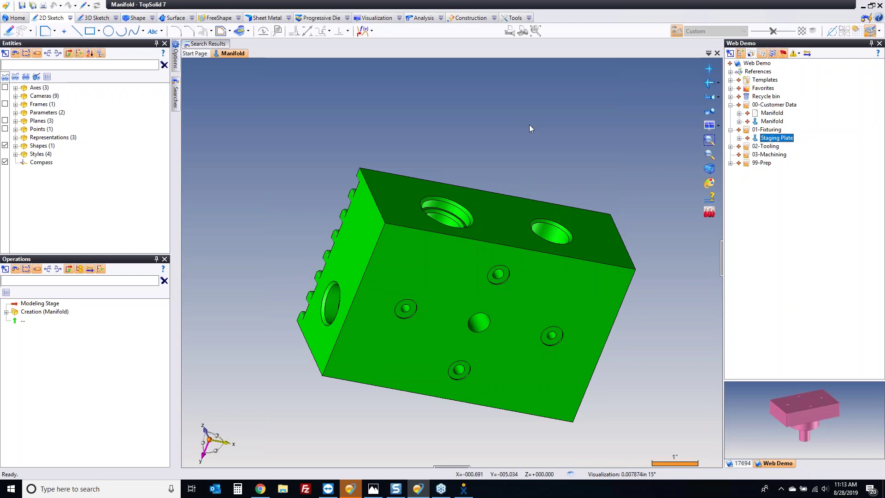
pyautogui.moveTo(529, 124); pyautogui.dragTo(529, 124, button='middle')
pyautogui.press('Down')
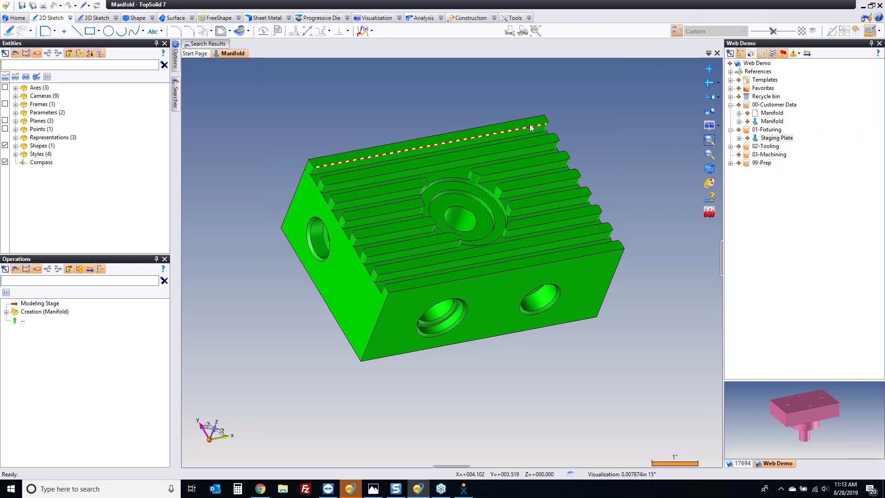
pyautogui.moveTo(642, 138); pyautogui.dragTo(812, 143, button='middle')
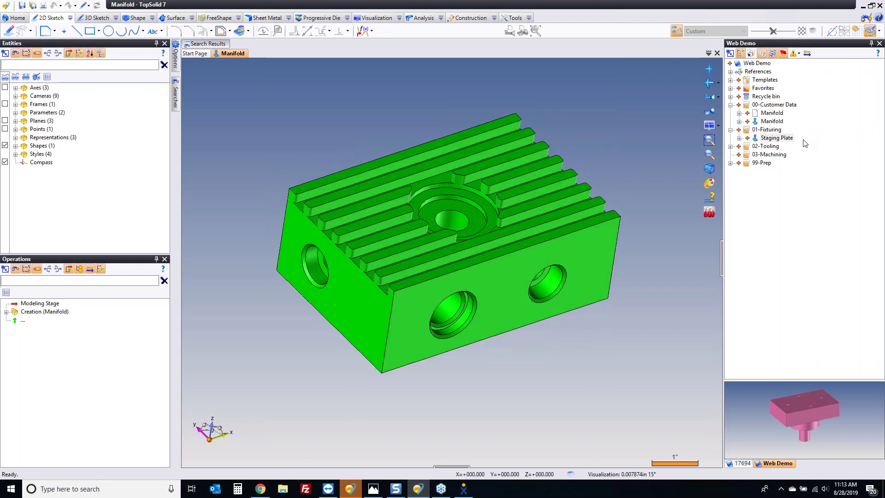
pyautogui.click(774, 140)
pyautogui.click(730, 129)
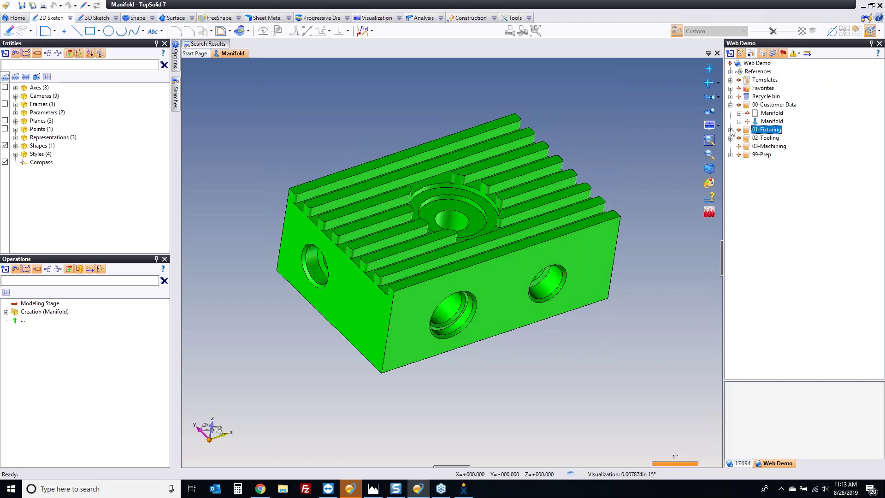
# - Create a machined part setup from the Manifold part using the Blank Template
pyautogui.click(772, 122)
pyautogui.rightClick(769, 123)
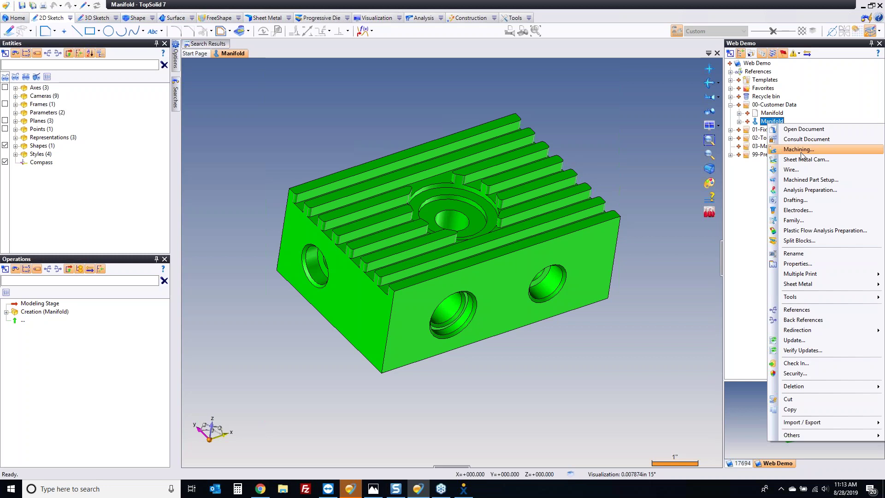
pyautogui.click(801, 183)
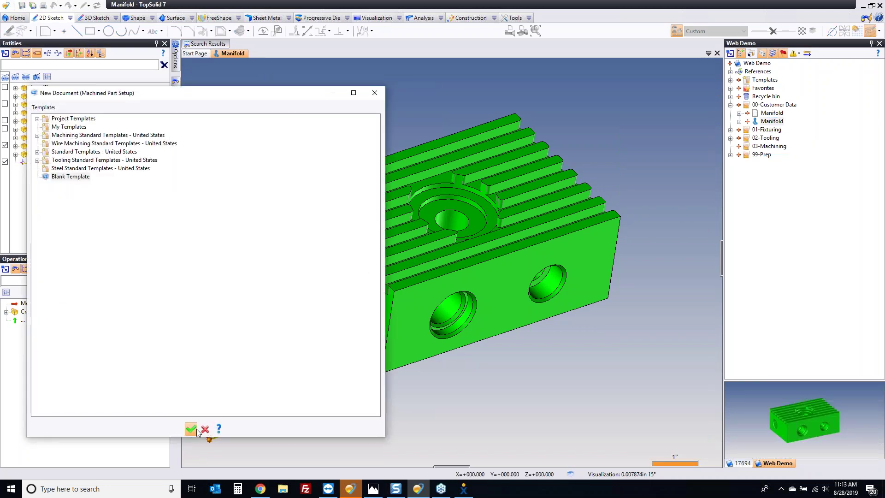
pyautogui.click(191, 429)
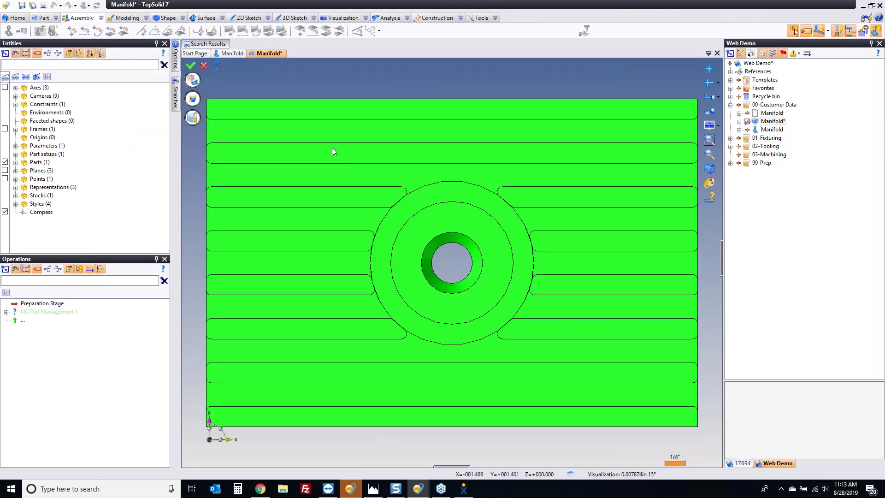
# - Define a block stock around the manifold with its Y size set to 4.375in
pyautogui.click(193, 80)
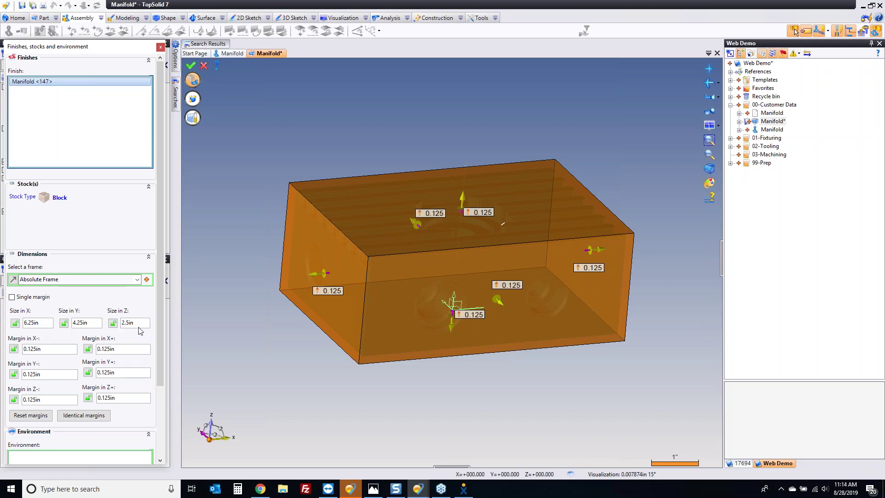
pyautogui.click(87, 324)
pyautogui.write('4.375')
pyautogui.press('Tab')
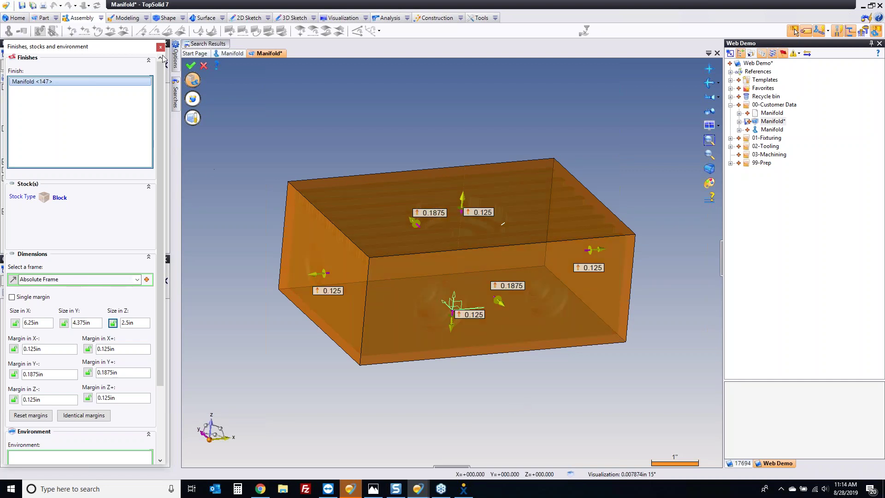
pyautogui.click(192, 67)
# - Save the manifold's part setup and move it into the 03-Machining folder
pyautogui.hotkey('ctrl', 's')
pyautogui.click(769, 121)
pyautogui.moveTo(769, 123); pyautogui.dragTo(768, 156)
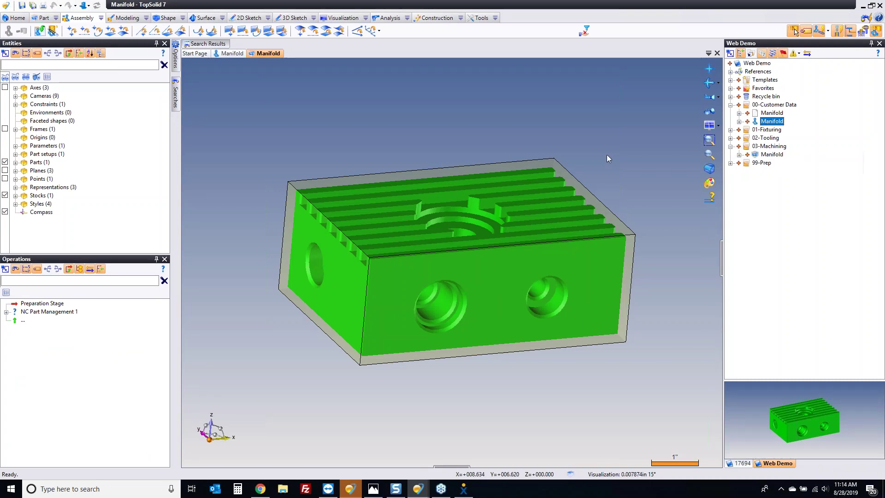
# - Create a machining document from the manifold setup with the Blank Template, using MachineWorks stock with 0.001in facetting and 5° angular tolerance
pyautogui.rightClick(770, 157)
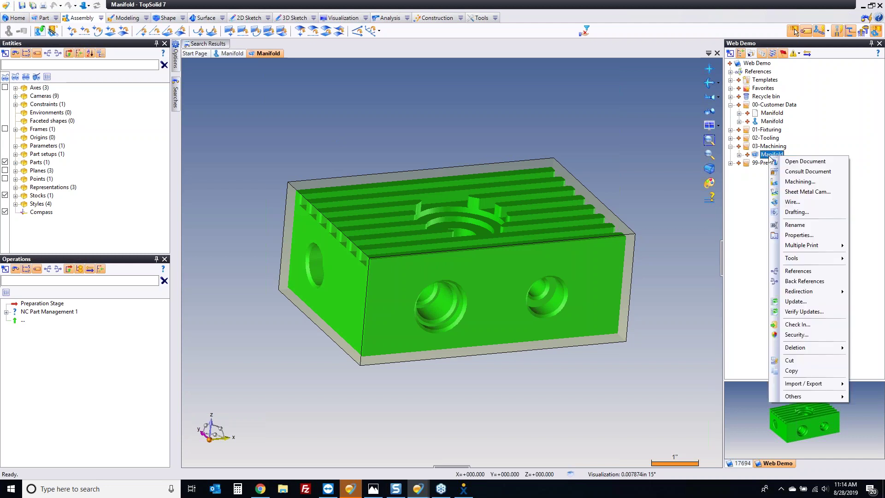
pyautogui.click(786, 183)
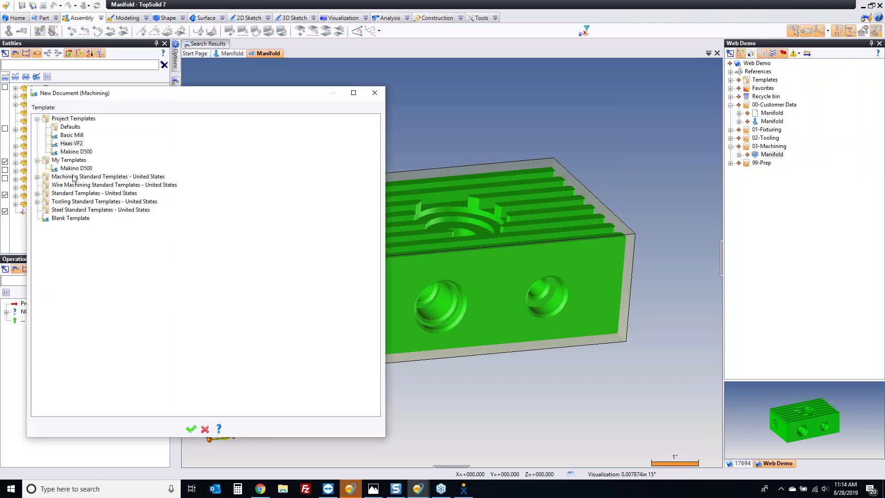
pyautogui.click(70, 218)
pyautogui.click(192, 429)
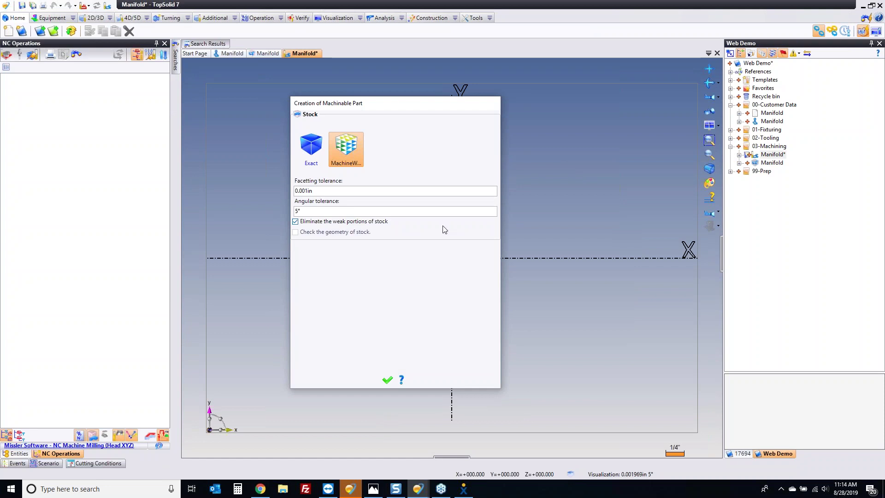
pyautogui.click(387, 379)
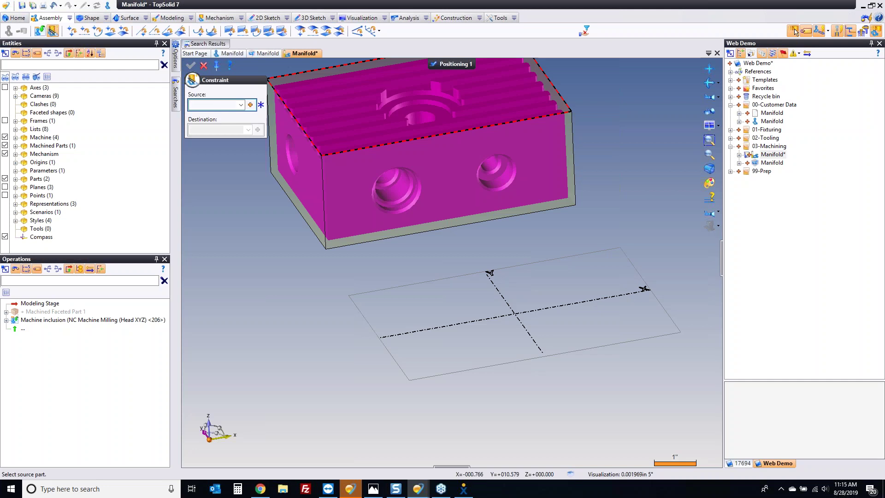
# - Constrain the manifold's stock with its ribbed-side face on the base plane and its front and left faces on the two plane axes
pyautogui.click(353, 130)
pyautogui.click(434, 301)
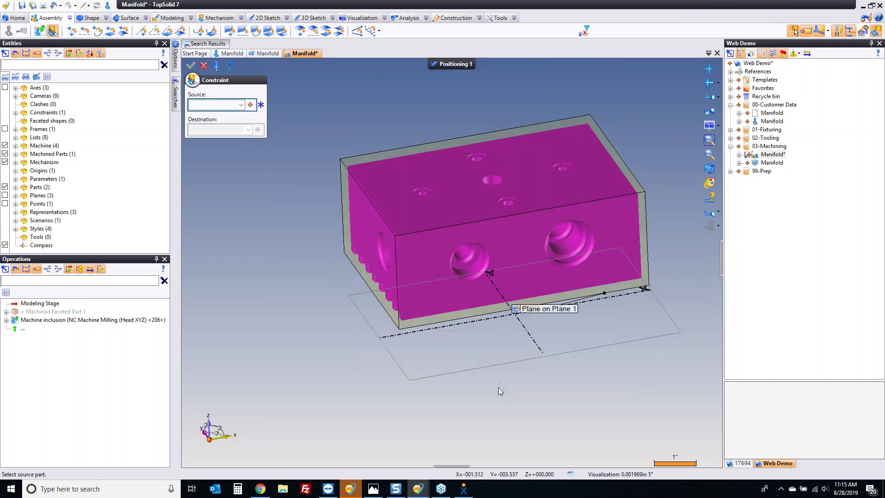
pyautogui.click(527, 275)
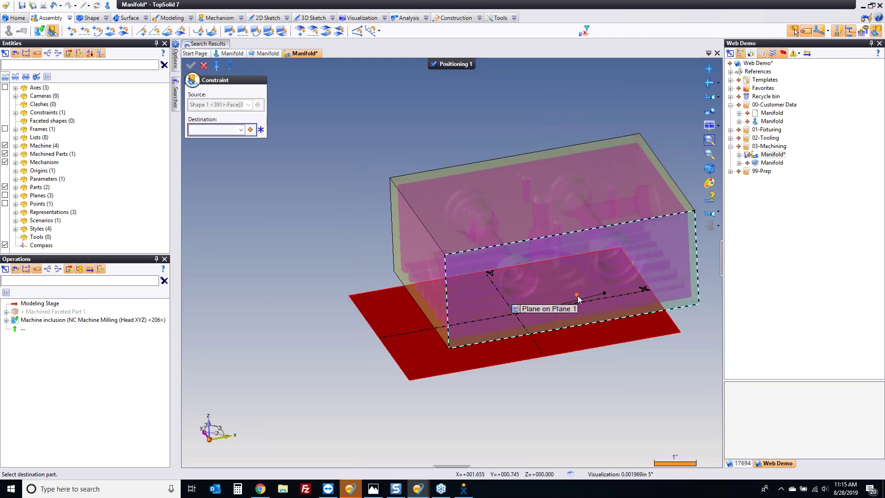
pyautogui.click(534, 278)
pyautogui.click(428, 251)
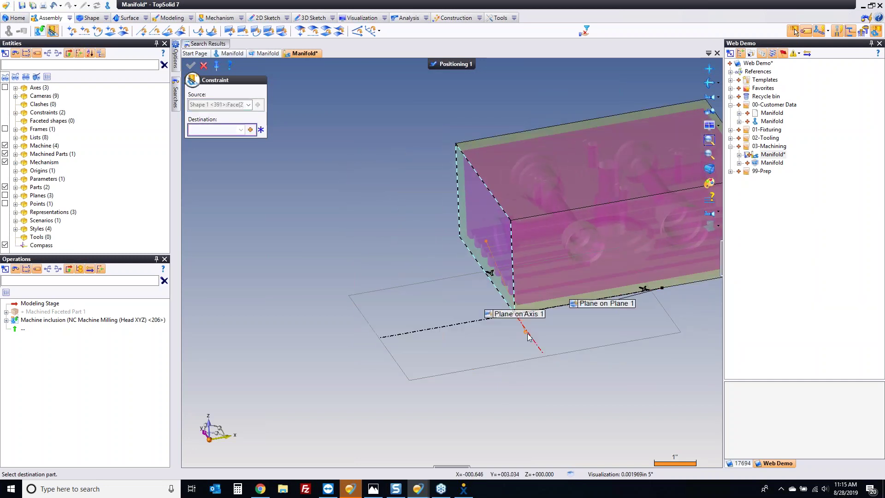
pyautogui.click(534, 343)
pyautogui.moveTo(392, 217); pyautogui.dragTo(283, 244, button='middle')
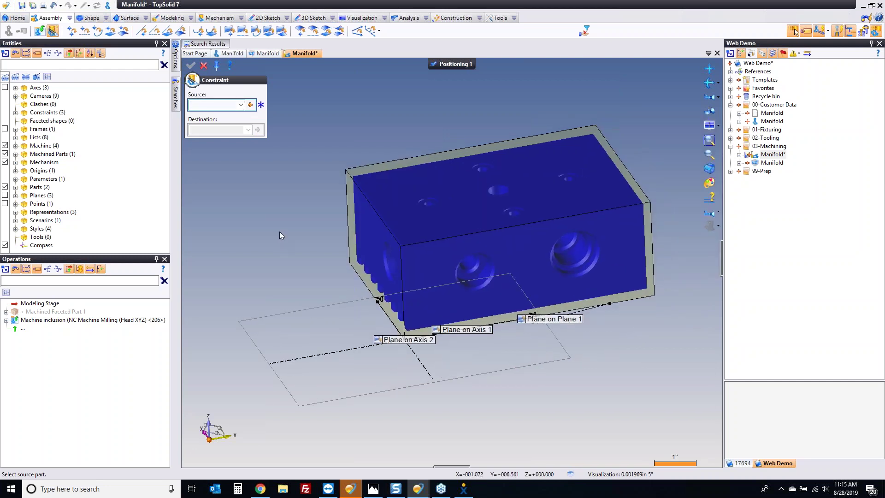
pyautogui.click(452, 64)
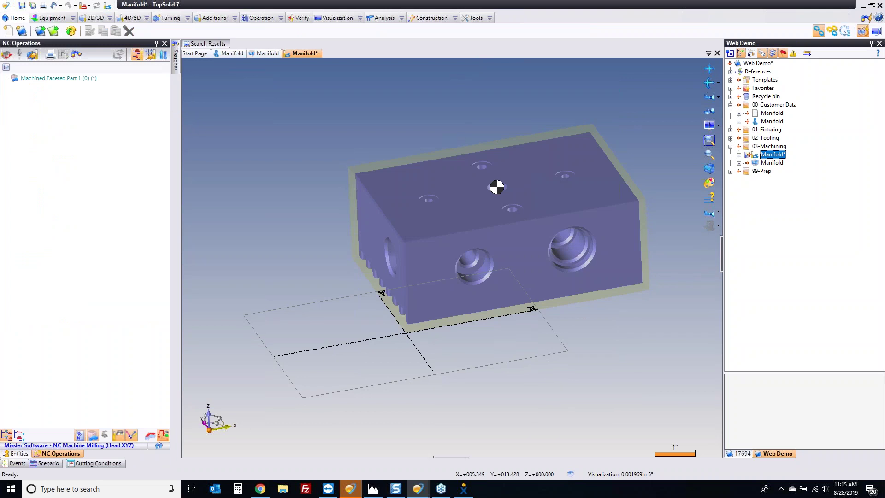
# - Try to set the origin point to the centre of the round port on the manifold's left end face
pyautogui.rightClick(496, 187)
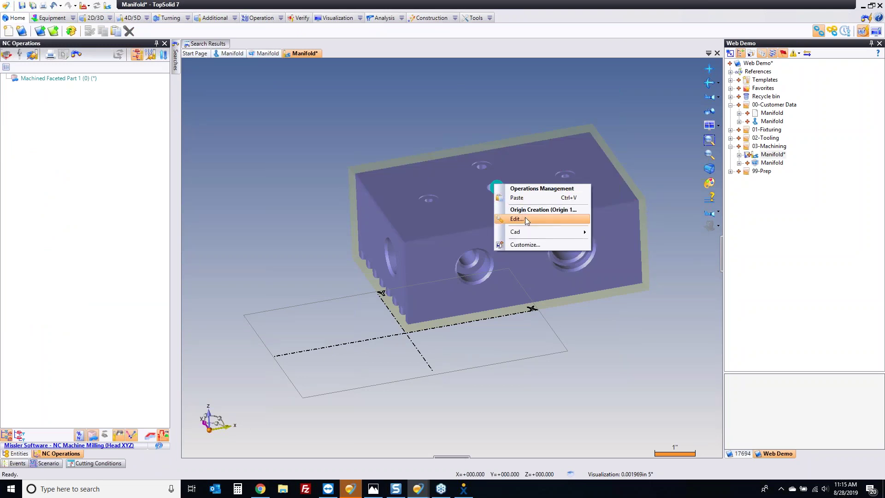
pyautogui.click(524, 218)
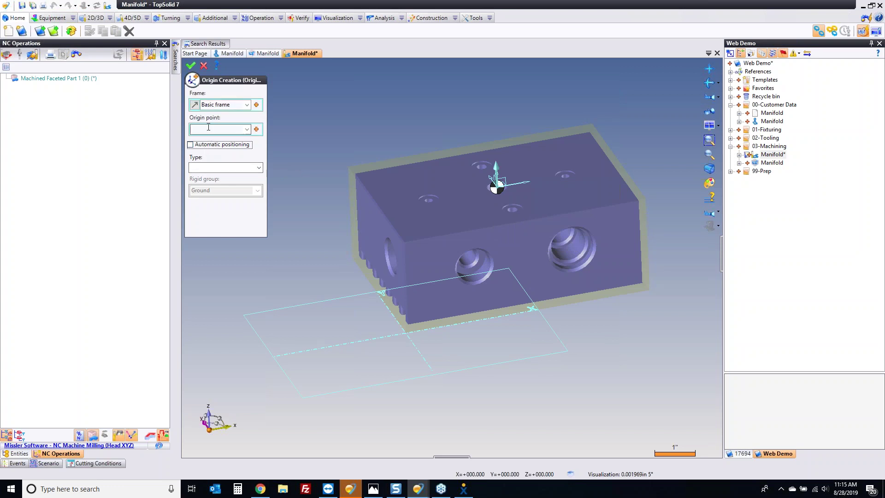
pyautogui.click(398, 274)
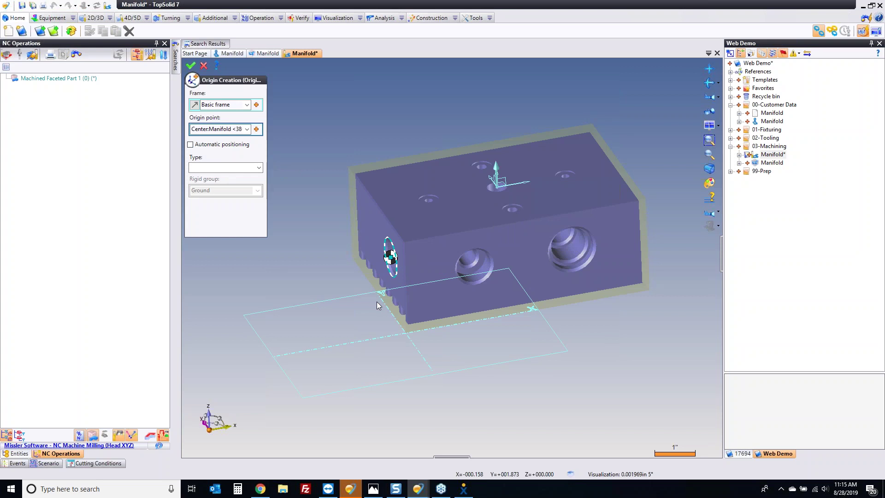
pyautogui.click(190, 65)
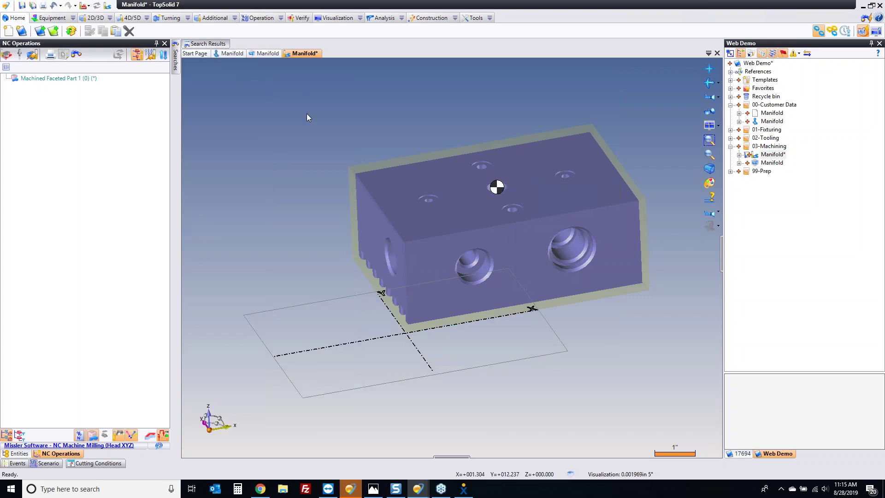
# - Create an end milling operation on the manifold's top face with the Facing (+0.01in) preset and the 0.5in slot mill
pyautogui.rightClick(377, 181)
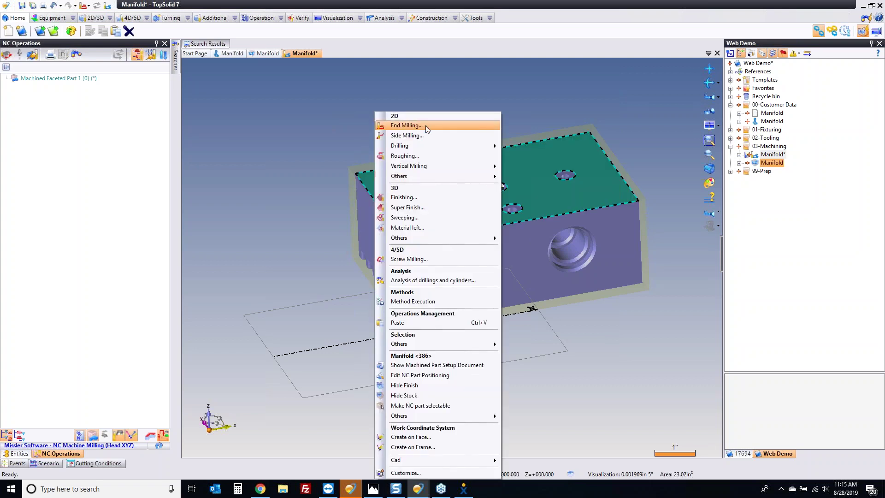
pyautogui.click(425, 125)
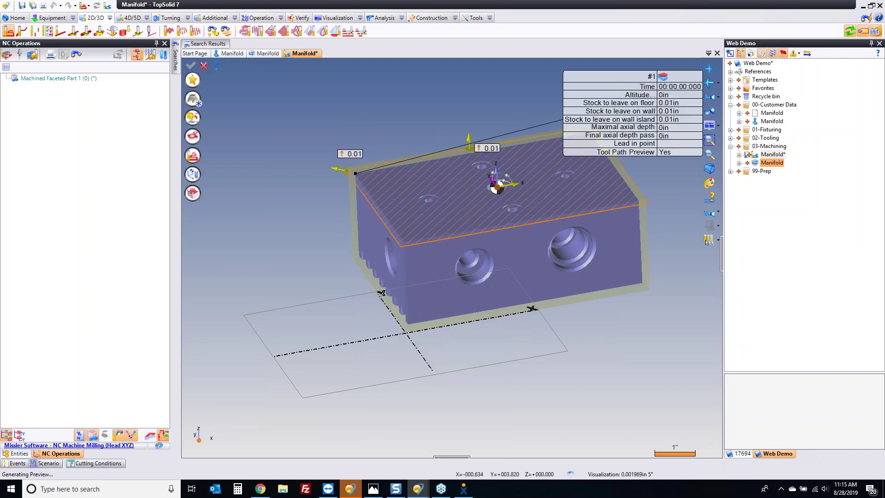
pyautogui.moveTo(440, 191); pyautogui.dragTo(329, 218, button='middle')
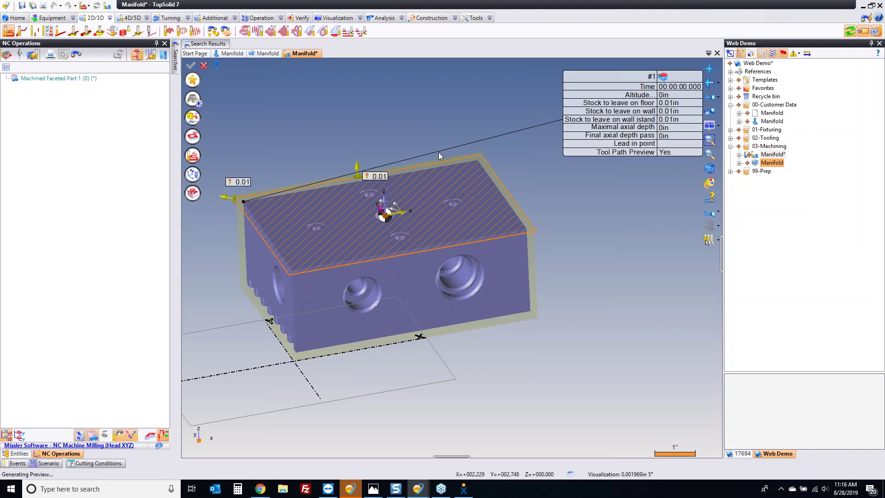
pyautogui.click(192, 79)
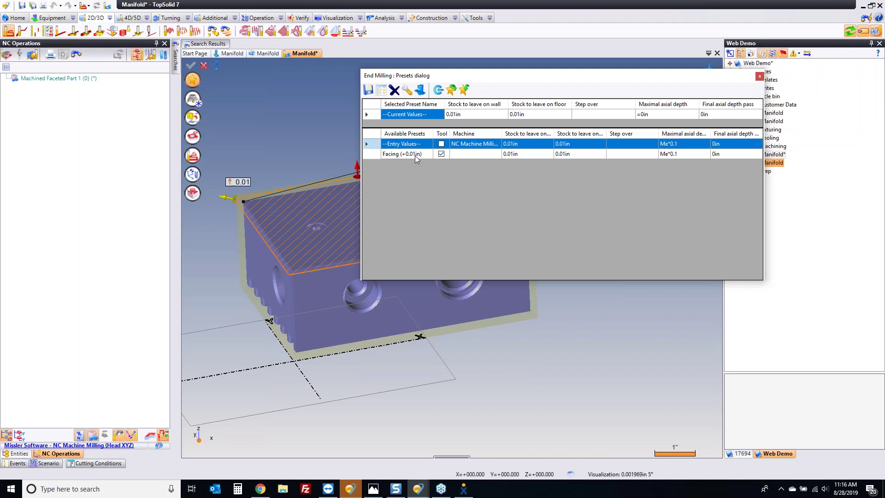
pyautogui.click(415, 154)
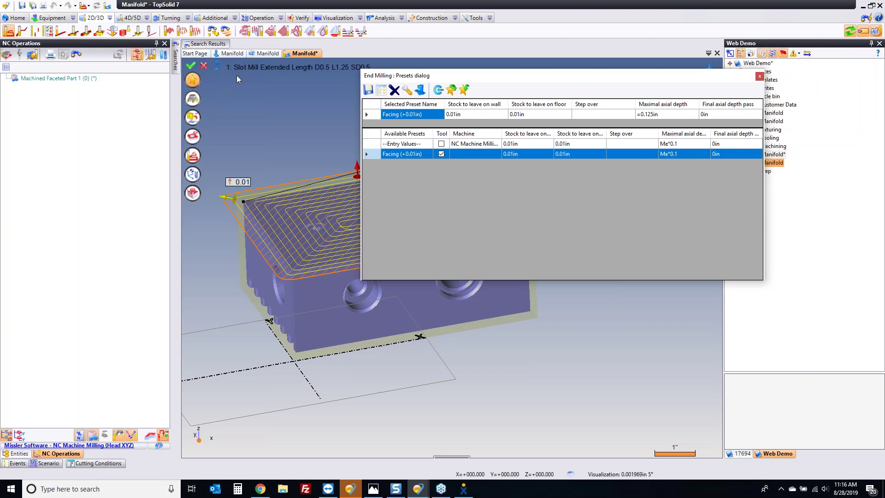
pyautogui.click(193, 118)
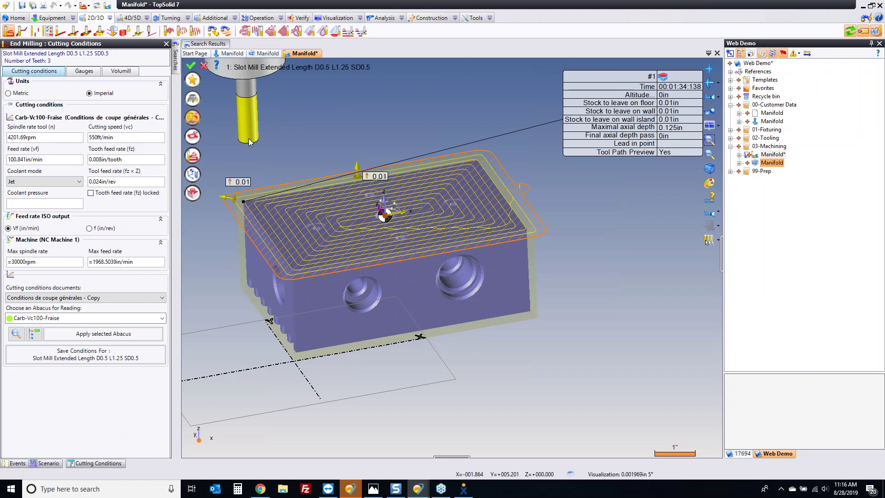
pyautogui.click(190, 66)
pyautogui.click(709, 239)
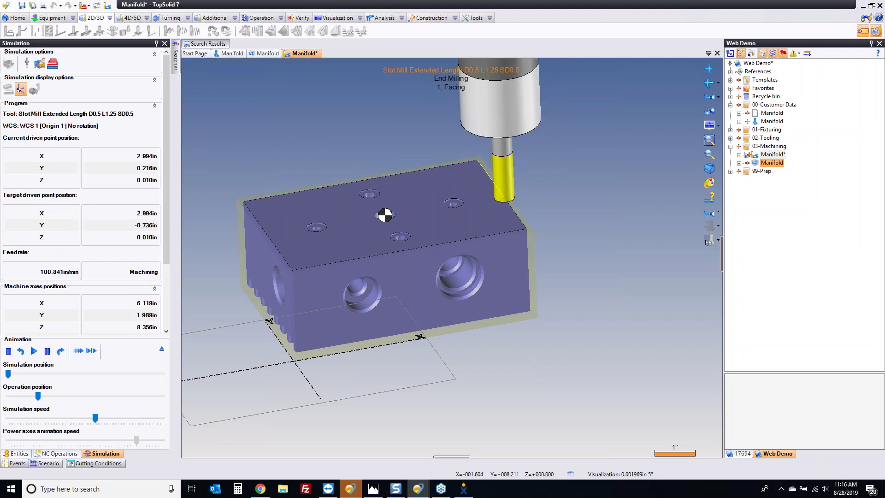
pyautogui.press('Escape')
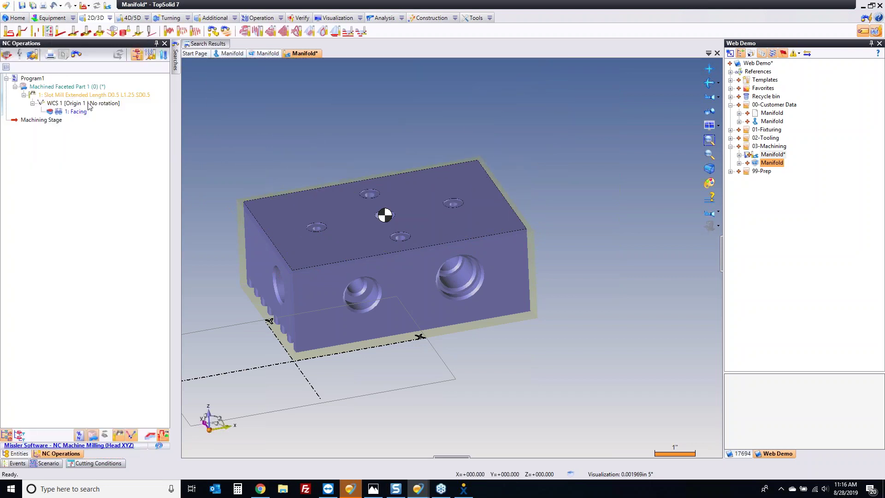
# - Rename the facing operation to "Facing +0.01 Stock"
pyautogui.click(78, 112)
pyautogui.press('F2')
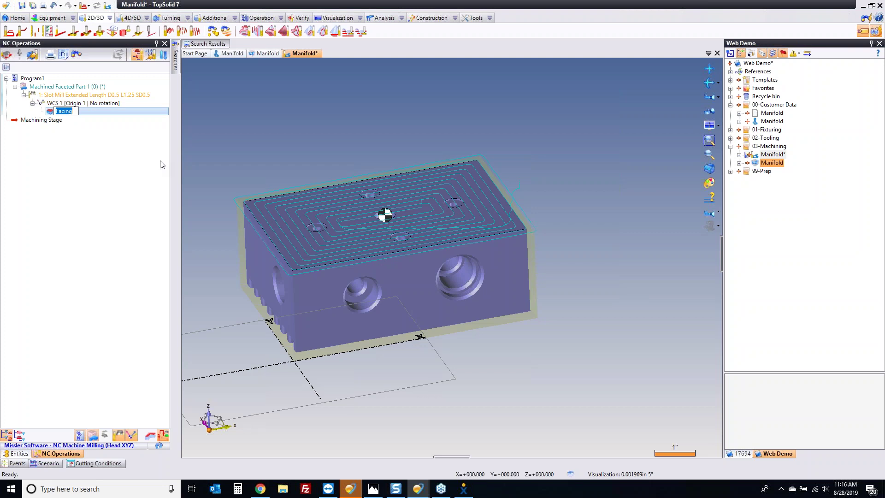
pyautogui.write('Facing')
pyautogui.write('+0.01 Stock')
pyautogui.press('Return')
# - Duplicate the facing operation and set the copy's stock to leave on floor to 0in
pyautogui.hotkey('ctrl', 'v')
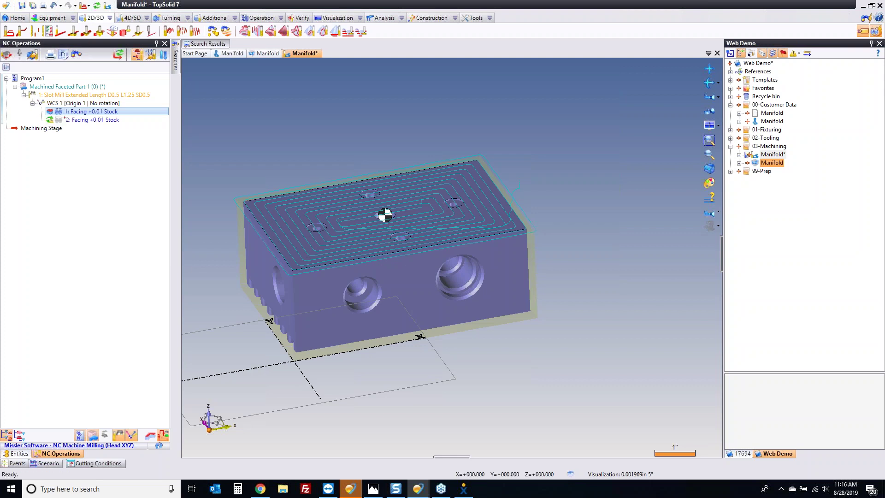
pyautogui.doubleClick(98, 123)
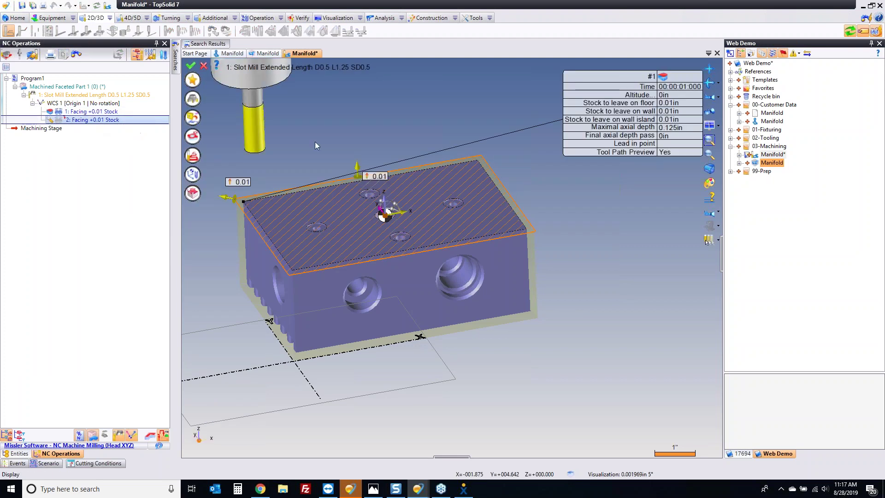
pyautogui.click(674, 104)
pyautogui.write('0')
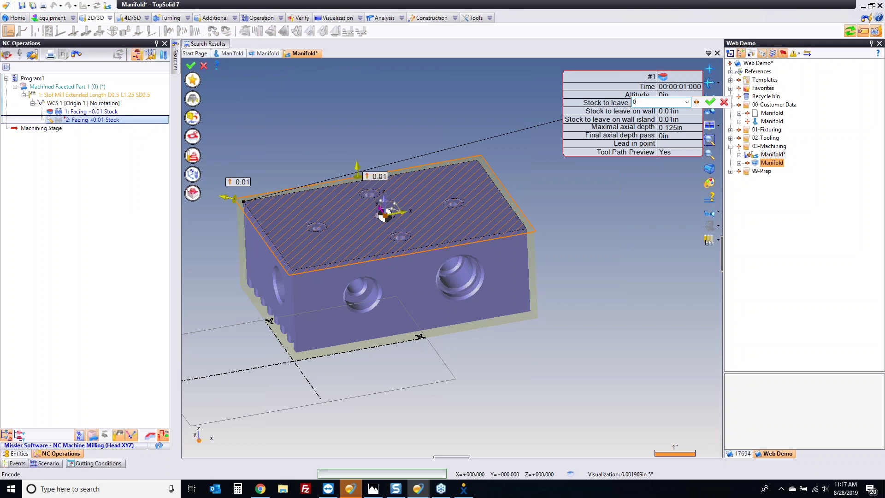
pyautogui.press('Return')
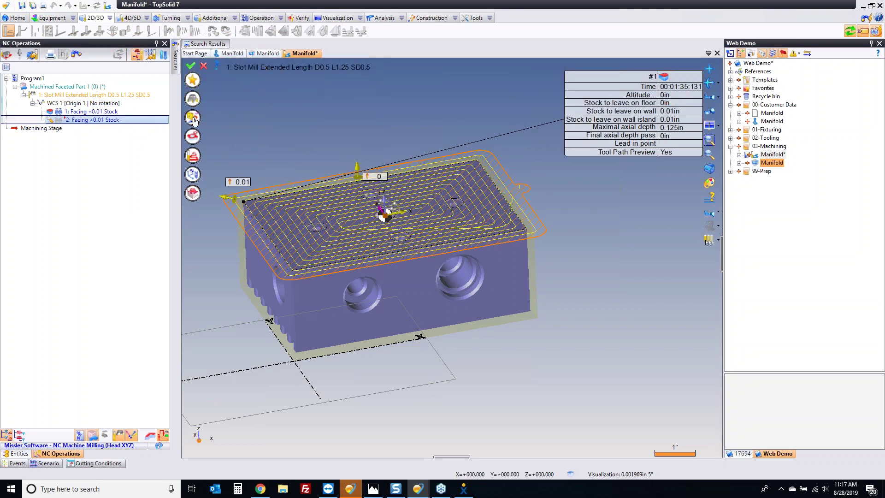
# - Set the second facing operation's cutting speed to 700ft/min and its tooth feed rate to 0.005in/tooth
pyautogui.click(192, 117)
pyautogui.click(137, 125)
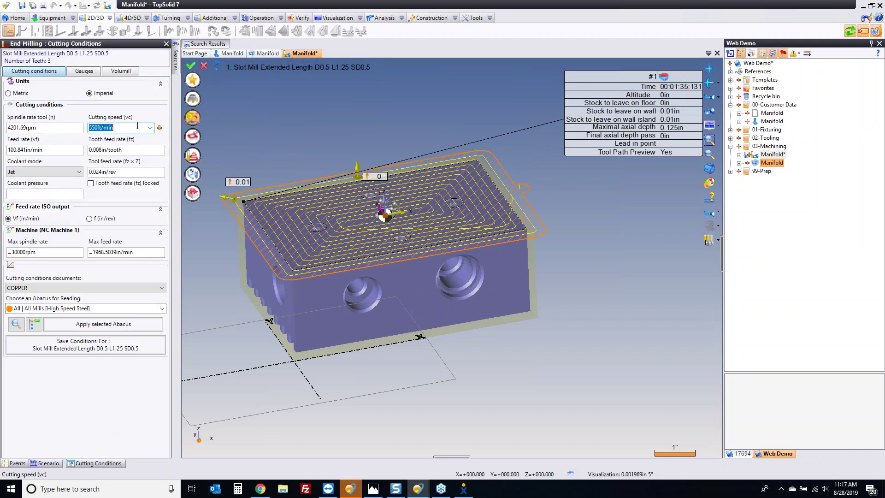
pyautogui.write('700')
pyautogui.press('Tab')
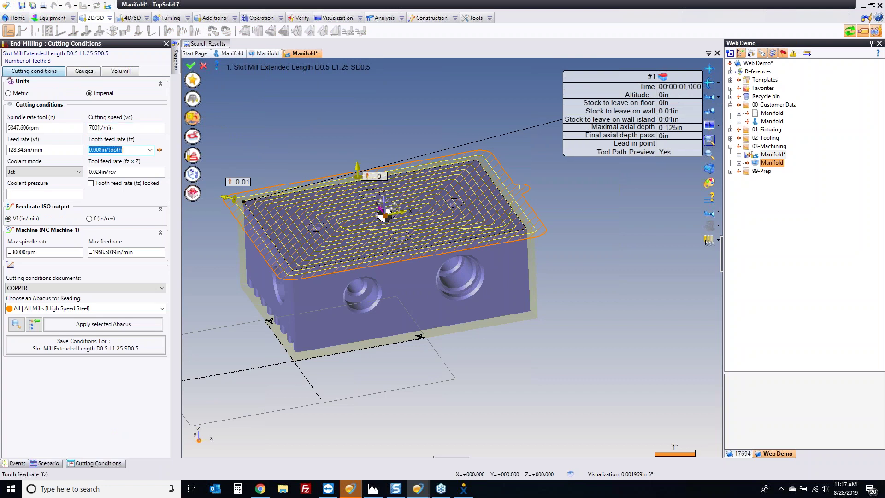
pyautogui.write('0.005')
pyautogui.press('Tab')
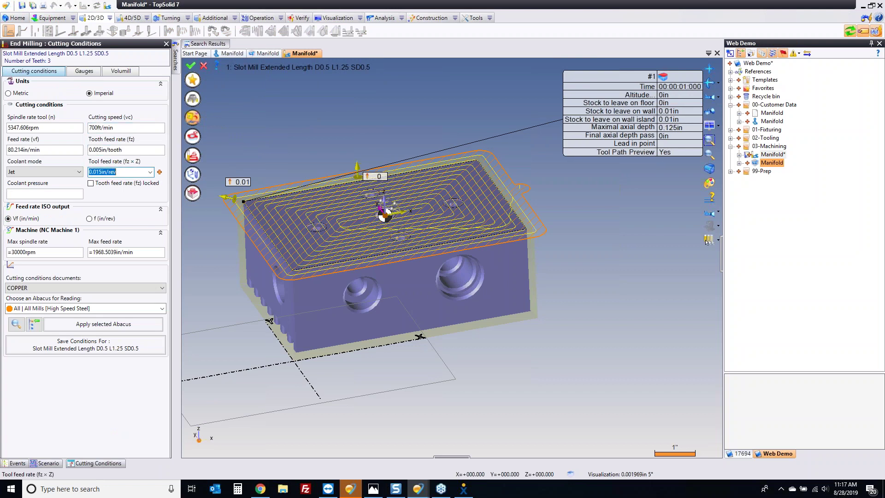
pyautogui.click(191, 66)
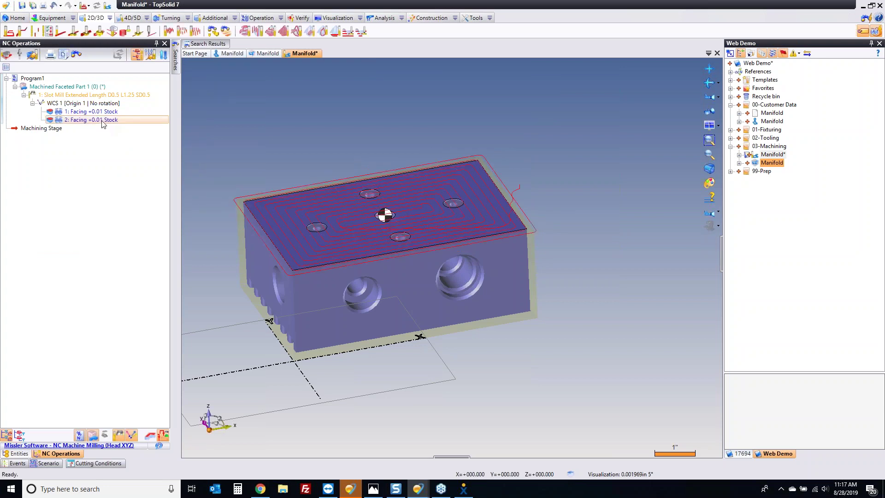
# - Rename the second facing operation to "Facing to Finish" and save the machining document
pyautogui.click(102, 120)
pyautogui.moveTo(74, 118); pyautogui.dragTo(158, 119)
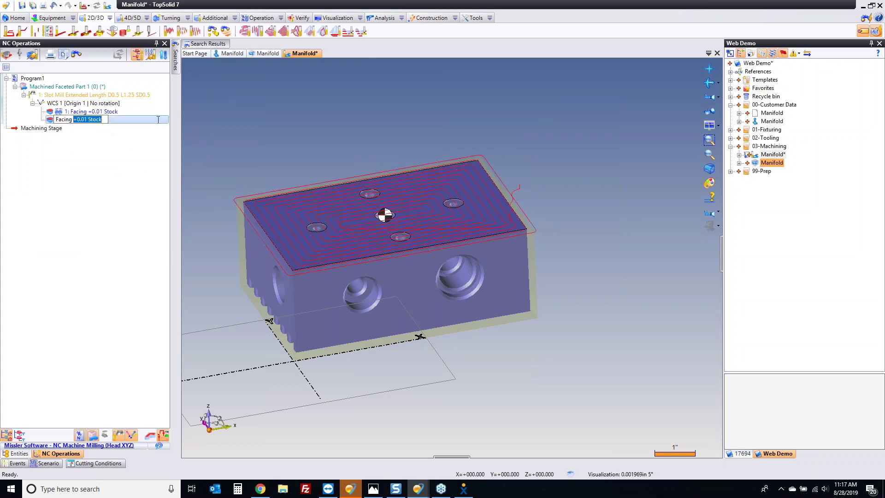
pyautogui.write('to Finish')
pyautogui.press('Return')
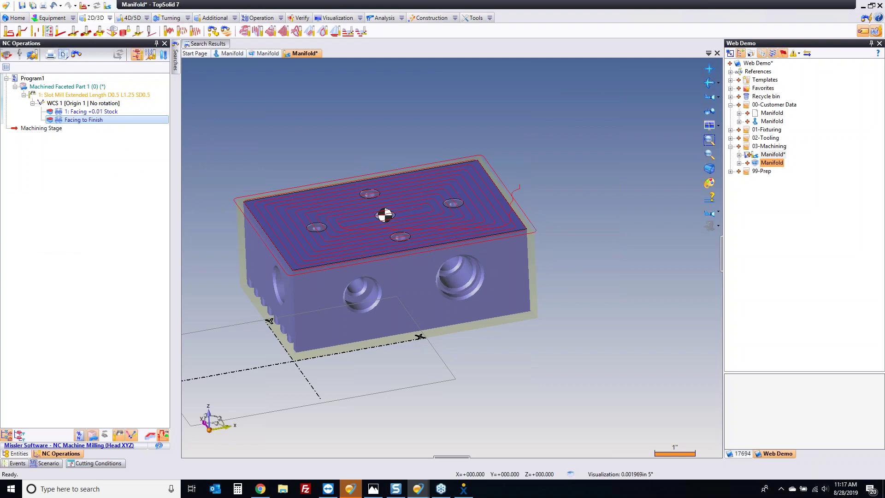
pyautogui.click(337, 130)
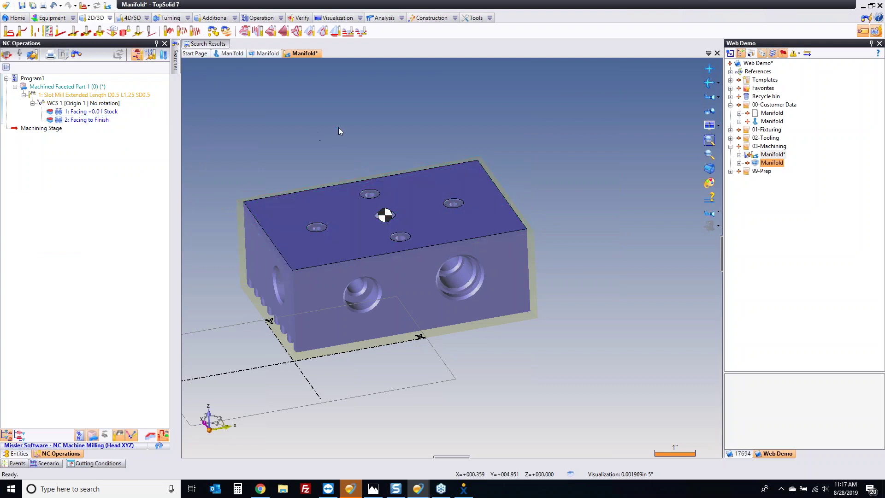
pyautogui.hotkey('ctrl', 's')
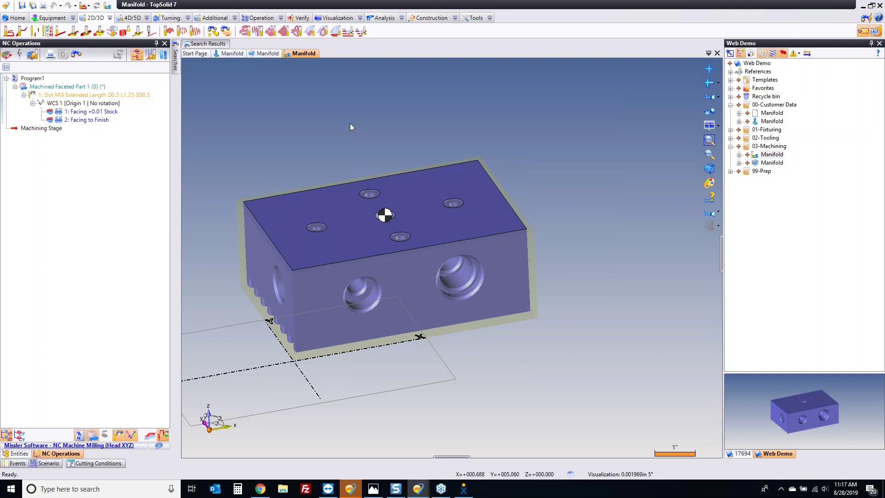
pyautogui.scroll(5, 372, 242)
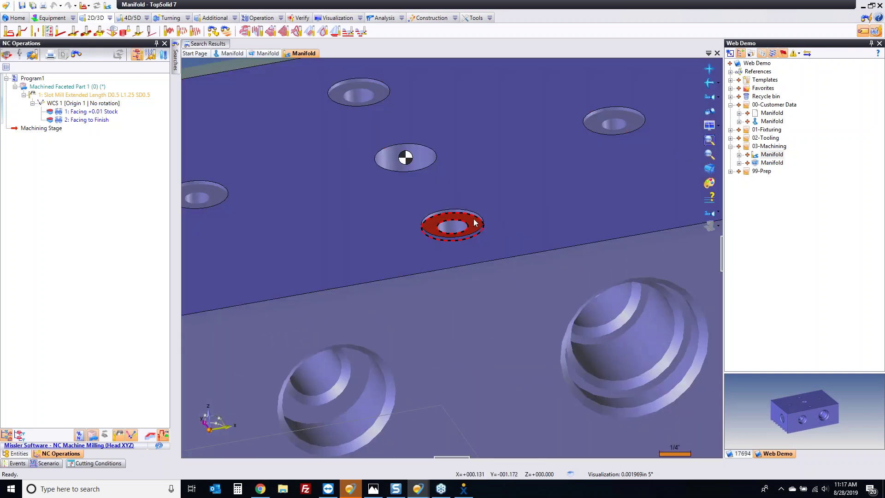
pyautogui.moveTo(340, 185); pyautogui.dragTo(408, 198, button='middle')
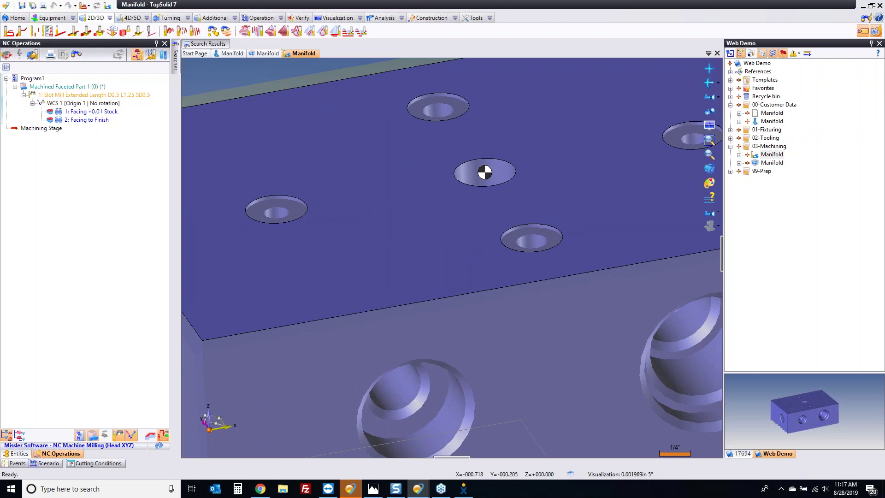
# - Start a 2D side milling operation on the side wall of the counterbore nearest the manifold top face's left edge
pyautogui.scroll(3, 269, 198)
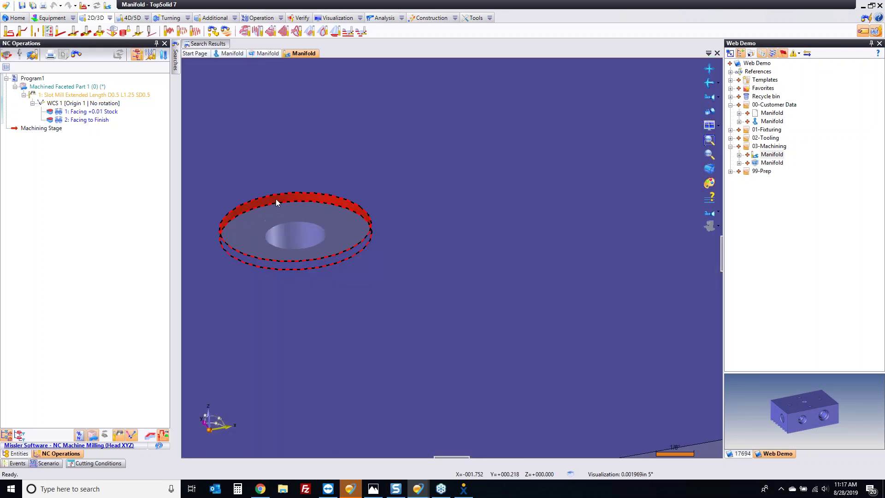
pyautogui.rightClick(275, 198)
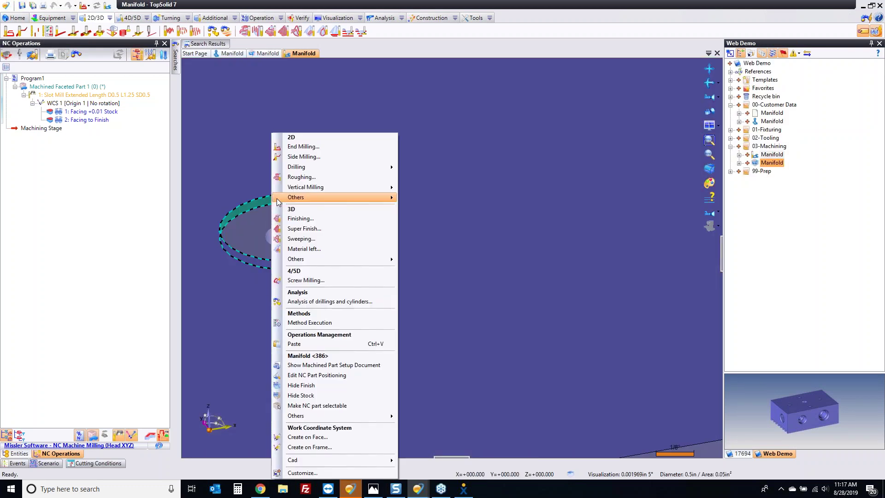
pyautogui.click(327, 157)
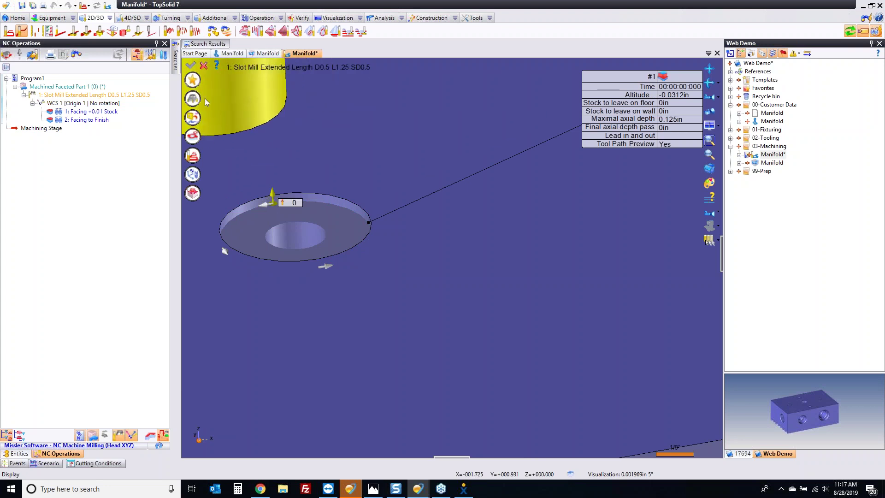
# - Filter the slot mill catalogue across all libraries for a .25in cutting diameter and assign Slot Mill Extended Length D.25 L.75 SD0.25 to the operation
pyautogui.click(193, 100)
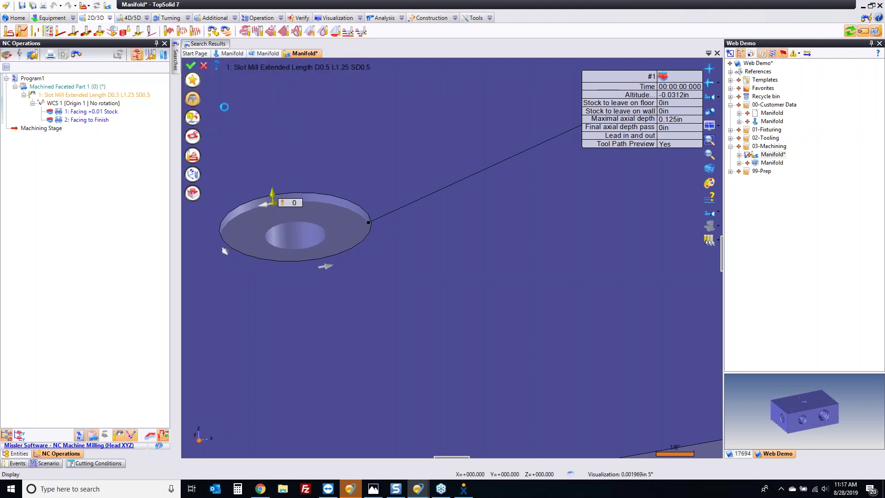
pyautogui.click(93, 220)
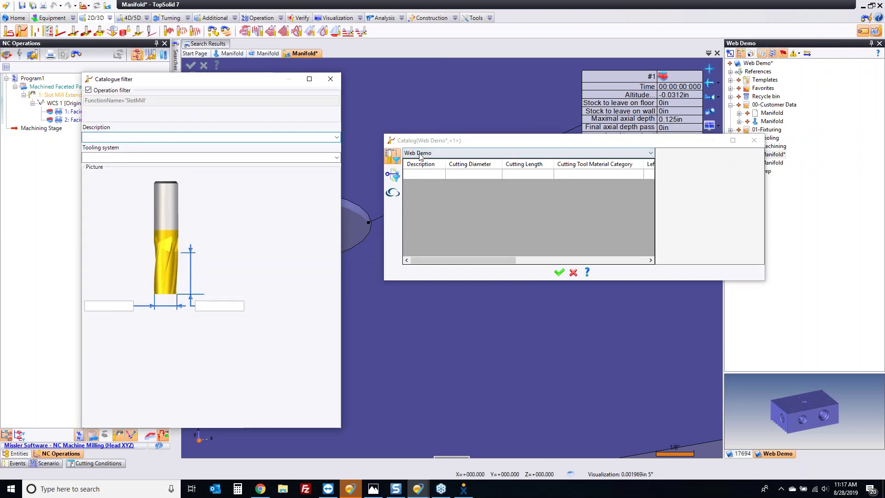
pyautogui.click(415, 152)
pyautogui.click(414, 185)
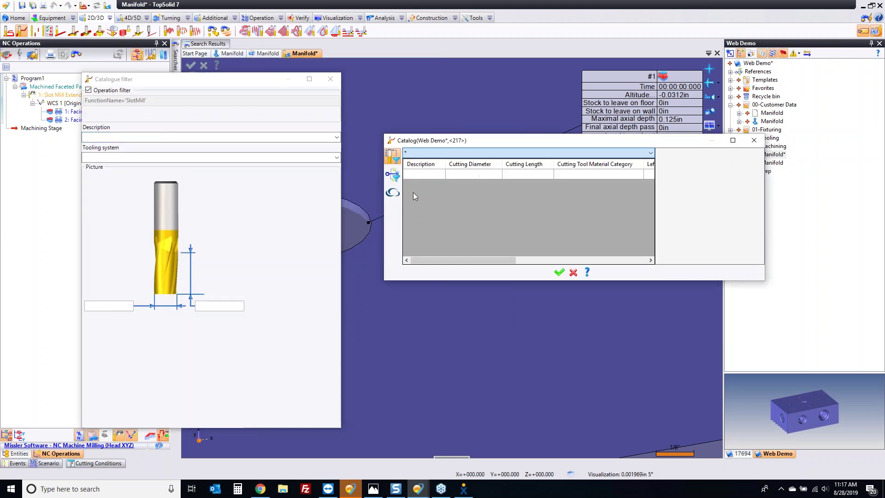
pyautogui.click(107, 306)
pyautogui.write('.25in')
pyautogui.press('Tab')
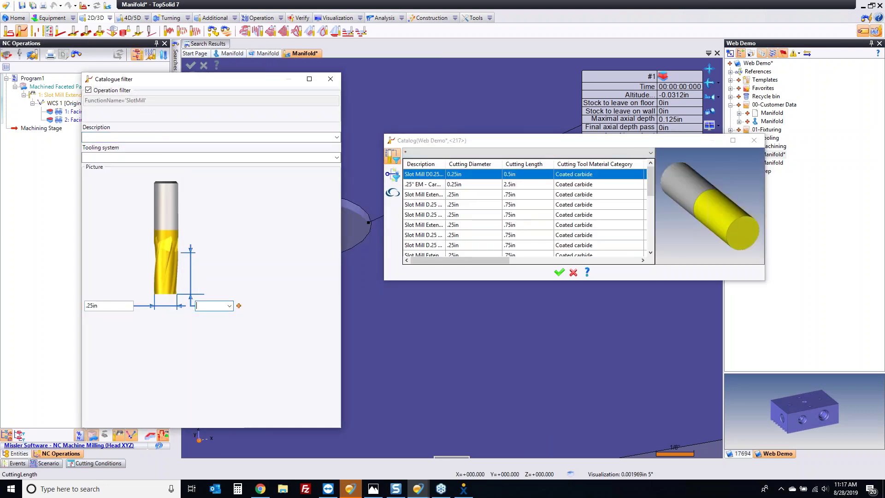
pyautogui.click(481, 194)
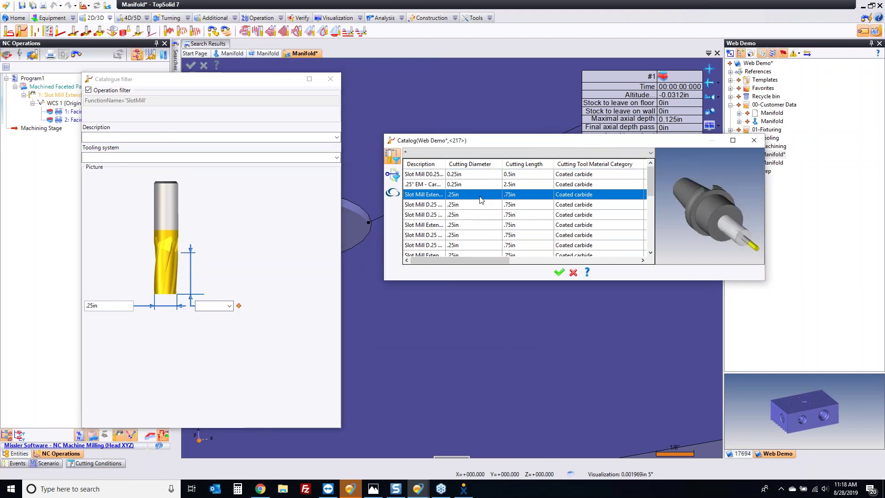
pyautogui.click(559, 272)
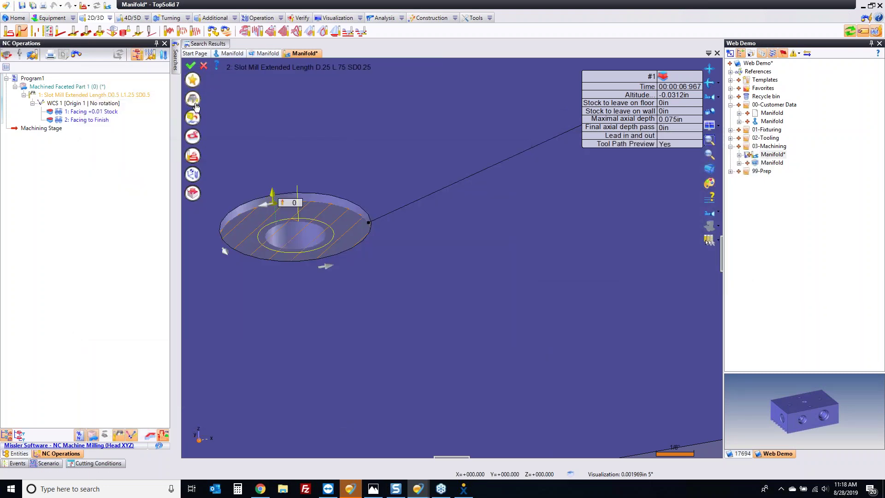
# - Set the side milling cutting speed to 275ft/min and tooth feed rate to .003in/tooth, and enable helical mode
pyautogui.click(192, 119)
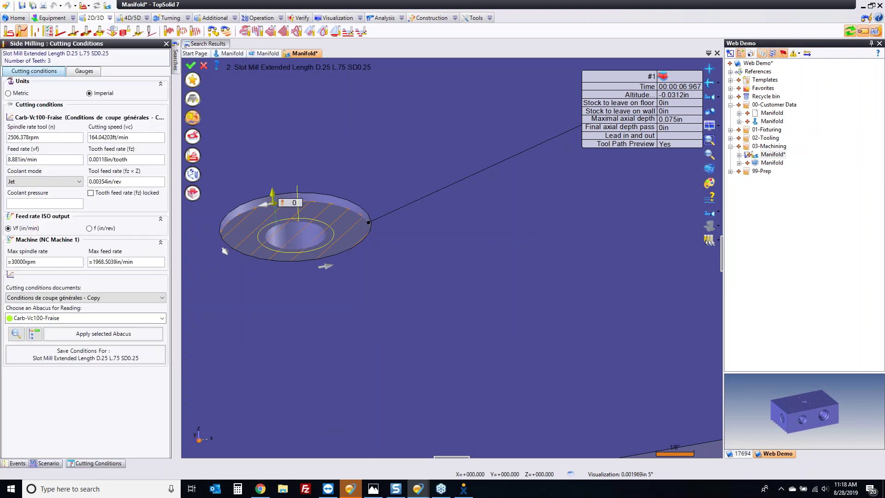
pyautogui.click(105, 137)
pyautogui.write('275')
pyautogui.press('Tab')
pyautogui.write('.0')
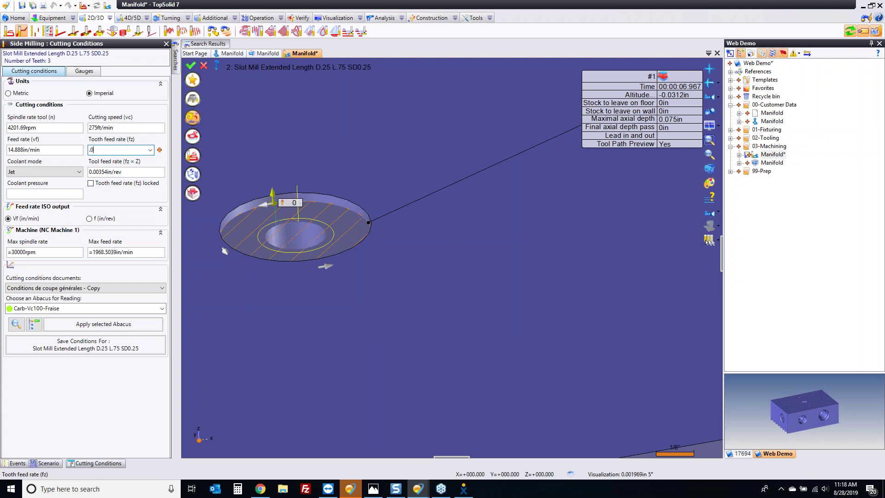
pyautogui.write('03')
pyautogui.press('Tab')
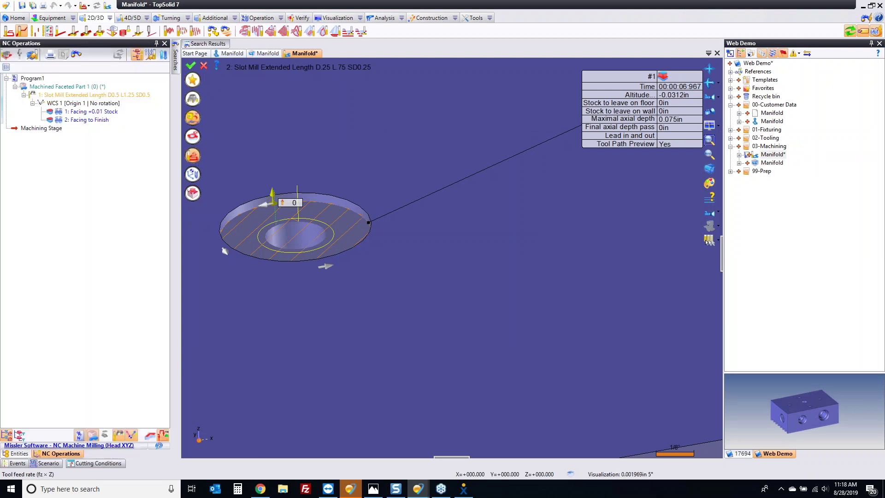
pyautogui.click(193, 155)
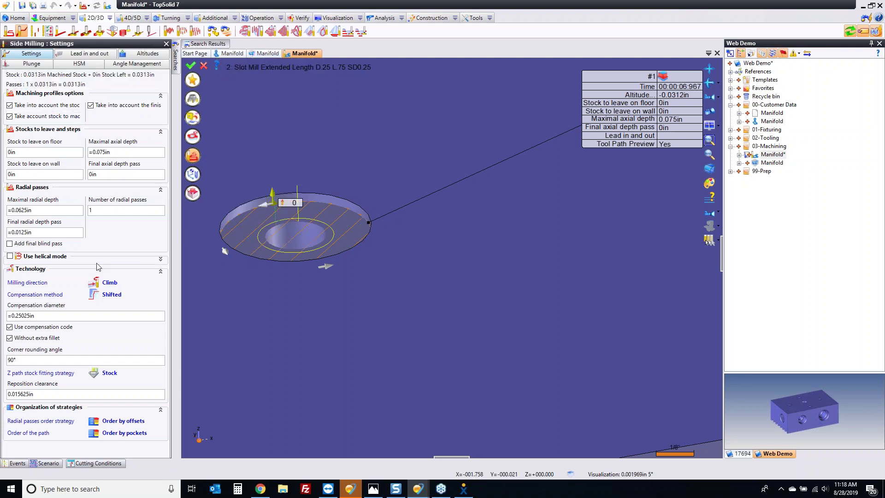
pyautogui.click(10, 257)
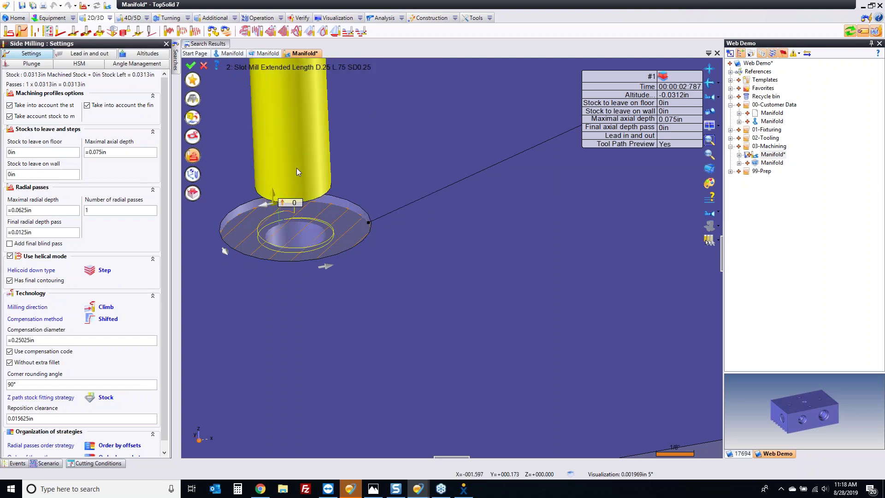
# - Add the walls of the other three counterbores to the side milling geometry, validate the operation and leave its simulation
pyautogui.click(193, 136)
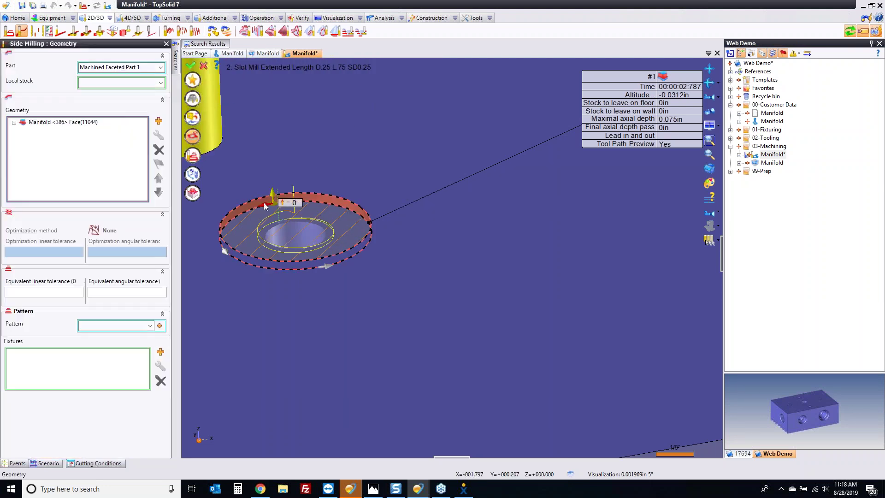
pyautogui.scroll(-3, 283, 261)
pyautogui.scroll(-2, 282, 261)
pyautogui.scroll(3, 445, 184)
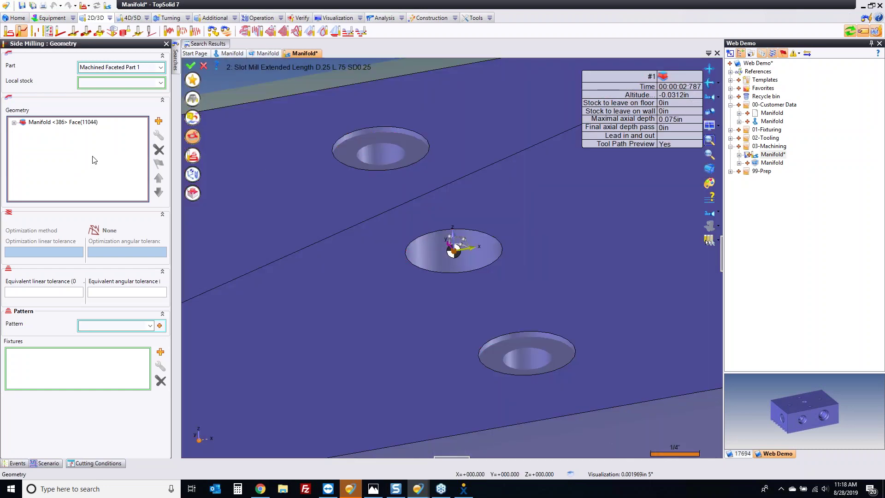
pyautogui.scroll(2, 327, 130)
pyautogui.scroll(2, 346, 116)
pyautogui.click(424, 130)
pyautogui.moveTo(470, 162); pyautogui.dragTo(385, 202, button='middle')
pyautogui.scroll(3, 466, 233)
pyautogui.scroll(-5, 479, 277)
pyautogui.scroll(2, 491, 297)
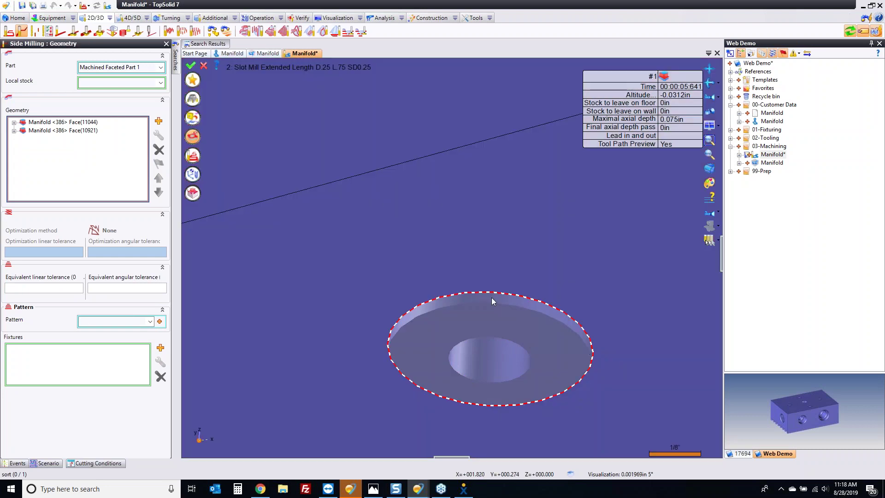
pyautogui.click(493, 303)
pyautogui.scroll(4, 453, 329)
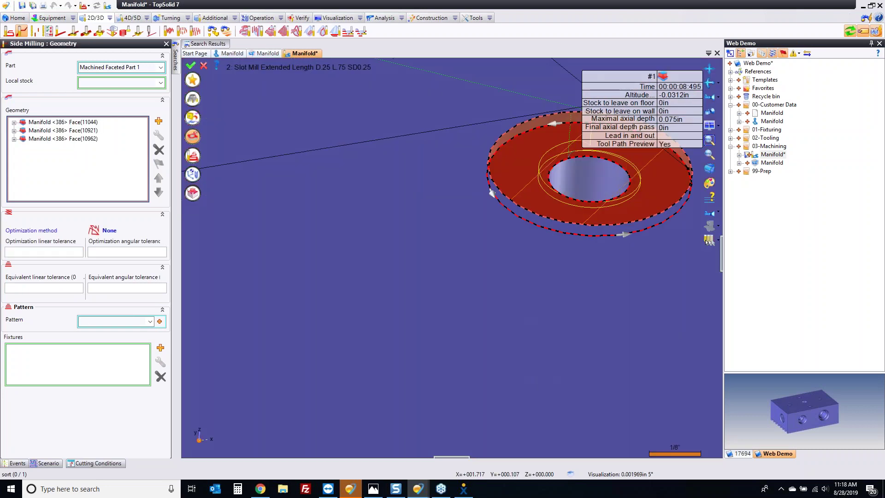
pyautogui.scroll(-4, 461, 291)
pyautogui.click(417, 187)
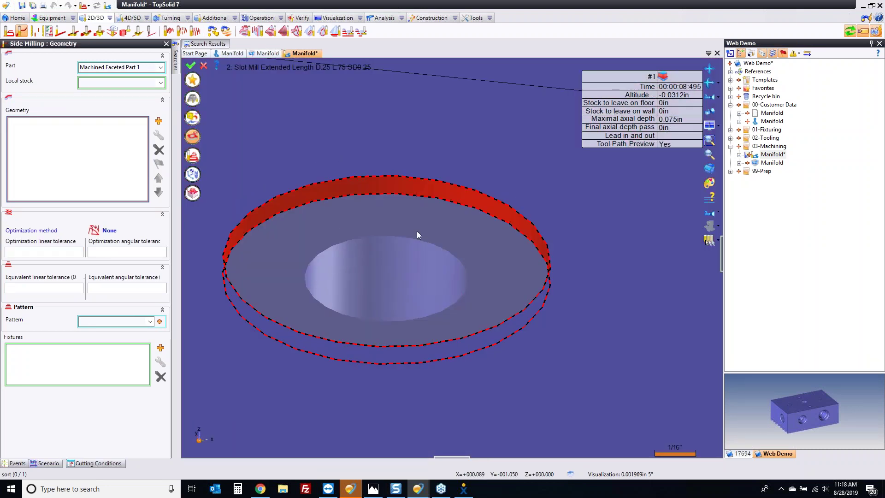
pyautogui.click(191, 66)
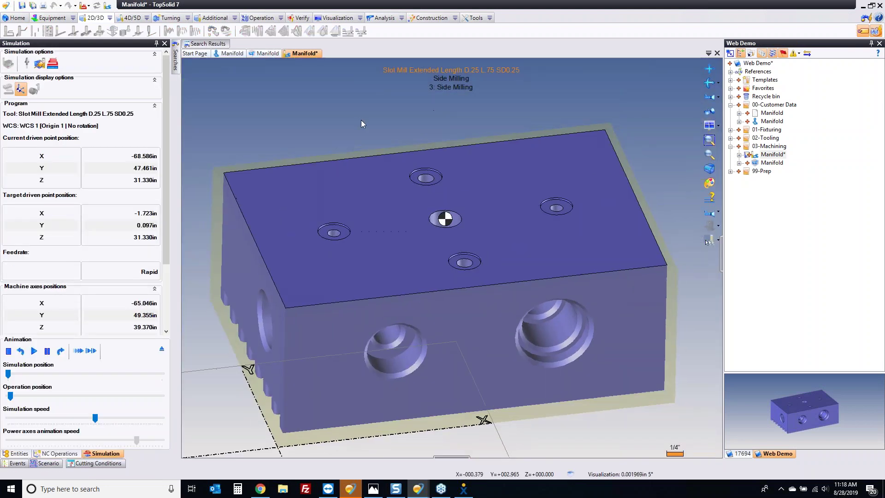
pyautogui.press('Escape')
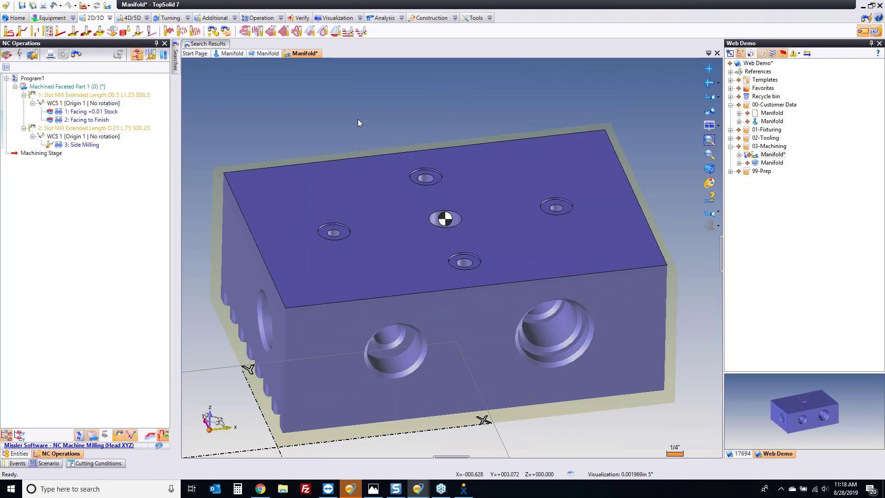
# - Start a hole machining operation on the small hole inside the left counterbore and set its kind of machining to Centering/Pointing
pyautogui.scroll(6, 358, 119)
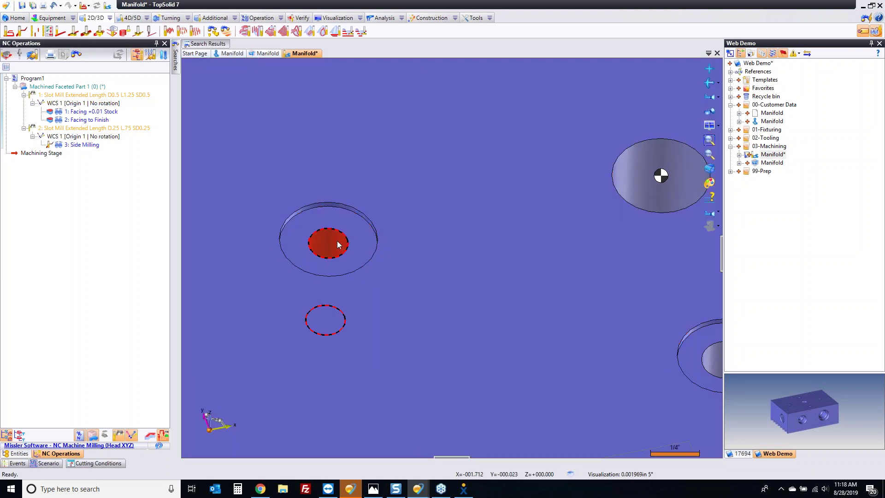
pyautogui.rightClick(336, 241)
pyautogui.moveTo(391, 173)
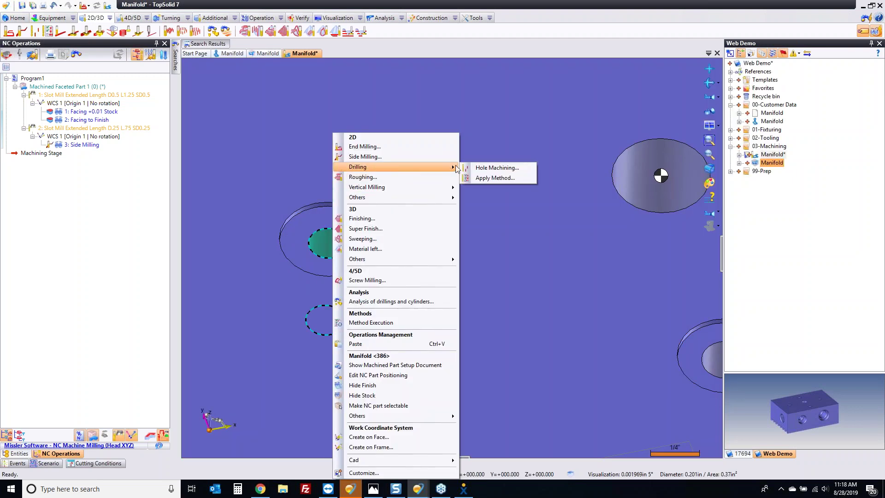
pyautogui.click(489, 167)
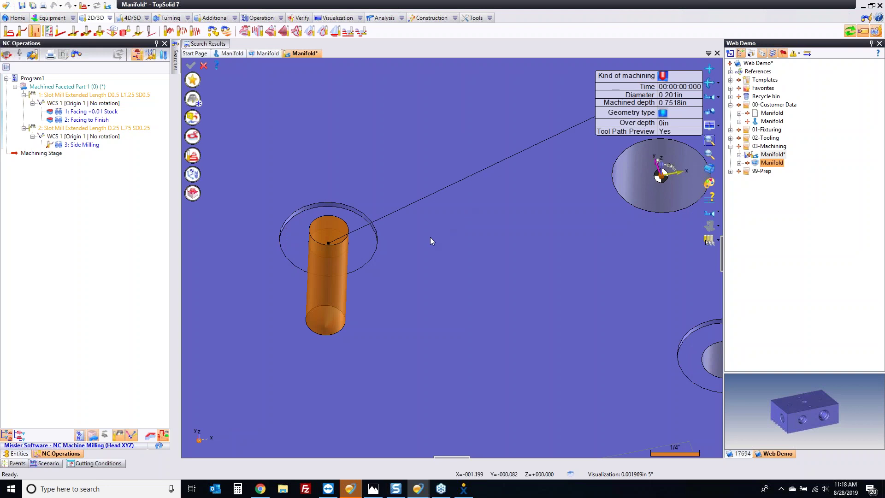
pyautogui.scroll(-2, 428, 238)
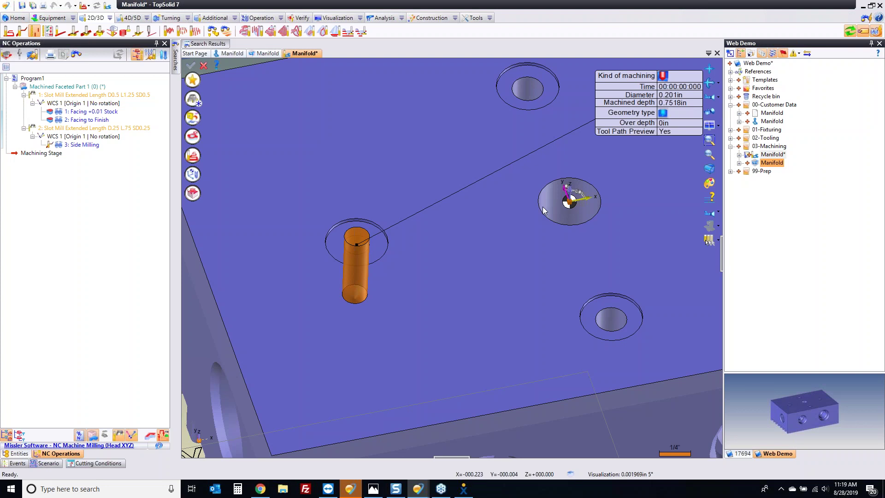
pyautogui.click(662, 77)
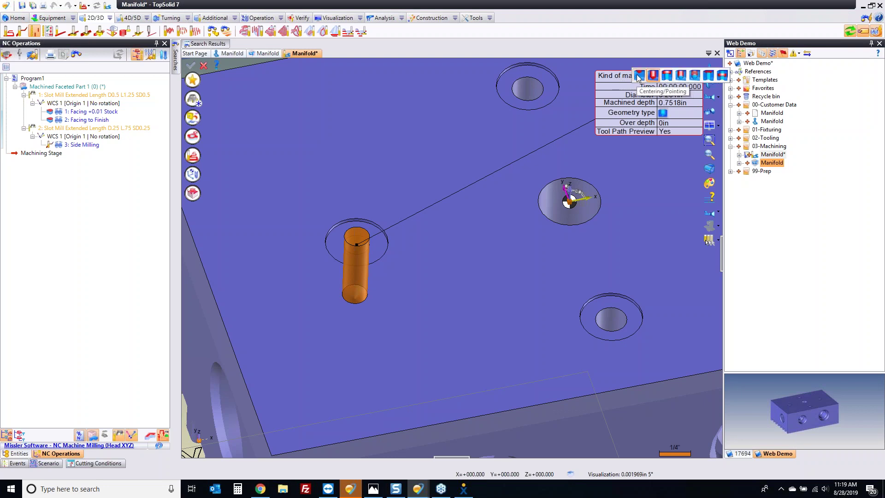
pyautogui.click(638, 76)
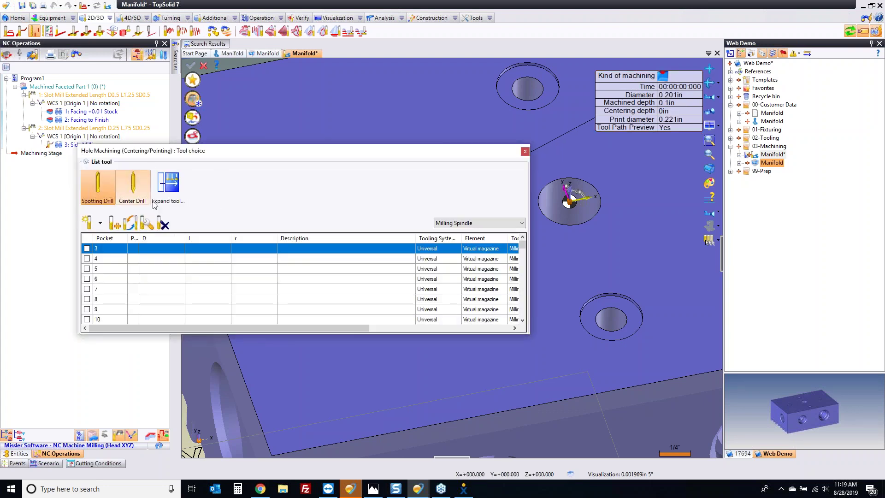
# - Create a new spotting drill as the tool for the centering operation
pyautogui.click(99, 187)
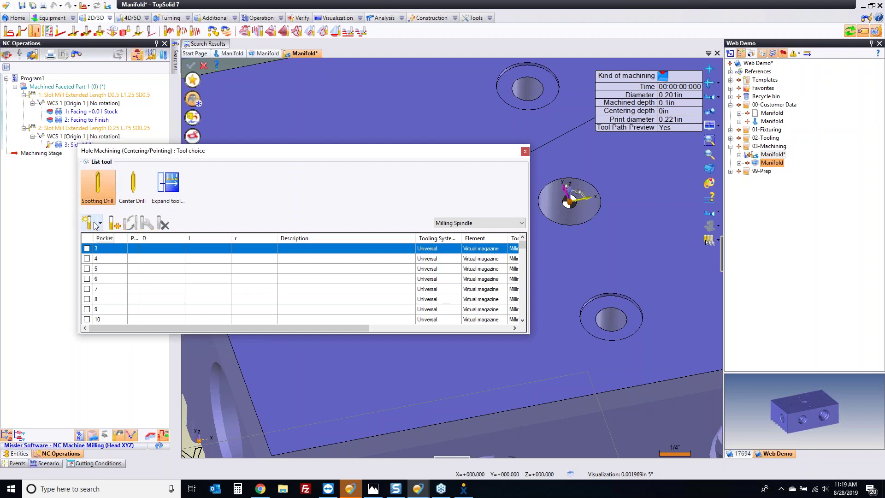
pyautogui.click(92, 223)
pyautogui.doubleClick(97, 186)
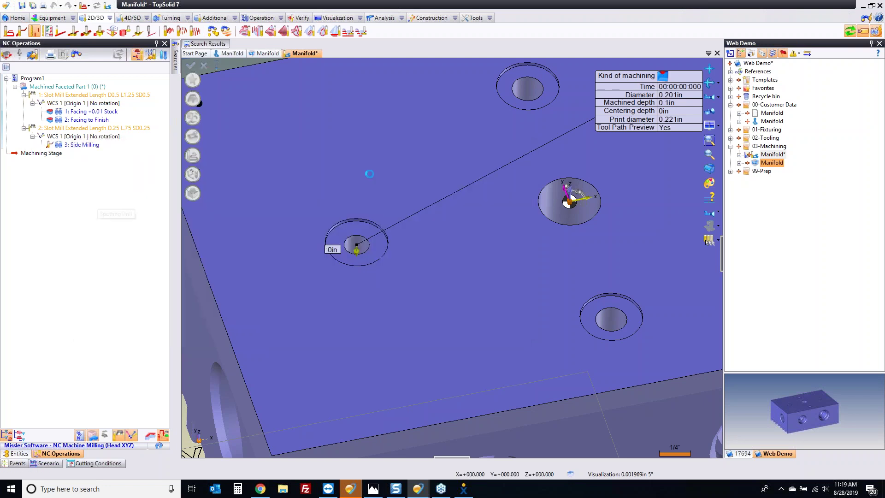
pyautogui.moveTo(479, 226); pyautogui.dragTo(488, 160, button='middle')
pyautogui.scroll(-3, 506, 298)
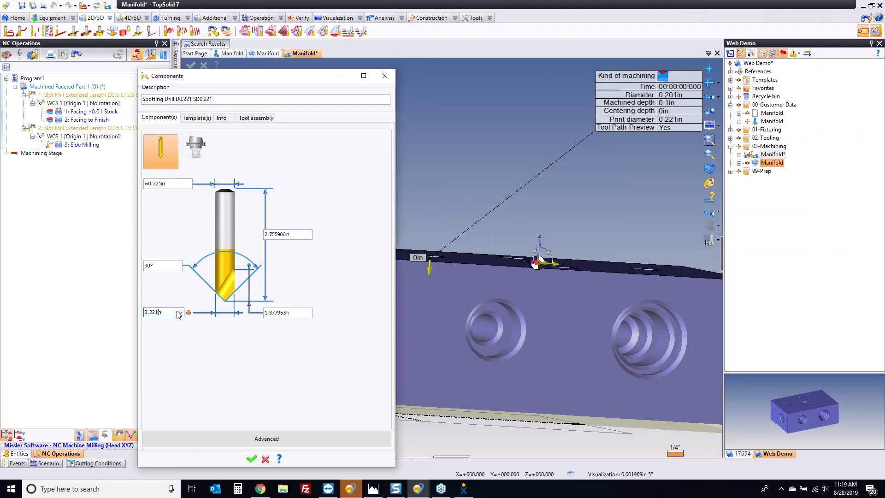
# - Set the spotting drill's cutting diameter to .5in, cutting length to .75in and overall length to 3in
pyautogui.doubleClick(160, 312)
pyautogui.write('.5')
pyautogui.press('Tab')
pyautogui.doubleClick(280, 312)
pyautogui.write('.75')
pyautogui.press('Tab')
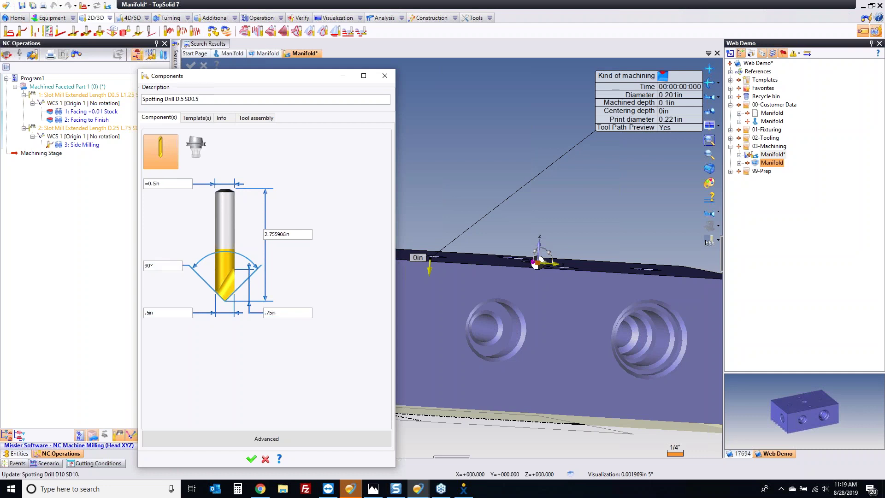
pyautogui.doubleClick(280, 235)
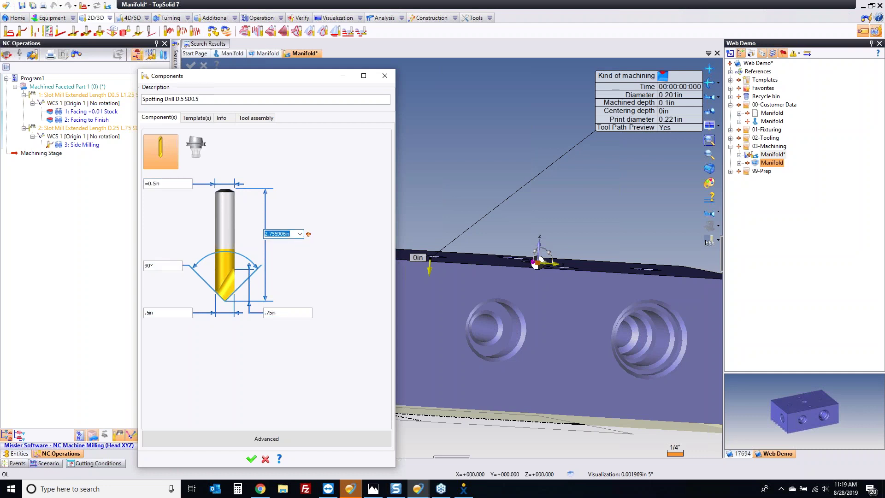
pyautogui.write('3')
pyautogui.press('Return')
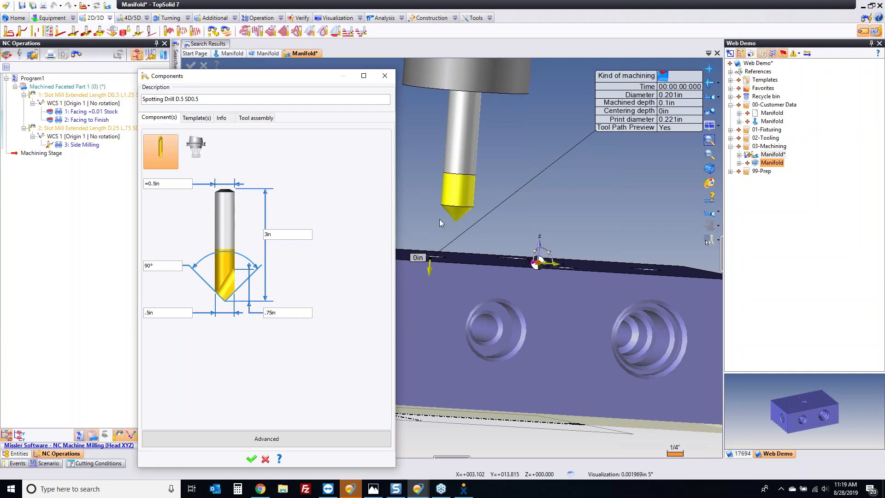
# - Set the spotting drill's tool holder to a 1.25in link diameter and a 2in length
pyautogui.click(195, 151)
pyautogui.doubleClick(168, 312)
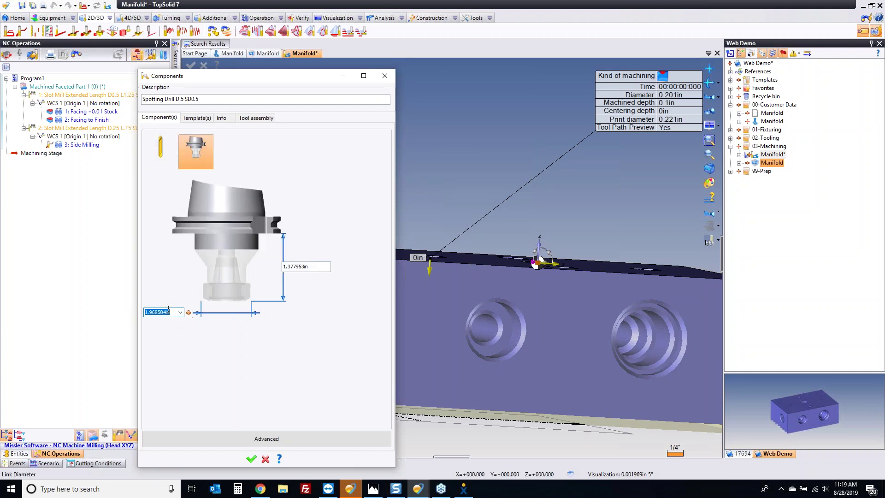
pyautogui.write('1.25')
pyautogui.doubleClick(304, 267)
pyautogui.write('2')
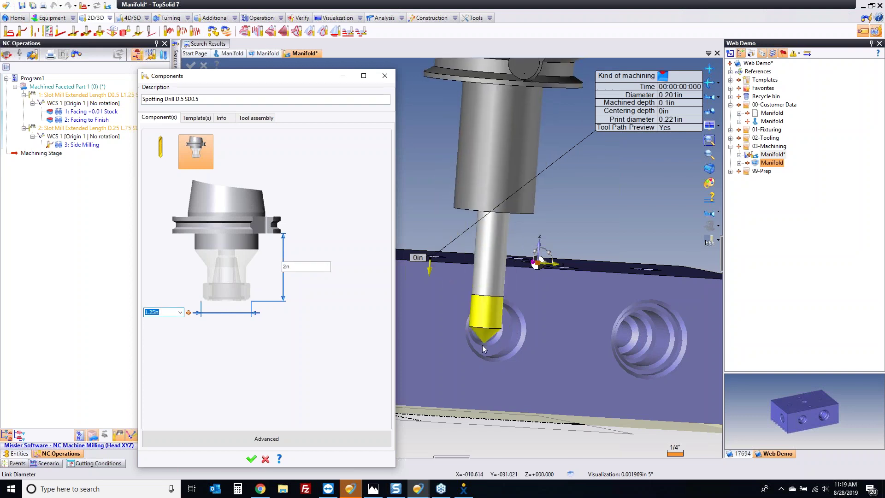
# - Set the spotting drill's output distance from the holder to 1in and accept it as the centering operation's tool
pyautogui.scroll(-2, 472, 350)
pyautogui.click(256, 118)
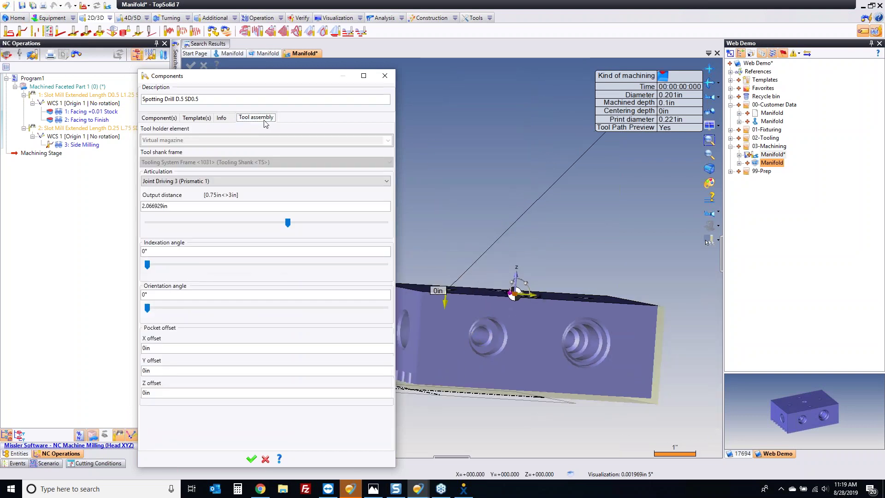
pyautogui.doubleClick(212, 206)
pyautogui.write('1in')
pyautogui.press('Return')
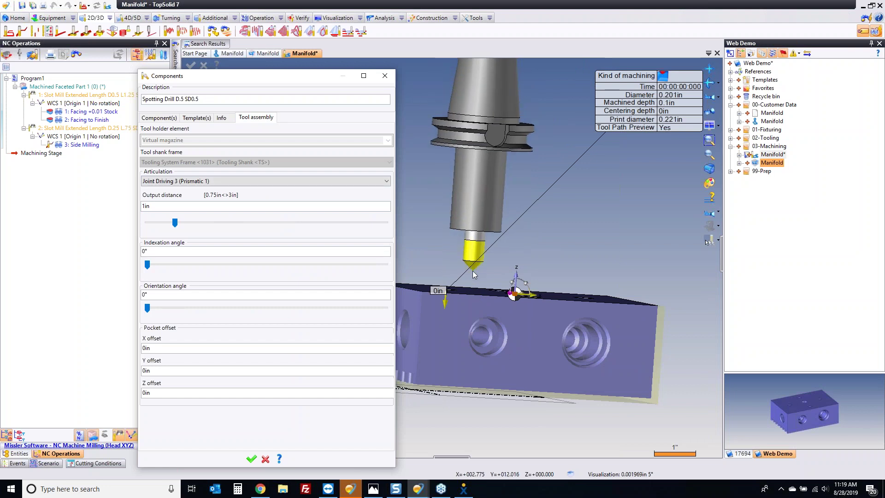
pyautogui.click(251, 459)
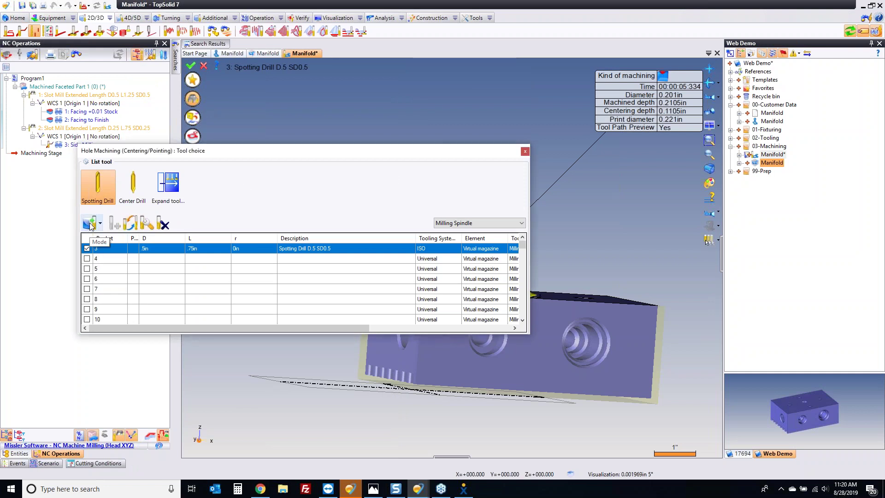
pyautogui.moveTo(259, 151); pyautogui.dragTo(442, 82)
pyautogui.click(192, 99)
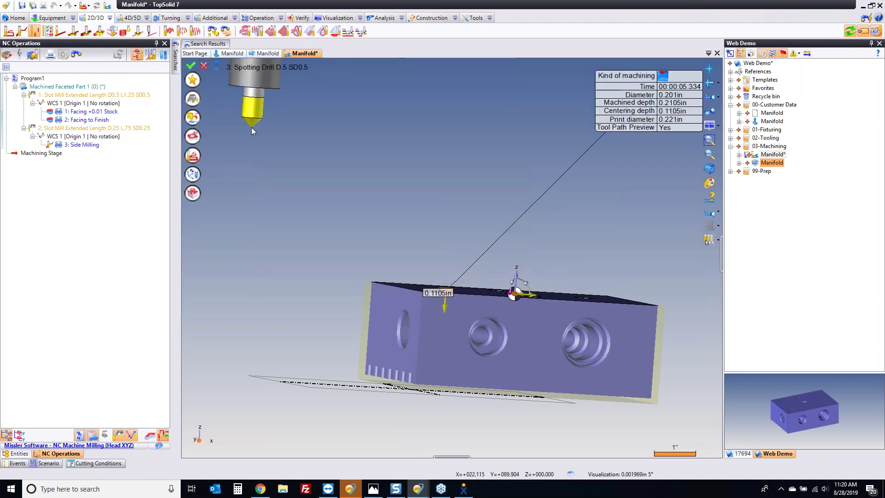
# - Set the spotting drill's cutting speed to 350ft/min, tooth feed rate to 0.003in/tooth and coolant mode to Jet
pyautogui.scroll(4, 424, 293)
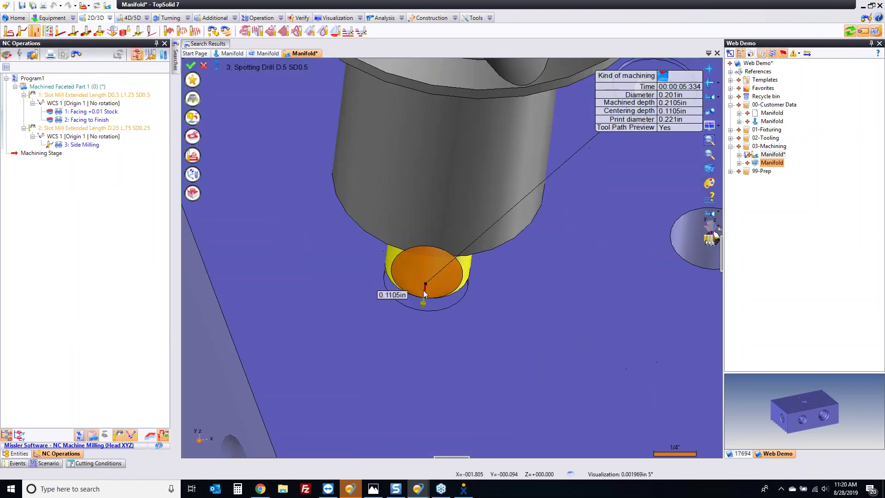
pyautogui.scroll(2, 424, 293)
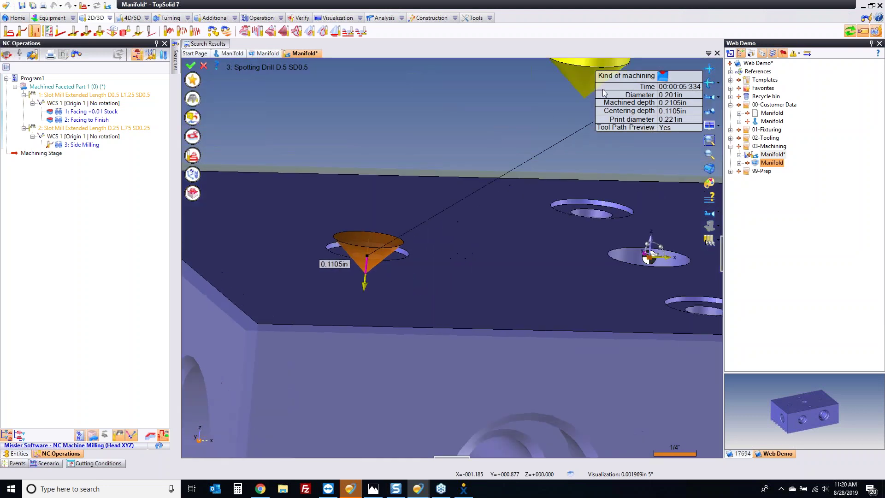
pyautogui.moveTo(603, 92); pyautogui.dragTo(674, 97, button='middle')
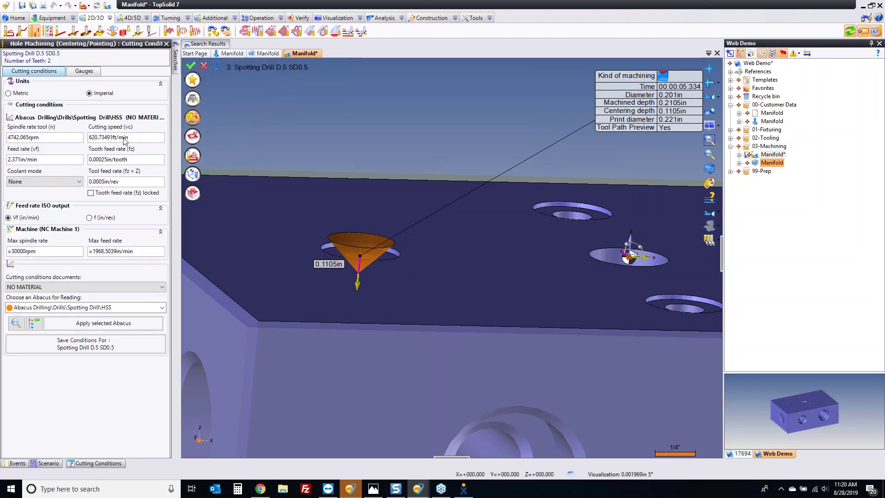
pyautogui.click(129, 138)
pyautogui.write('350')
pyautogui.press('Tab')
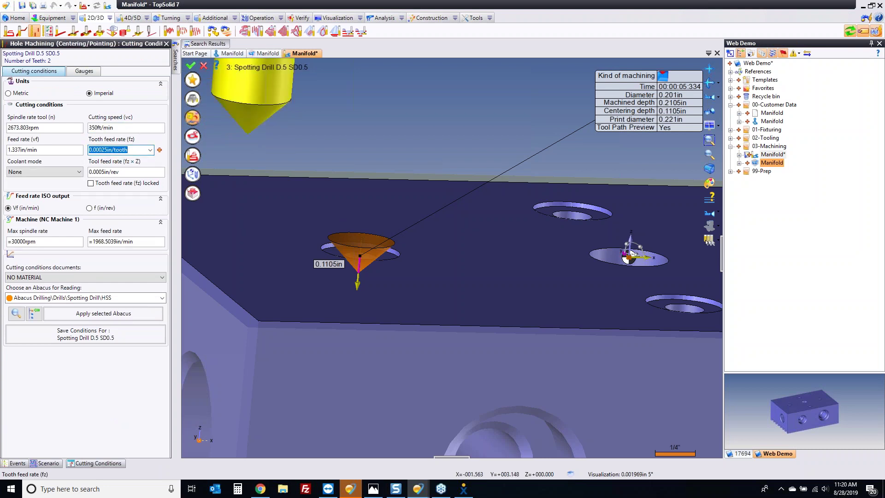
pyautogui.write('0.003')
pyautogui.press('Tab')
pyautogui.click(55, 171)
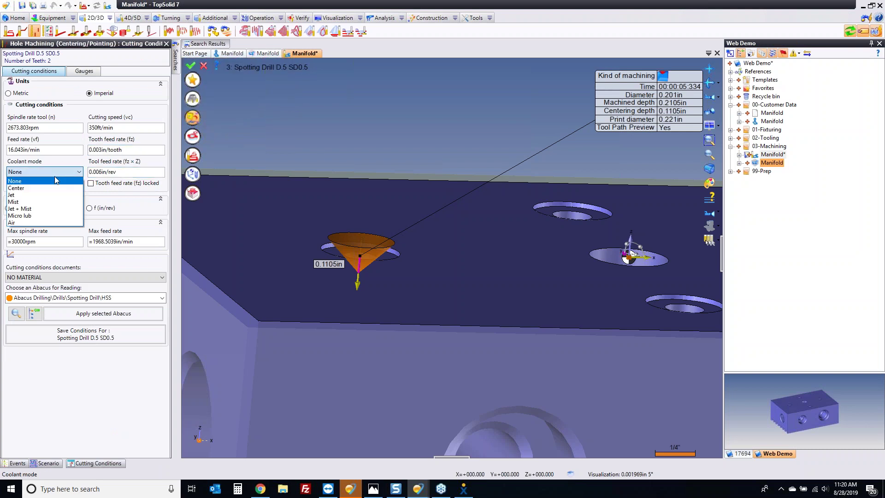
pyautogui.click(48, 194)
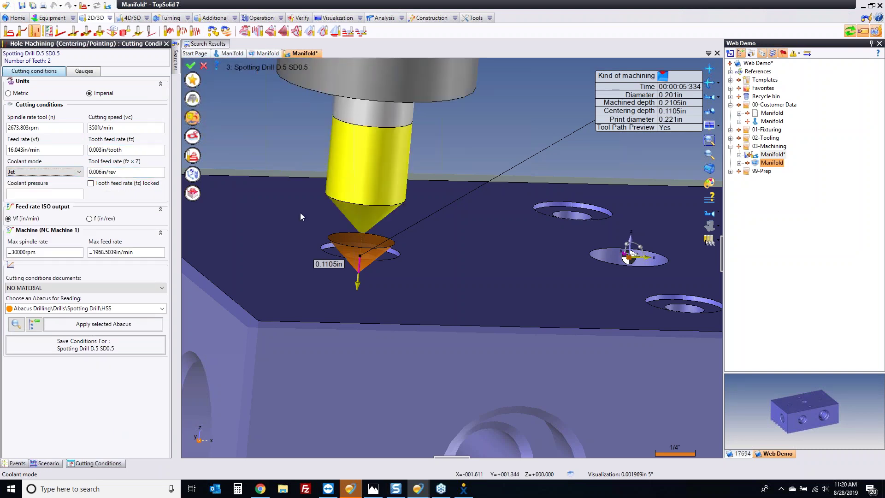
# - Add the opposite hole of the same diameter and depth to the centering operation, accept it and check its simulation
pyautogui.scroll(-3, 267, 217)
pyautogui.click(193, 138)
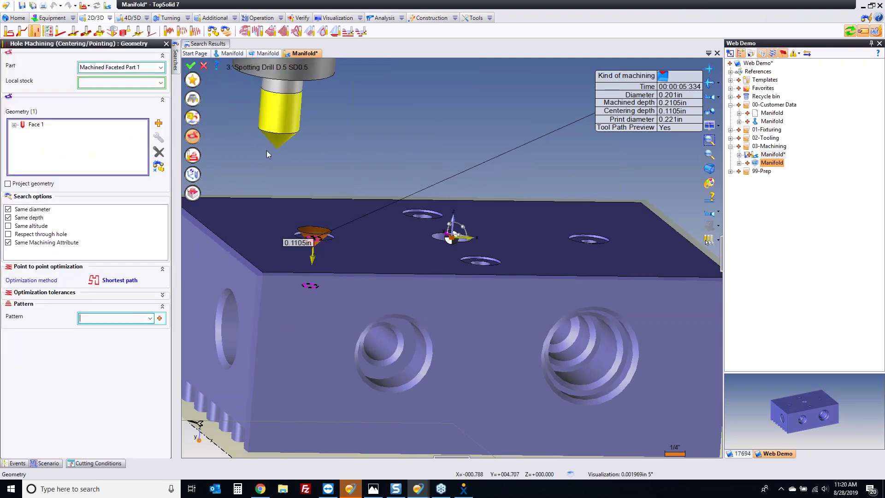
pyautogui.moveTo(269, 148); pyautogui.dragTo(295, 323, button='middle')
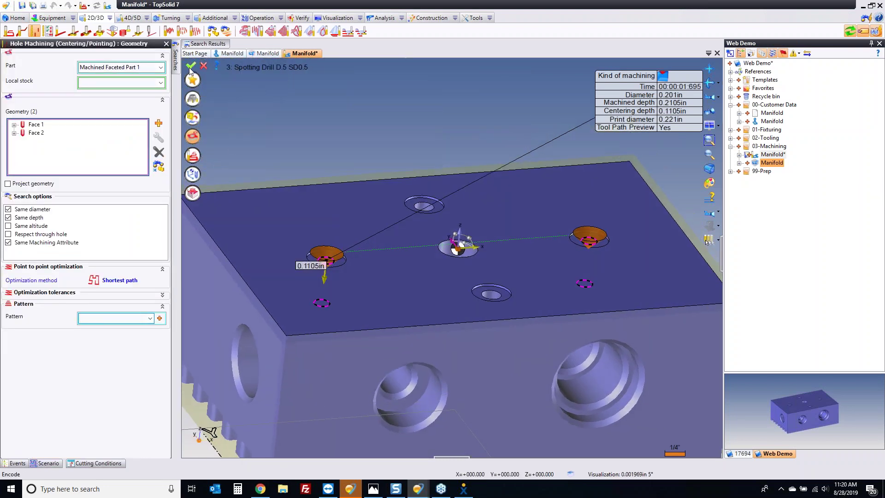
pyautogui.click(190, 69)
pyautogui.click(707, 240)
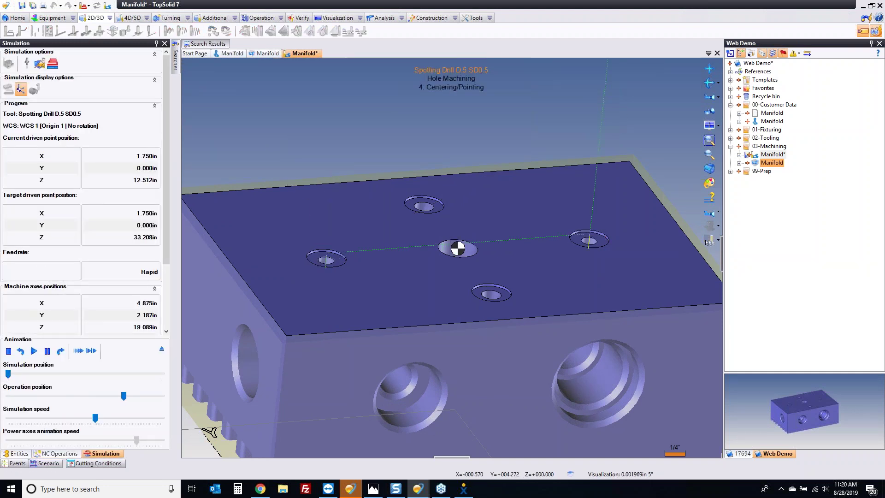
pyautogui.click(707, 240)
# - Duplicate the centering operation and replace the copy's geometry with the other pair of matching counterbored holes
pyautogui.hotkey('ctrl', 'c')
pyautogui.hotkey('ctrl', 'v')
pyautogui.doubleClick(94, 178)
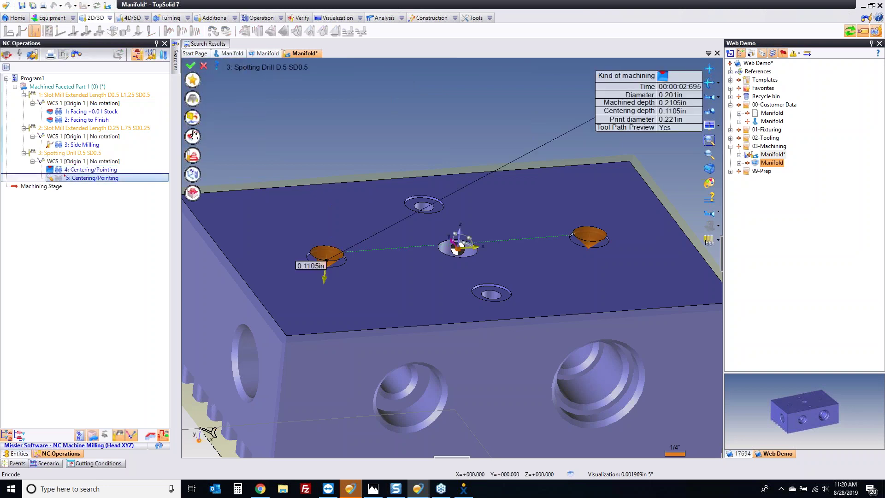
pyautogui.click(194, 135)
pyautogui.click(36, 134)
pyautogui.press('Delete')
pyautogui.click(36, 126)
pyautogui.press('Delete')
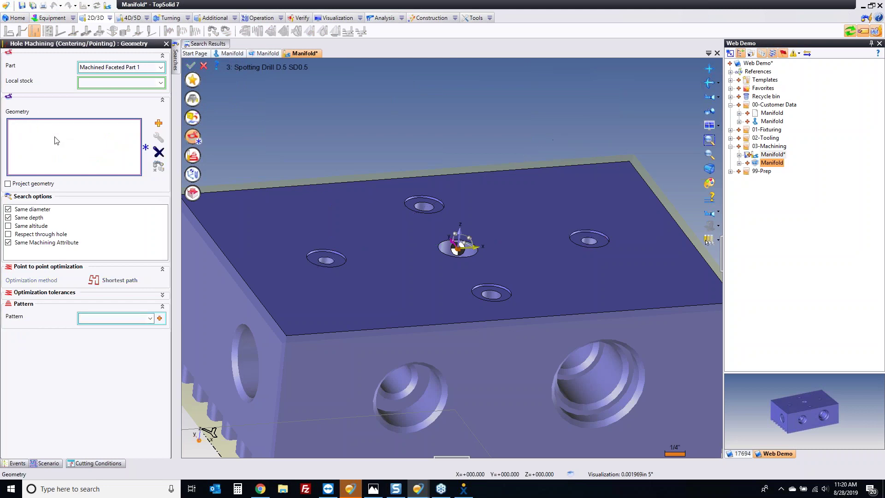
pyautogui.click(429, 210)
pyautogui.click(158, 167)
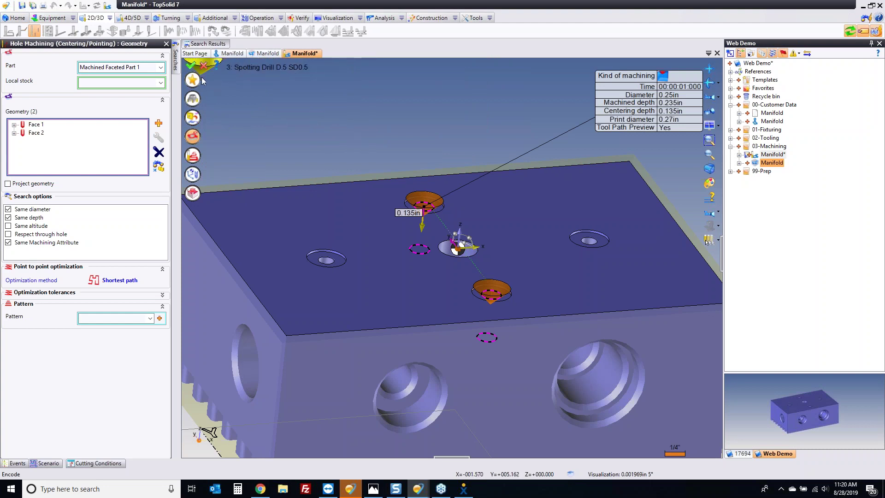
pyautogui.click(190, 65)
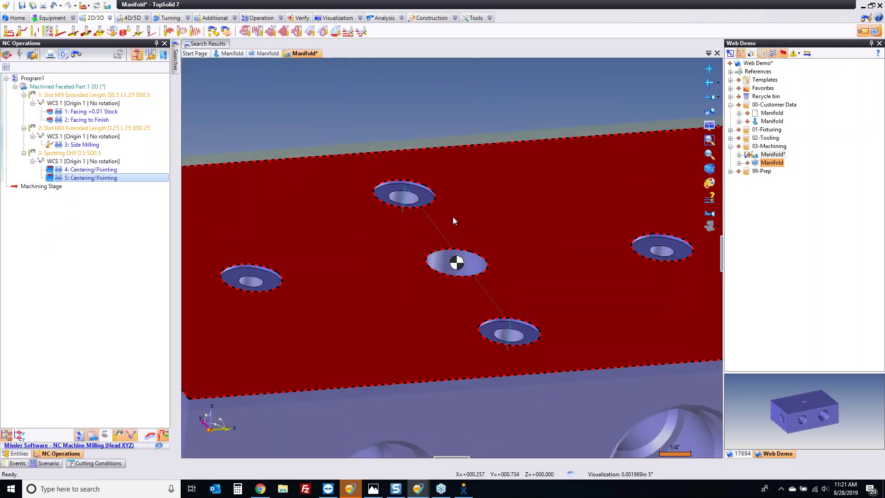
# - Copy the centering operation onto the large central hole and set its centering depth to 0.125in
pyautogui.scroll(3, 364, 184)
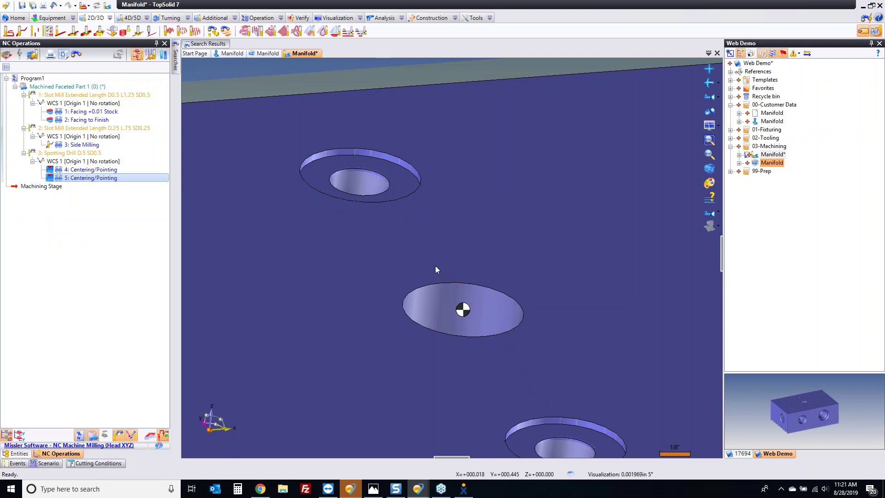
pyautogui.click(458, 309)
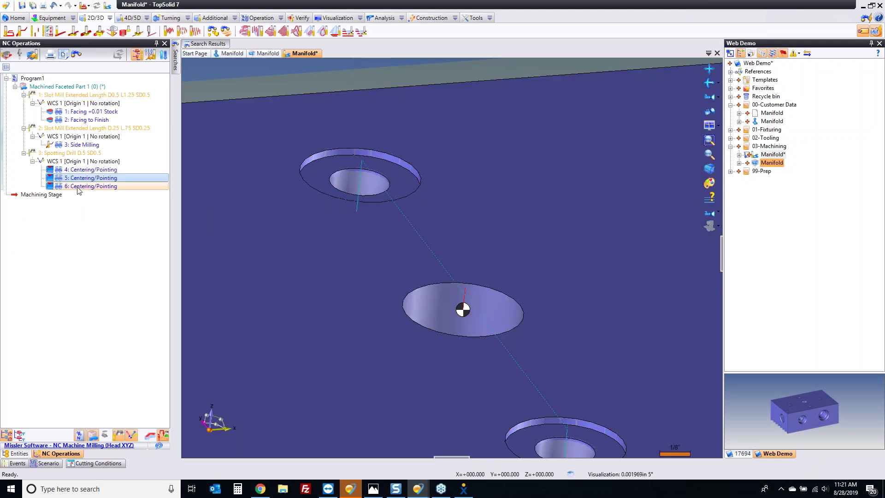
pyautogui.doubleClick(79, 187)
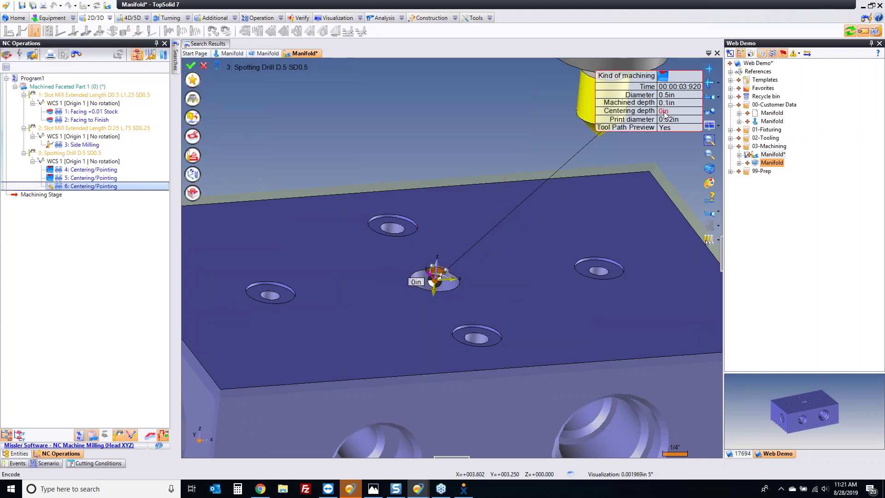
pyautogui.write('0.125')
pyautogui.press('Return')
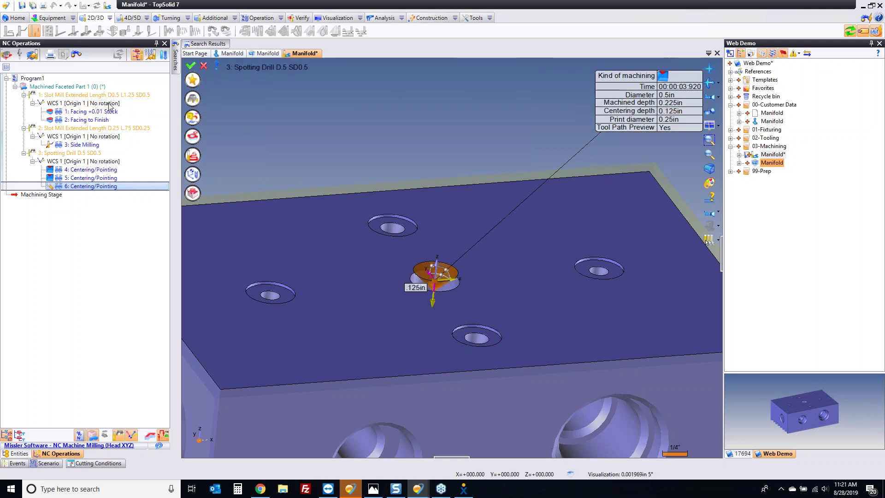
pyautogui.click(191, 66)
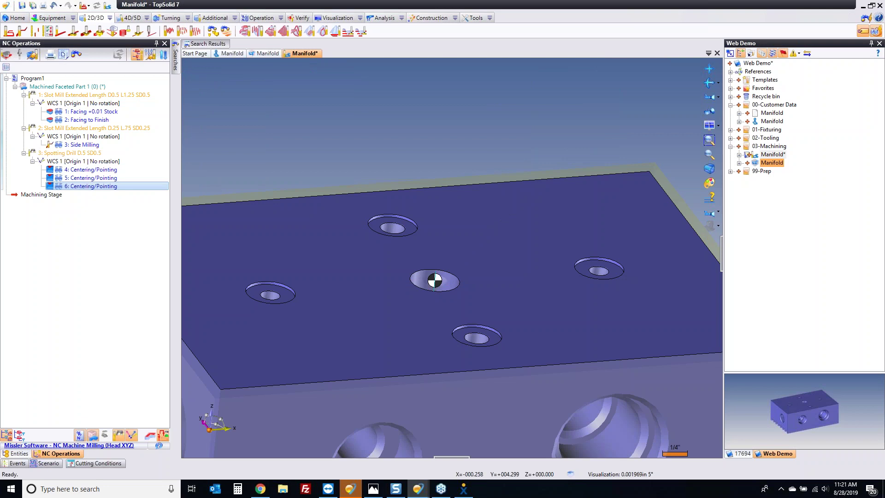
pyautogui.press('Escape')
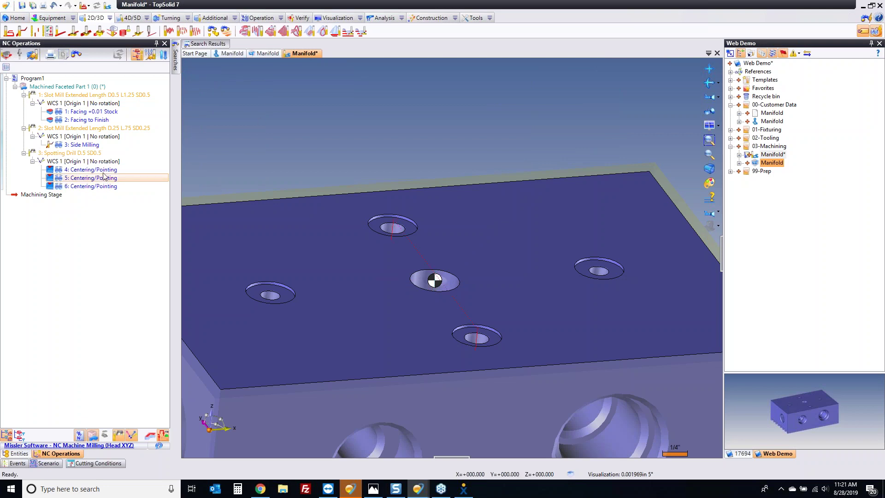
# - Start a Drilling operation on the small hole inside the left counterbore
pyautogui.moveTo(102, 175)
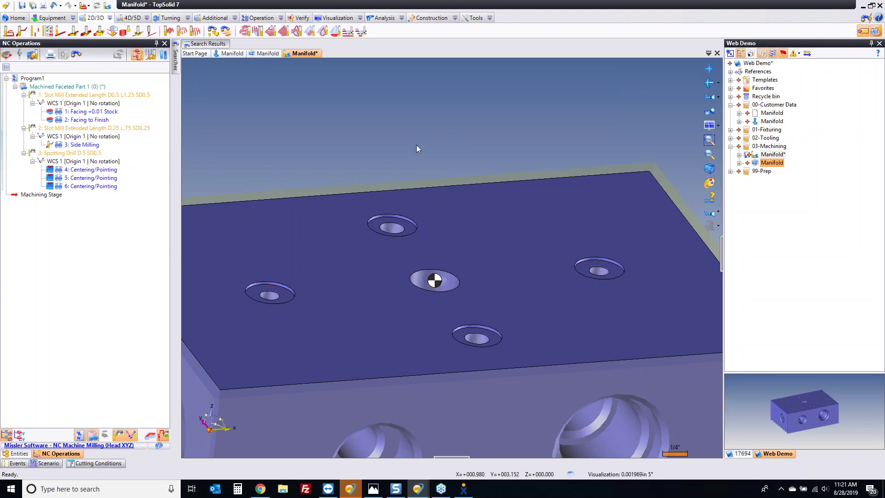
pyautogui.moveTo(413, 179); pyautogui.dragTo(397, 253, button='middle')
pyautogui.scroll(4, 397, 253)
pyautogui.moveTo(339, 302); pyautogui.dragTo(340, 320, button='middle')
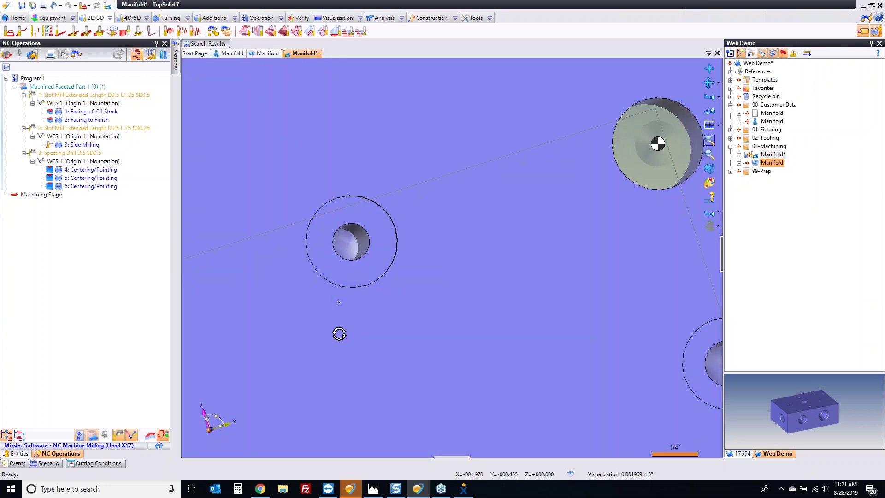
pyautogui.scroll(5, 343, 304)
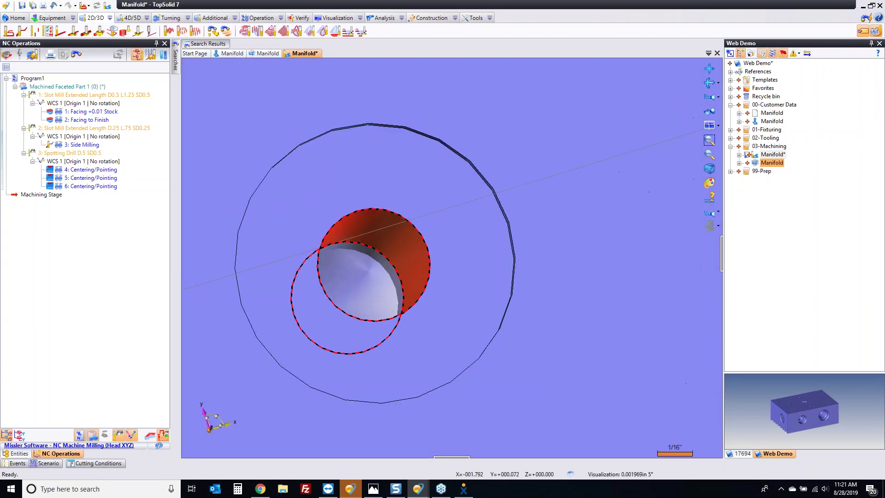
pyautogui.rightClick(388, 267)
pyautogui.moveTo(443, 167)
pyautogui.click(529, 168)
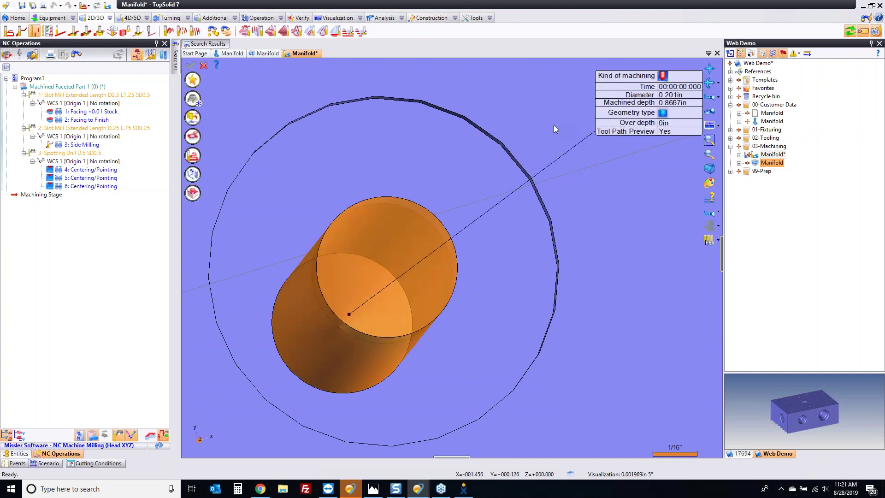
# - Assign the catalogue's holder-mounted .201in twist drill with 1.5in drilling depth to pocket 4 as the drilling tool
pyautogui.click(193, 99)
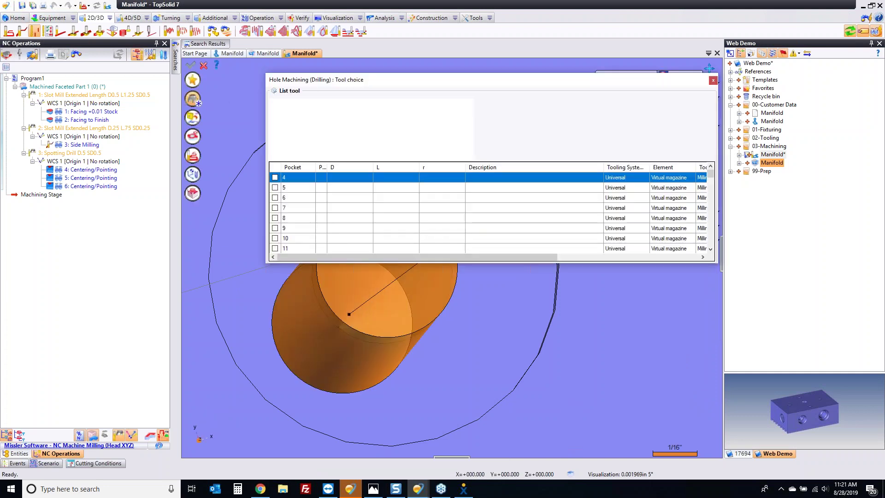
pyautogui.doubleClick(298, 180)
pyautogui.click(424, 154)
pyautogui.click(424, 161)
pyautogui.click(465, 195)
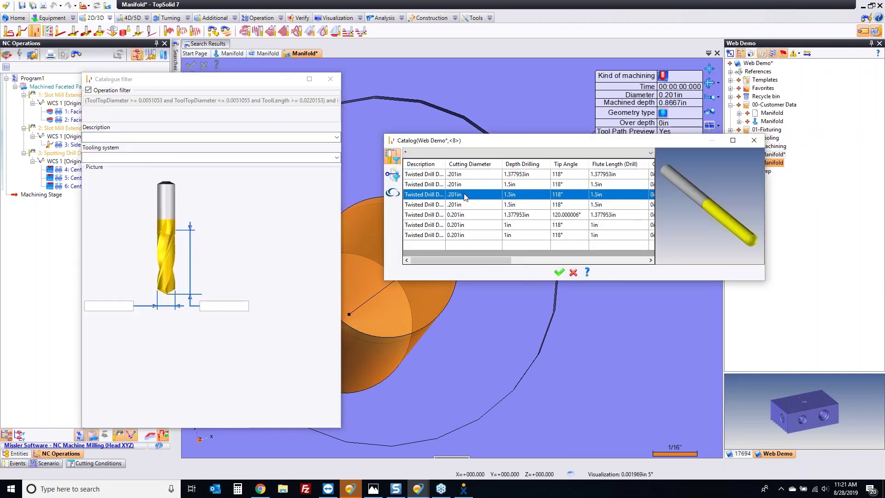
pyautogui.click(463, 205)
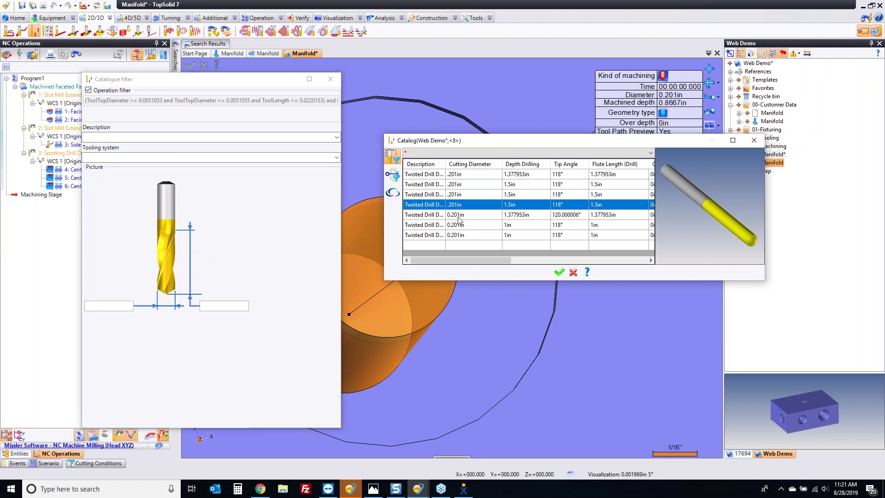
pyautogui.click(458, 226)
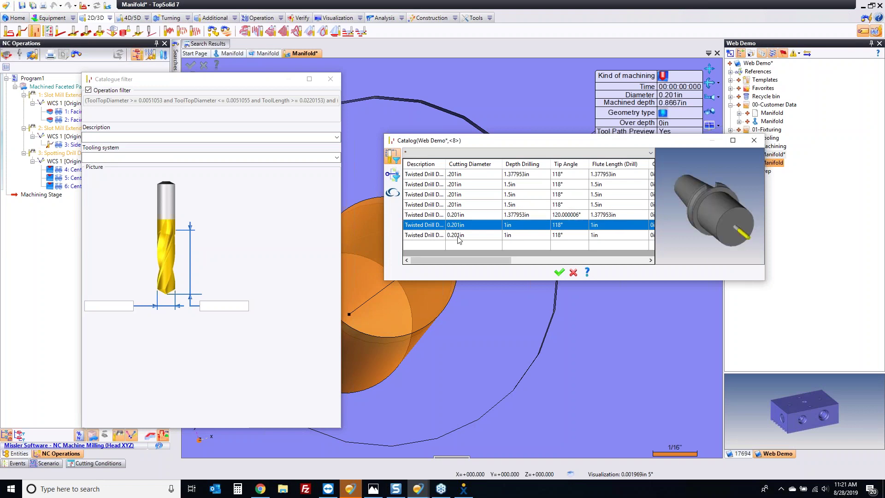
pyautogui.click(458, 236)
pyautogui.click(464, 216)
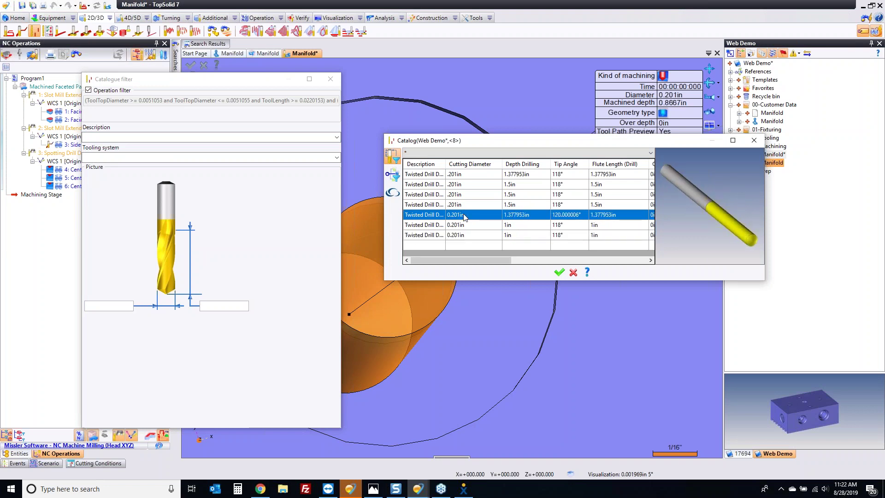
pyautogui.click(464, 185)
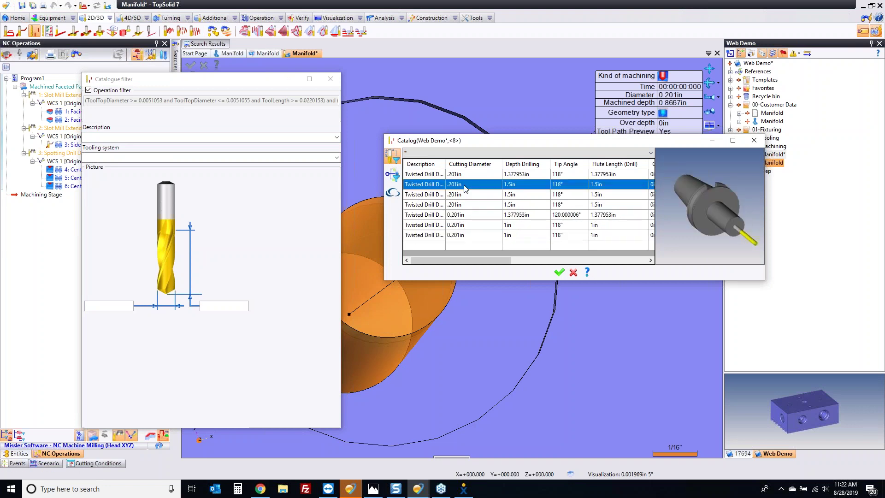
pyautogui.click(559, 272)
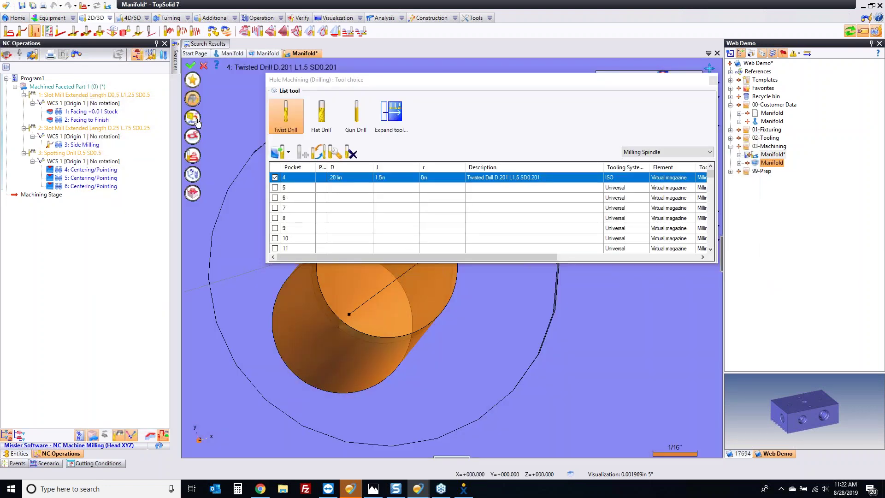
# - Set the drilling cutting conditions to 400ft/min cutting speed, 0.003in/tooth feed and Jet coolant
pyautogui.click(197, 122)
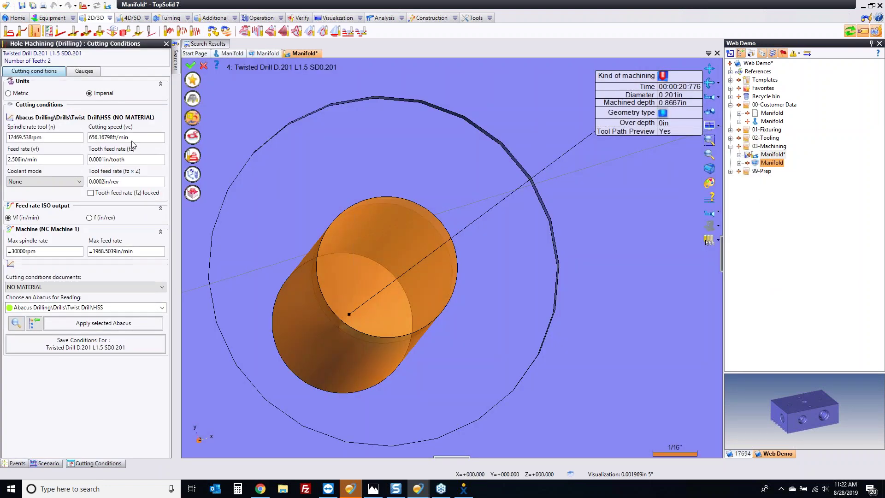
pyautogui.click(131, 138)
pyautogui.write('400')
pyautogui.press('Tab')
pyautogui.write('.00')
pyautogui.press('Tab')
pyautogui.click(42, 173)
pyautogui.click(35, 196)
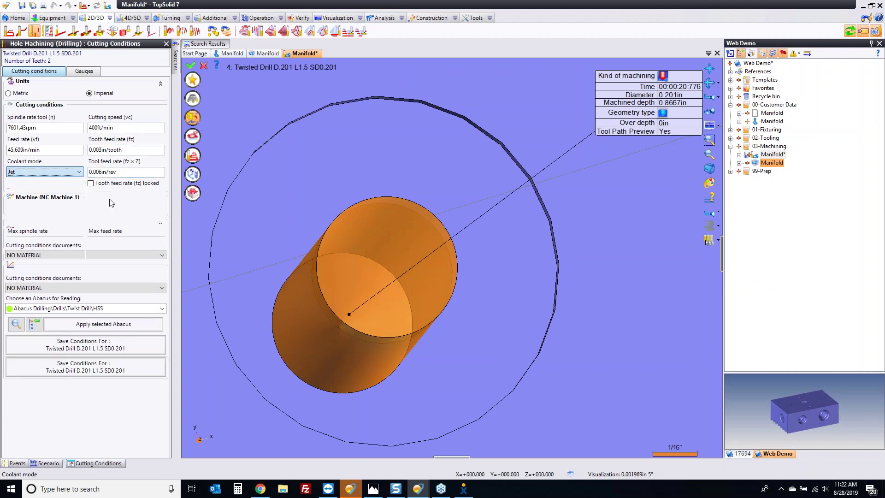
# - Enable Clearing / Pecking in the drilling operation's settings and choose the Pecking cycle
pyautogui.click(194, 154)
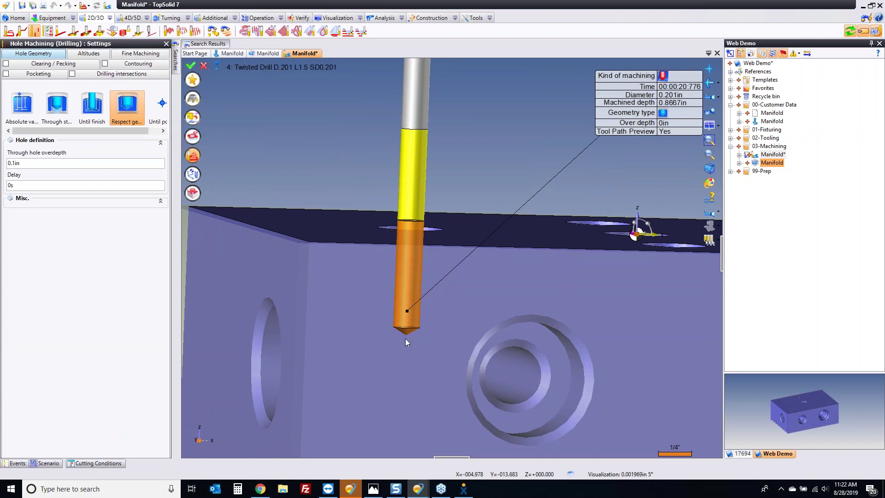
pyautogui.click(67, 65)
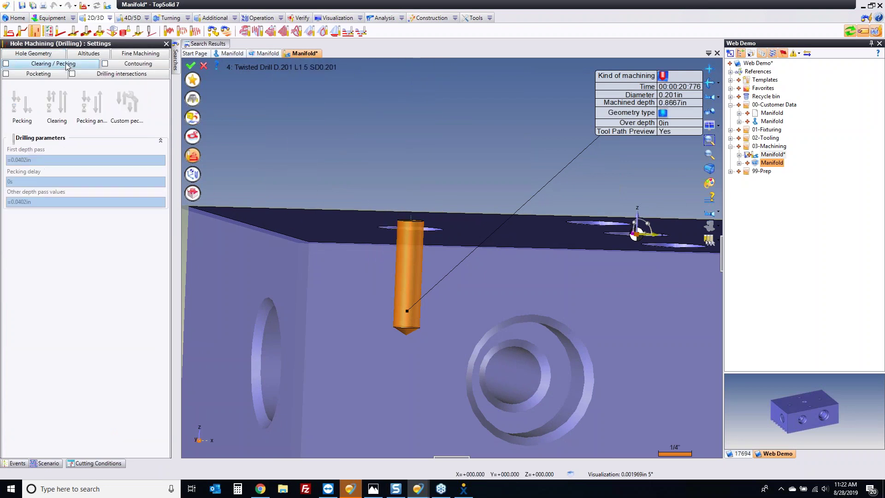
pyautogui.click(6, 64)
pyautogui.click(53, 104)
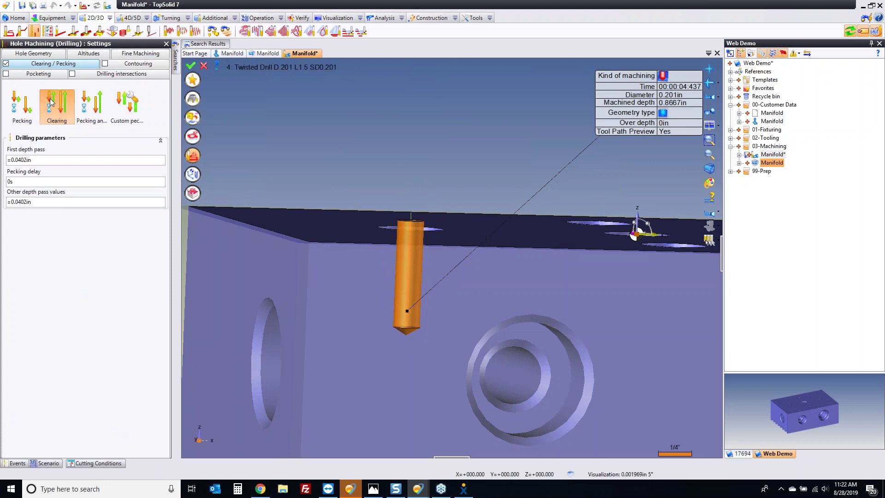
pyautogui.click(21, 104)
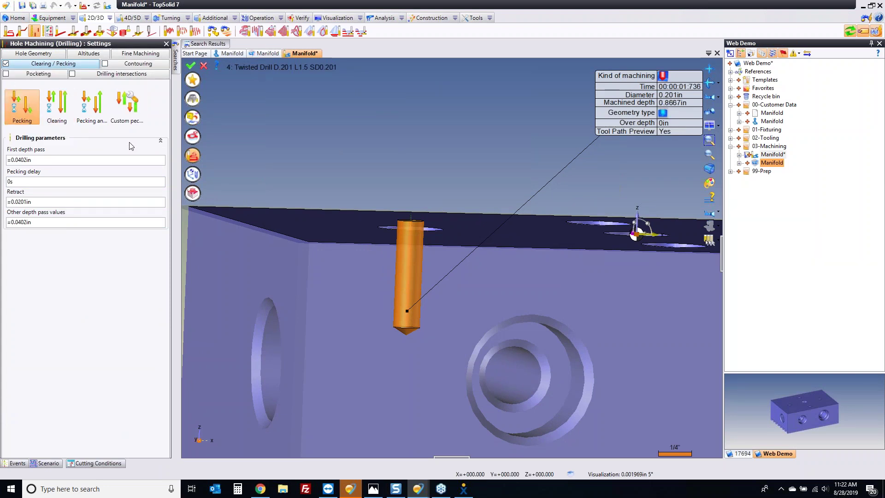
# - Add the matching hole of the same diameter and depth to the drilling geometry, validate the operation and skip its simulation
pyautogui.click(193, 137)
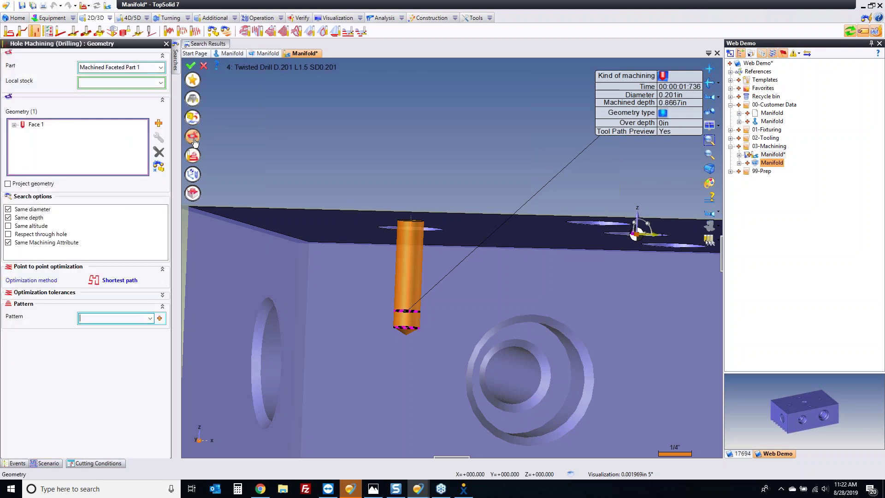
pyautogui.click(155, 169)
pyautogui.scroll(-3, 278, 140)
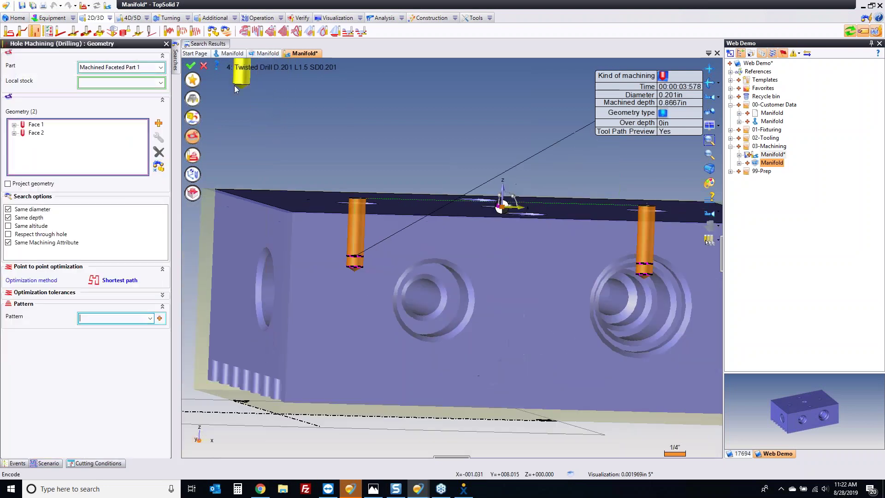
pyautogui.click(188, 67)
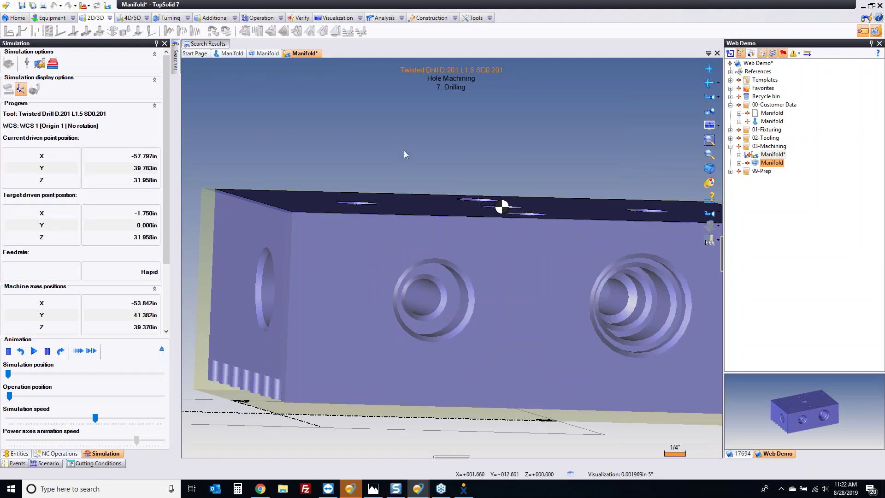
pyautogui.moveTo(464, 137); pyautogui.dragTo(451, 178, button='middle')
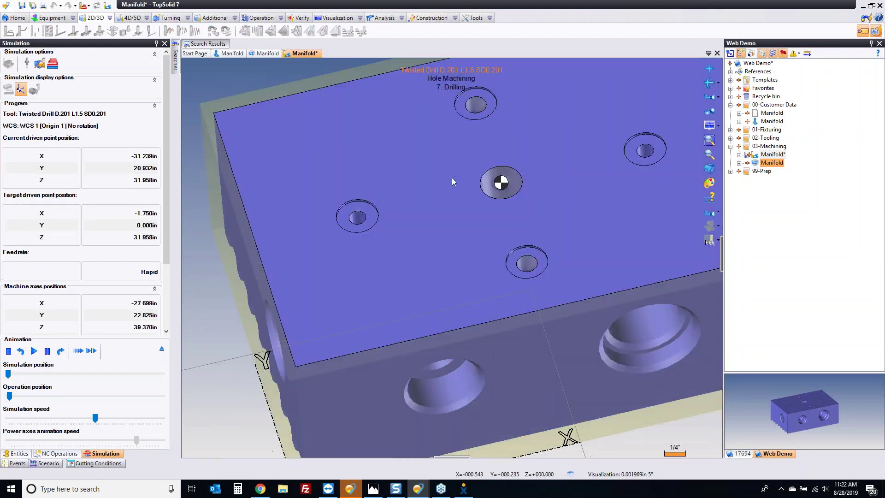
pyautogui.press('Escape')
# - Start a Hole Machining operation on the pair of 0.25in holes inside the other two counterbores
pyautogui.moveTo(534, 167); pyautogui.dragTo(486, 133, button='middle')
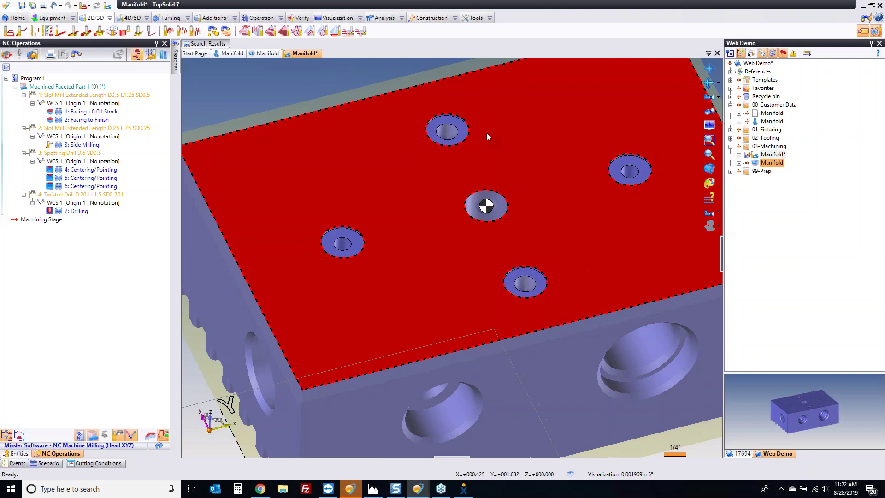
pyautogui.click(450, 134)
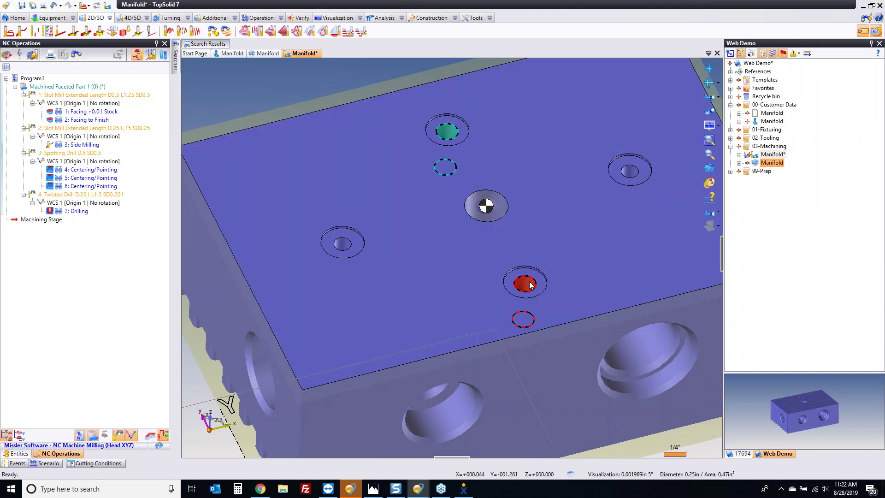
pyautogui.rightClick(533, 279)
pyautogui.moveTo(587, 238)
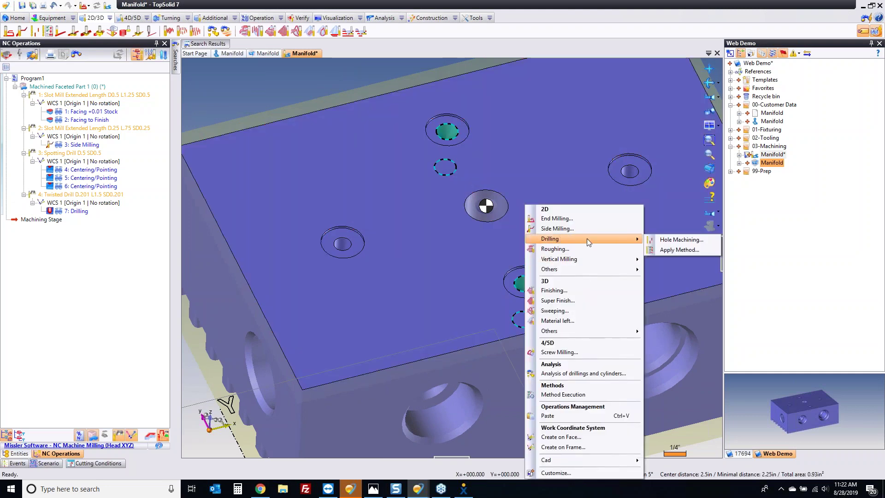
pyautogui.click(664, 239)
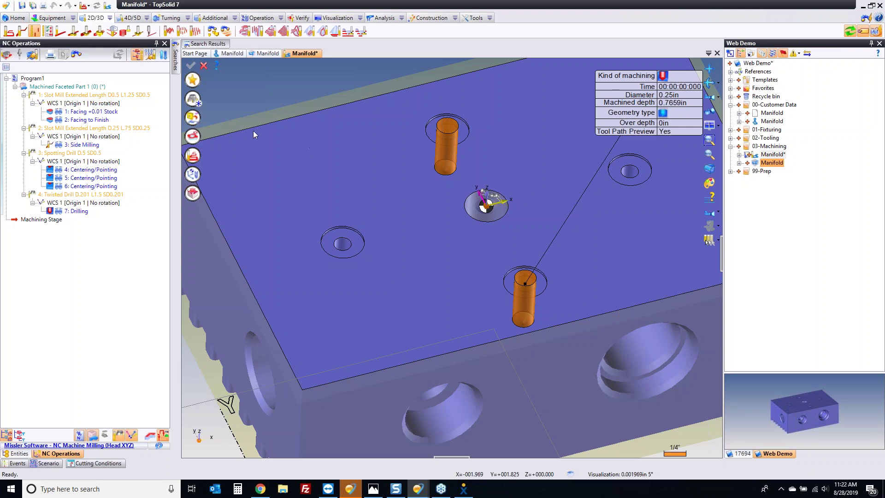
# - Turn off the catalogue's operation filter and assign the holder-mounted 15/64in twist drill with 1.5in drilling depth to pocket 5
pyautogui.click(193, 100)
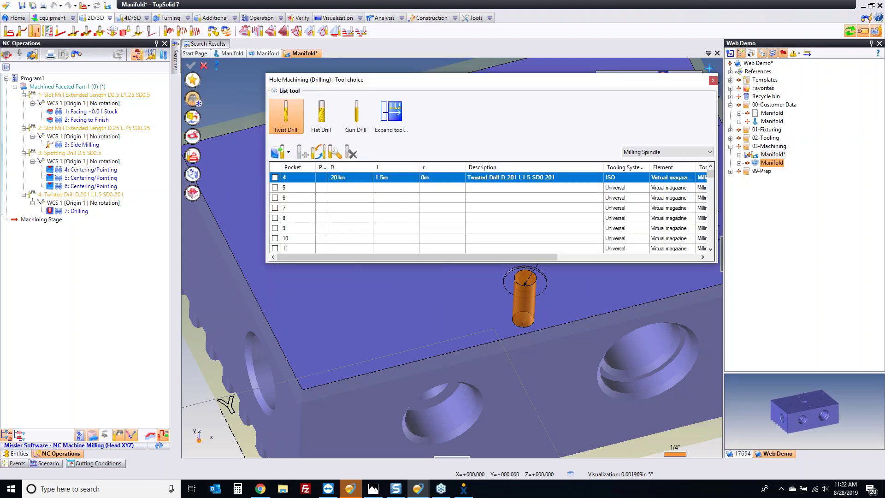
pyautogui.doubleClick(337, 188)
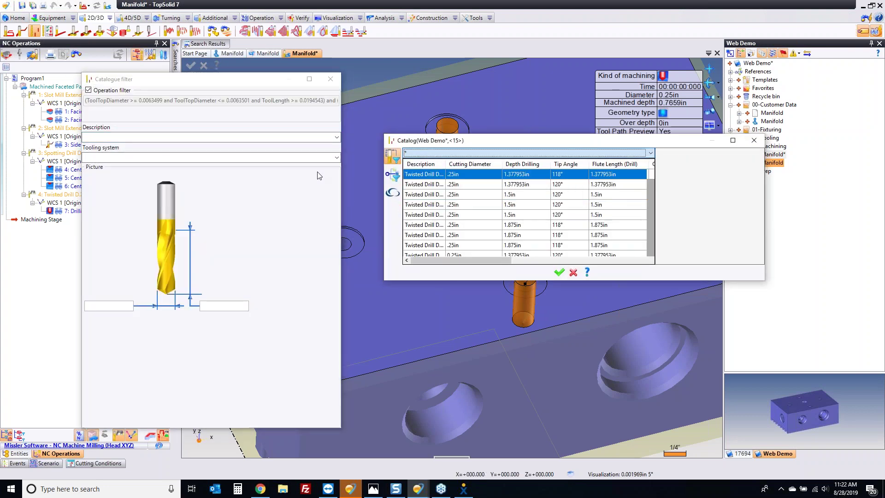
pyautogui.click(88, 90)
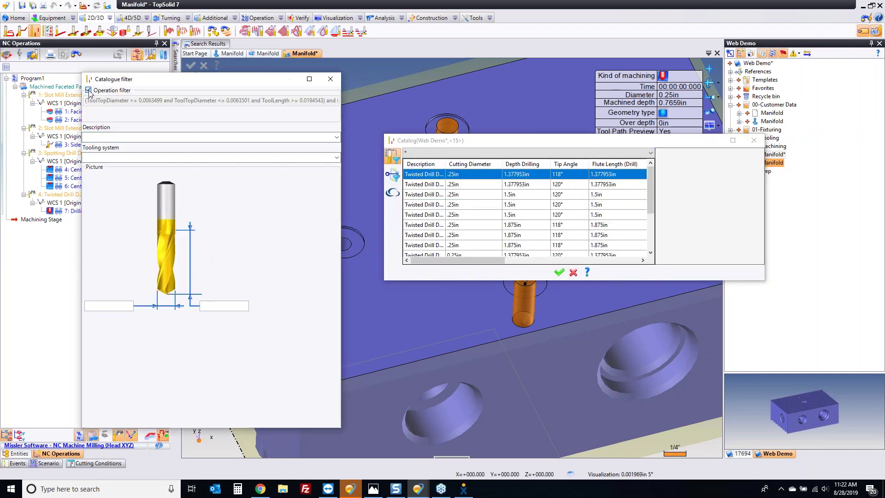
pyautogui.click(108, 307)
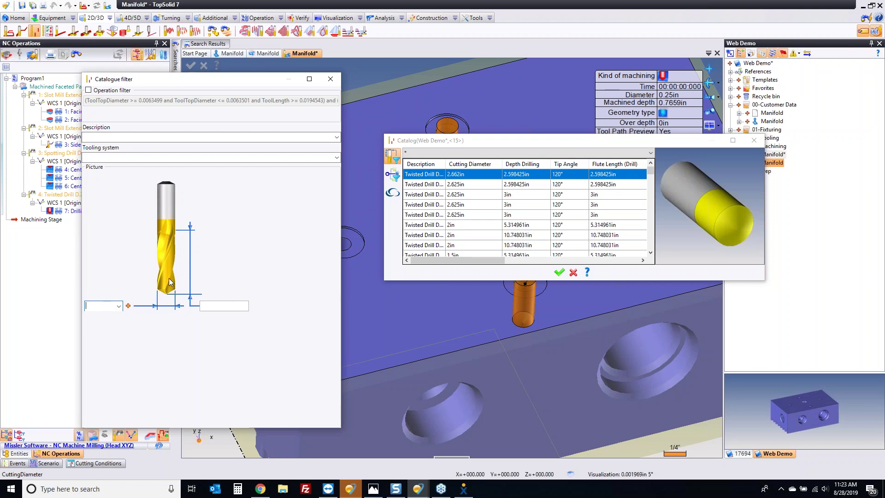
pyautogui.write('15/64')
pyautogui.press('Tab')
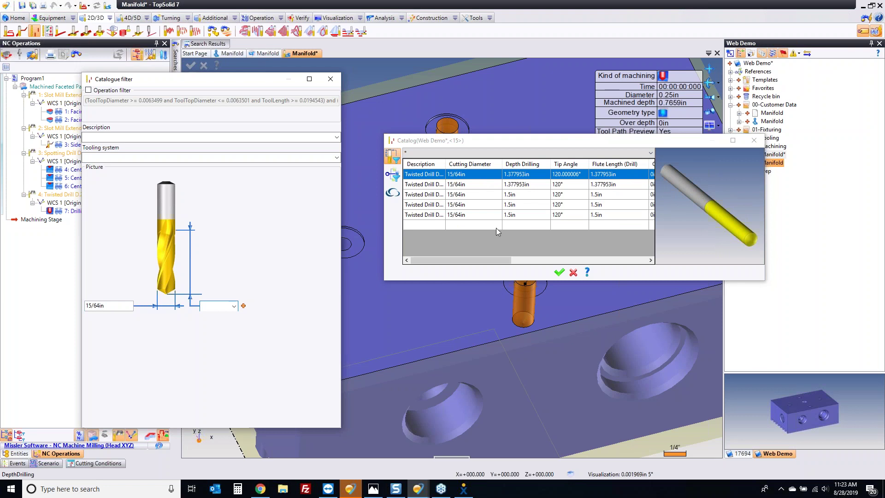
pyautogui.click(469, 196)
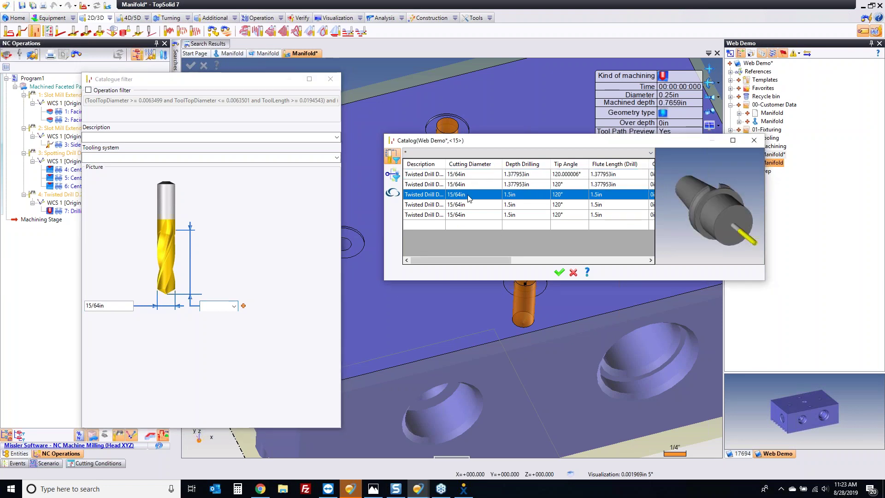
pyautogui.click(559, 273)
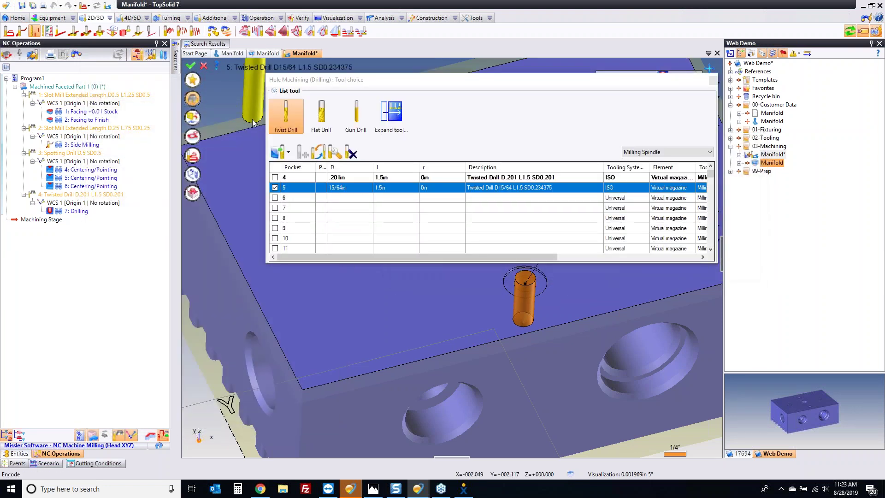
# - Copy the settings of the .201in drilling operation to the 15/64in drilling operation, validate it and skip its simulation
pyautogui.click(193, 100)
pyautogui.moveTo(80, 211); pyautogui.dragTo(193, 157)
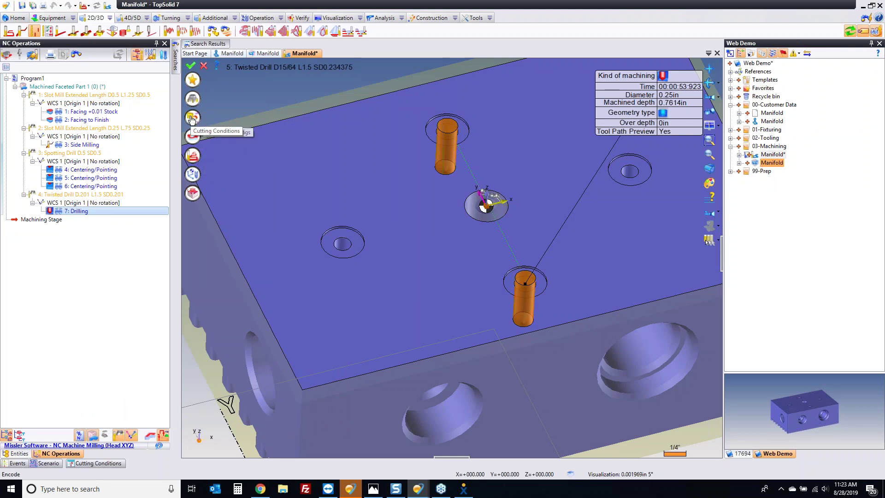
pyautogui.click(190, 65)
pyautogui.click(708, 240)
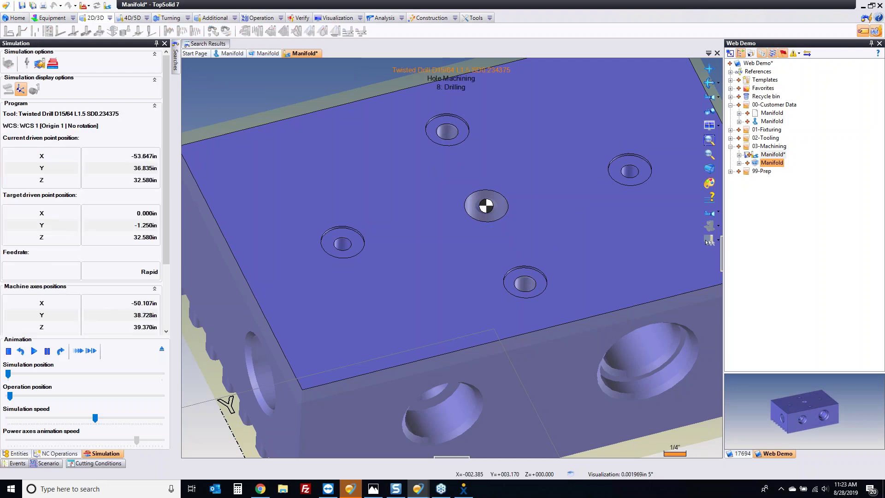
pyautogui.click(709, 240)
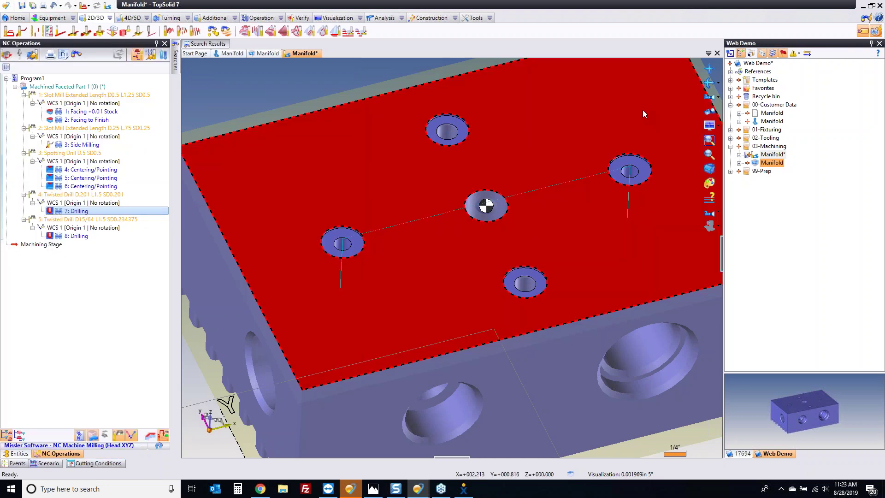
# - Drill the large central hole with the catalogue's holder-mounted .5in twist drill of 2.5in drilling depth, placed in pocket 6
pyautogui.rightClick(493, 205)
pyautogui.moveTo(548, 171)
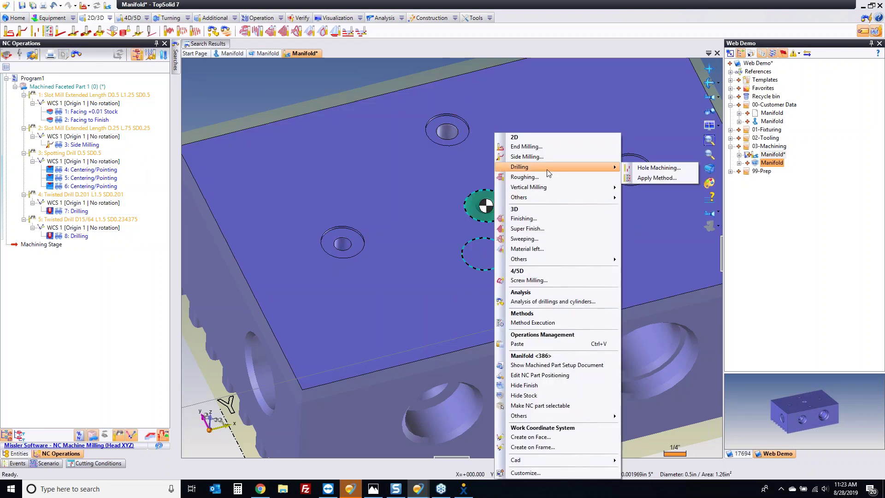
pyautogui.click(652, 169)
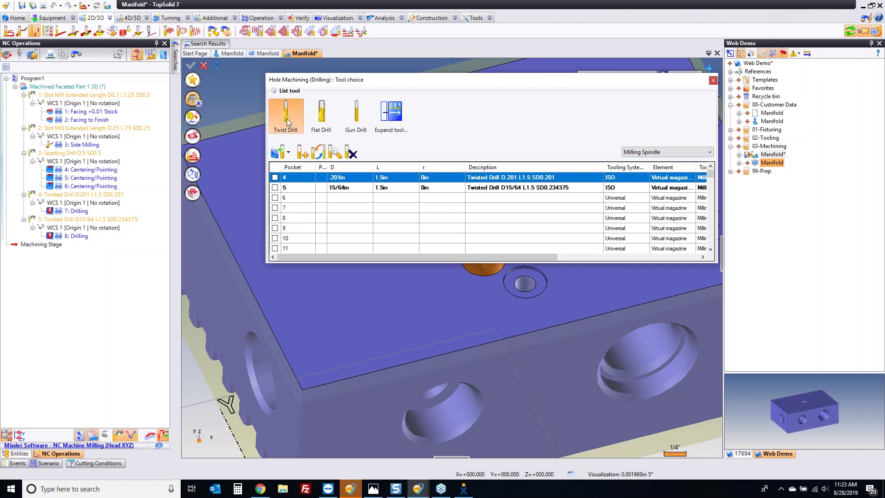
pyautogui.click(287, 118)
pyautogui.click(465, 153)
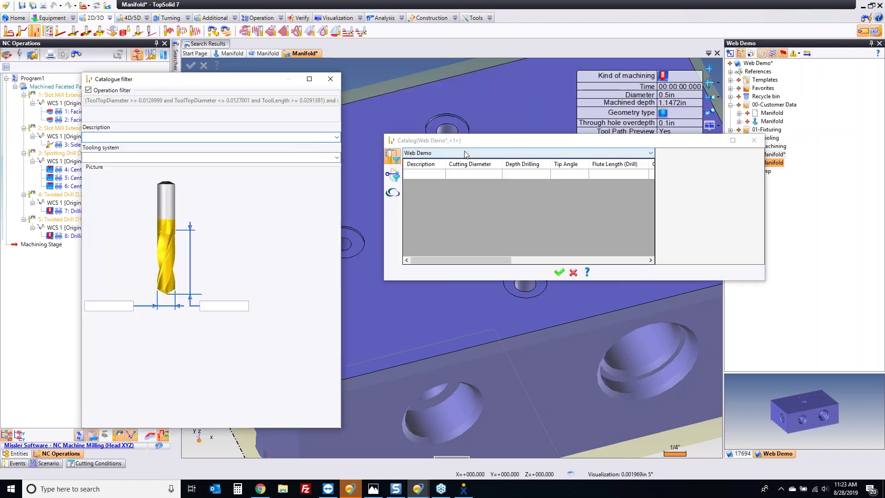
pyautogui.click(465, 161)
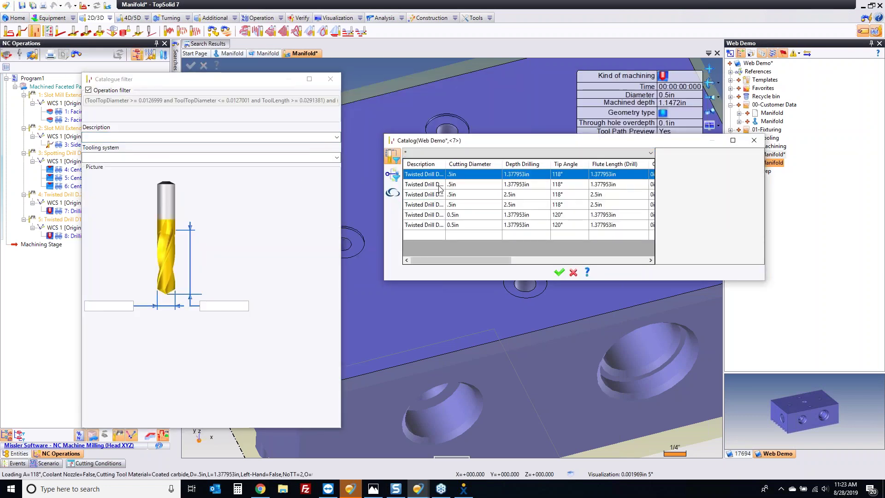
pyautogui.click(471, 197)
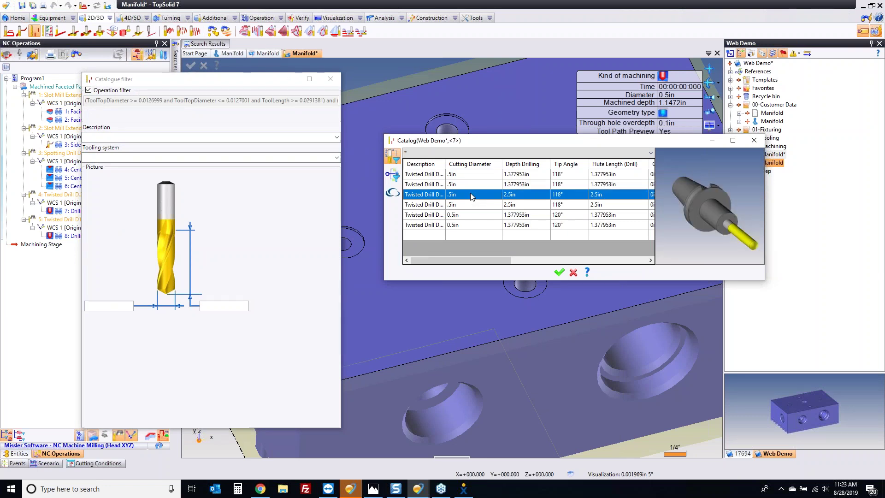
pyautogui.click(559, 272)
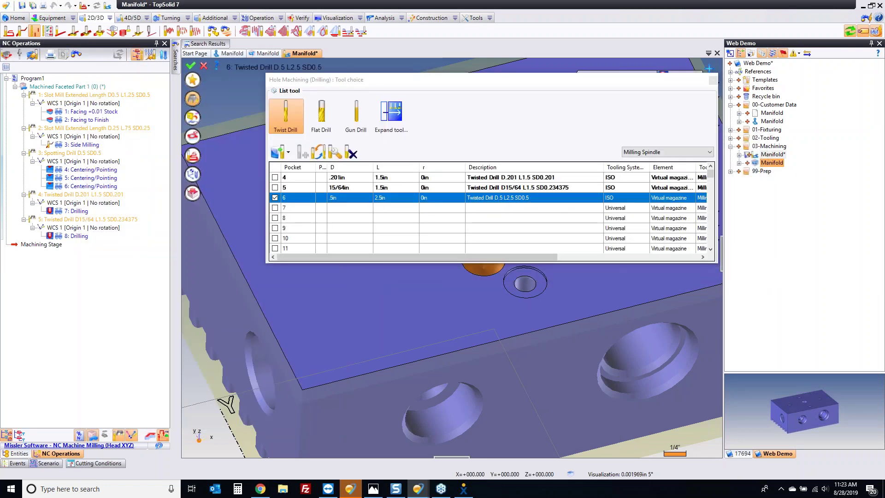
pyautogui.click(191, 65)
pyautogui.press('Return')
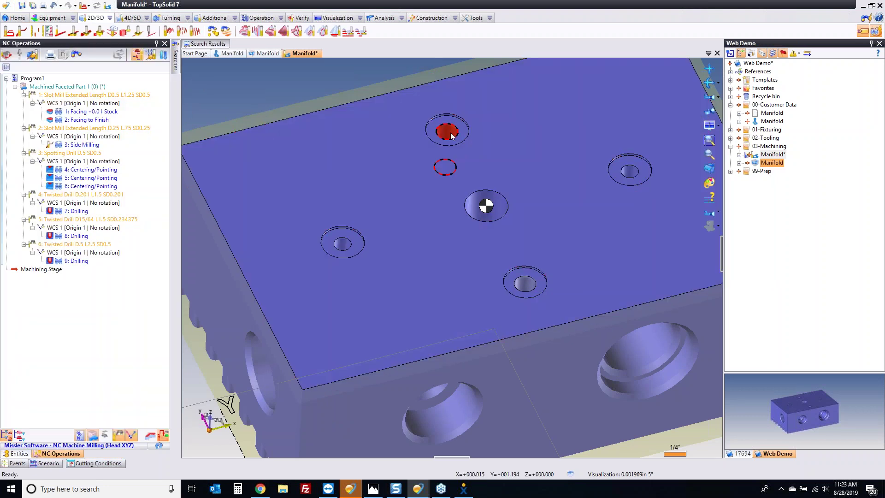
# - Start a Hole Machining operation on the pair of .201in counterbored holes and set its kind of machining to tapping
pyautogui.click(342, 243)
pyautogui.rightClick(630, 175)
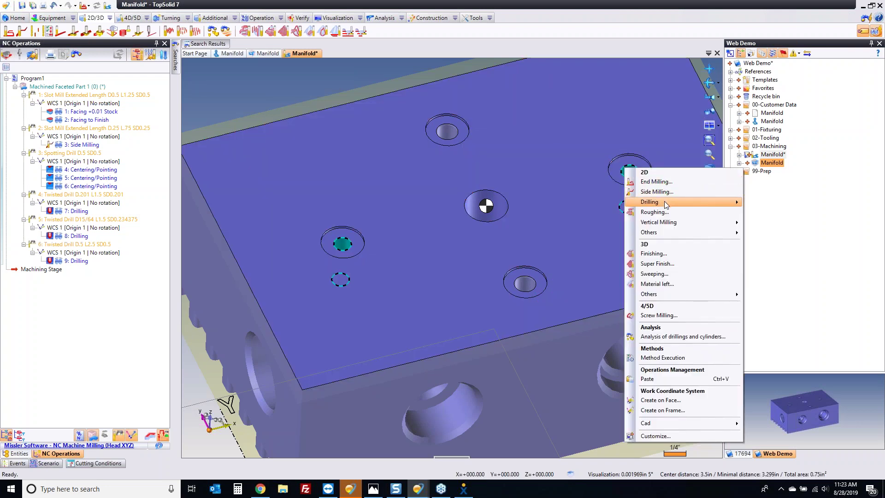
pyautogui.moveTo(664, 201)
pyautogui.click(776, 201)
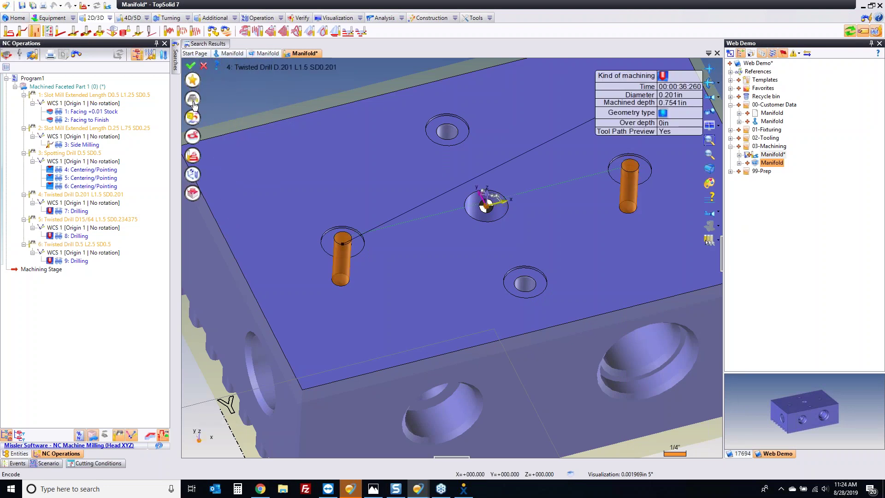
pyautogui.click(663, 75)
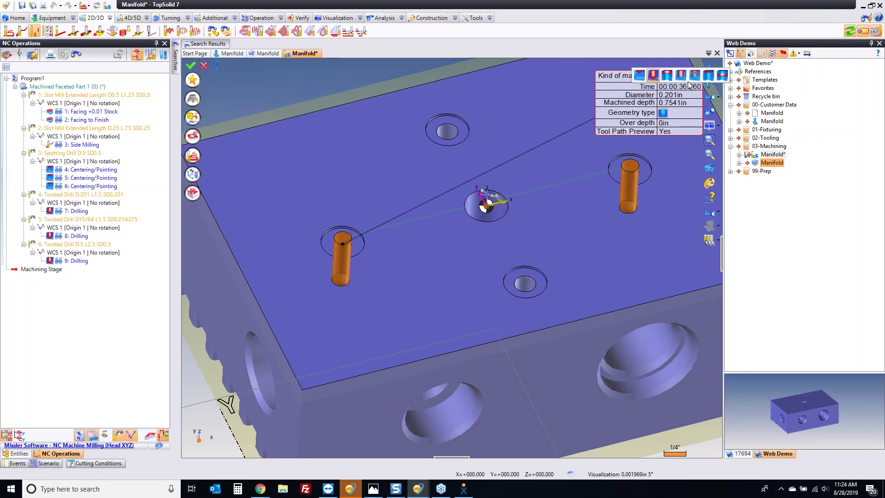
# - Filter the tap catalogue to .25in diameter without the operation filter, and assign the holder-mounted extended-length 1/20in-pitch tap to pocket 7
pyautogui.click(192, 101)
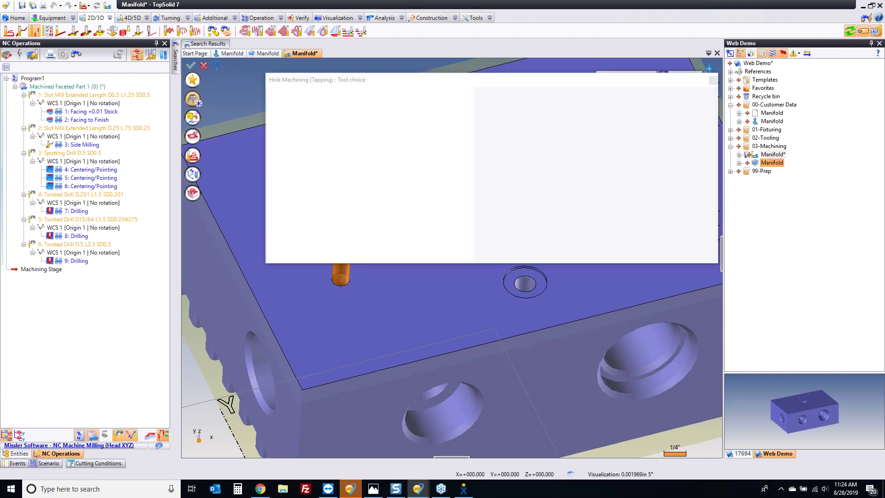
pyautogui.click(294, 112)
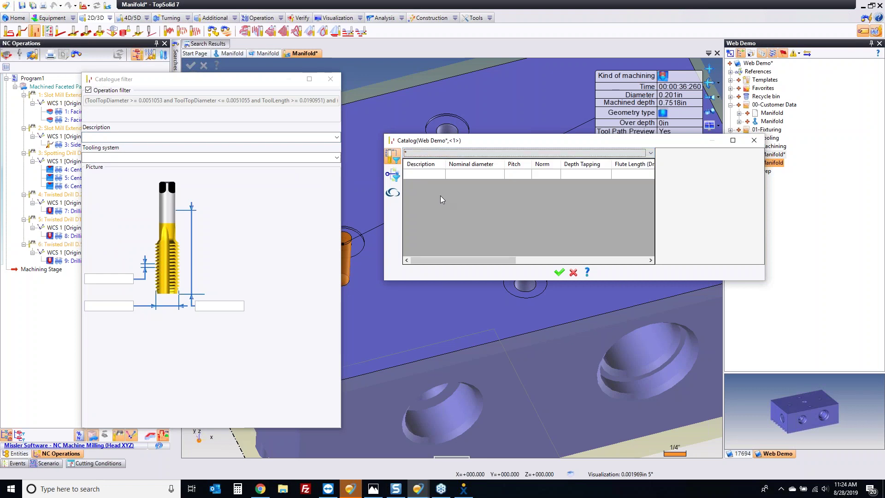
pyautogui.click(93, 307)
pyautogui.press('Tab')
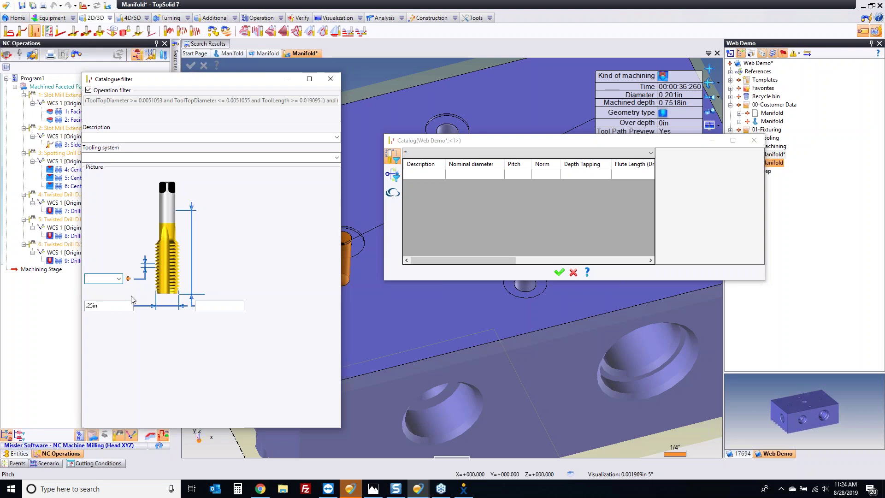
pyautogui.click(89, 90)
pyautogui.click(89, 90)
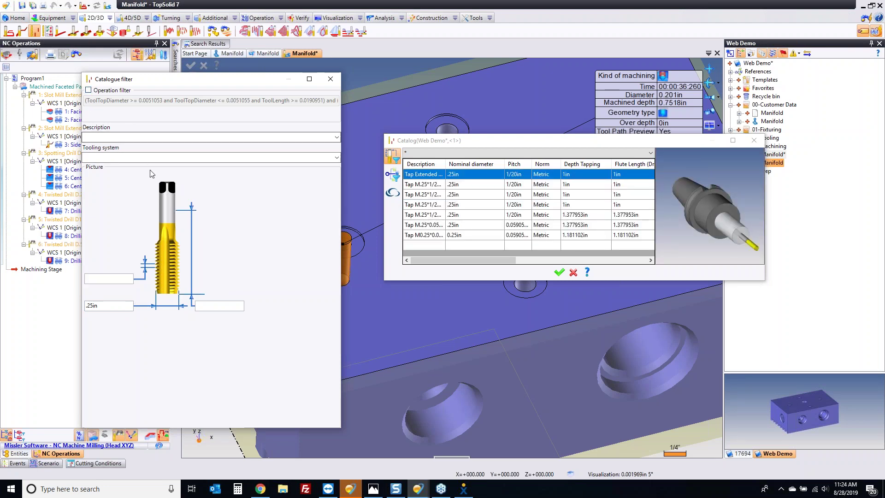
pyautogui.click(559, 273)
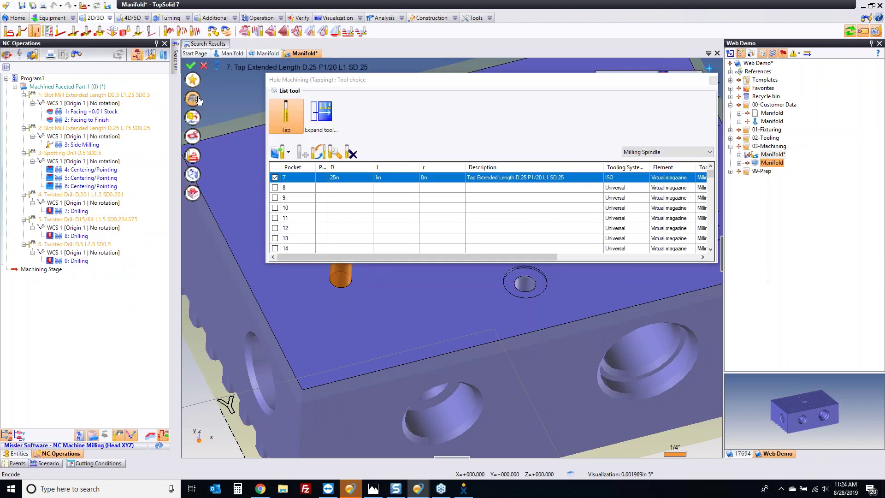
pyautogui.press('Return')
# - Set the tapping spindle rate to 500 rpm, validate the operation and skip its simulation
pyautogui.click(194, 118)
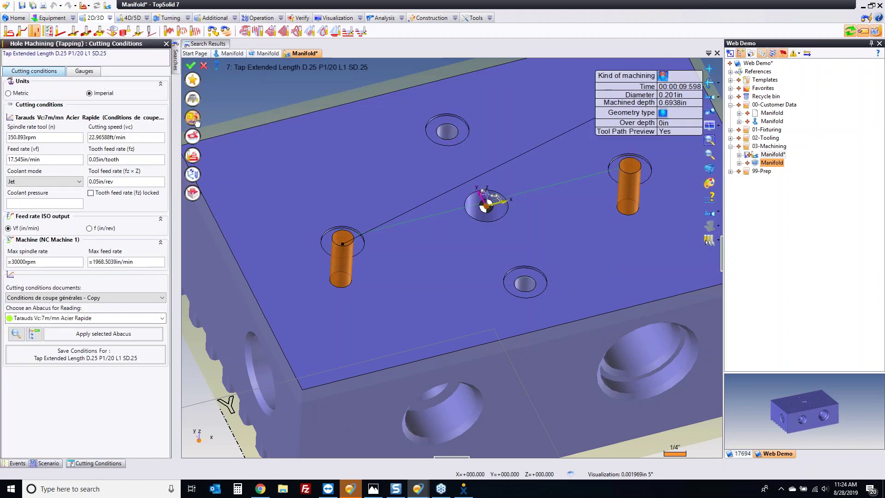
pyautogui.click(42, 140)
pyautogui.write('500')
pyautogui.press('Tab')
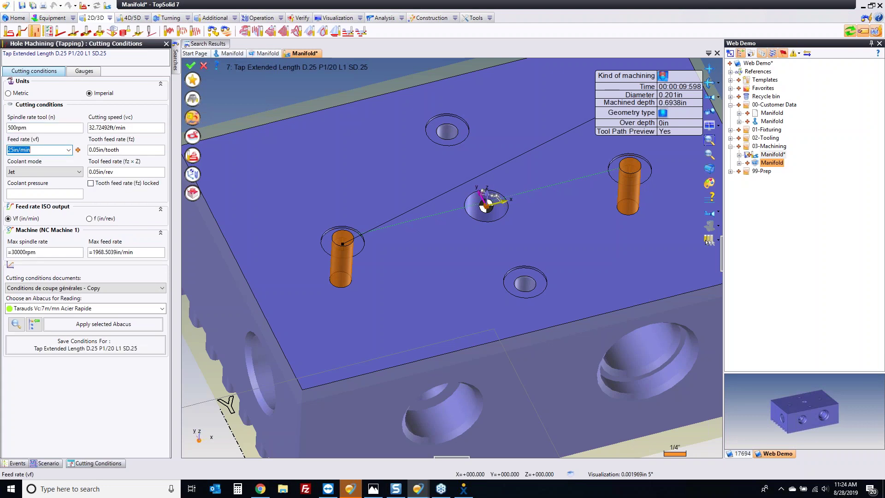
pyautogui.click(193, 67)
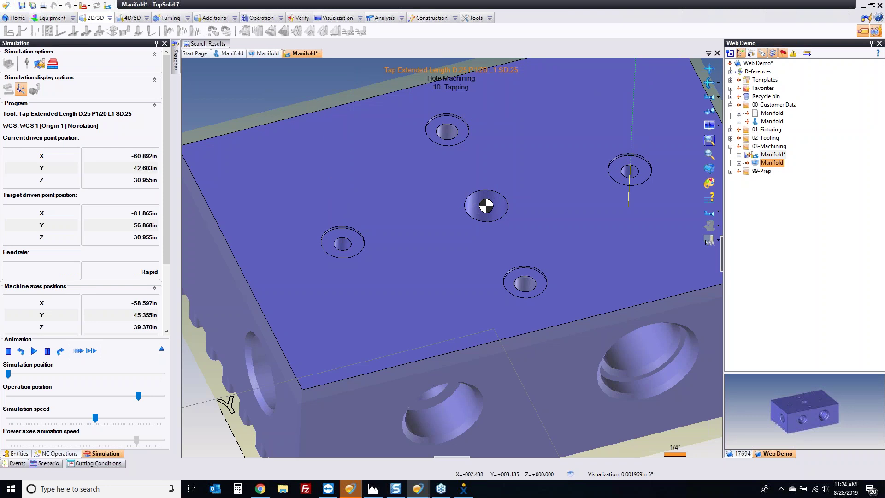
pyautogui.click(708, 241)
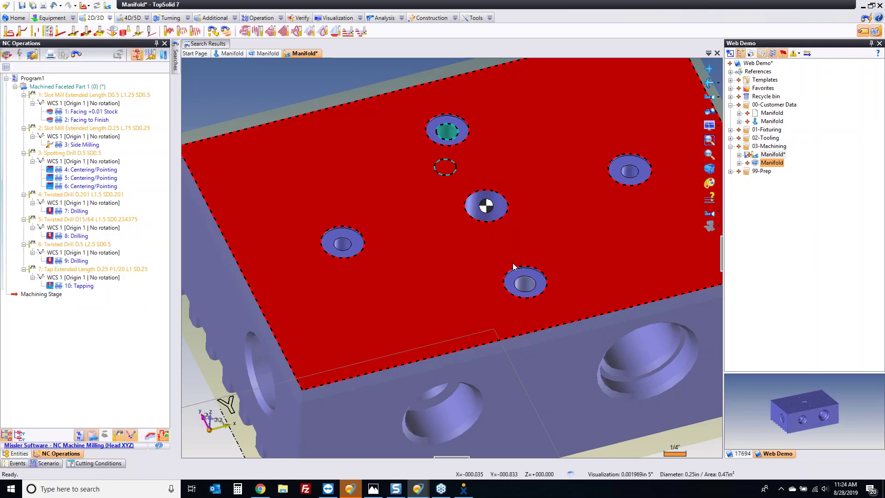
# - Start a Hole Machining operation on both 0.25in counterbored holes and set its kind of machining to reaming
pyautogui.rightClick(529, 287)
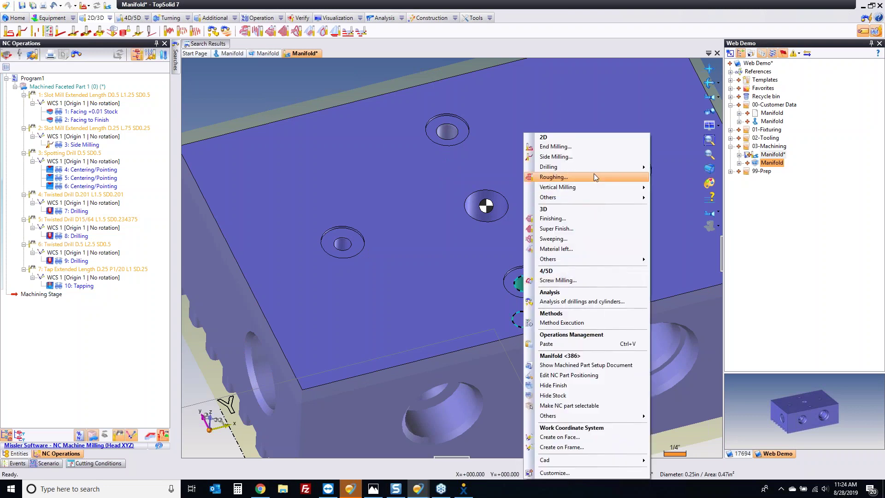
pyautogui.moveTo(595, 167)
pyautogui.click(669, 170)
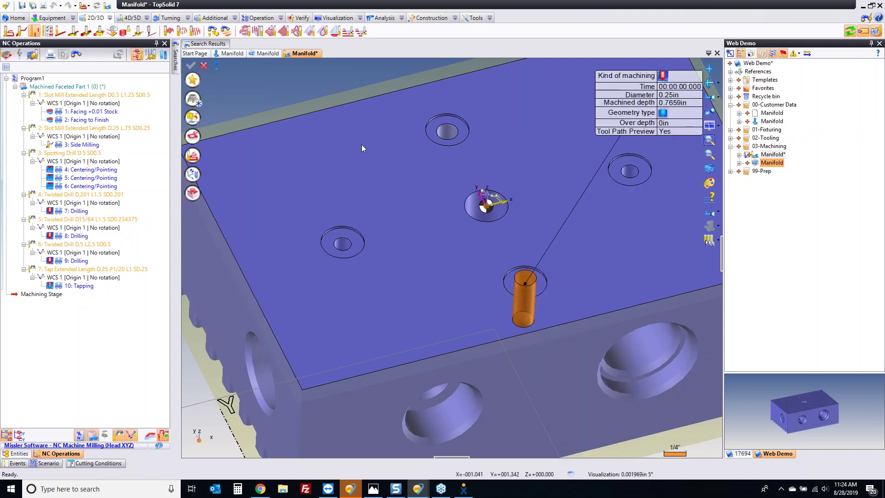
pyautogui.click(452, 135)
pyautogui.click(195, 139)
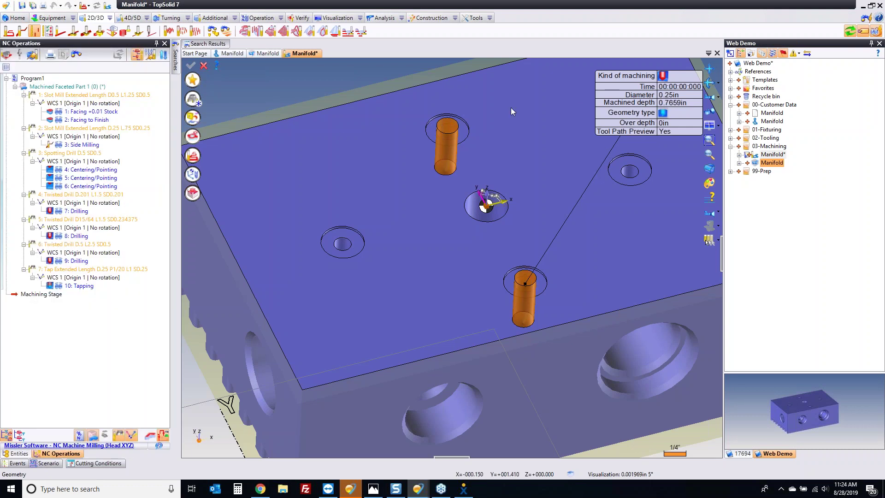
pyautogui.click(667, 77)
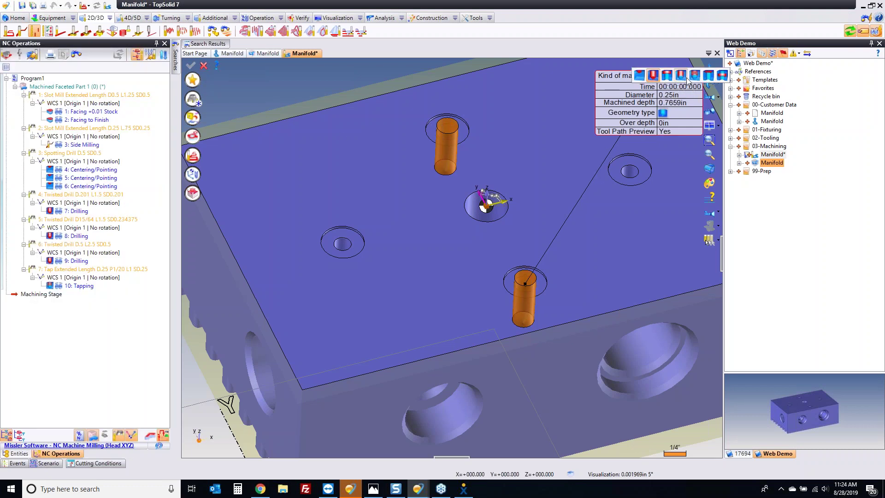
pyautogui.click(681, 76)
# - Assign the catalogue's holder-mounted 0.25in constant reamer with 1in flute length to pocket 8, validate the reaming and skip its simulation
pyautogui.click(193, 107)
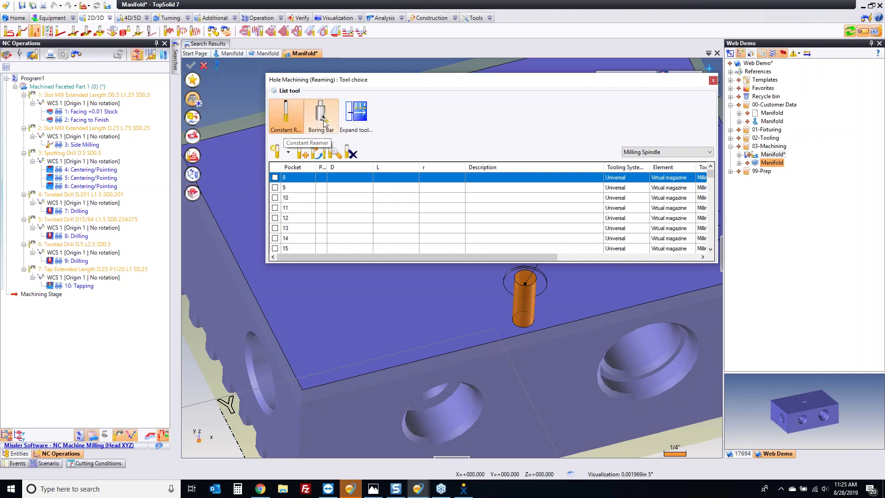
pyautogui.click(287, 115)
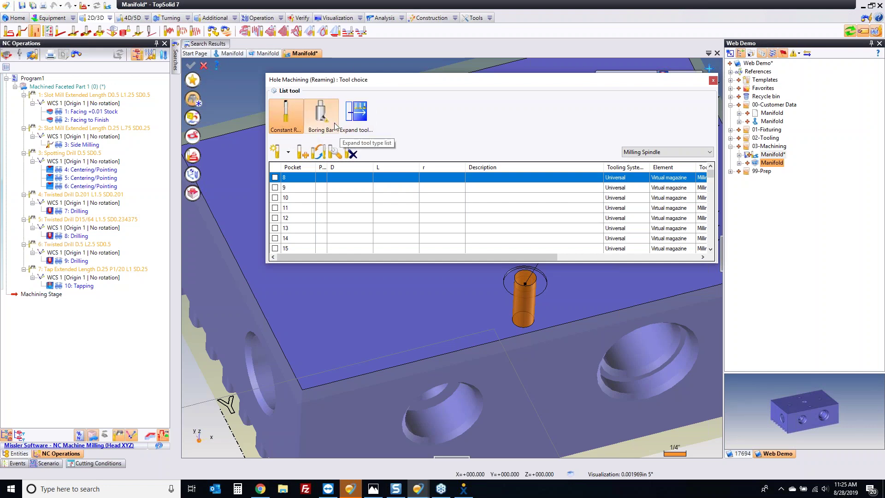
pyautogui.doubleClick(288, 115)
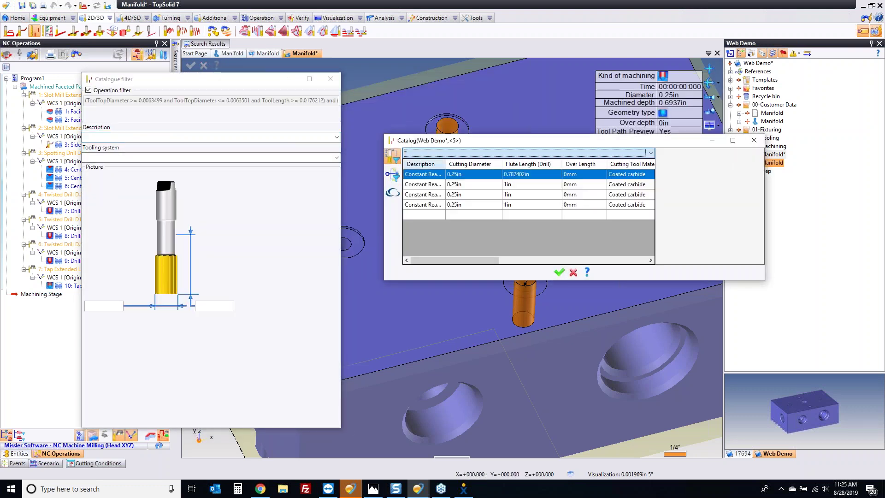
pyautogui.click(453, 184)
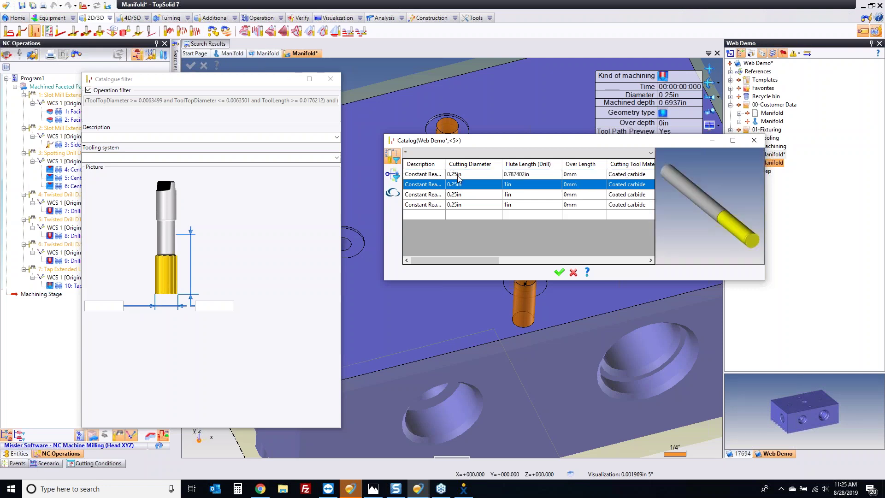
pyautogui.click(461, 174)
pyautogui.click(461, 195)
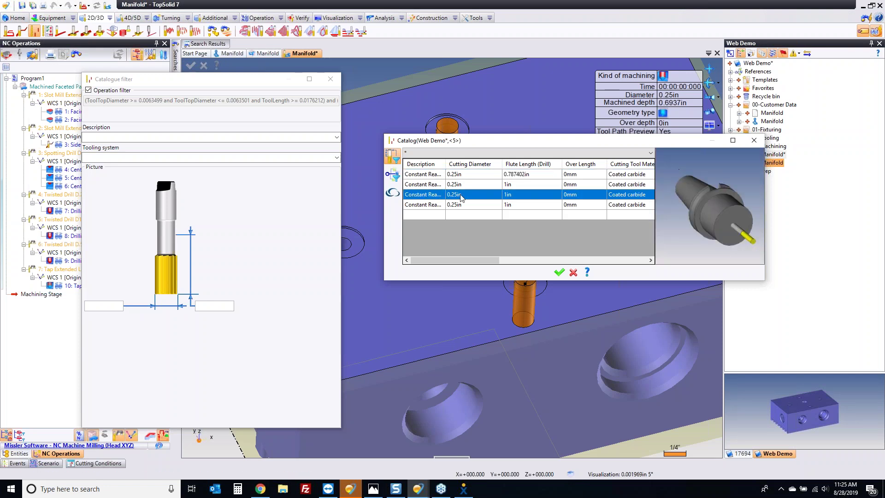
pyautogui.click(559, 272)
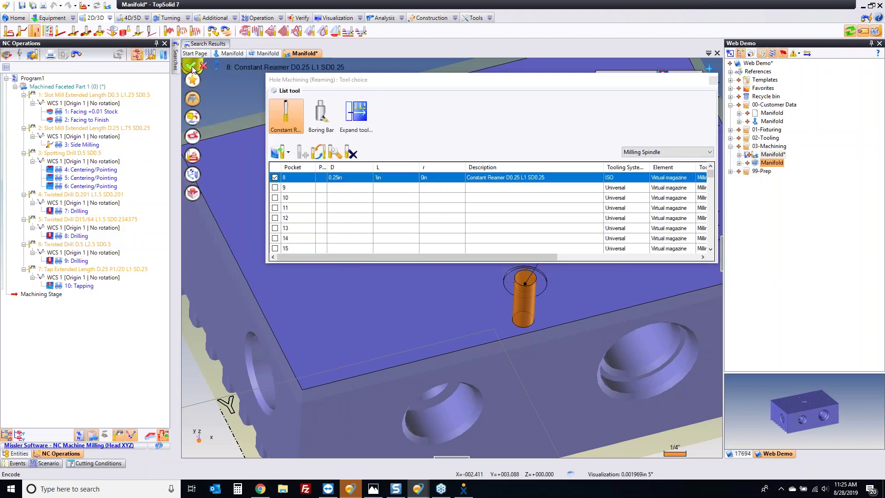
pyautogui.click(708, 239)
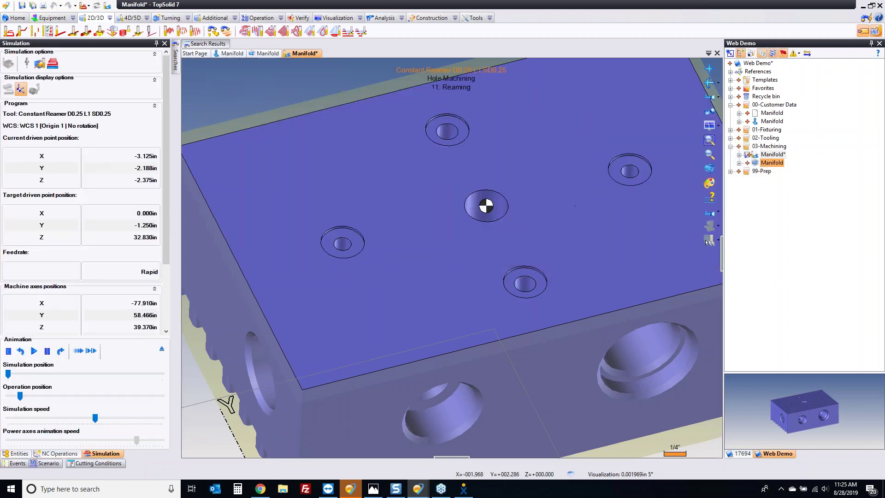
pyautogui.click(708, 240)
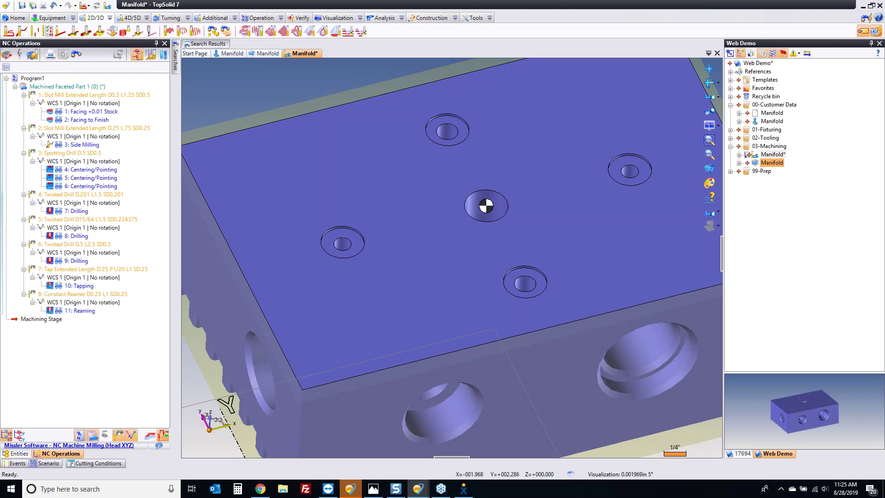
# - Save the project, rename the manifold's machining document as OP 10 and save again
pyautogui.hotkey('ctrl', 's')
pyautogui.scroll(-3, 383, 228)
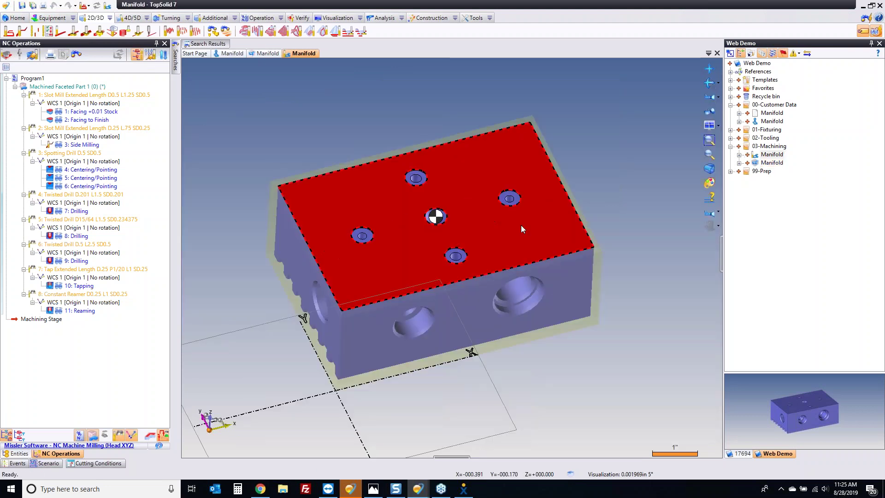
pyautogui.click(772, 154)
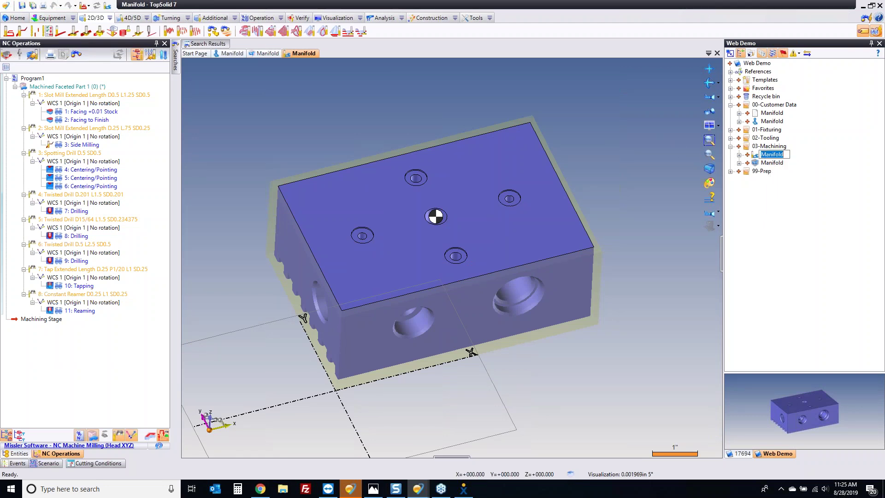
pyautogui.write('OP 10')
pyautogui.press('Return')
pyautogui.hotkey('ctrl', 's')
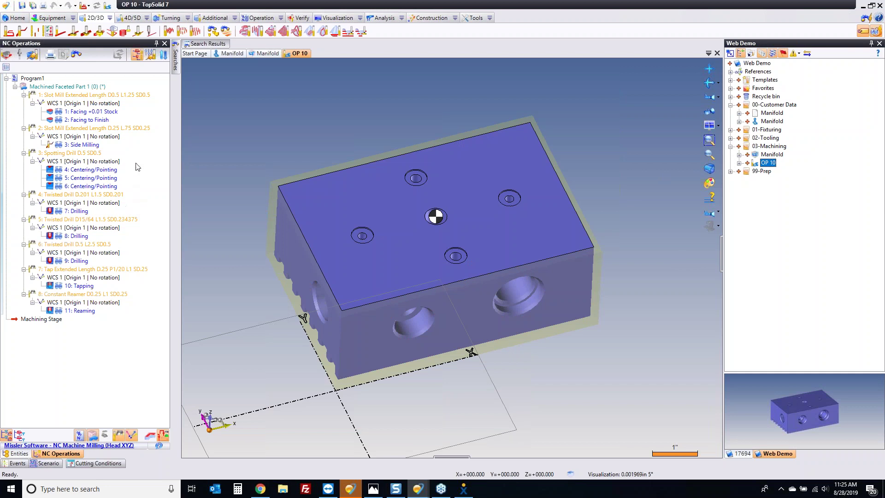
# - Run the material-removal verification of all OP 10 operations, restarting it from the beginning
pyautogui.click(299, 17)
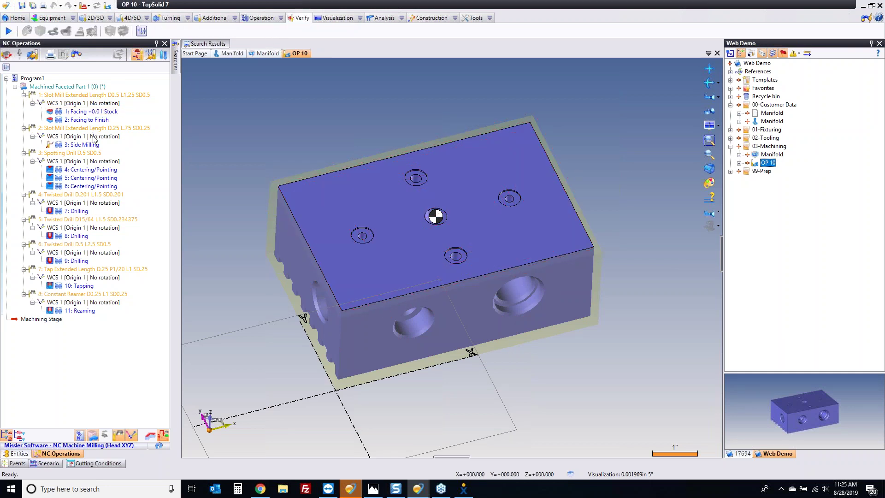
pyautogui.click(8, 32)
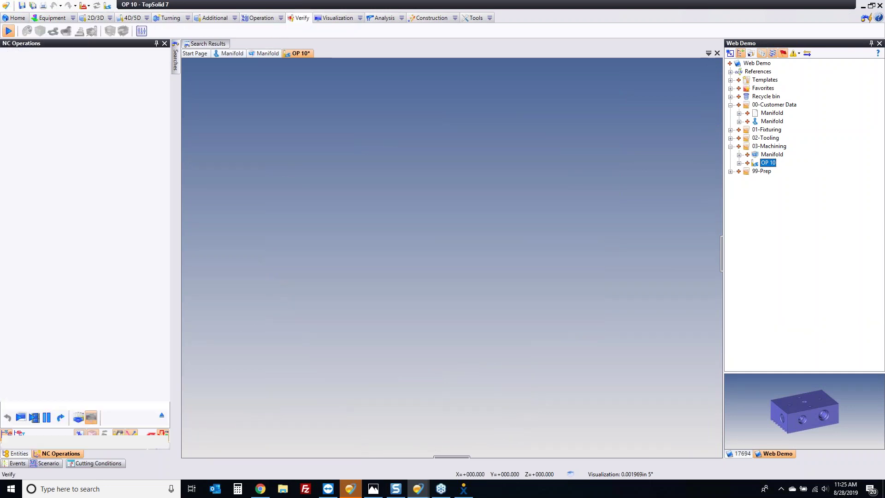
pyautogui.click(35, 418)
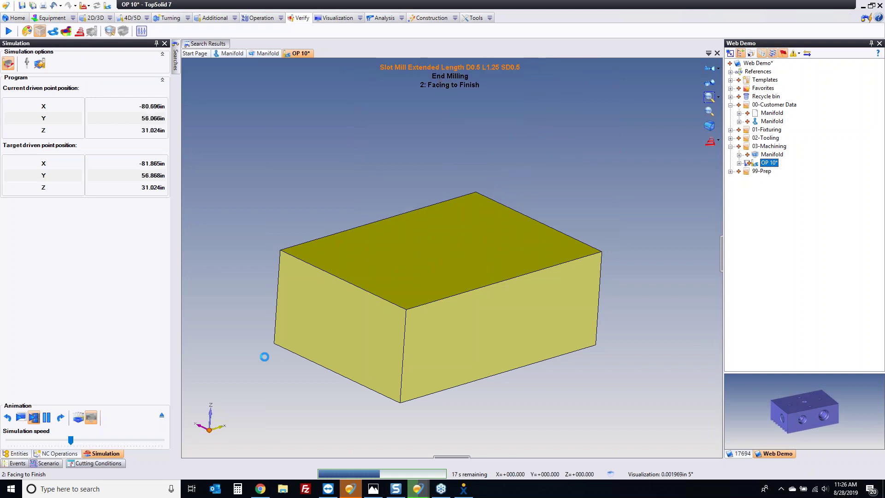
pyautogui.click(8, 417)
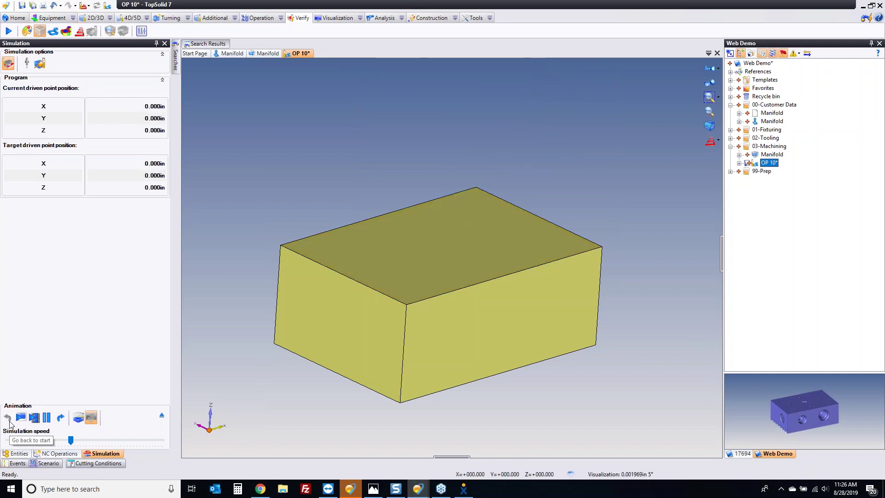
pyautogui.click(21, 418)
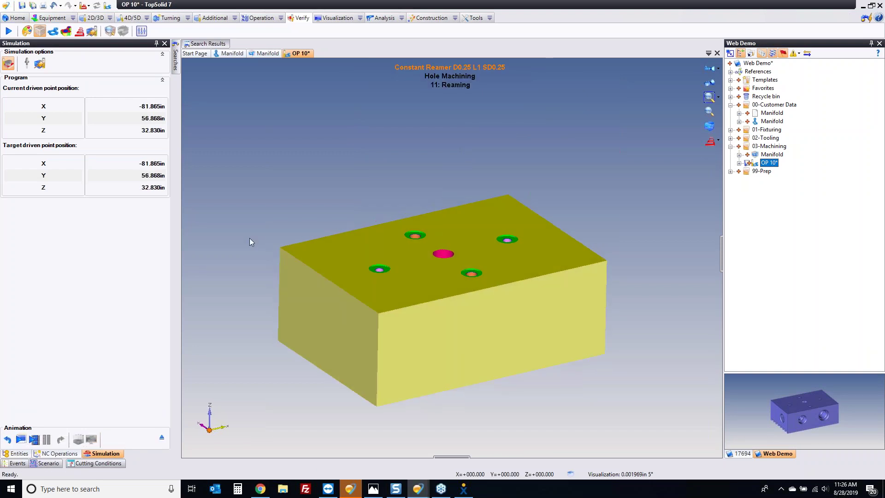
# - Display the verification's clashes and examine the first gouge of the operation 4 Centering/Pointing
pyautogui.scroll(5, 250, 239)
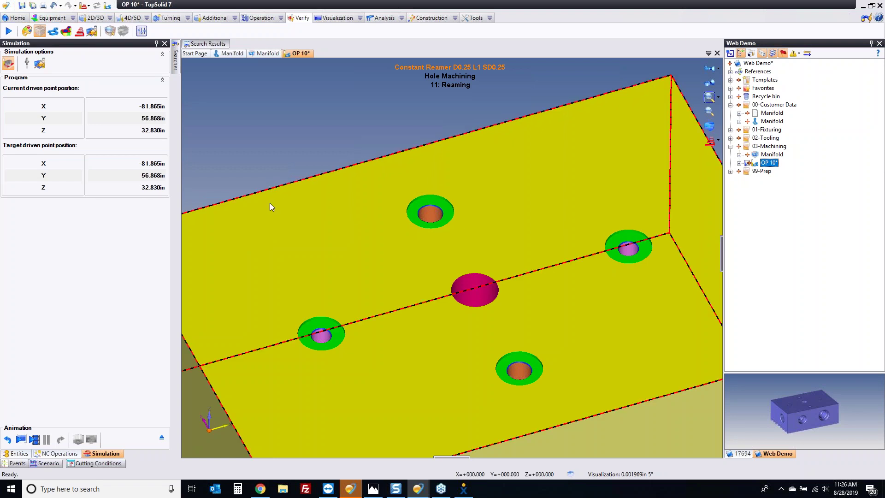
pyautogui.click(92, 32)
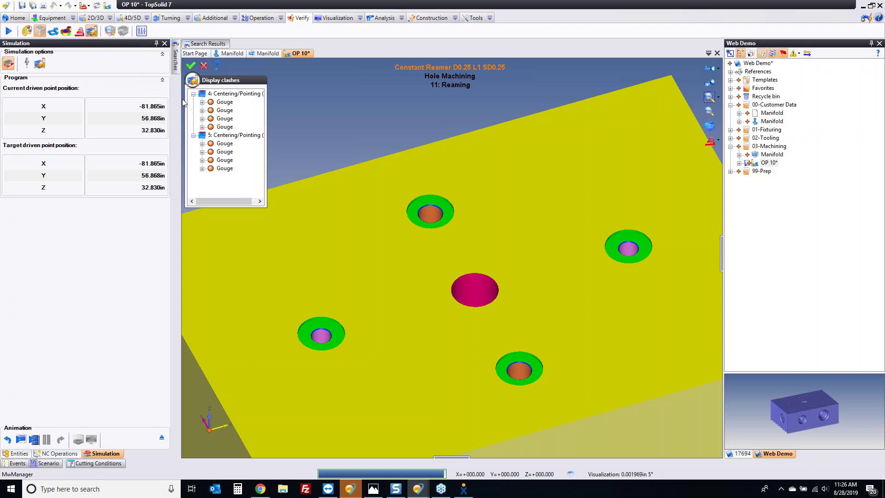
pyautogui.click(225, 102)
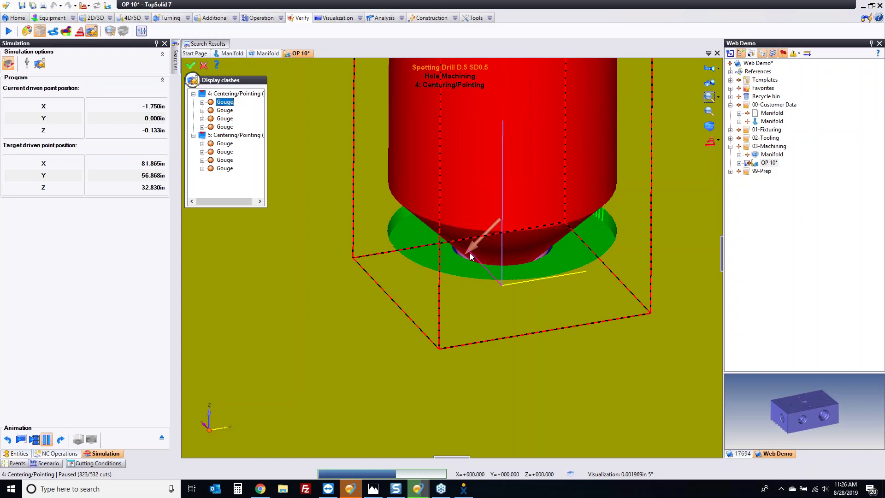
# - Close the clash display and exit the OP 10 verification
pyautogui.scroll(-5, 470, 256)
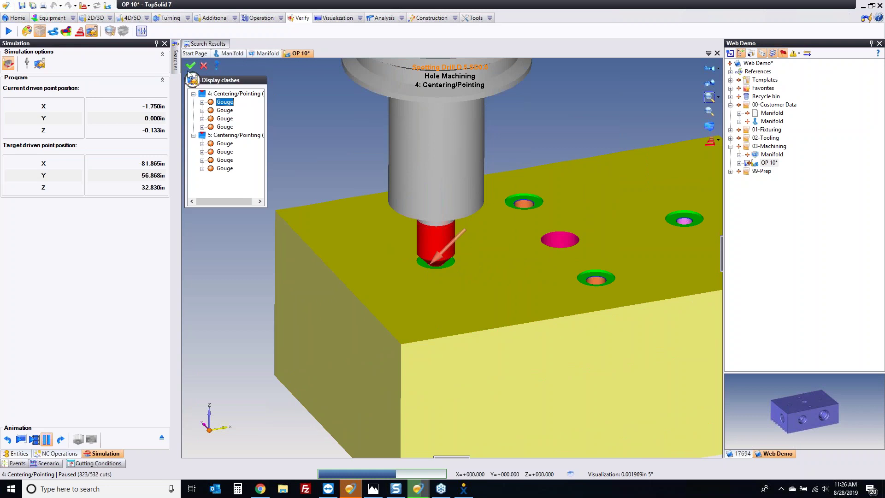
pyautogui.click(191, 67)
pyautogui.click(161, 437)
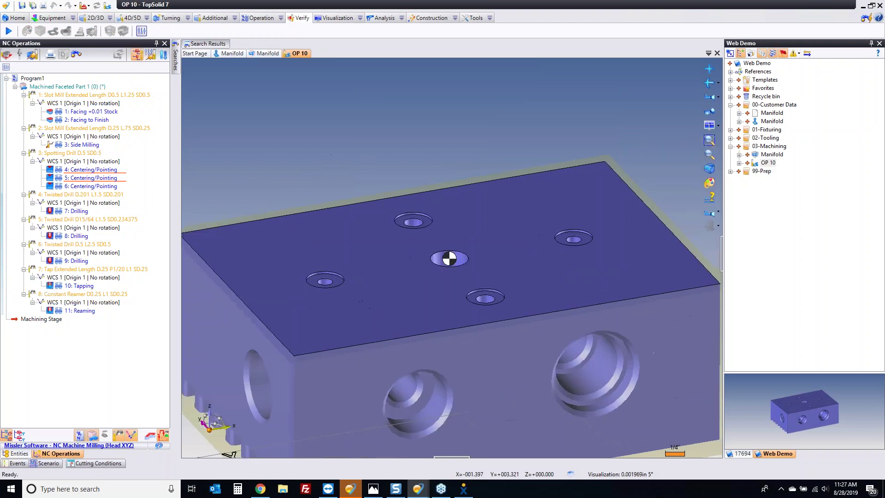
# - Create a drafting document from OP 10 with the imperial machining template Operations with drawings
pyautogui.rightClick(296, 53)
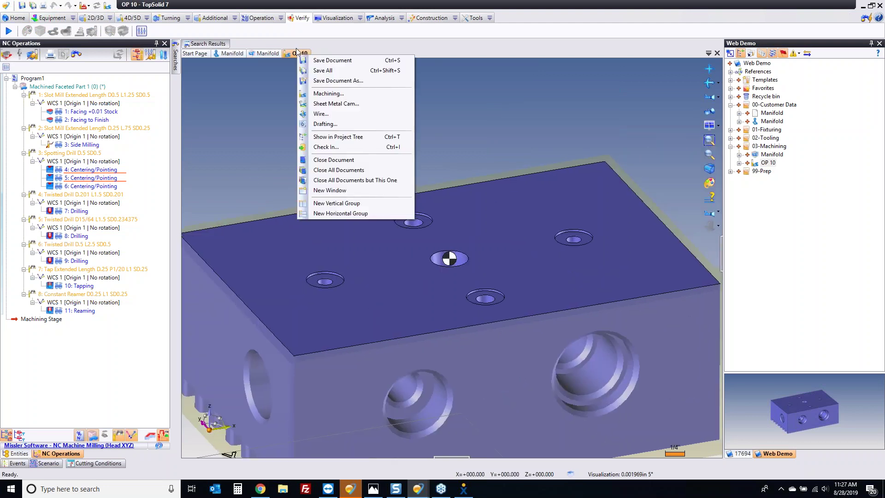
pyautogui.click(330, 124)
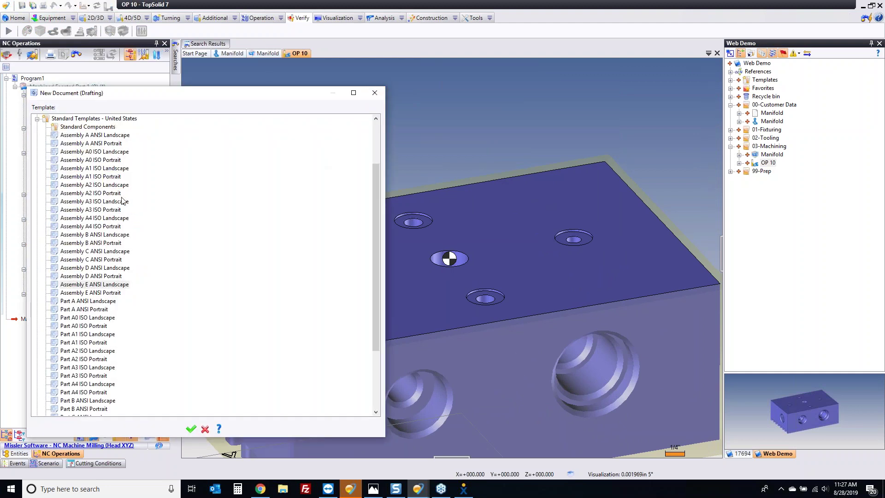
pyautogui.scroll(3, 100, 189)
pyautogui.click(37, 185)
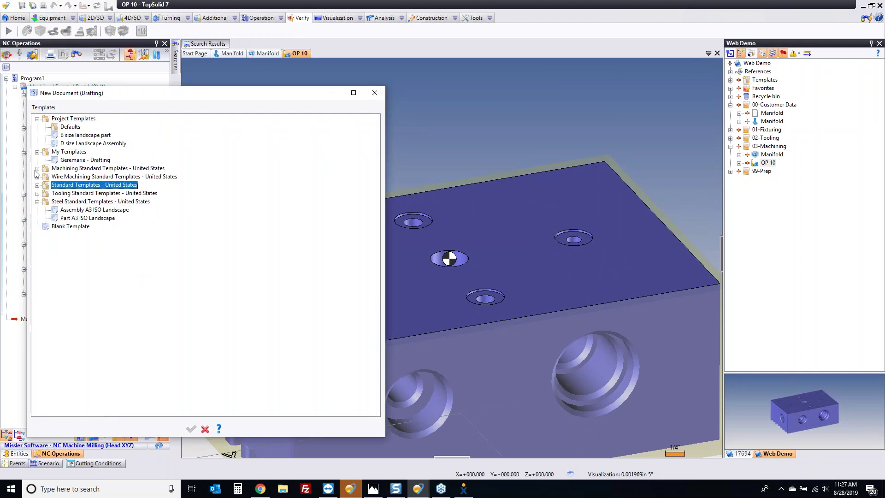
pyautogui.click(37, 168)
pyautogui.click(47, 185)
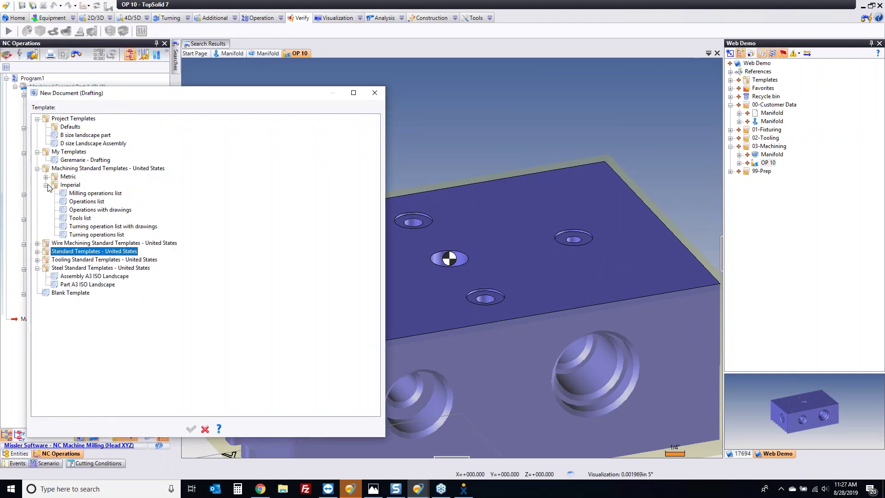
pyautogui.doubleClick(91, 211)
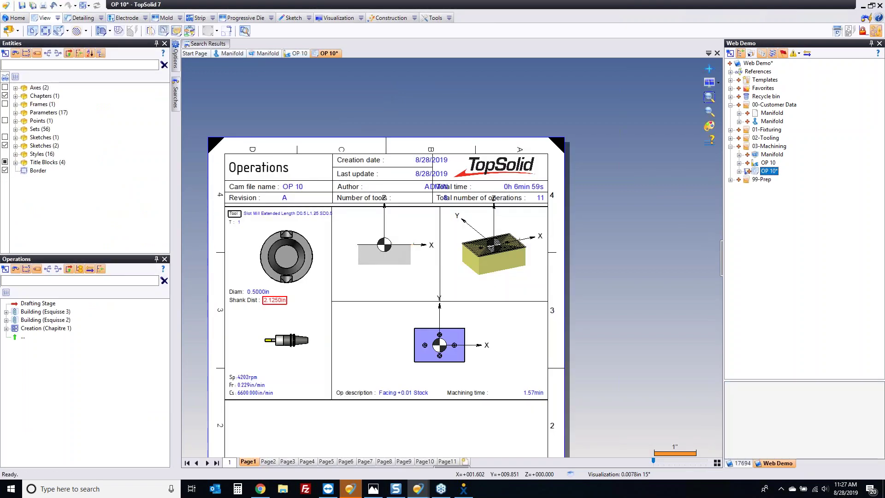
# - Examine the operations sheet's header, tool data, toolpath views and machining time on page 1, and browse the pages up to page 7
pyautogui.scroll(5, 533, 190)
pyautogui.scroll(1, 532, 189)
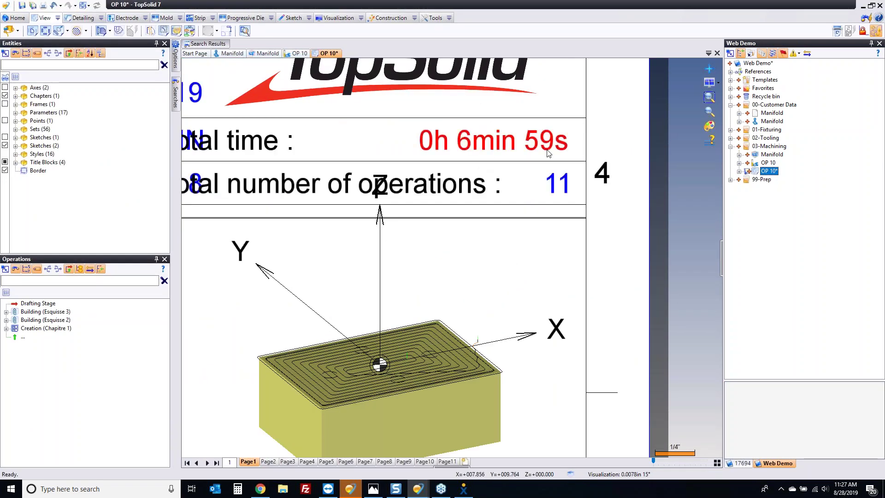
pyautogui.moveTo(502, 318); pyautogui.dragTo(627, 208, button='middle')
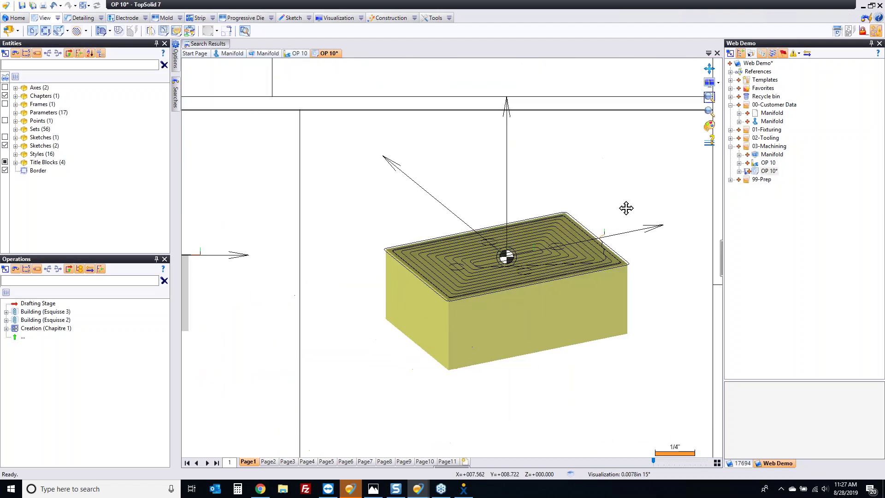
pyautogui.scroll(-1, 584, 265)
pyautogui.scroll(-3, 584, 265)
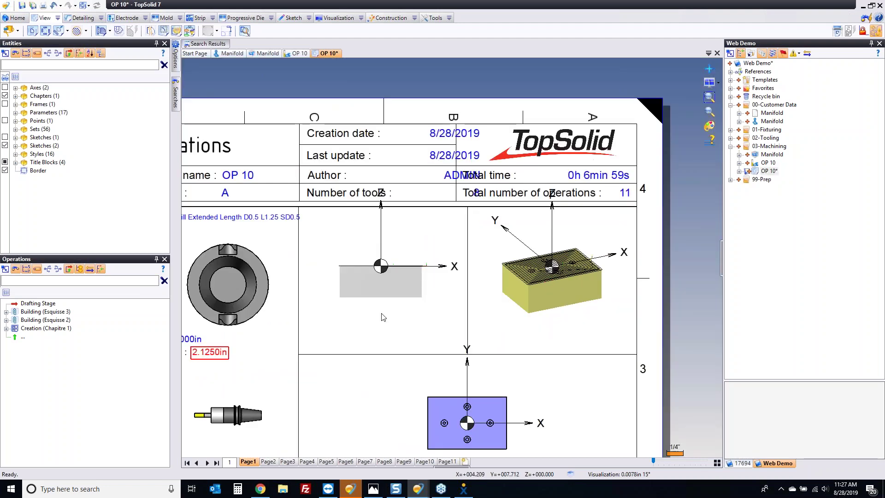
pyautogui.moveTo(332, 357); pyautogui.dragTo(465, 283, button='middle')
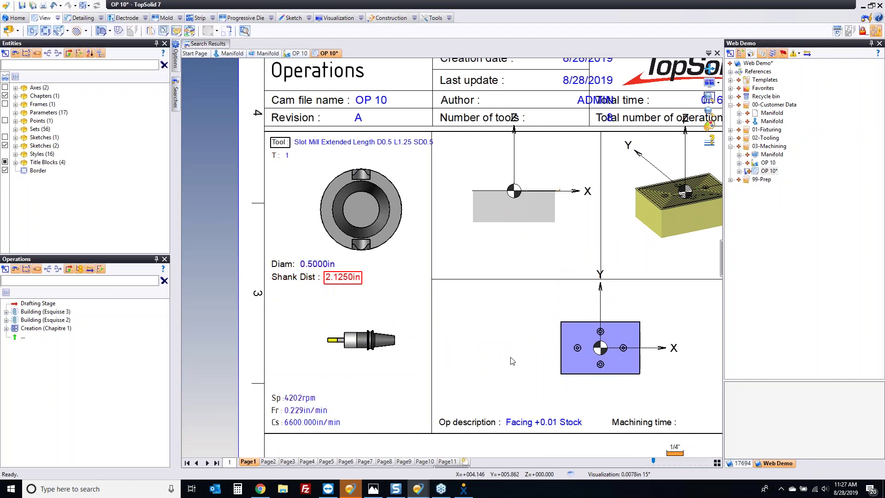
pyautogui.moveTo(510, 359); pyautogui.dragTo(419, 369, button='middle')
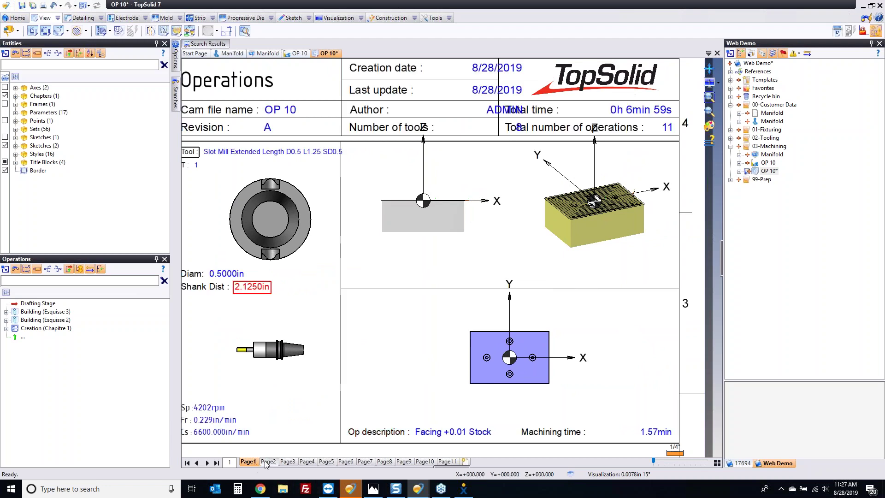
pyautogui.click(286, 461)
pyautogui.click(306, 461)
pyautogui.click(326, 461)
pyautogui.click(344, 461)
pyautogui.click(364, 461)
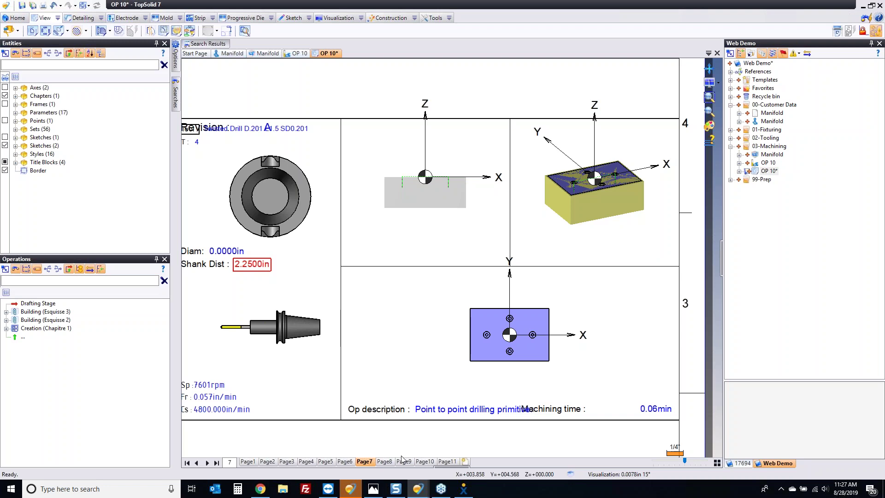
# - Save and close the OP 10 operations sheet
pyautogui.hotkey('ctrl', 's')
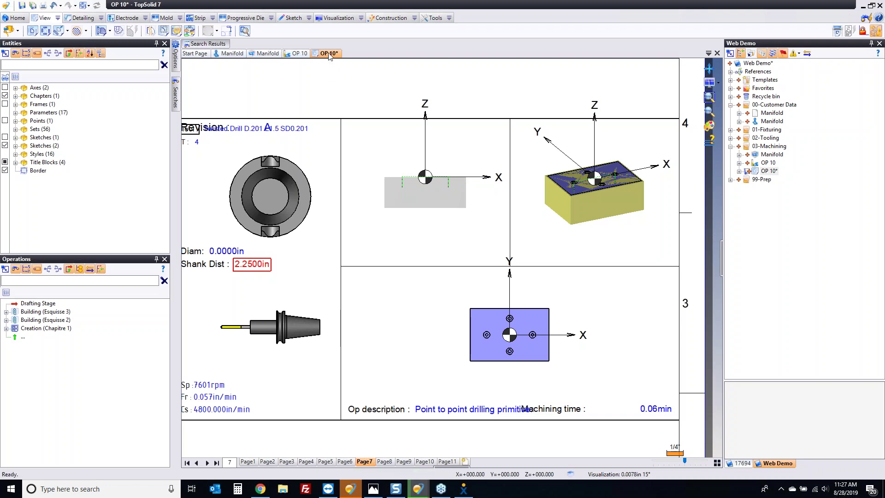
pyautogui.middleClick(329, 55)
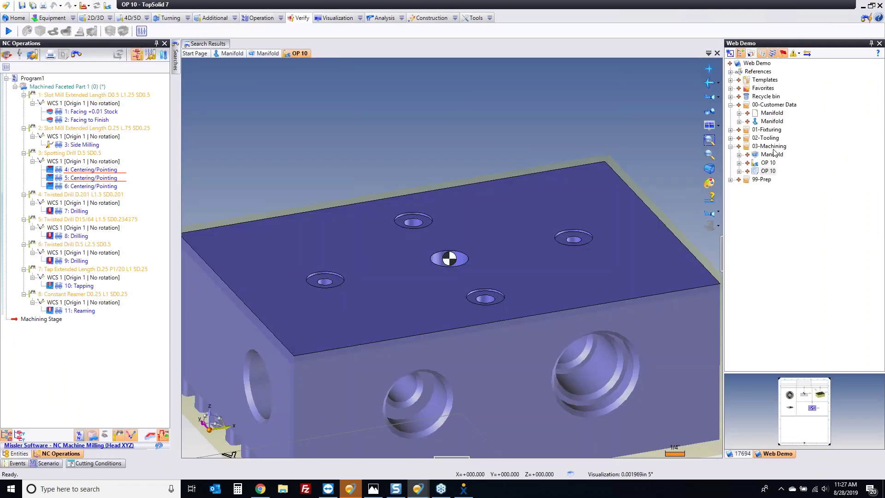
# - Create a folder named Documentation under 03-Machining and move the OP 10 drafting into it
pyautogui.rightClick(774, 147)
pyautogui.click(806, 265)
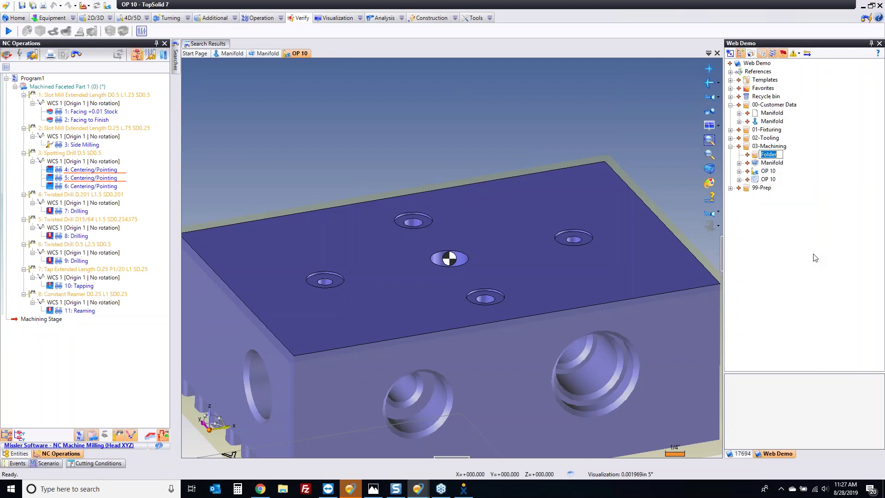
pyautogui.write('Documentation')
pyautogui.press('Return')
pyautogui.moveTo(768, 178); pyautogui.dragTo(779, 155)
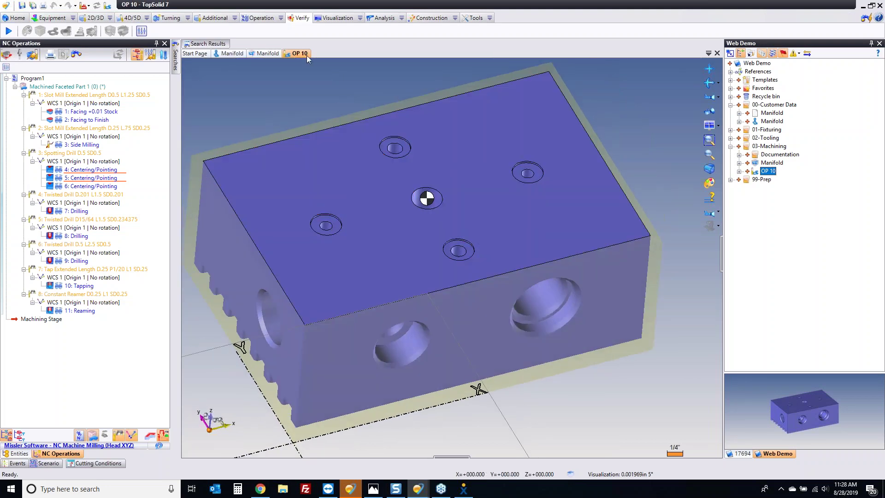
# - Create a new machining document from OP 10, accepting its remaining stock with 0.001in facetting tolerance and 5° angular tolerance
pyautogui.rightClick(302, 53)
pyautogui.rightClick(303, 54)
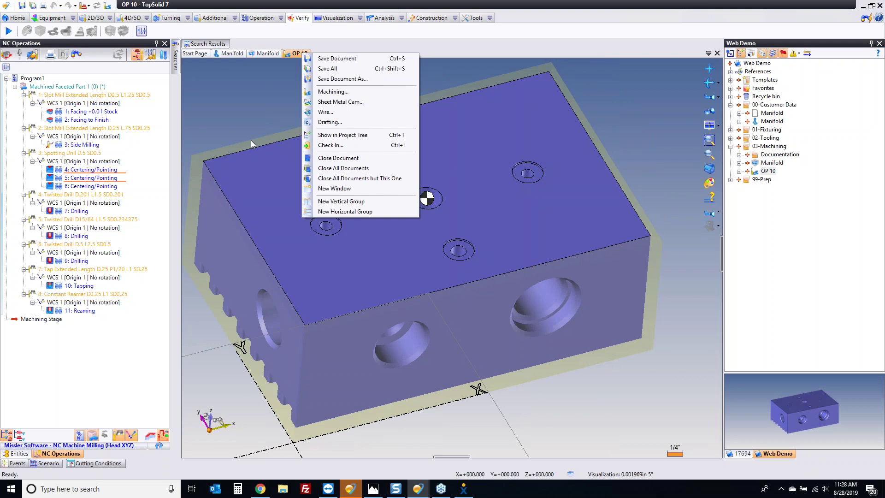
pyautogui.click(358, 93)
pyautogui.click(82, 220)
pyautogui.doubleClick(82, 222)
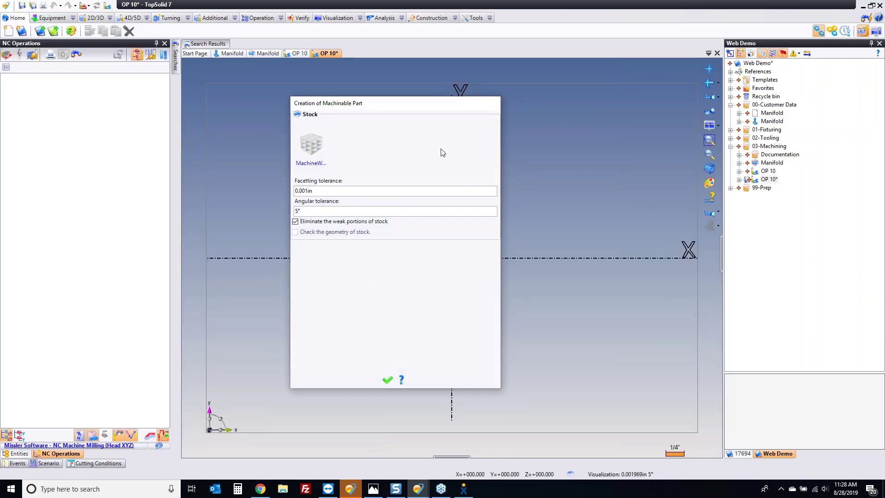
pyautogui.click(388, 379)
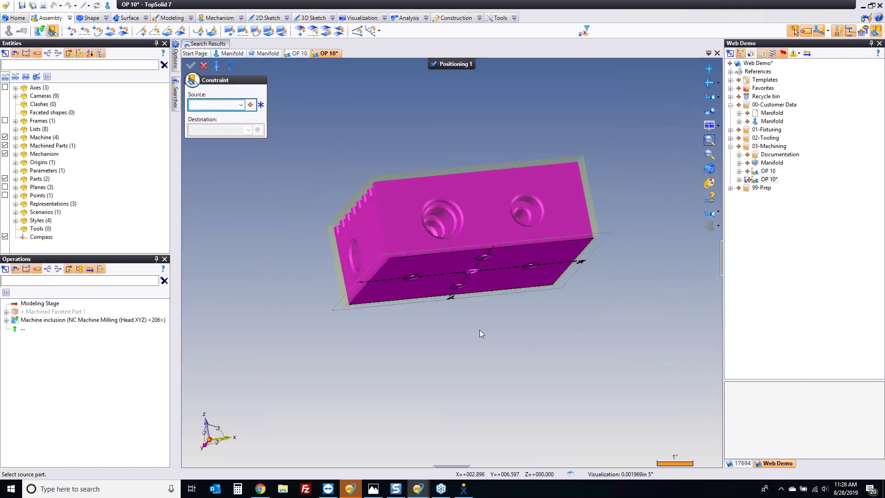
# - Position the flipped manifold with its drilled face on the machine plane and two adjacent side faces on the X and Y axes
pyautogui.click(433, 299)
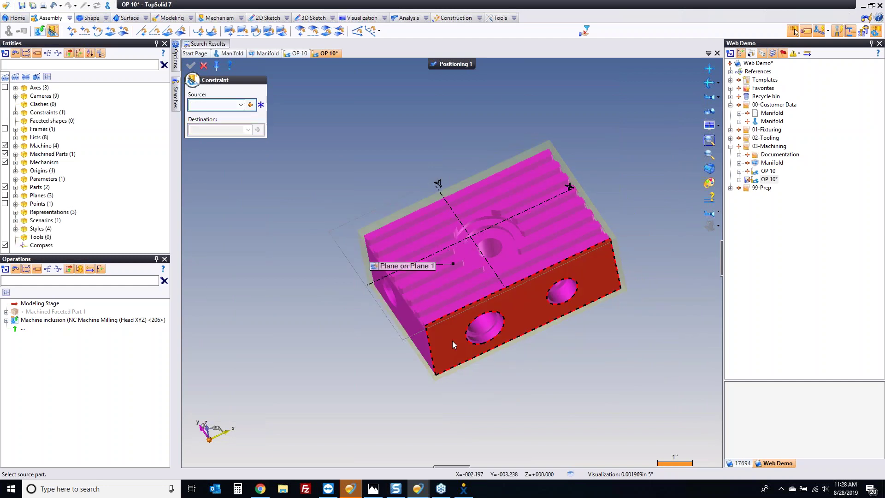
pyautogui.click(452, 341)
pyautogui.click(453, 244)
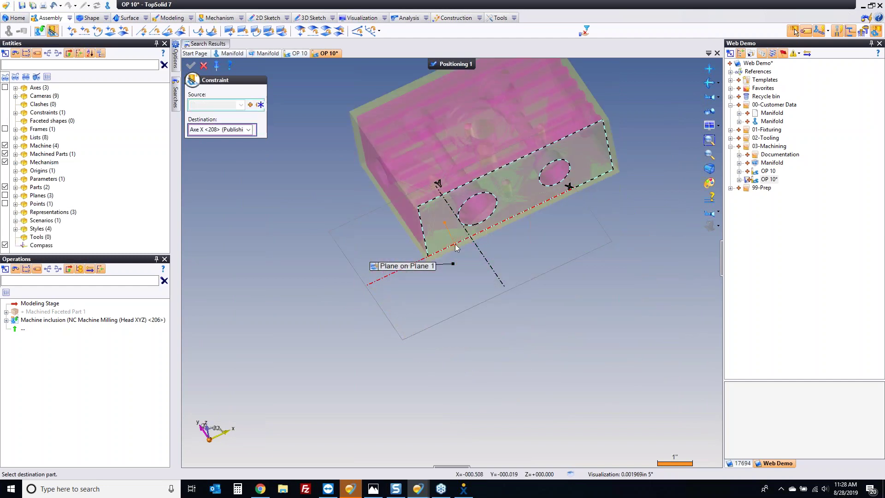
pyautogui.click(410, 226)
pyautogui.click(486, 258)
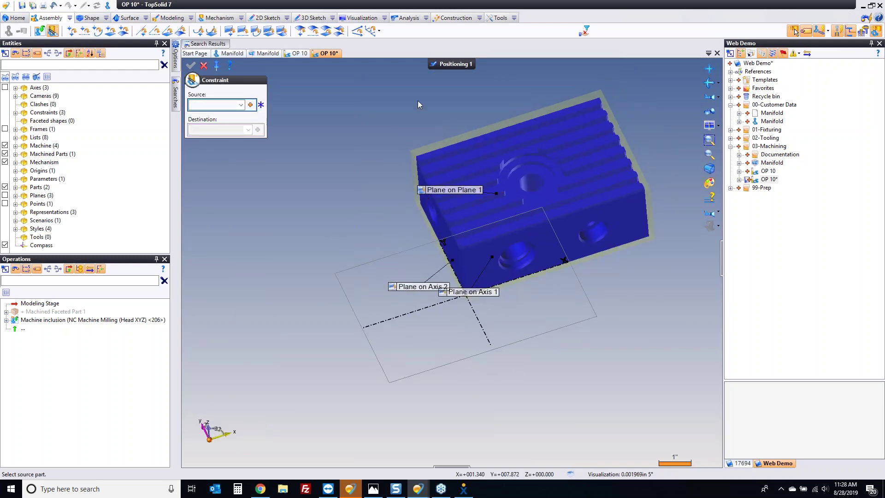
pyautogui.click(446, 63)
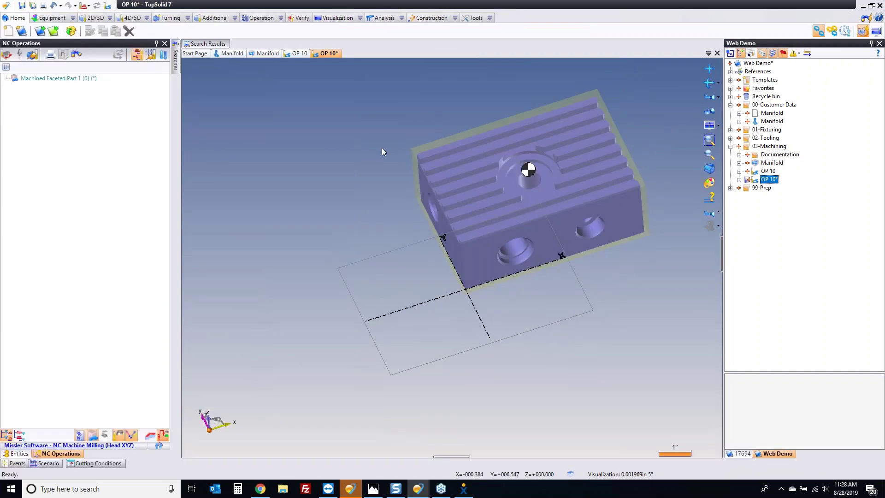
# - Add an end milling operation on the top face of the manifold's outer fin using the Facing (+0.01in) preset
pyautogui.moveTo(381, 148); pyautogui.dragTo(298, 170, button='middle')
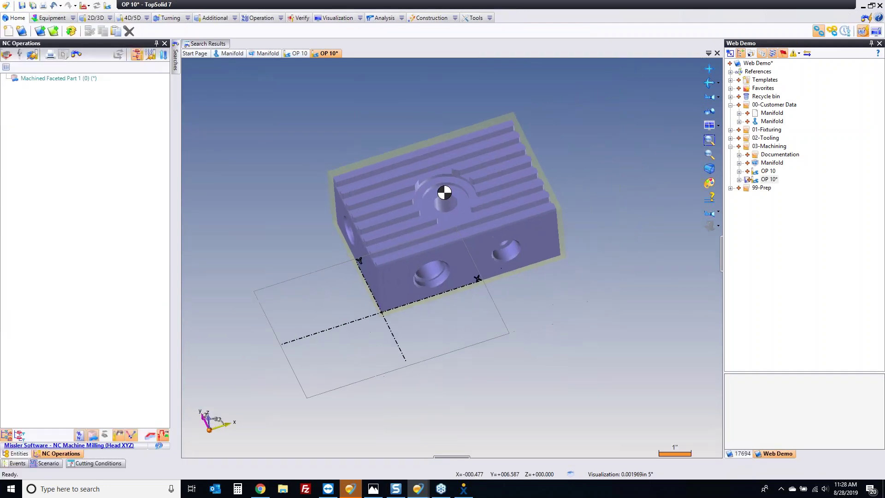
pyautogui.rightClick(356, 172)
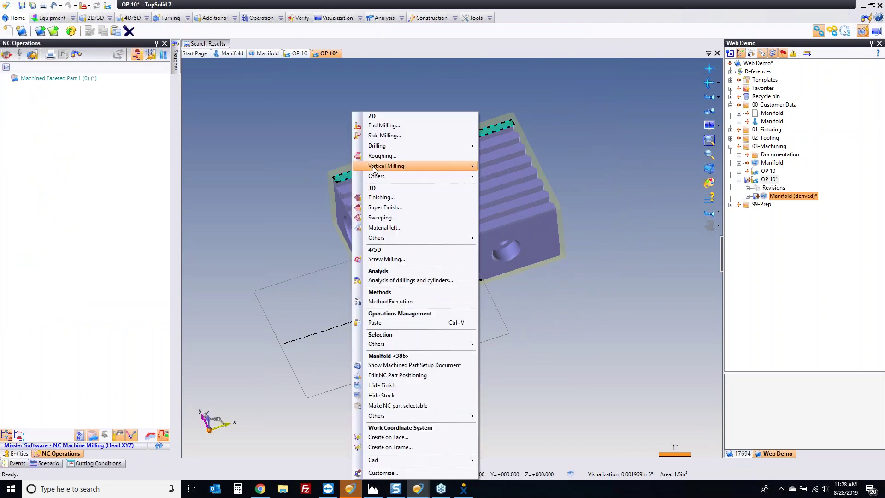
pyautogui.click(405, 129)
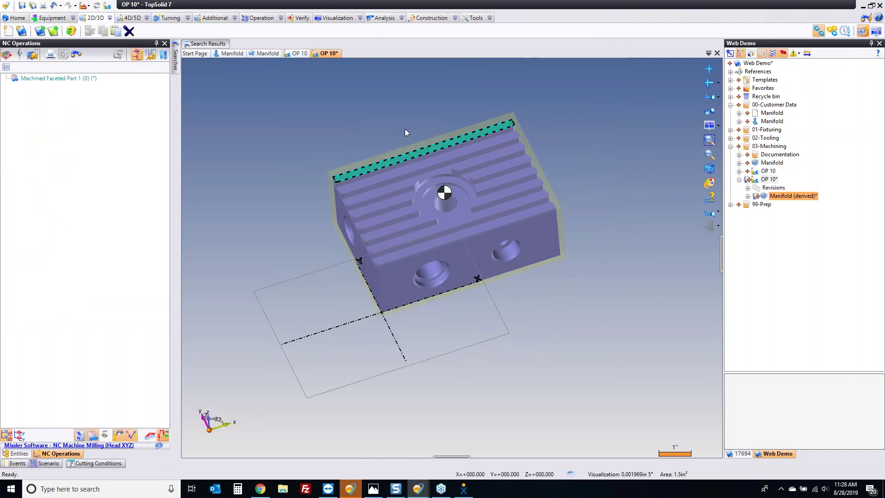
pyautogui.click(193, 98)
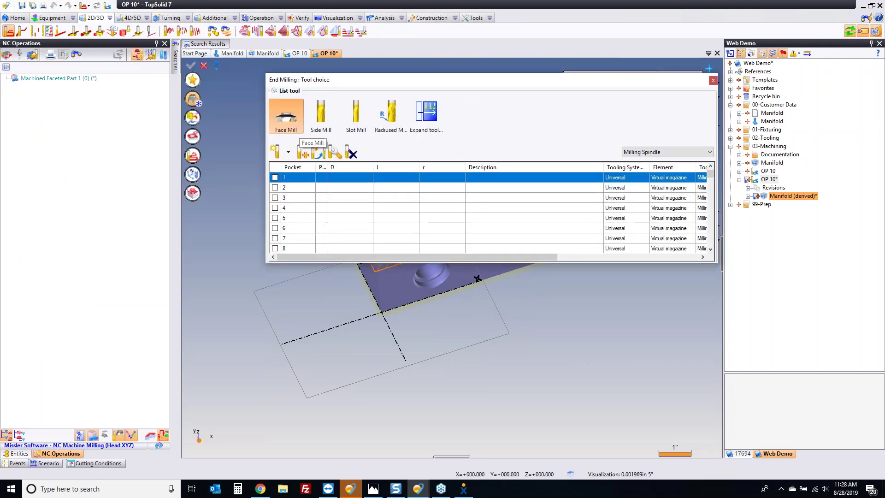
pyautogui.click(193, 80)
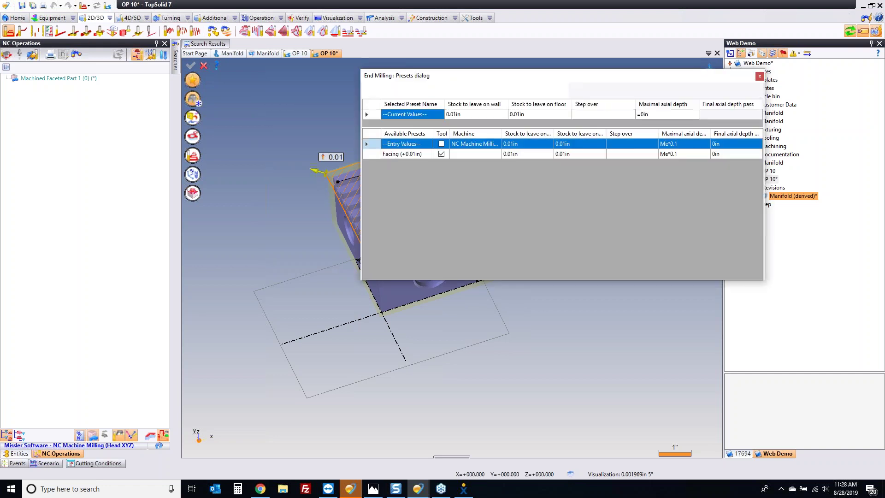
pyautogui.click(404, 154)
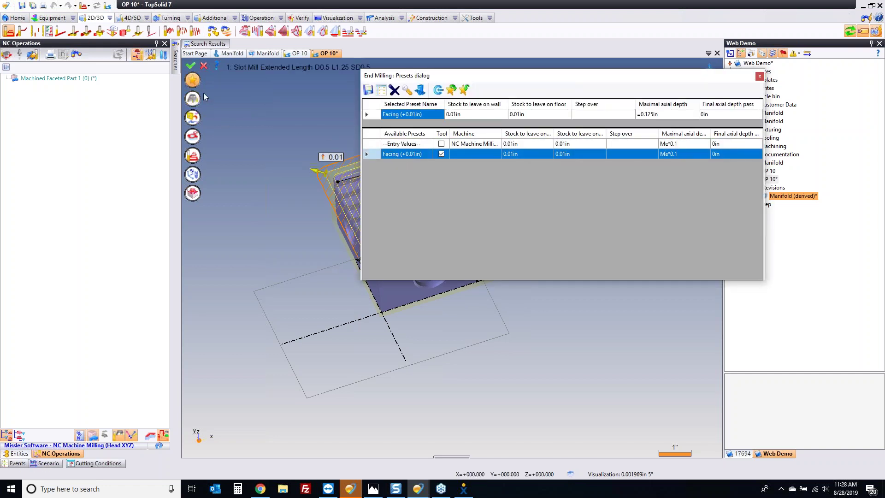
pyautogui.click(190, 66)
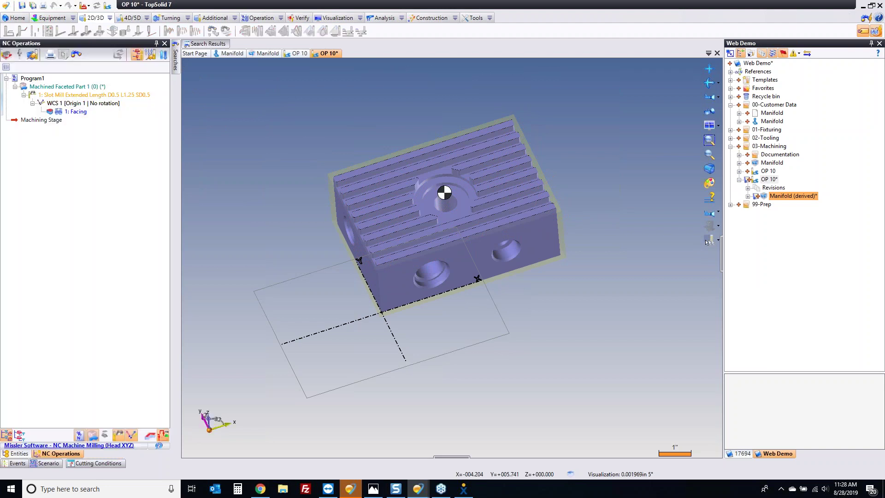
# - Rename the new facing operation as Facing +0.01
pyautogui.click(71, 115)
pyautogui.click(77, 113)
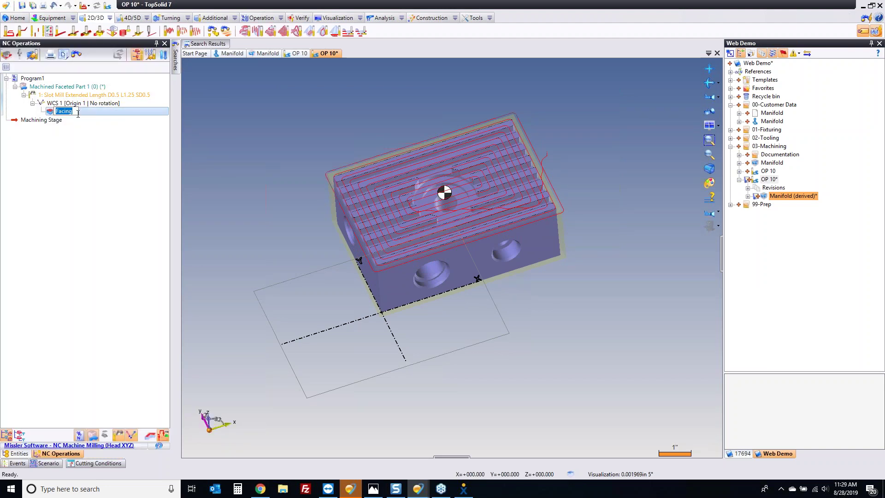
pyautogui.write('Facing')
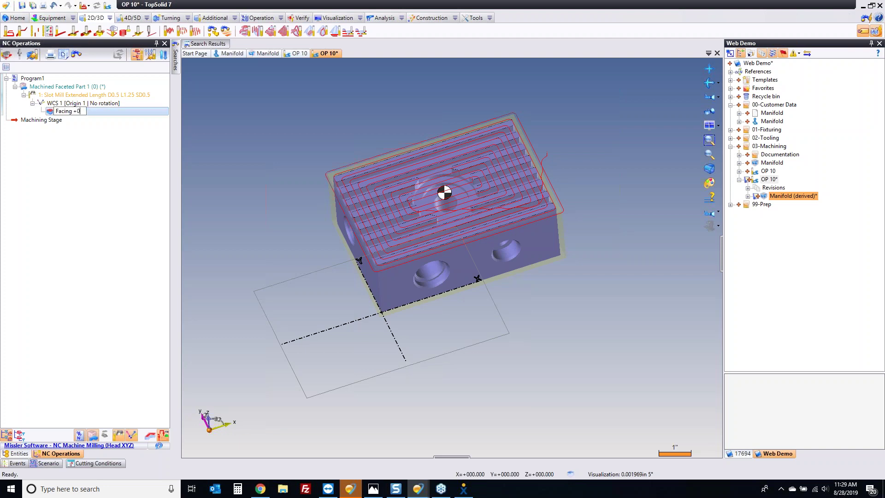
pyautogui.press('Return')
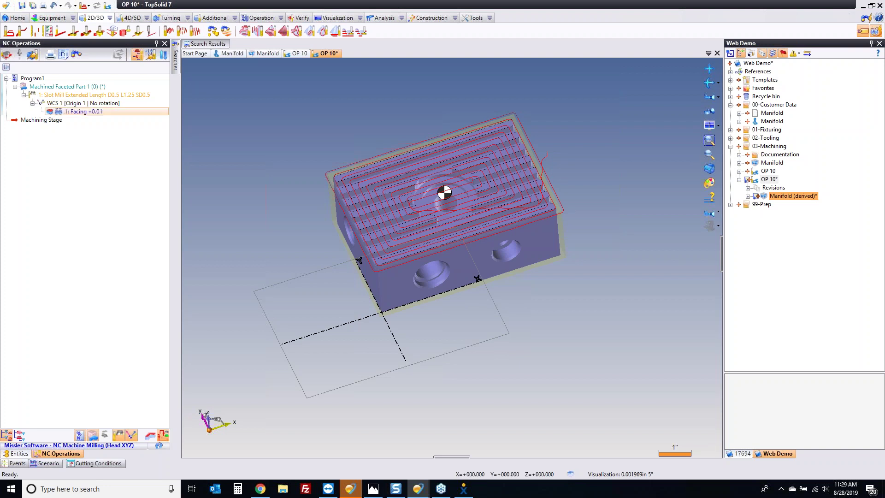
# - Duplicate the Facing +0.01 operation and select the copy
pyautogui.hotkey('ctrl', 'c')
pyautogui.hotkey('ctrl', 'v')
pyautogui.click(82, 120)
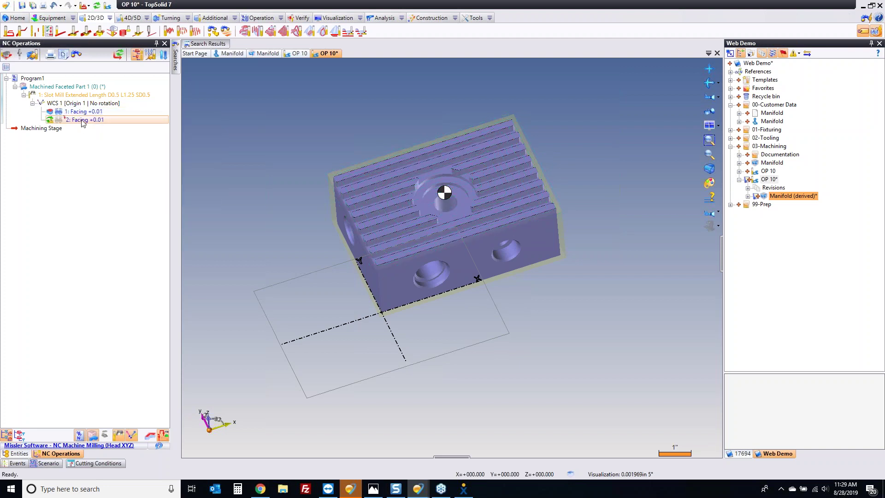
# - Set the stock left by the copied facing operation to 0
pyautogui.doubleClick(83, 121)
pyautogui.write('0')
pyautogui.press('Return')
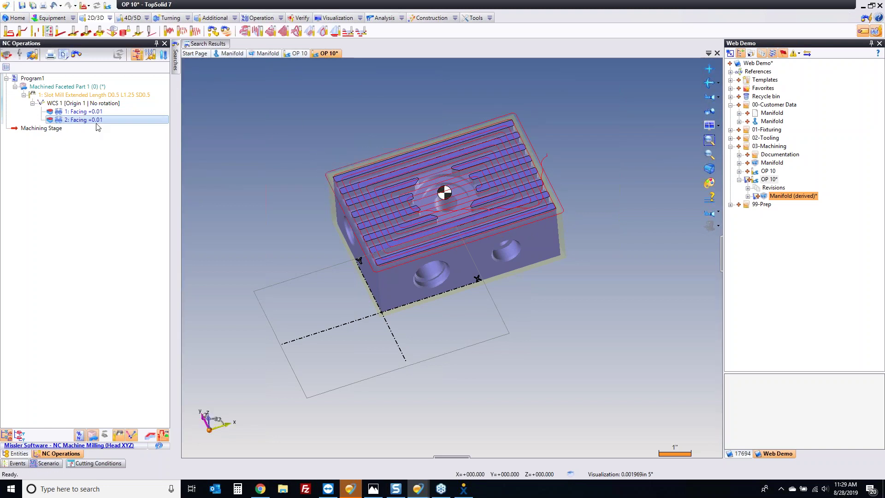
# - Rename the copied facing operation as Facing to finish and save the machining document
pyautogui.click(90, 120)
pyautogui.click(90, 120)
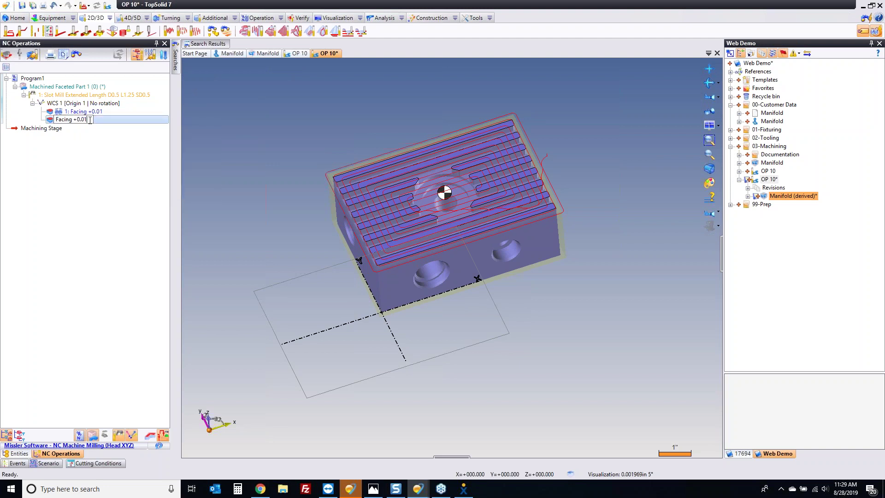
pyautogui.press('BackSpace')
pyautogui.press('BackSpace')
pyautogui.write('to finish')
pyautogui.press('Return')
pyautogui.click(280, 106)
pyautogui.hotkey('ctrl', 's')
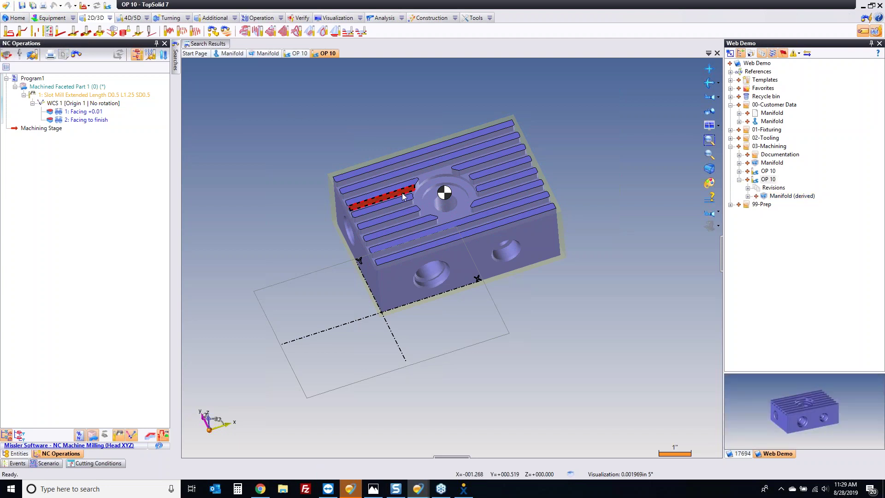
# - Create an end milling operation on the recessed floor face between the manifold's fins
pyautogui.scroll(5, 402, 196)
pyautogui.rightClick(458, 164)
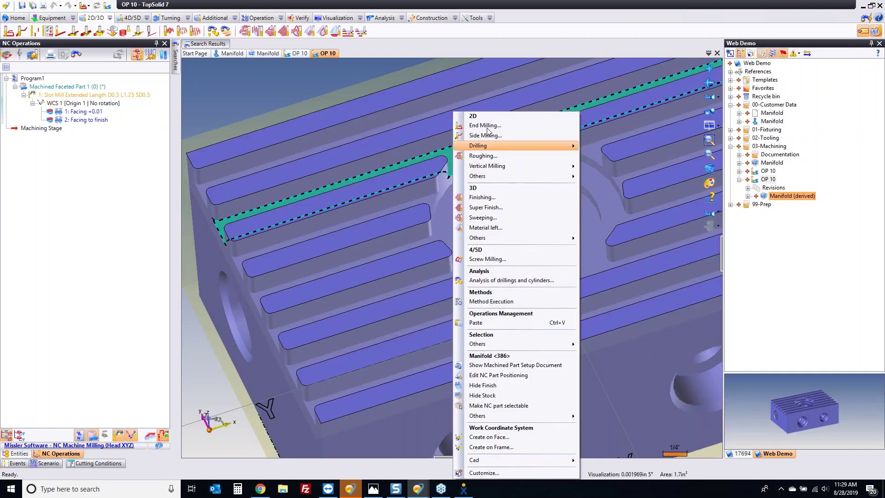
pyautogui.click(488, 129)
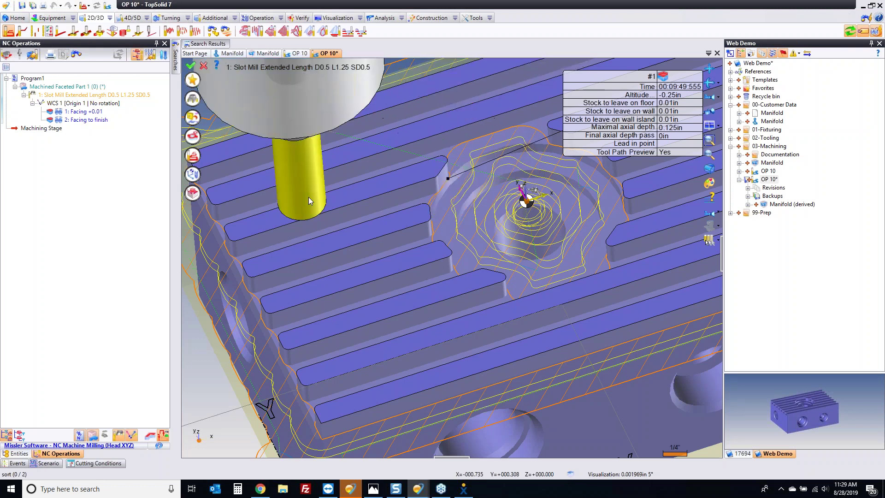
# - Load the 0.25 in diameter Slot Mill Extended Length D.25 L.75 SD0.25 into pocket 2 as the end milling tool
pyautogui.click(194, 102)
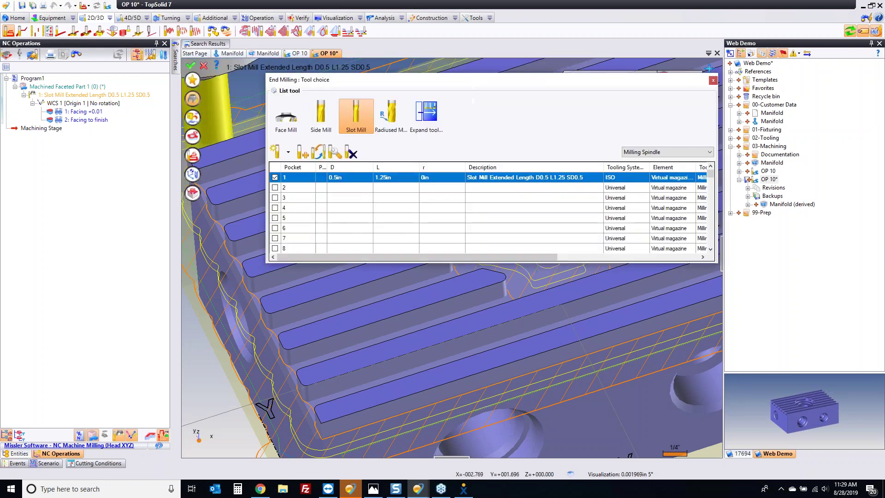
pyautogui.click(351, 186)
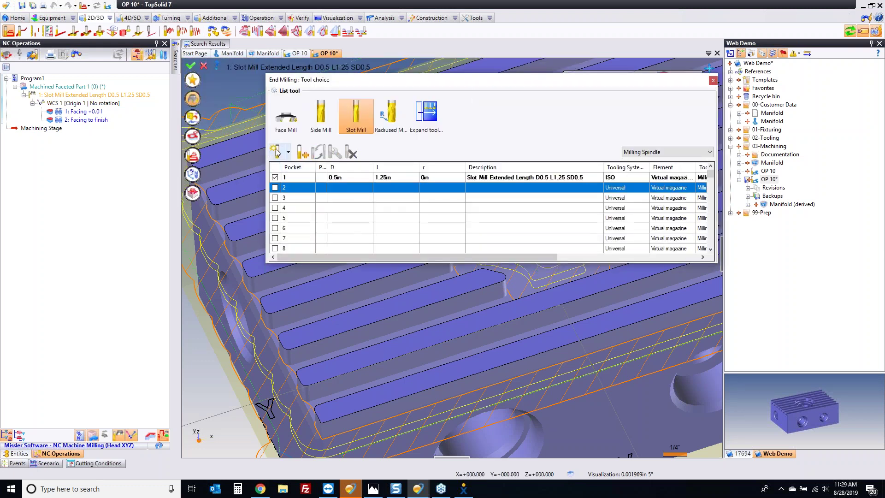
pyautogui.doubleClick(351, 189)
pyautogui.click(440, 153)
pyautogui.click(436, 162)
pyautogui.write('.25')
pyautogui.press('Tab')
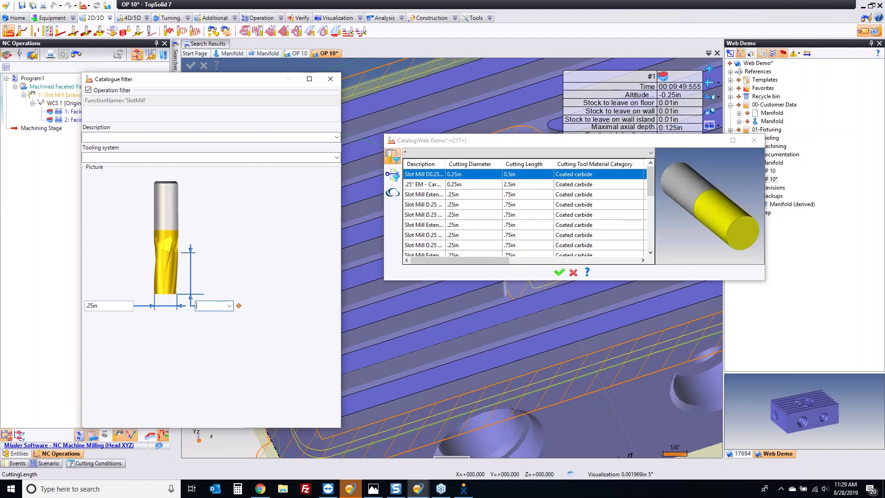
pyautogui.click(477, 195)
pyautogui.click(559, 272)
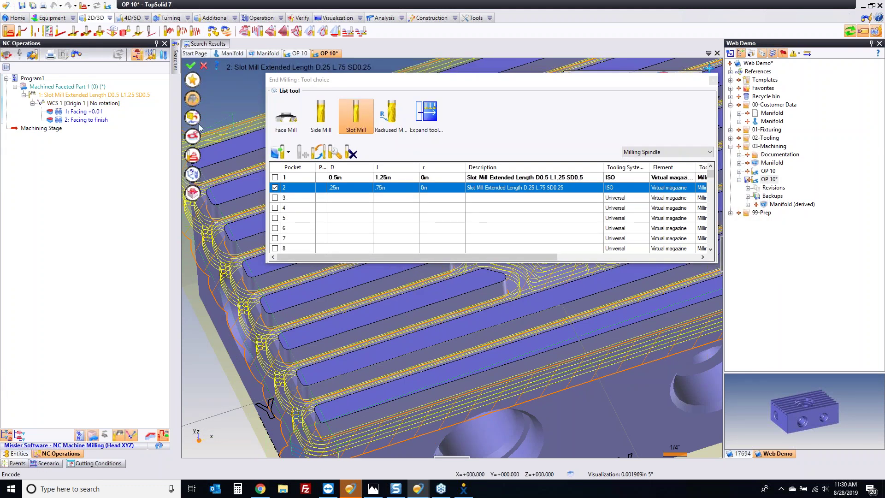
pyautogui.click(193, 99)
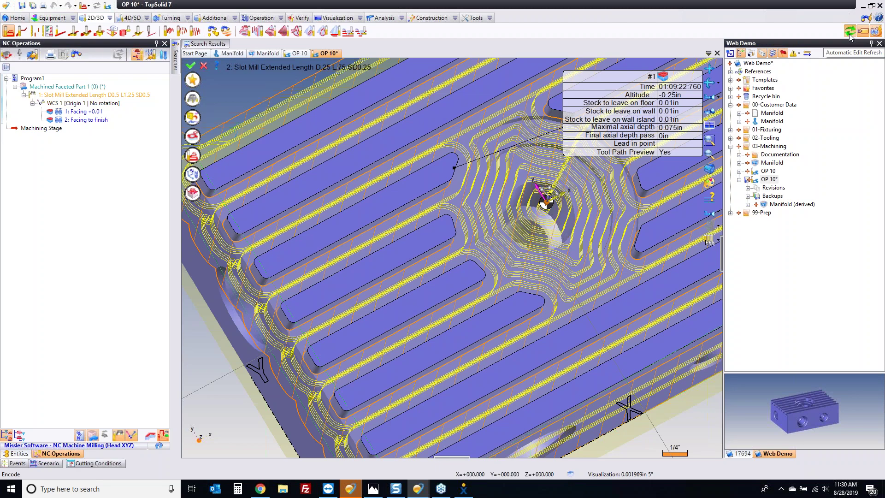
# - Set the cutting speed to 350 ft/min and the tooth feed rate to 0.003 in, and accept the end milling operation
pyautogui.moveTo(591, 189); pyautogui.dragTo(449, 163, button='middle')
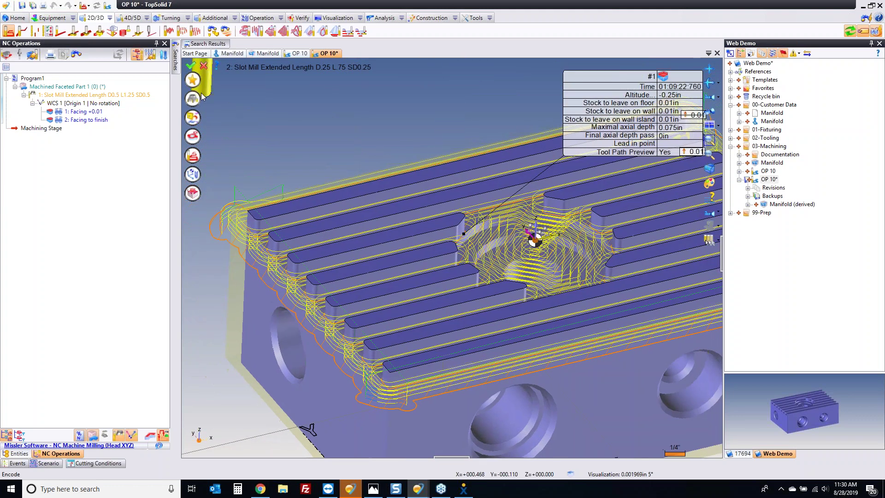
pyautogui.click(193, 119)
pyautogui.click(117, 138)
pyautogui.write('350ft/min')
pyautogui.press('Tab')
pyautogui.write('.0')
pyautogui.press('Tab')
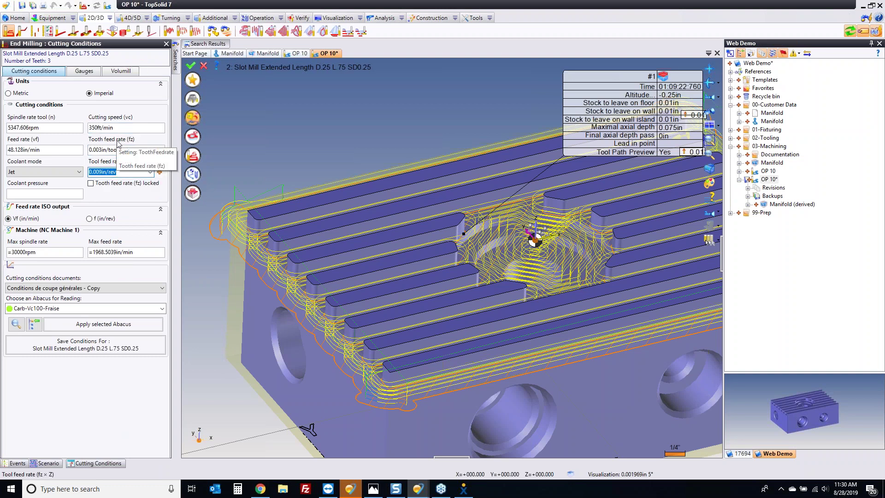
pyautogui.click(191, 66)
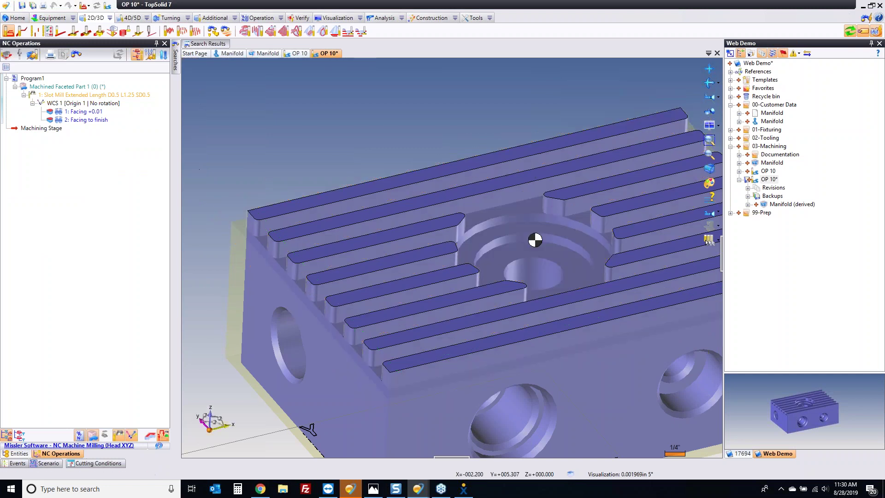
pyautogui.click(708, 239)
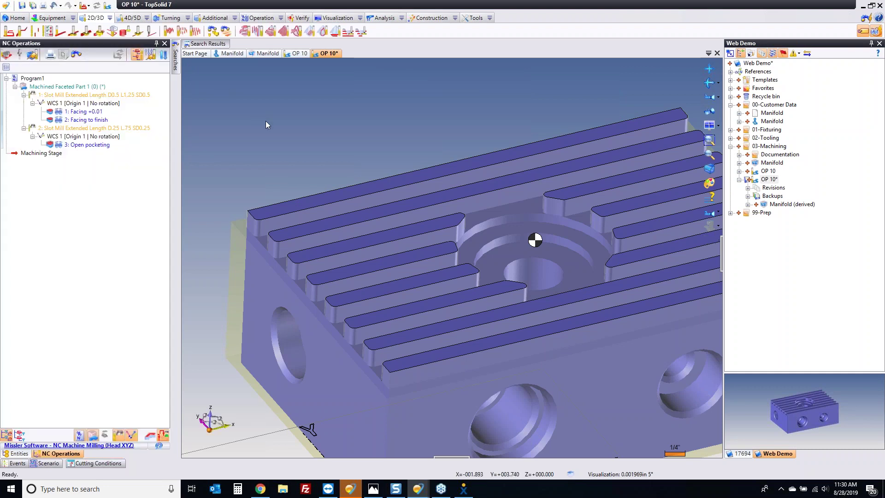
# - Create a side milling operation on the outermost fin's inner wall with a maximal axial depth of 1 in
pyautogui.rightClick(279, 224)
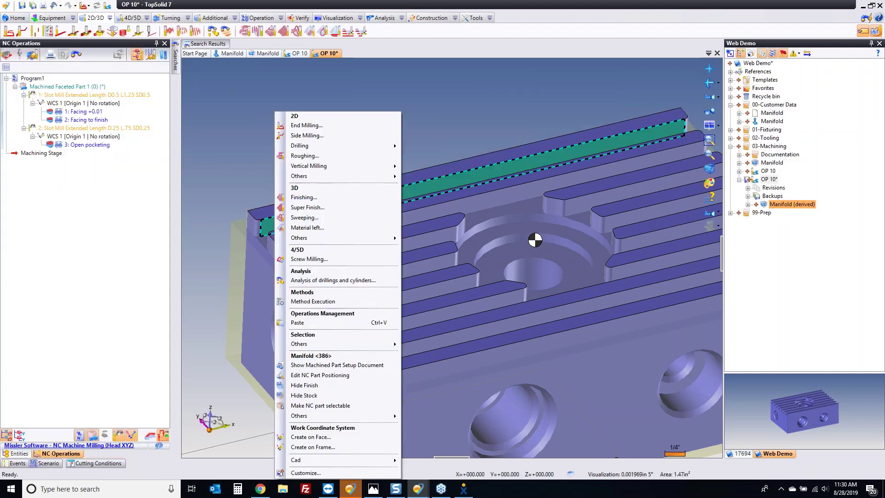
pyautogui.click(332, 137)
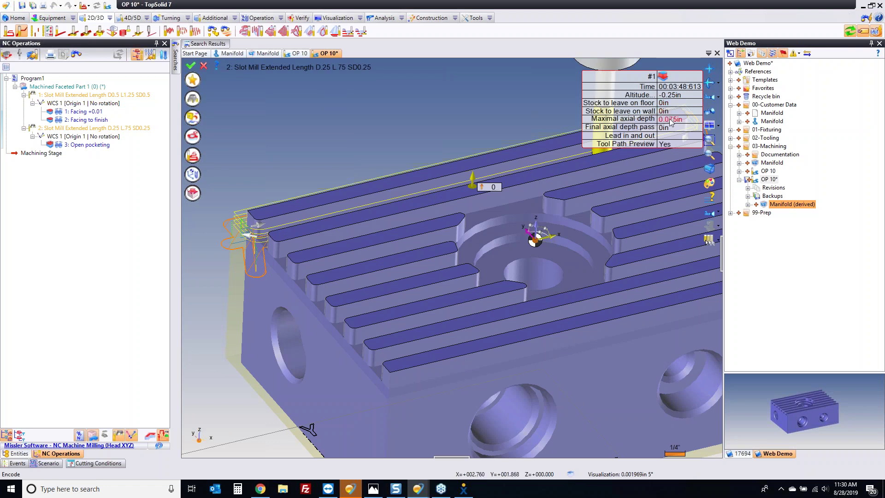
pyautogui.click(670, 120)
pyautogui.write('1')
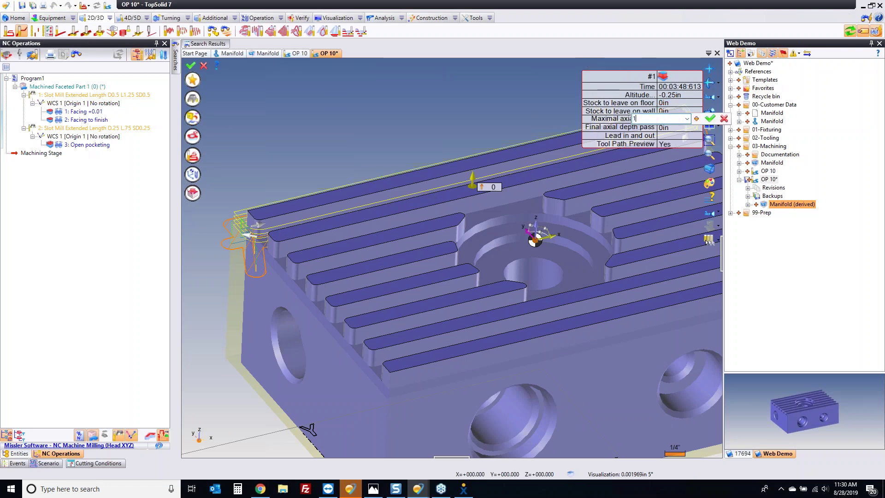
pyautogui.press('Return')
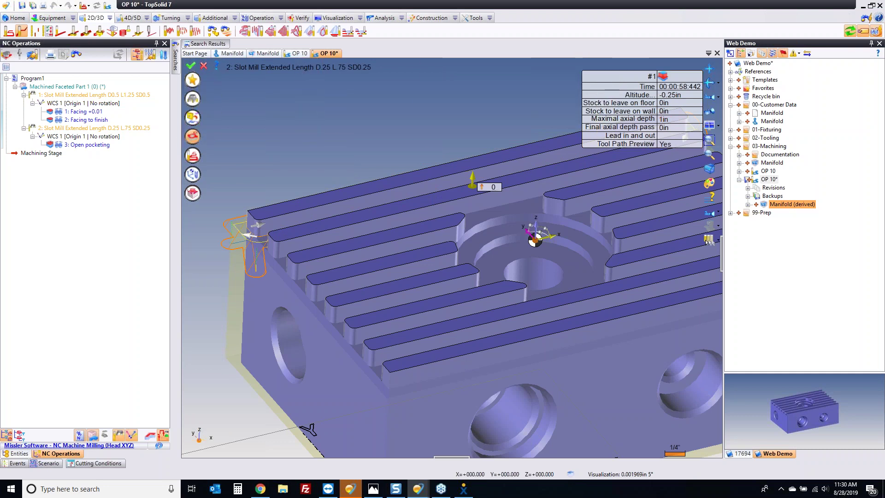
# - Add the matching side walls of the successive neighbouring fins to the side milling geometry
pyautogui.click(193, 137)
pyautogui.click(331, 259)
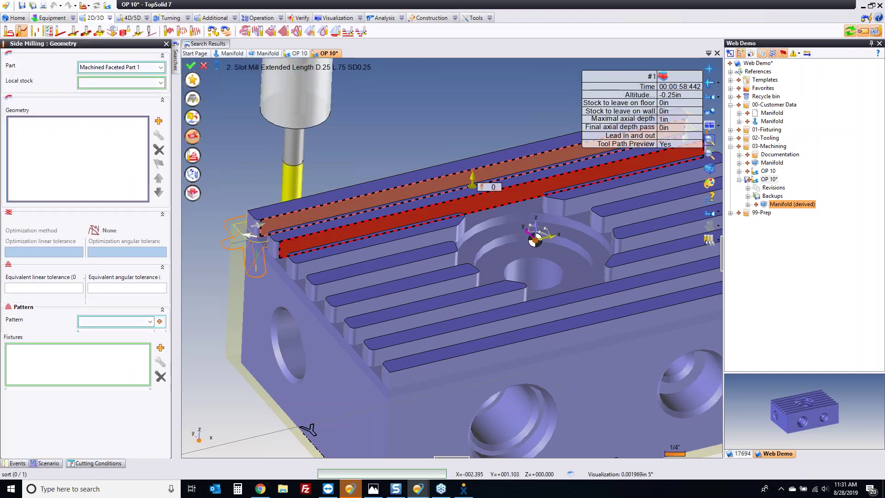
pyautogui.click(347, 282)
pyautogui.click(364, 305)
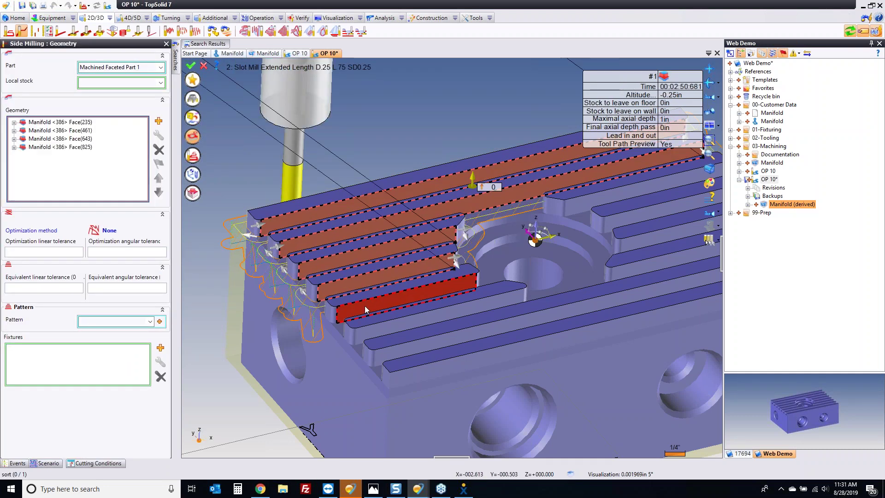
pyautogui.click(375, 330)
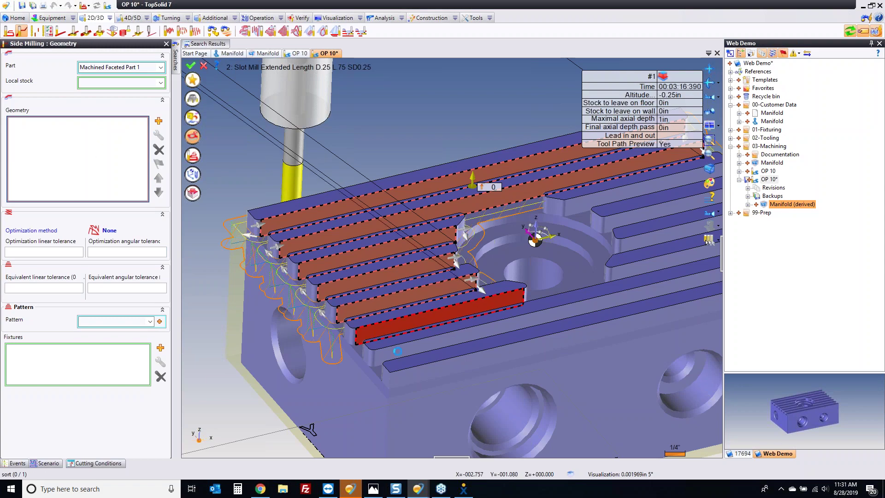
pyautogui.click(469, 325)
# - Add the walls of the short fins across the central bore to the side milling geometry and accept the operation
pyautogui.moveTo(469, 325); pyautogui.dragTo(432, 244, button='middle')
pyautogui.click(410, 244)
pyautogui.moveTo(482, 359); pyautogui.dragTo(477, 353, button='middle')
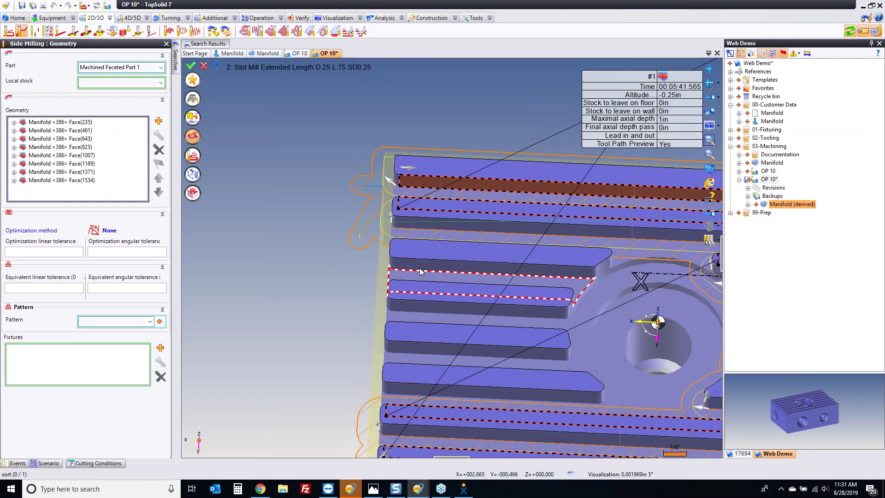
pyautogui.click(422, 276)
pyautogui.click(422, 307)
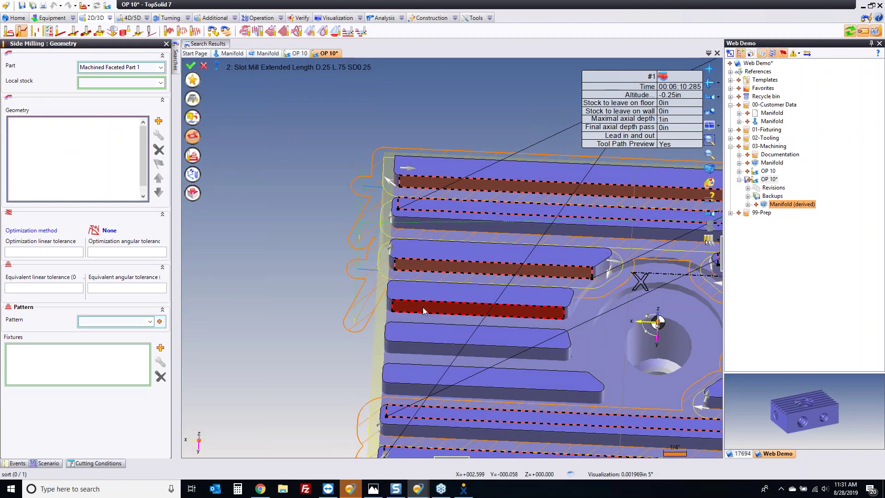
pyautogui.click(413, 345)
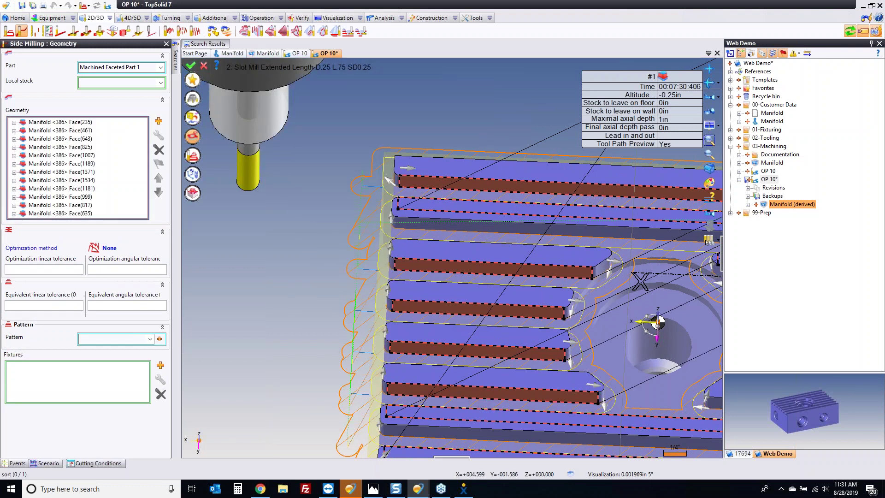
pyautogui.click(191, 68)
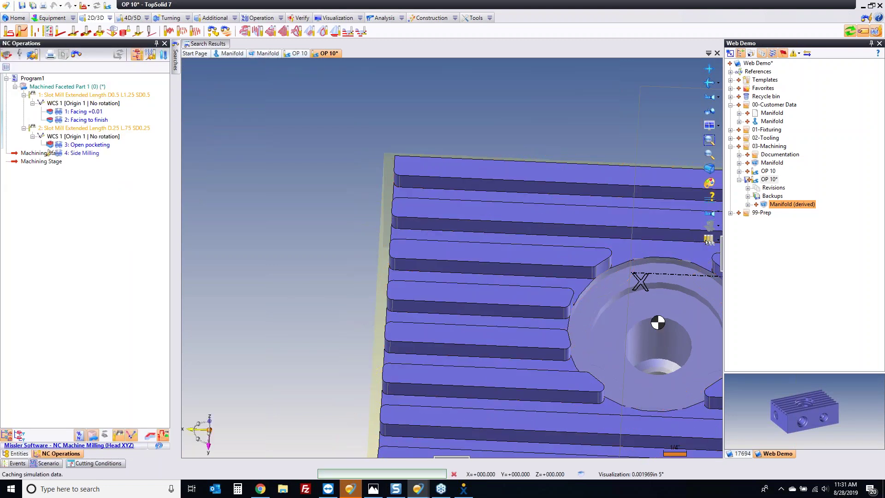
# - Create an end milling operation on the central bore's ring-shaped step using the 0.5 in slot mill from pocket 1
pyautogui.moveTo(438, 295)
pyautogui.mouseDown(button='middle')
pyautogui.moveTo(489, 258)
pyautogui.moveTo(452, 263)
pyautogui.moveTo(447, 313)
pyautogui.moveTo(450, 300)
pyautogui.mouseUp(button='middle')
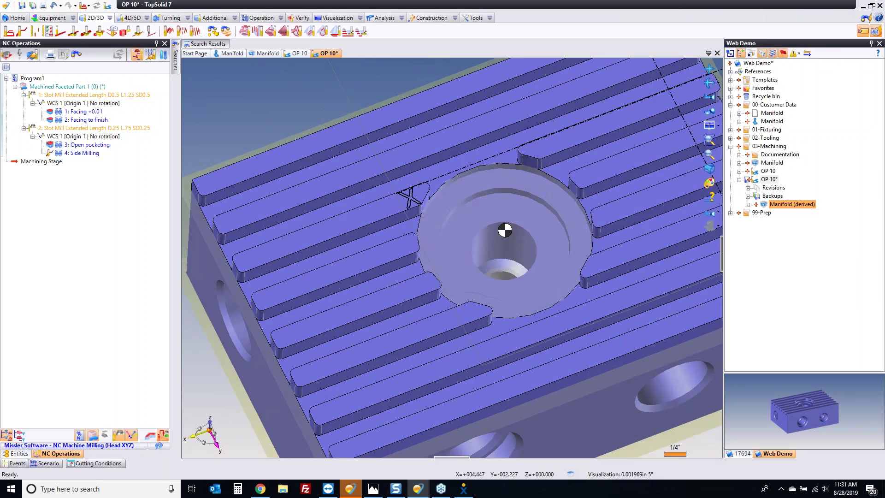
pyautogui.scroll(4, 491, 189)
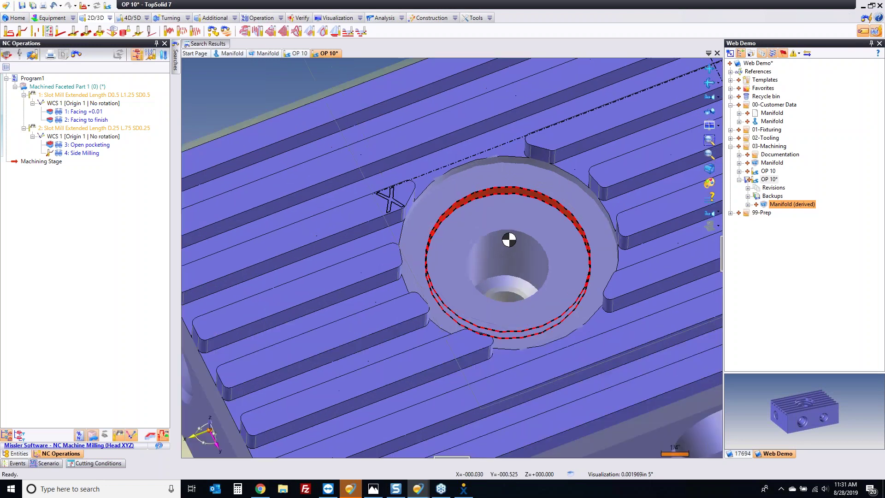
pyautogui.scroll(-2, 488, 239)
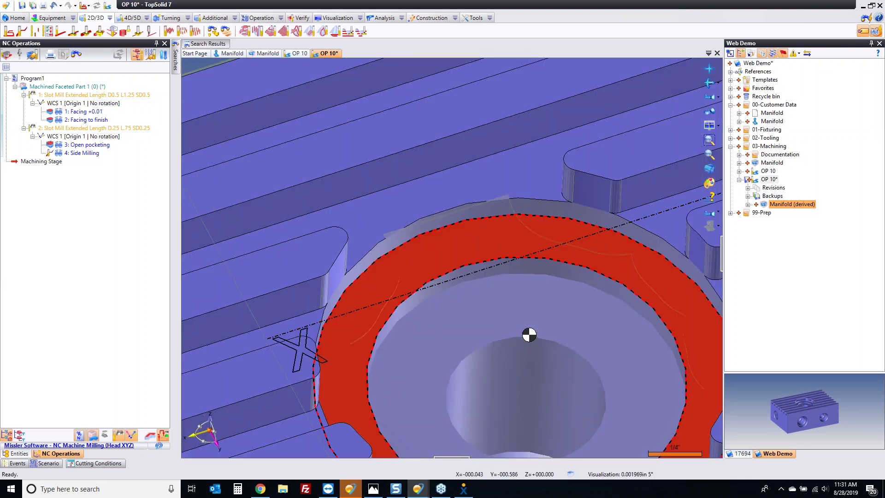
pyautogui.rightClick(488, 239)
pyautogui.click(527, 126)
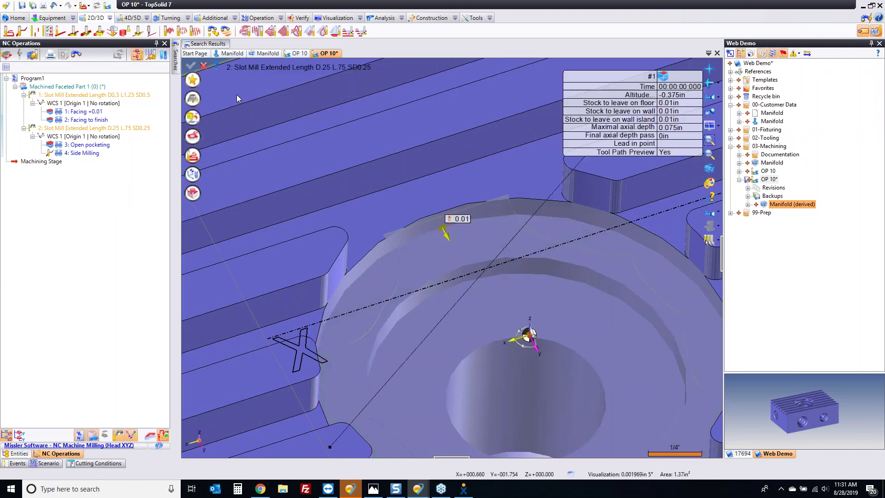
pyautogui.click(192, 98)
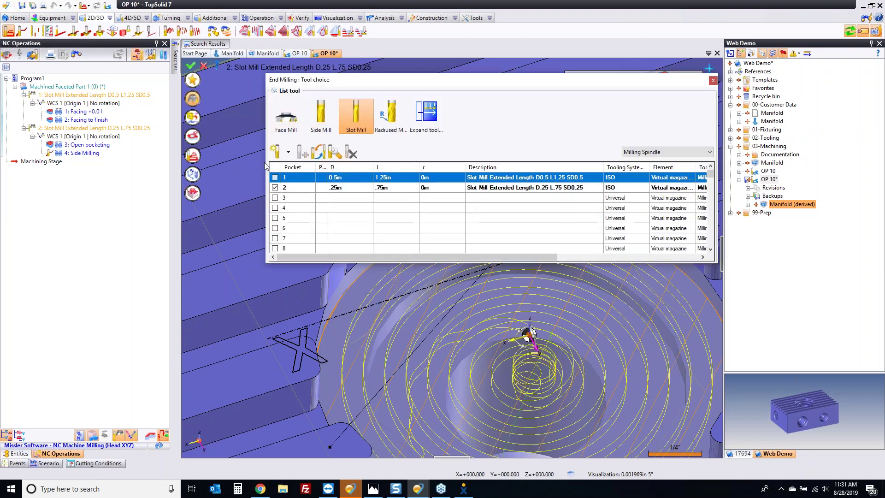
pyautogui.click(193, 99)
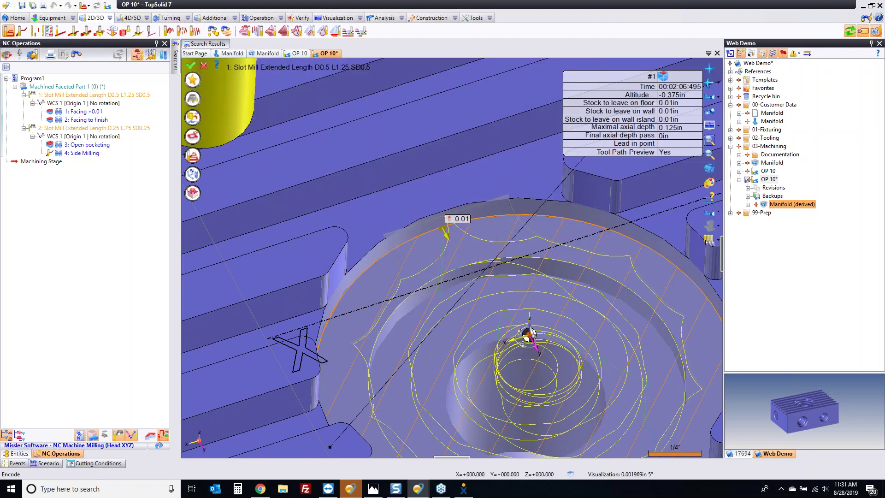
# - Set the bore pocketing's maximal axial depth to 1 in, accept the operation and display its toolpath
pyautogui.click(675, 128)
pyautogui.write('1')
pyautogui.press('Return')
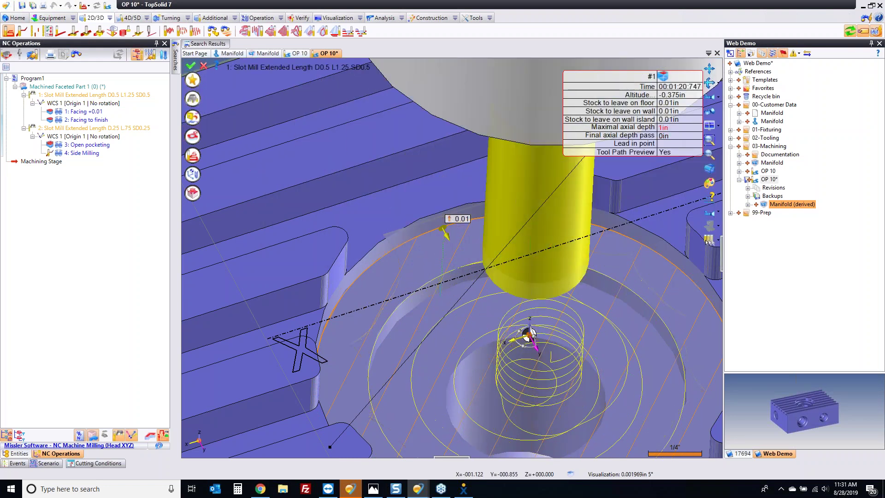
pyautogui.moveTo(328, 153); pyautogui.dragTo(327, 153, button='middle')
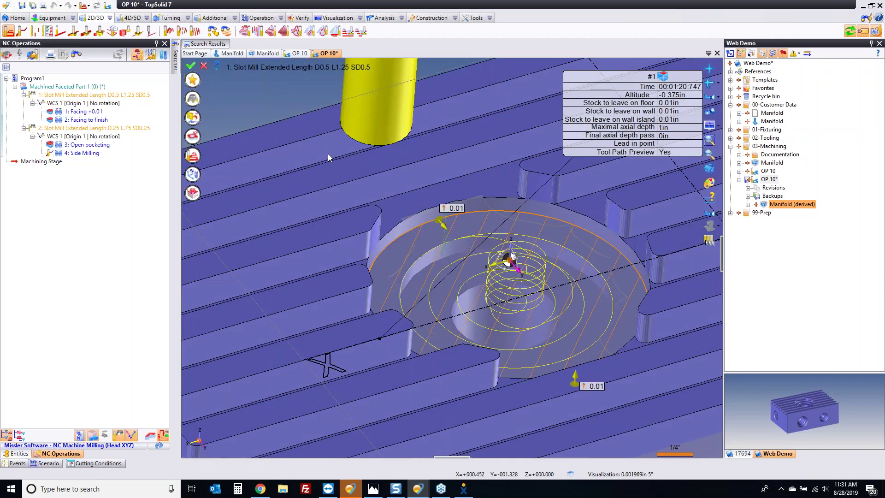
pyautogui.click(192, 66)
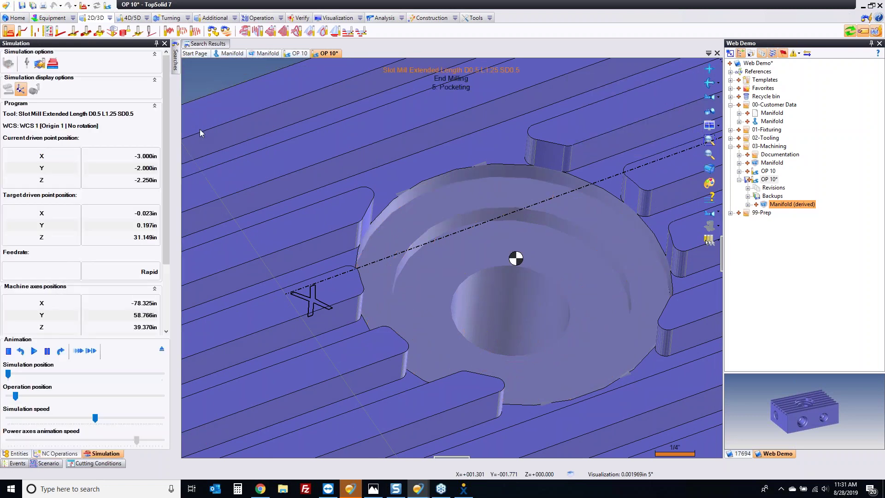
pyautogui.click(78, 179)
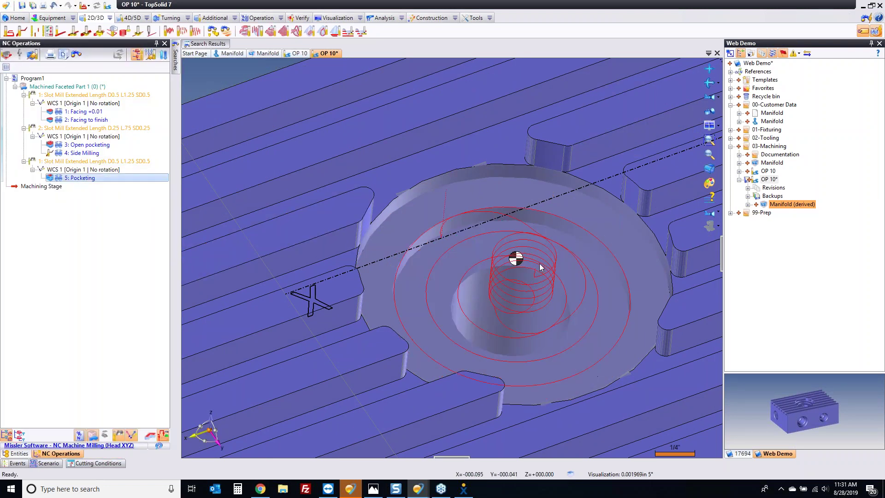
# - Create a pocketing operation inside the central bore, and a side milling operation on the bore's outer wall with 1 in maximal axial depth
pyautogui.click(516, 258)
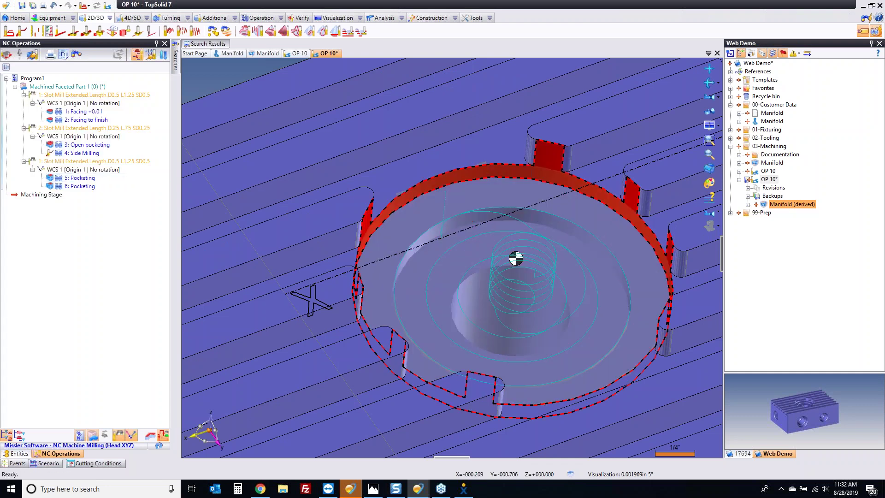
pyautogui.rightClick(488, 168)
pyautogui.click(530, 159)
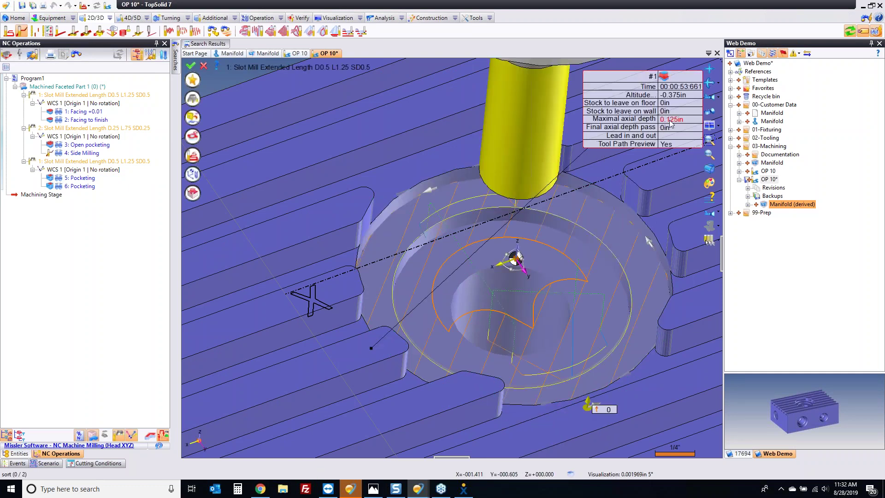
pyautogui.click(670, 119)
pyautogui.write('1')
pyautogui.press('Return')
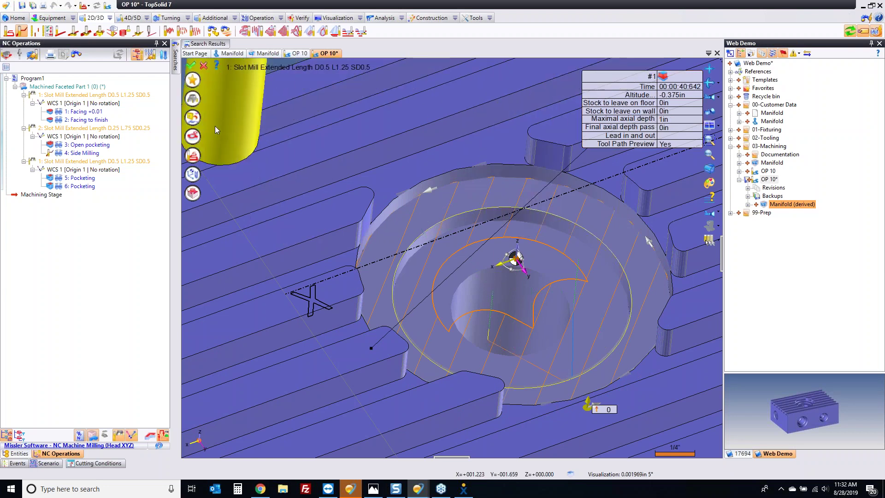
# - Add the inner wall of the central bore's ring-shaped step to the side milling geometry and accept the operation
pyautogui.click(193, 136)
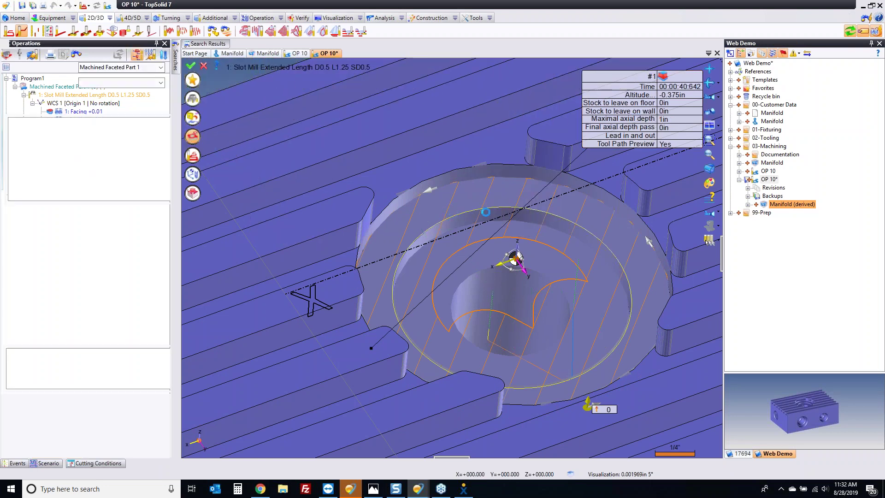
pyautogui.click(465, 274)
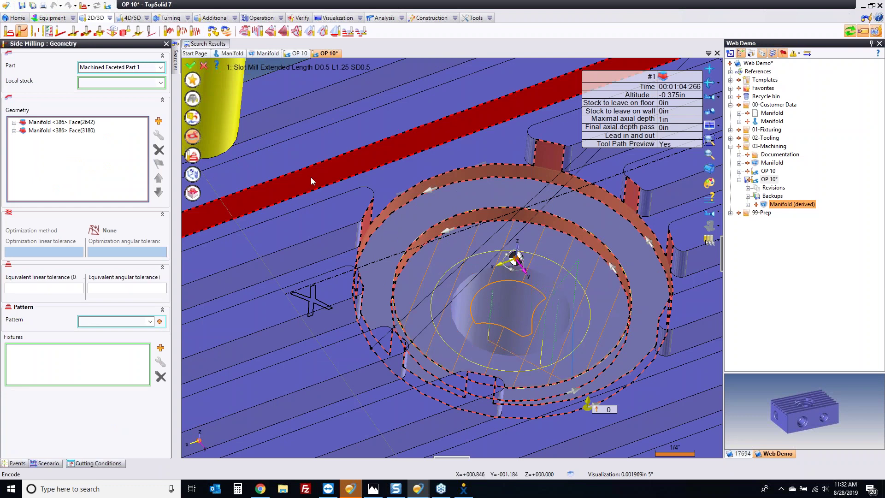
pyautogui.click(191, 66)
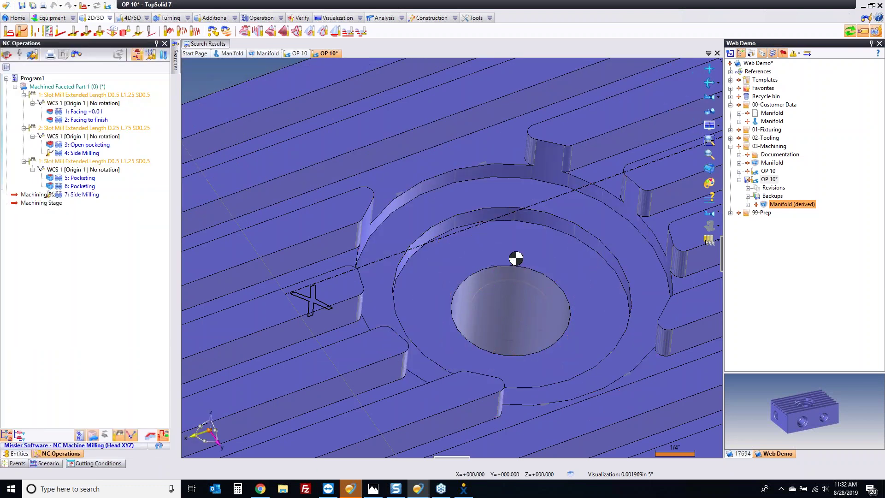
# - Start a hole machining operation on the central through hole and open its tool choice
pyautogui.rightClick(507, 302)
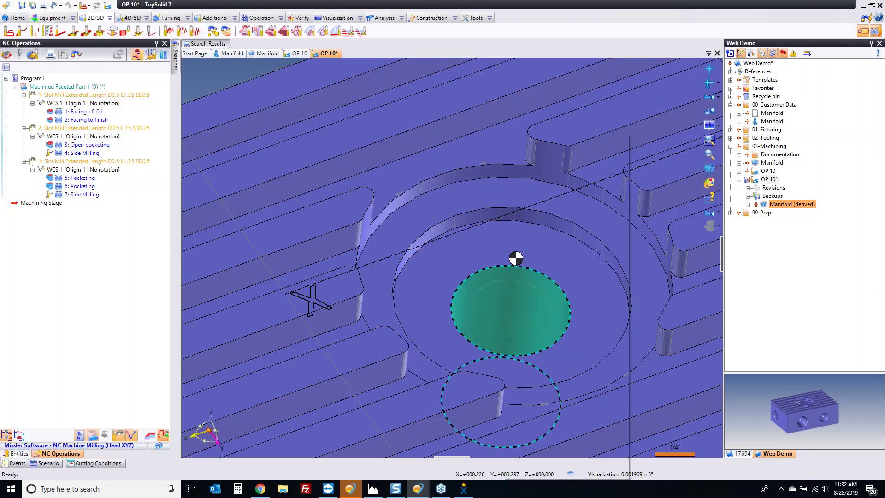
pyautogui.moveTo(577, 167)
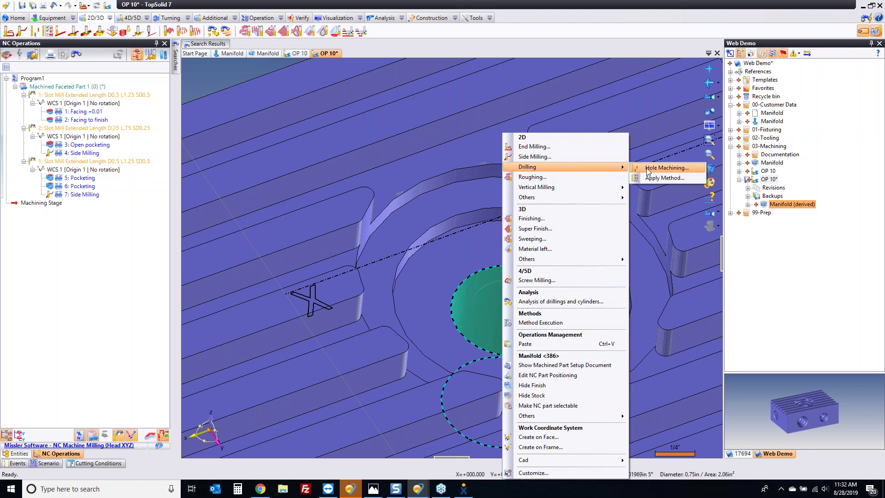
pyautogui.click(666, 167)
pyautogui.click(193, 99)
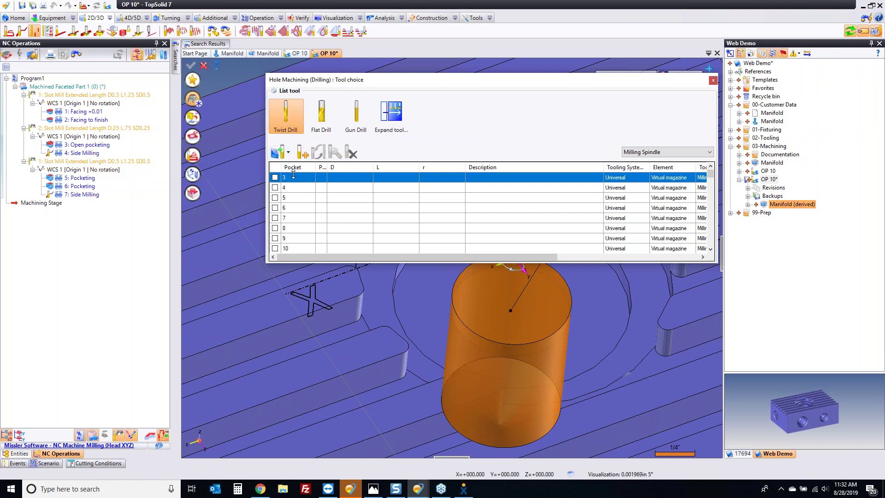
# - Load a 0.75 in twisted drill with 1.875 in drilling depth and 120° tip angle into pocket 3, and accept the drilling operation
pyautogui.doubleClick(294, 177)
pyautogui.click(424, 155)
pyautogui.click(424, 163)
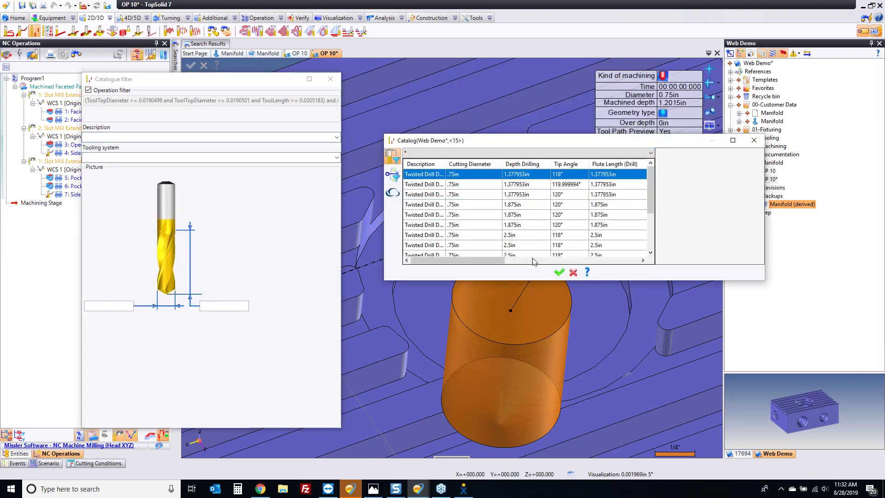
pyautogui.click(465, 184)
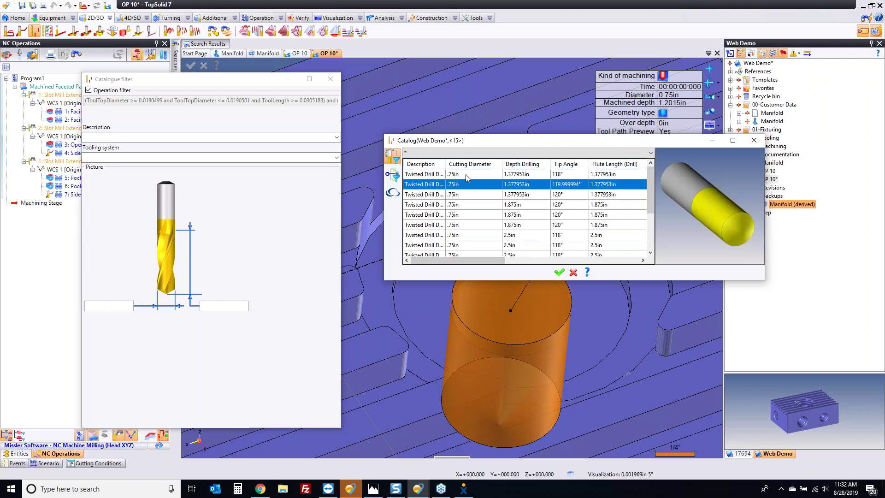
pyautogui.click(466, 175)
pyautogui.click(464, 195)
pyautogui.click(463, 206)
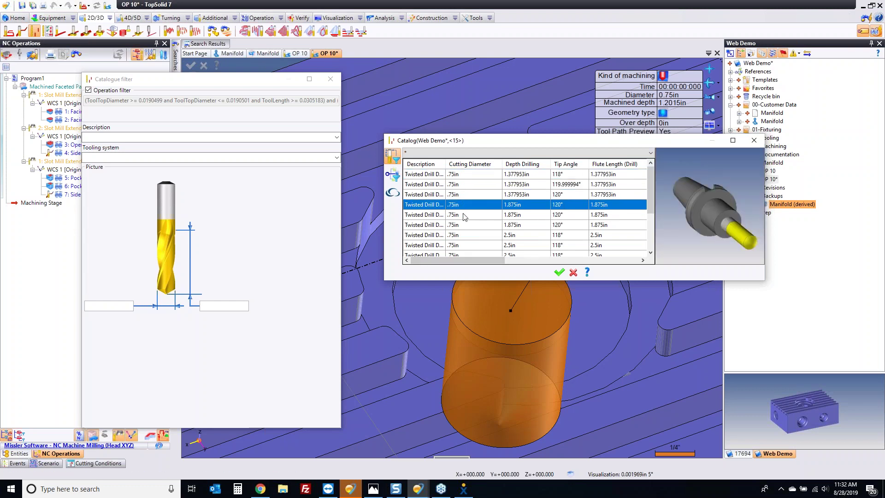
pyautogui.click(559, 272)
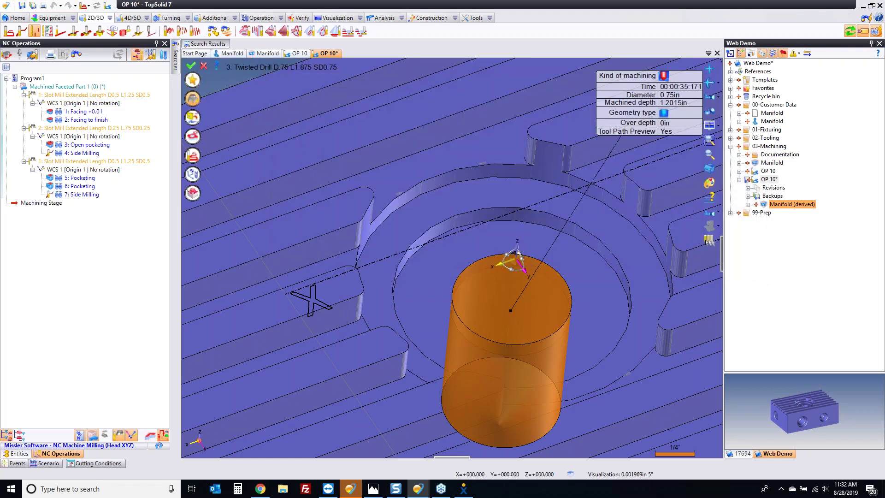
pyautogui.press('Return')
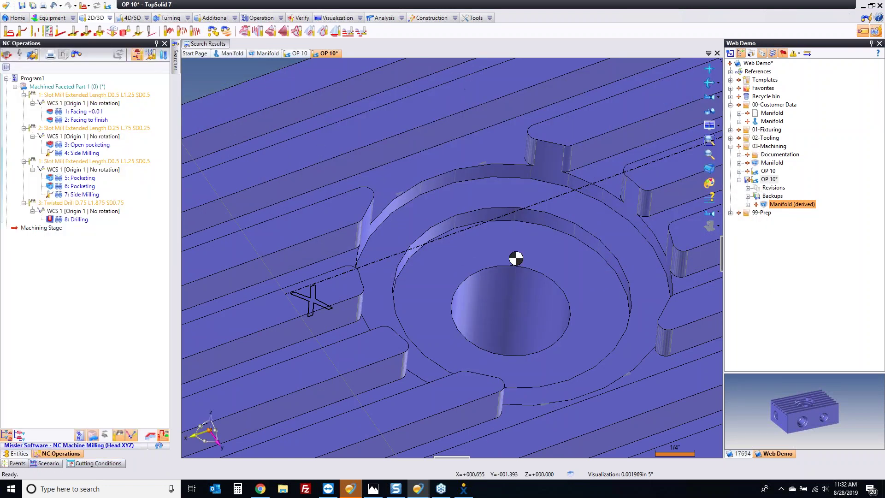
# - Rename the second machining document as OP 20 and save it
pyautogui.scroll(-5, 402, 243)
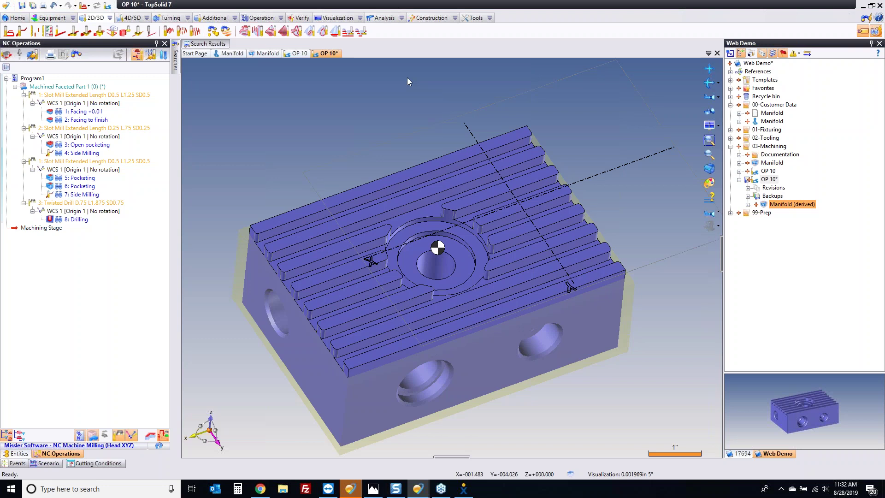
pyautogui.click(773, 182)
pyautogui.write('20')
pyautogui.press('Return')
pyautogui.click(405, 111)
pyautogui.hotkey('ctrl', 's')
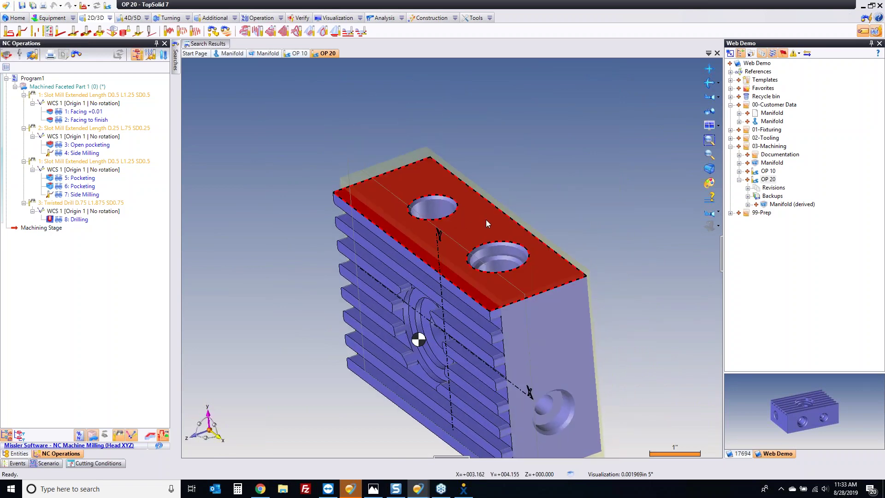
pyautogui.moveTo(494, 213); pyautogui.dragTo(507, 175, button='middle')
pyautogui.moveTo(552, 203); pyautogui.dragTo(407, 230, button='middle')
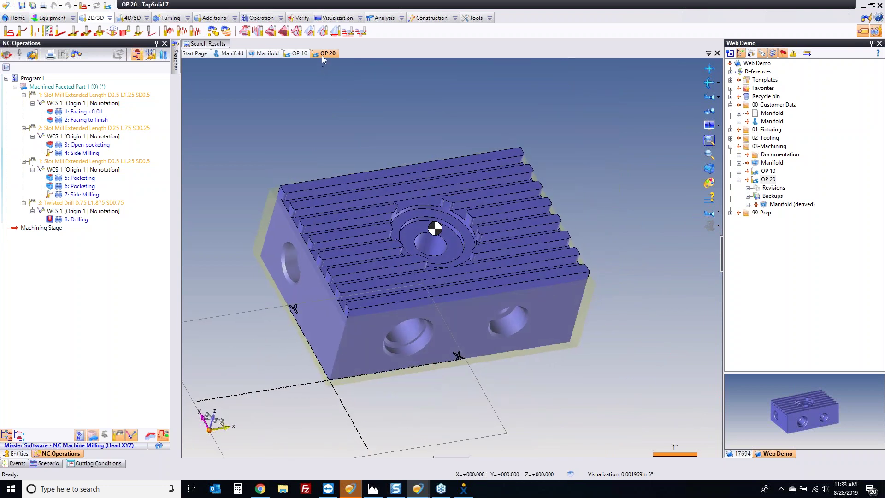
pyautogui.rightClick(322, 56)
pyautogui.click(360, 125)
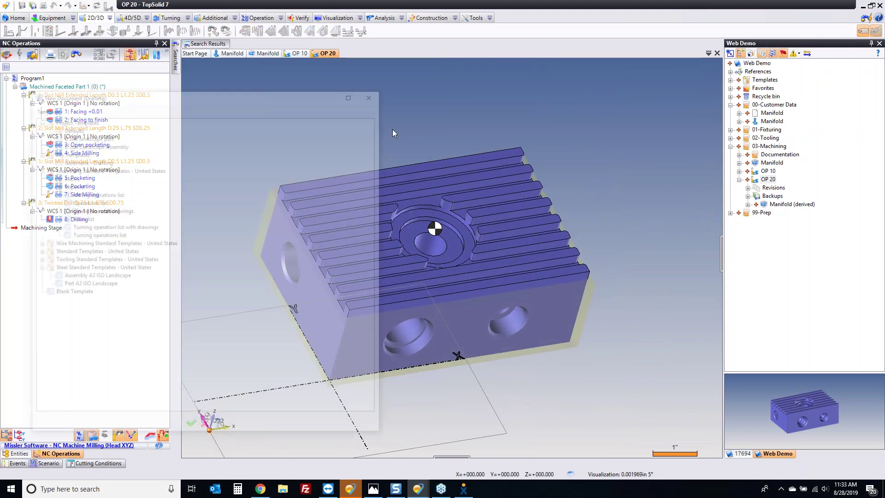
pyautogui.click(191, 428)
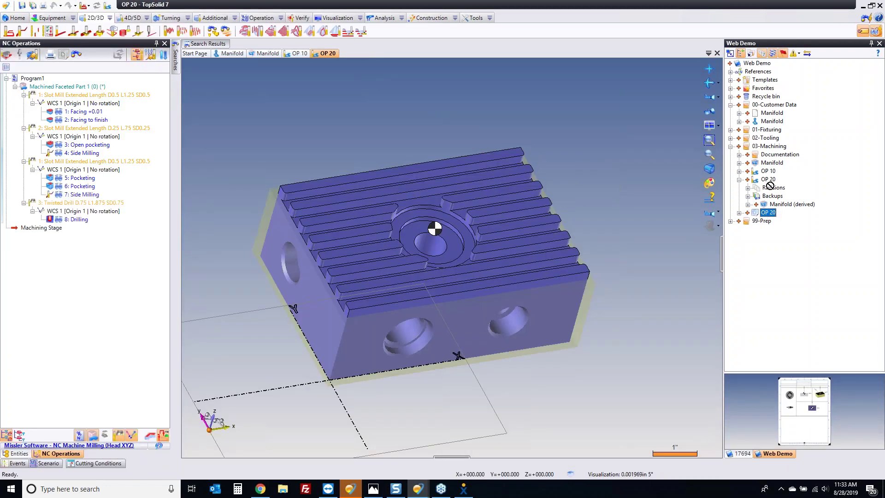
# - Create a new machining document from OP 20 with the Blank Template, accept the 0.001 in facetting tolerance stock and close the part positioning
pyautogui.click(738, 179)
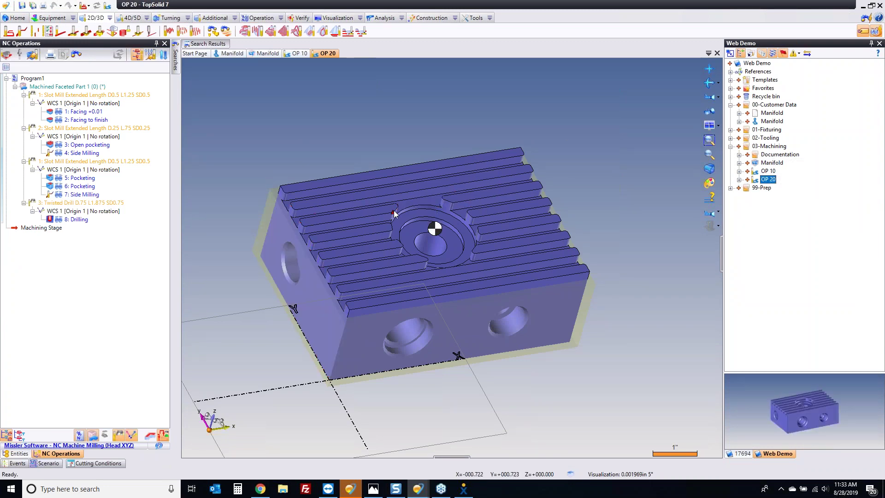
pyautogui.rightClick(334, 55)
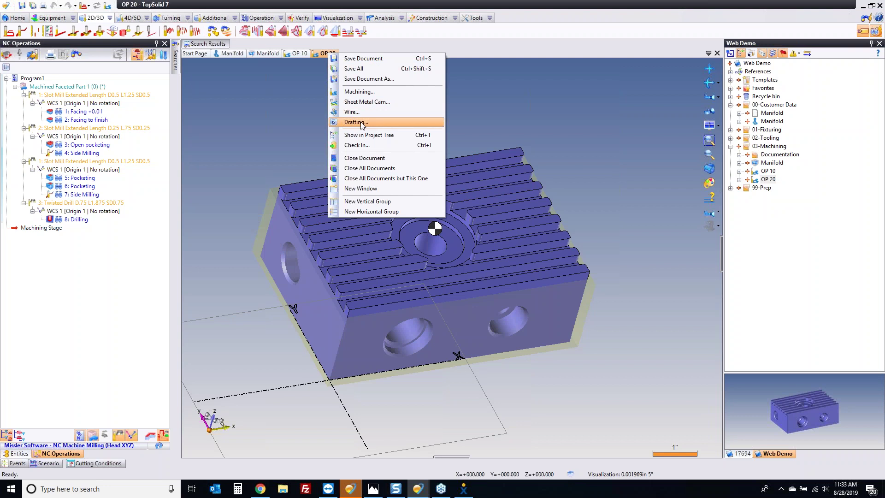
pyautogui.click(368, 92)
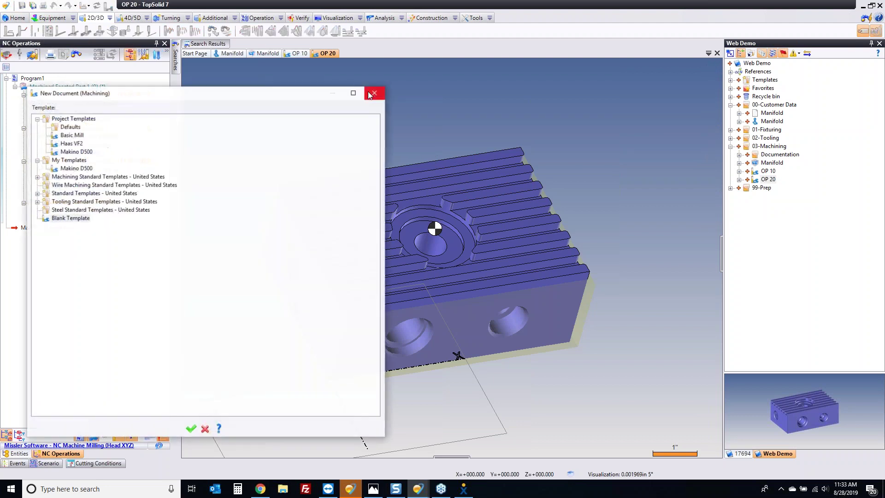
pyautogui.doubleClick(71, 219)
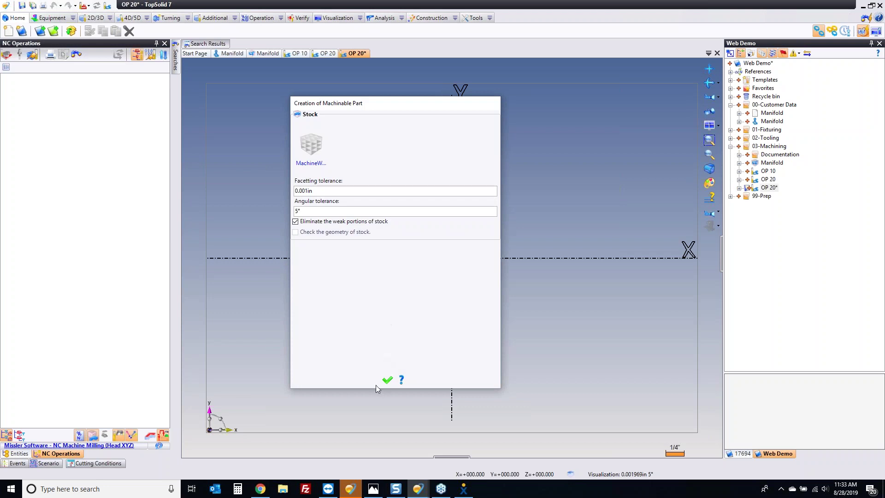
pyautogui.click(387, 379)
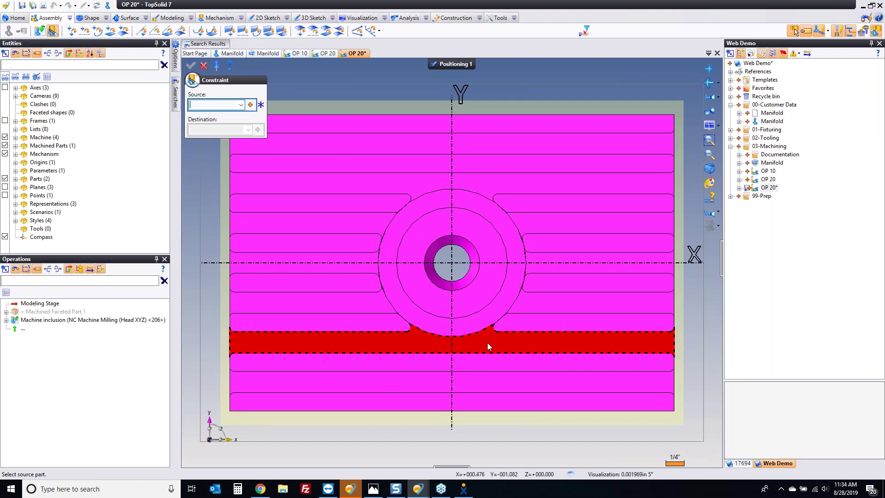
pyautogui.moveTo(429, 346); pyautogui.dragTo(454, 82, button='middle')
pyautogui.click(450, 66)
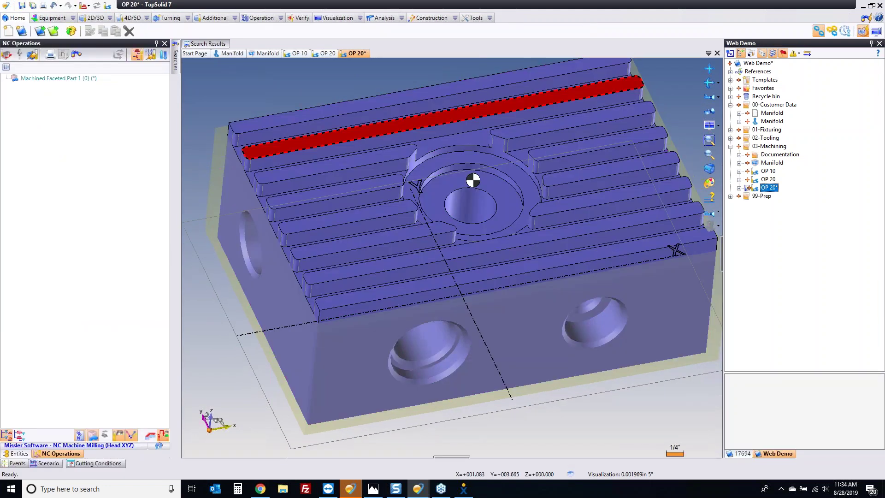
# - Change the new document's machine to NC Machine Milling (Head XYZ A)
pyautogui.moveTo(468, 162); pyautogui.dragTo(470, 167, button='middle')
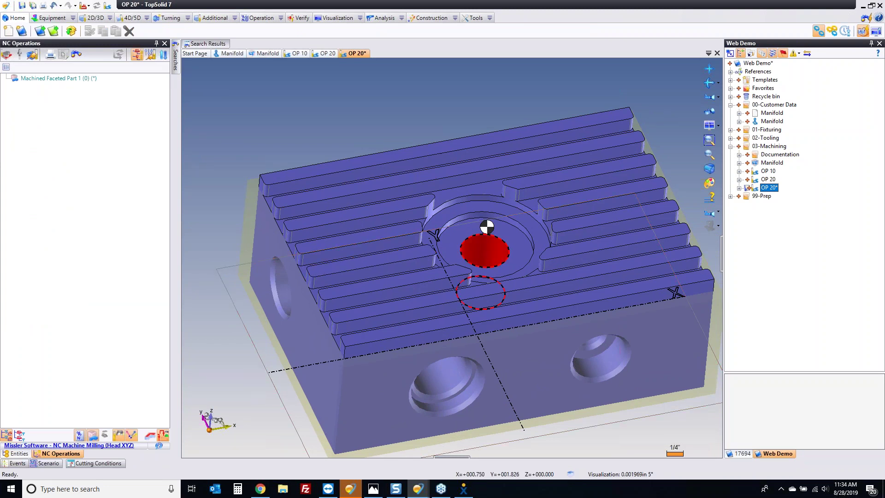
pyautogui.scroll(-2, 421, 231)
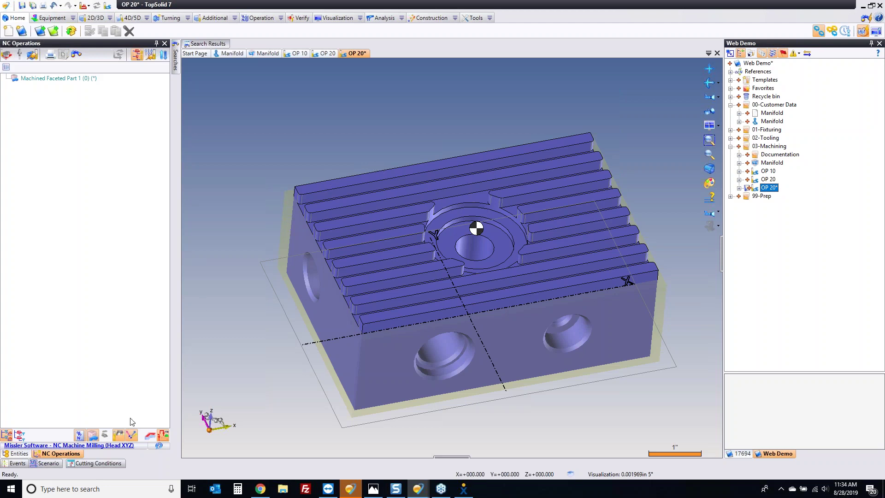
pyautogui.click(121, 447)
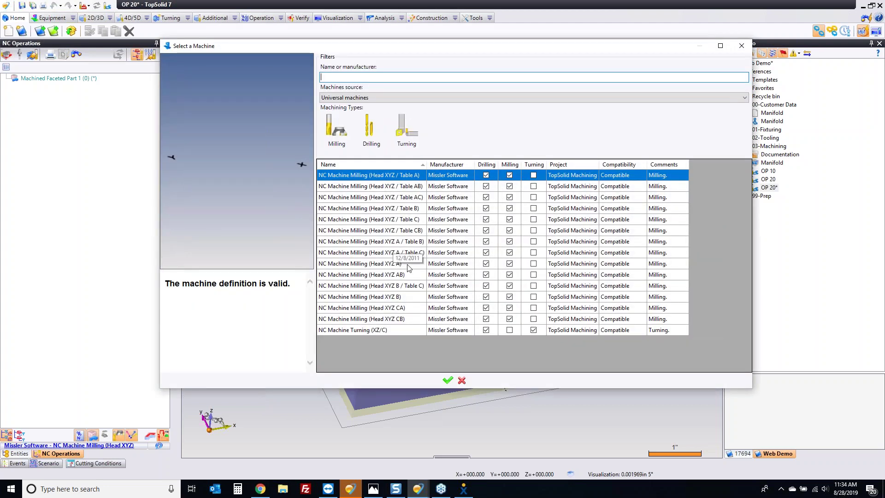
pyautogui.click(408, 266)
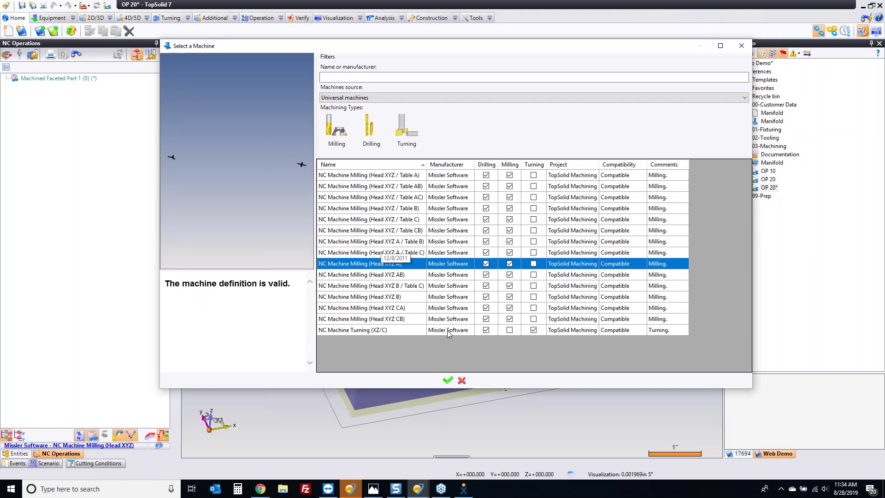
pyautogui.click(448, 380)
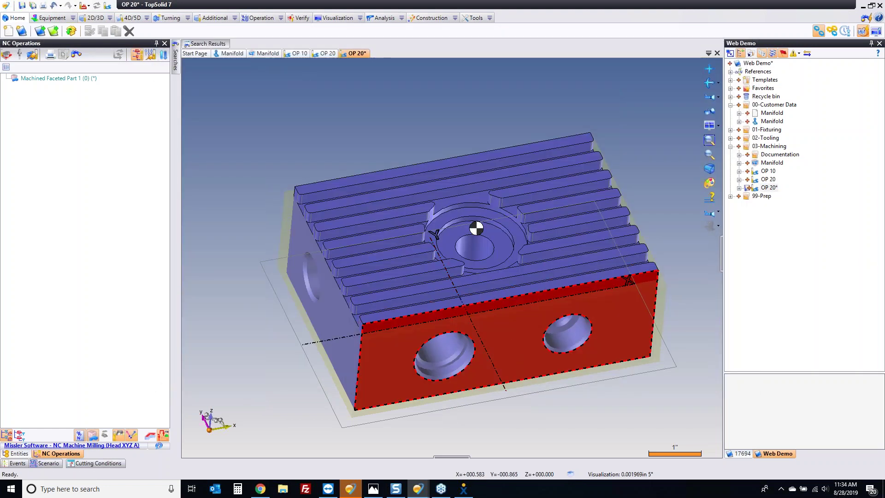
# - Edit the NC part positioning and constrain the manifold's central bore axis to the machine's X axis, reversing the alignment direction
pyautogui.rightClick(507, 335)
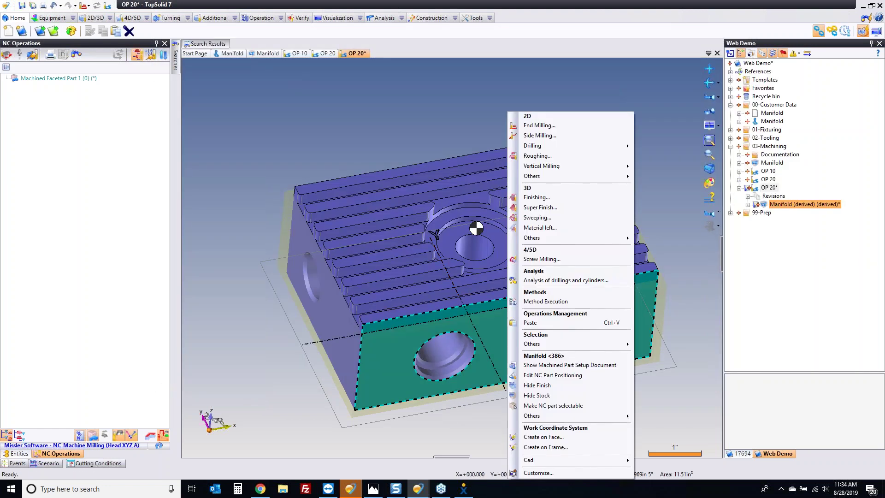
pyautogui.click(560, 377)
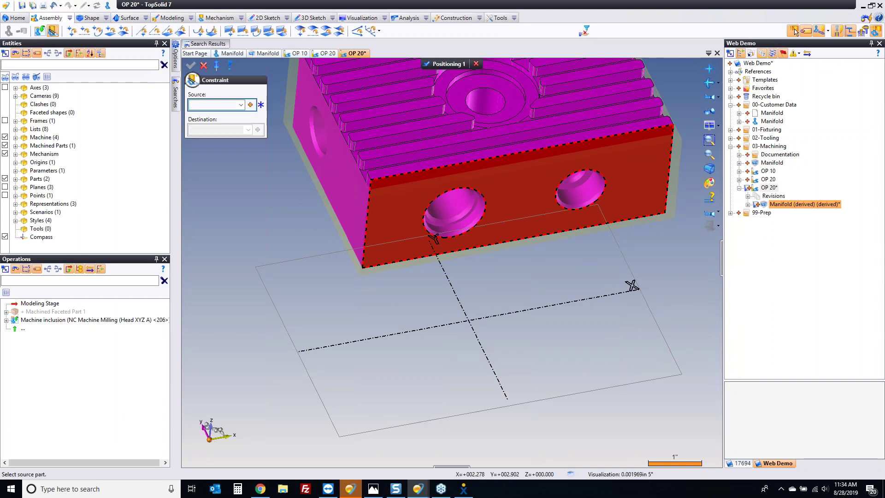
pyautogui.click(489, 102)
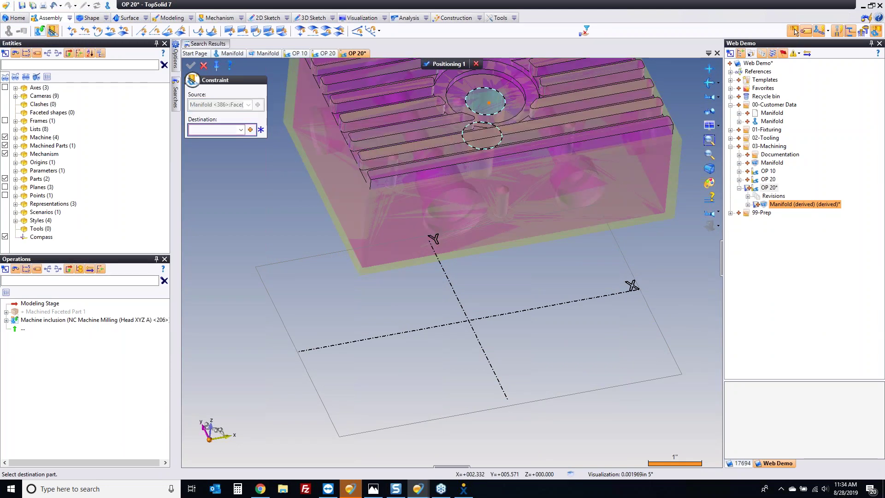
pyautogui.click(535, 301)
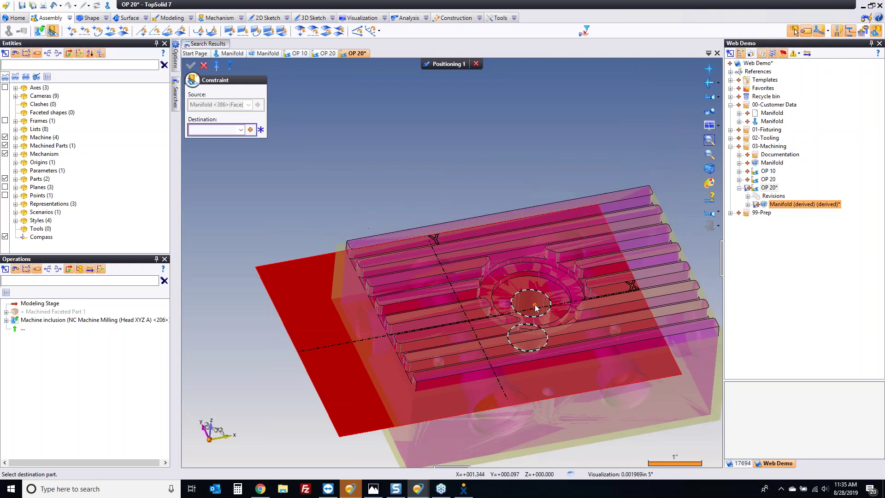
pyautogui.click(535, 300)
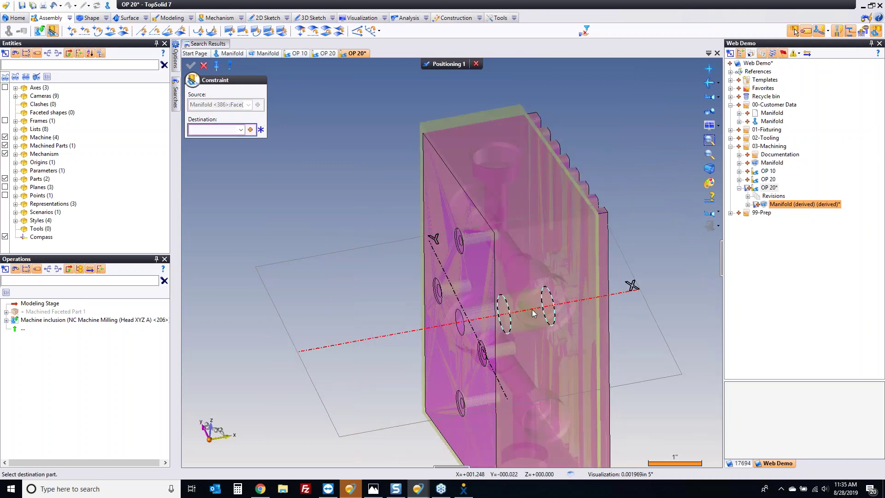
pyautogui.click(590, 386)
pyautogui.scroll(-3, 466, 203)
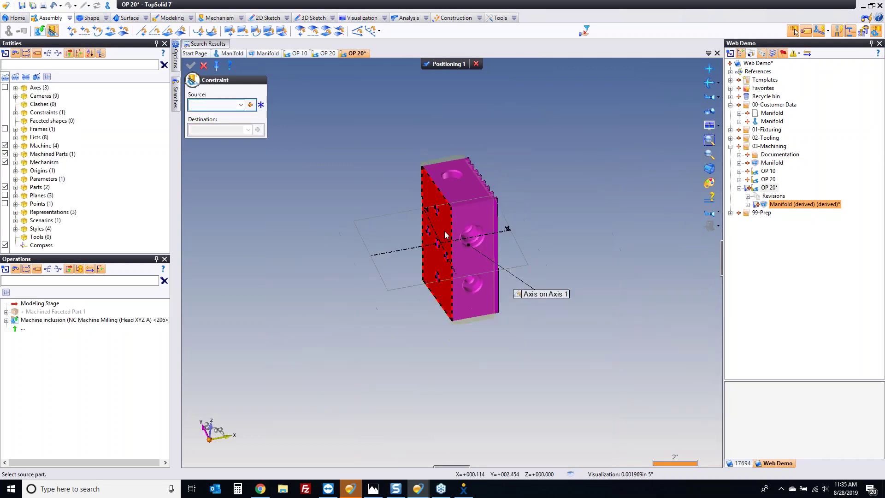
pyautogui.click(518, 291)
pyautogui.moveTo(486, 285); pyautogui.dragTo(480, 225)
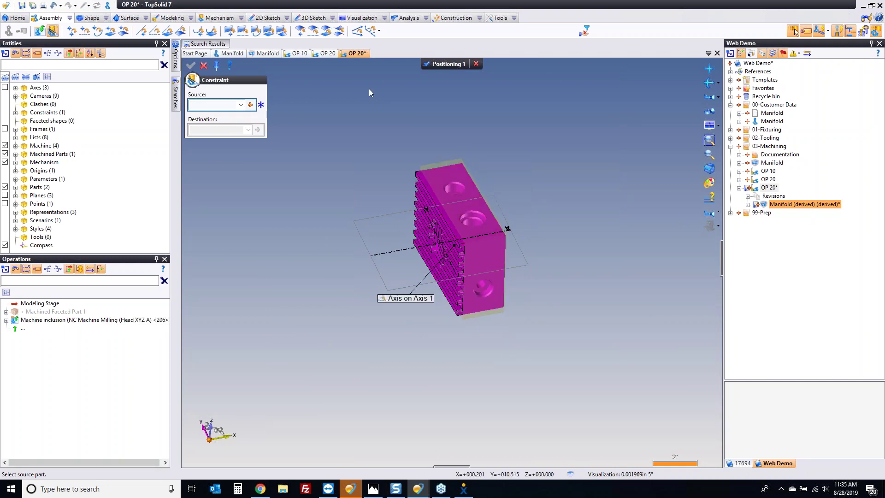
# - Add an orientation constraint at 0° from the manifold's two-port side face to the machine's reference geometry
pyautogui.click(357, 31)
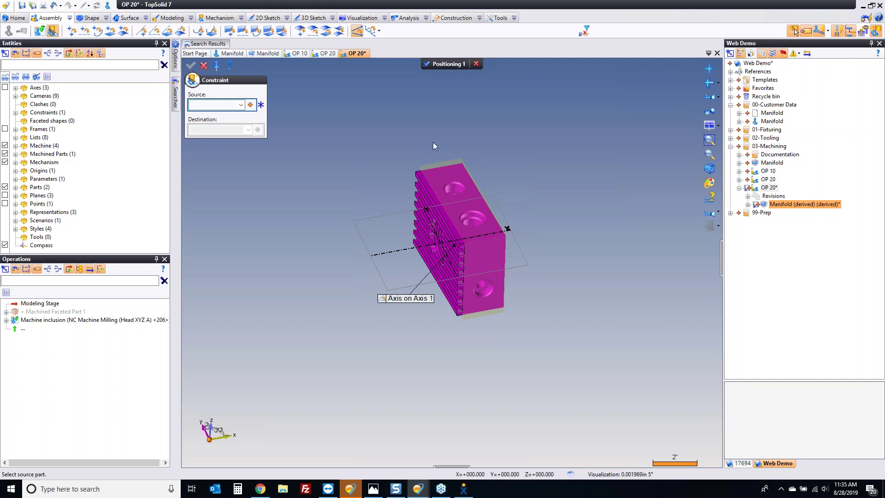
pyautogui.click(431, 177)
pyautogui.click(403, 225)
pyautogui.rightClick(384, 183)
pyautogui.click(396, 182)
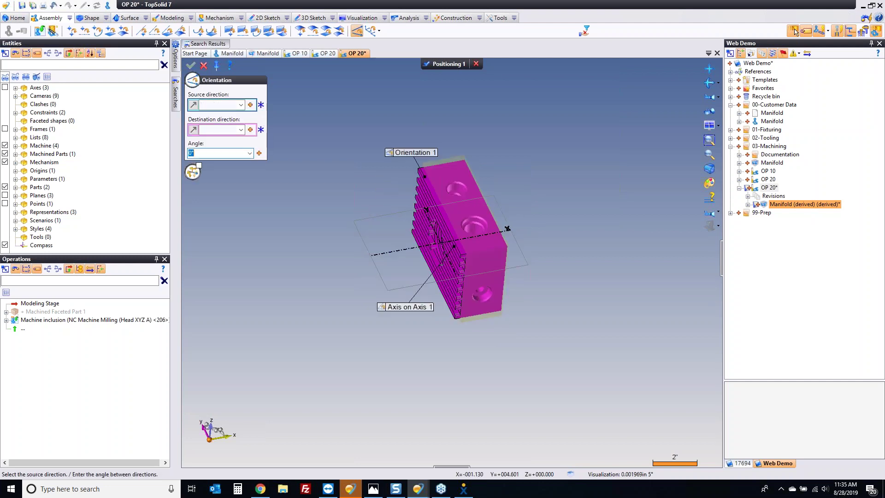
# - Constrain the outer face of a fin to the machine's Y axis and validate the part positioning
pyautogui.click(53, 31)
pyautogui.scroll(5, 394, 248)
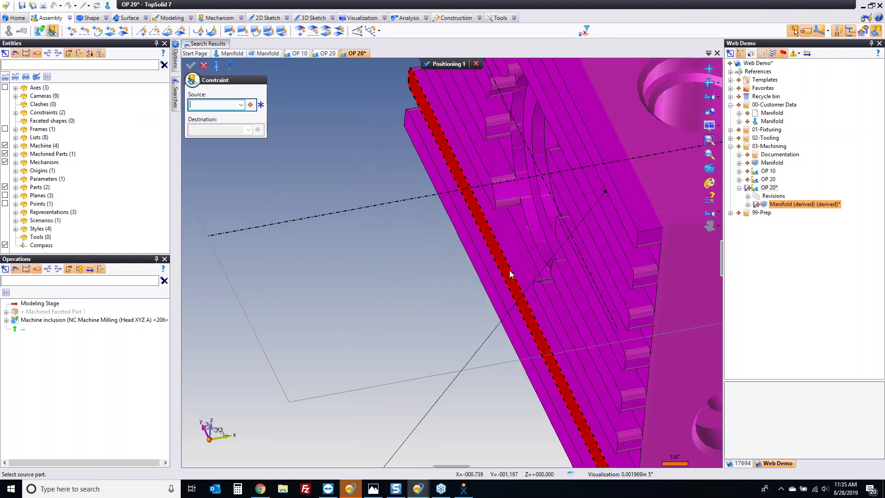
pyautogui.click(510, 270)
pyautogui.click(567, 220)
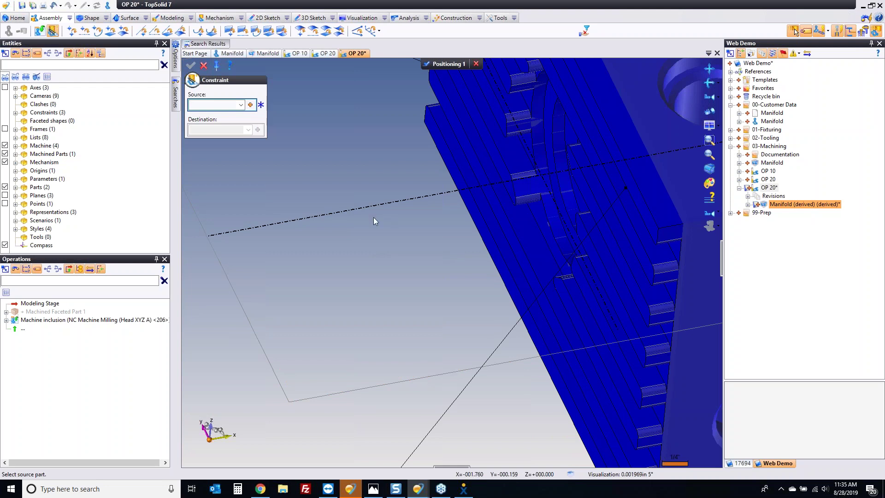
pyautogui.scroll(-5, 370, 217)
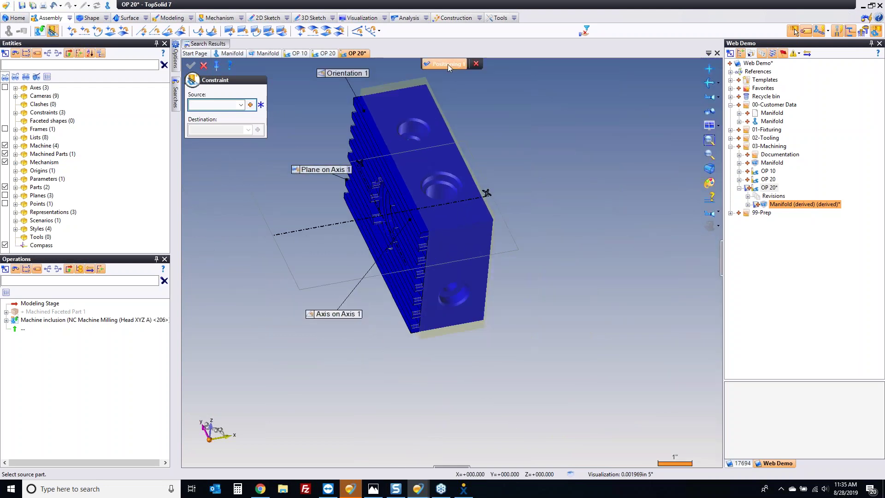
pyautogui.click(446, 65)
# - Create an origin at the centre of the central bore on the face opposite the fins, without automatic positioning, and save the document
pyautogui.click(423, 158)
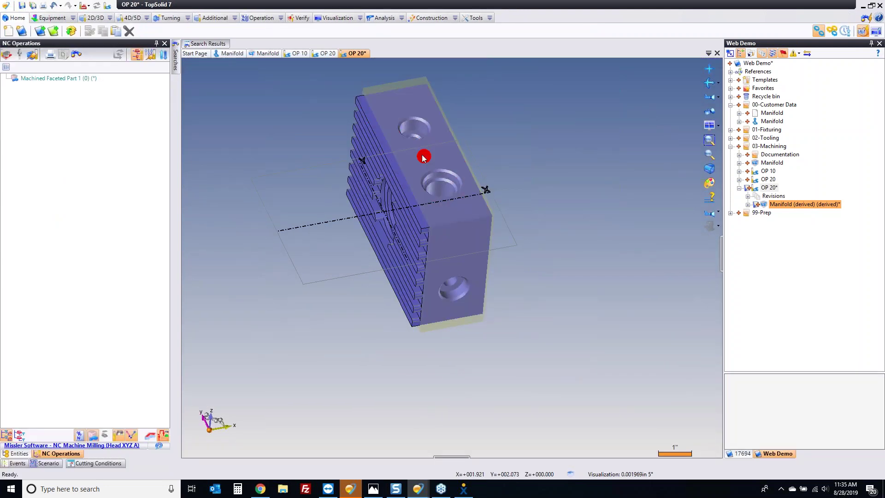
pyautogui.rightClick(423, 158)
pyautogui.click(444, 184)
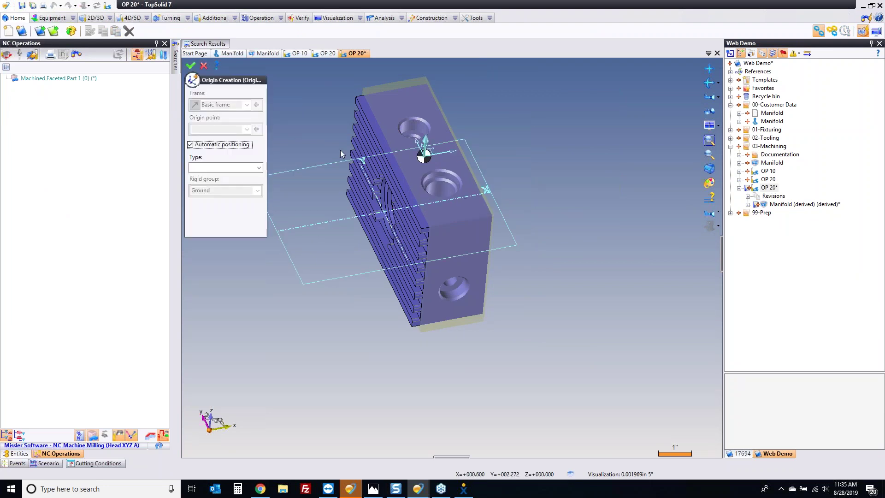
pyautogui.click(190, 145)
pyautogui.moveTo(320, 167); pyautogui.dragTo(392, 208, button='middle')
pyautogui.scroll(3, 461, 240)
pyautogui.click(466, 206)
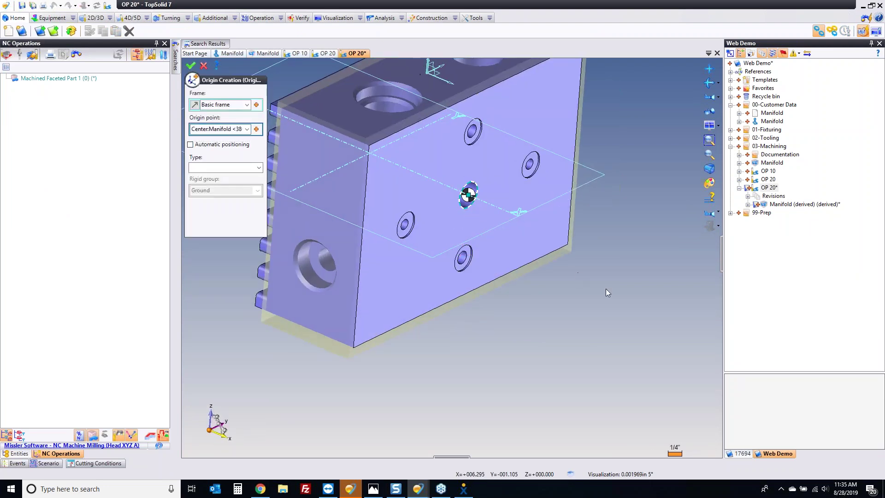
pyautogui.click(190, 65)
pyautogui.moveTo(549, 161); pyautogui.dragTo(480, 358, button='middle')
pyautogui.hotkey('ctrl', 's')
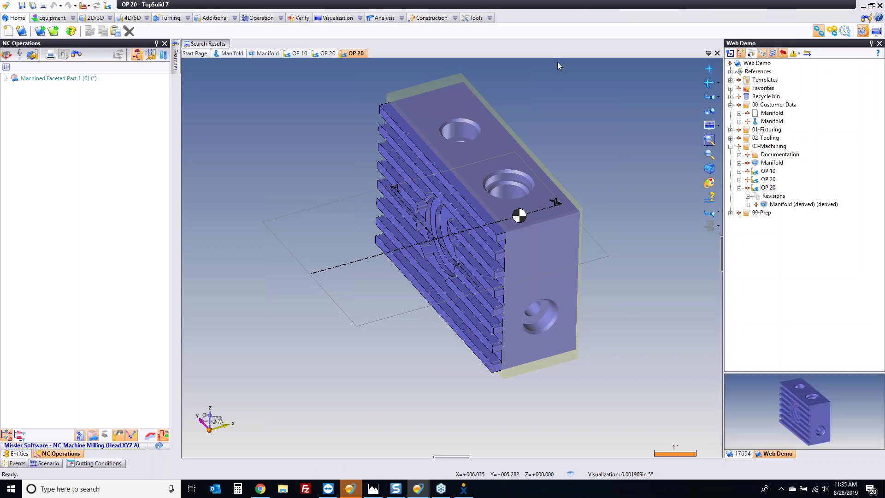
# - Copy the Facing +0.01 and Facing to finish operations from the previous OP 20 document
pyautogui.click(325, 57)
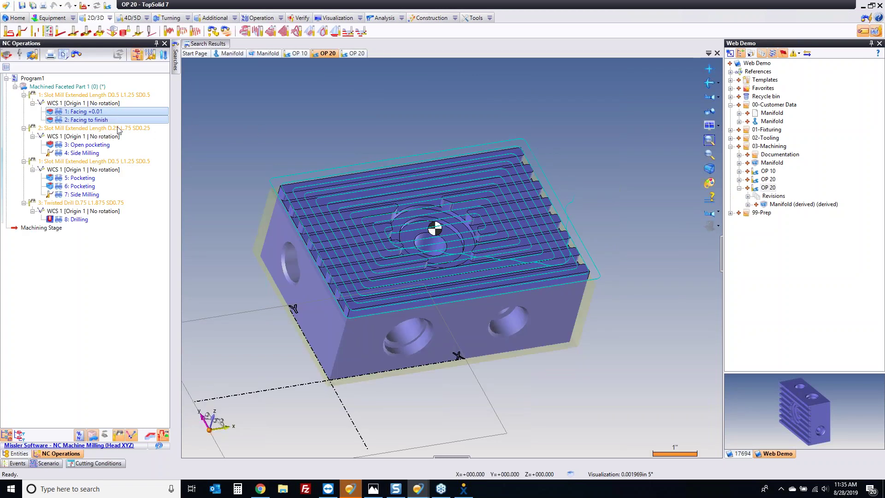
pyautogui.rightClick(105, 120)
pyautogui.click(152, 236)
# - Paste the two facing operations into the new machining document and apply them to the manifold's upward two-port face
pyautogui.click(354, 53)
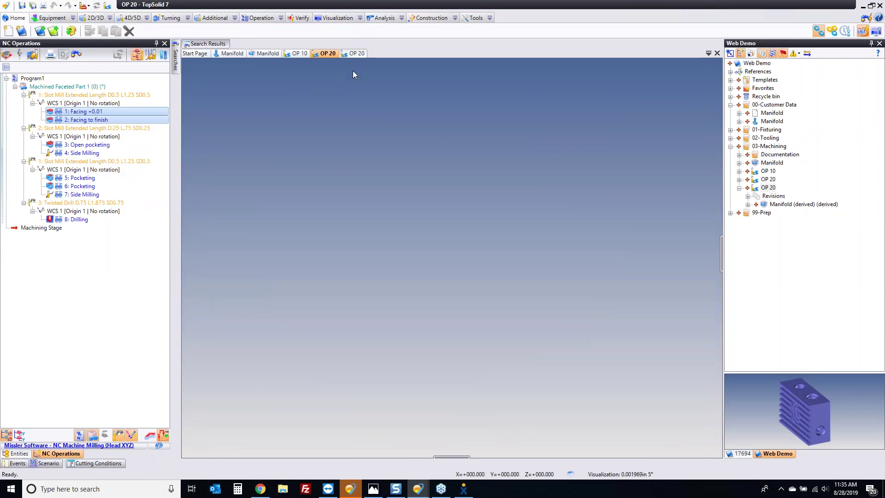
pyautogui.rightClick(275, 120)
pyautogui.click(72, 154)
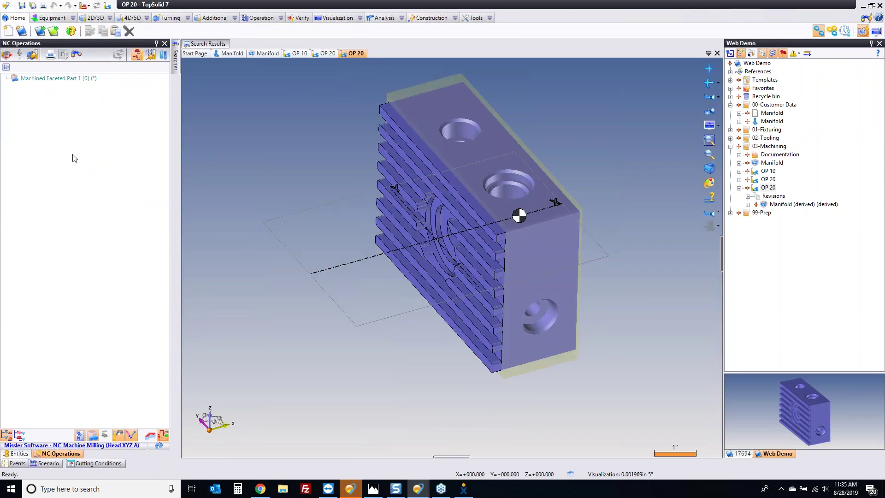
pyautogui.rightClick(75, 158)
pyautogui.click(110, 233)
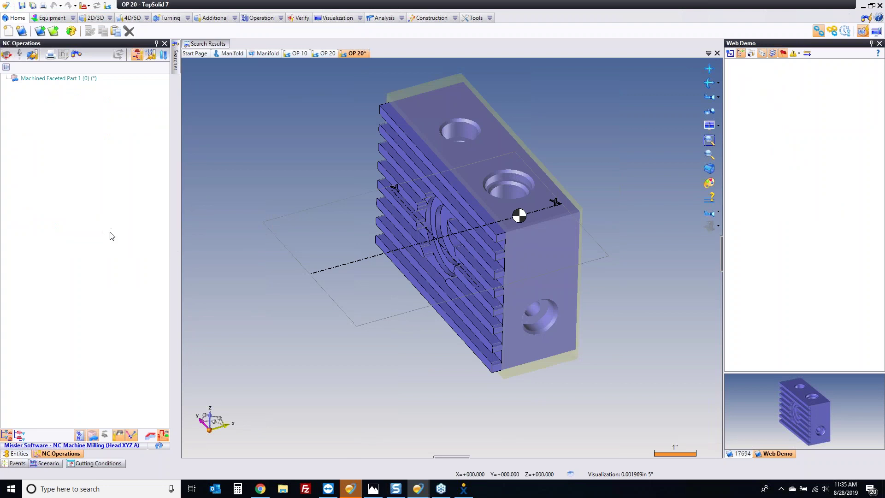
pyautogui.click(412, 258)
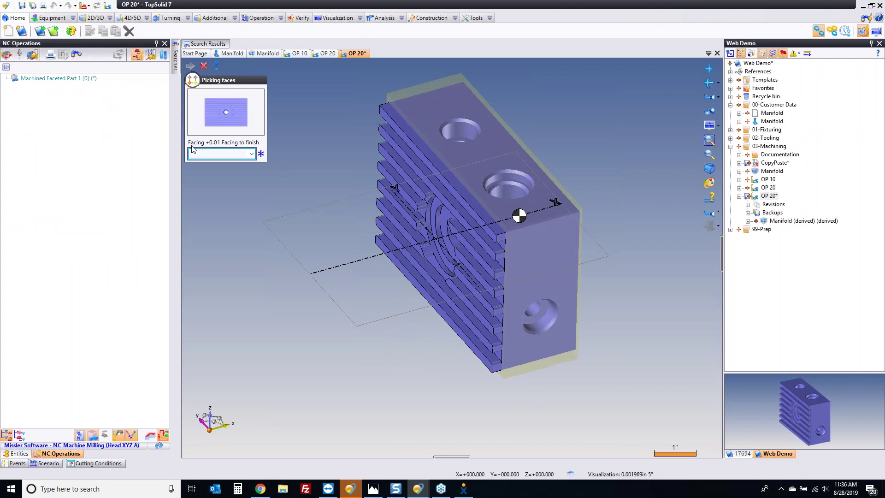
pyautogui.click(443, 111)
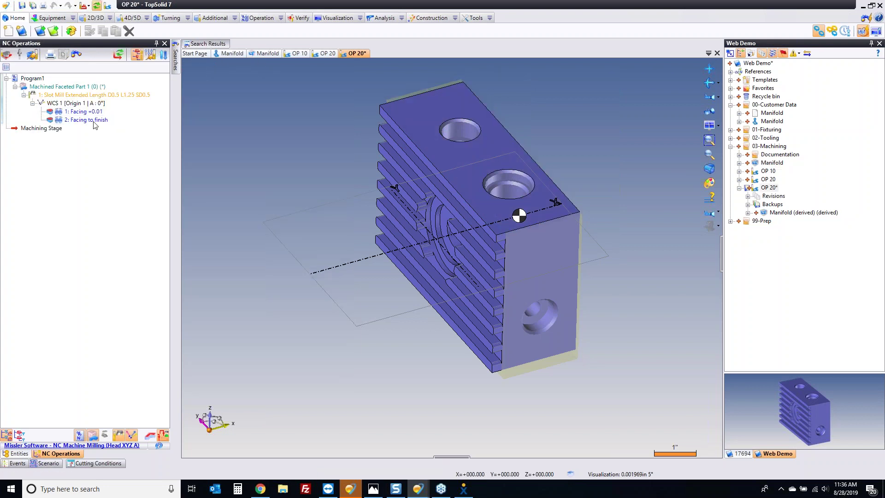
# - Move the machining stage before Program1, return it to the end and select the Facing +0.01 operation
pyautogui.moveTo(81, 114)
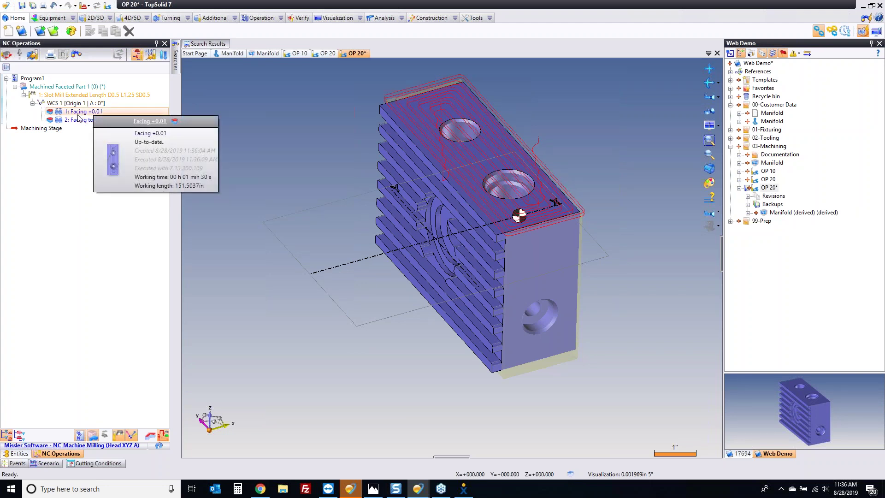
pyautogui.moveTo(44, 127); pyautogui.dragTo(44, 77)
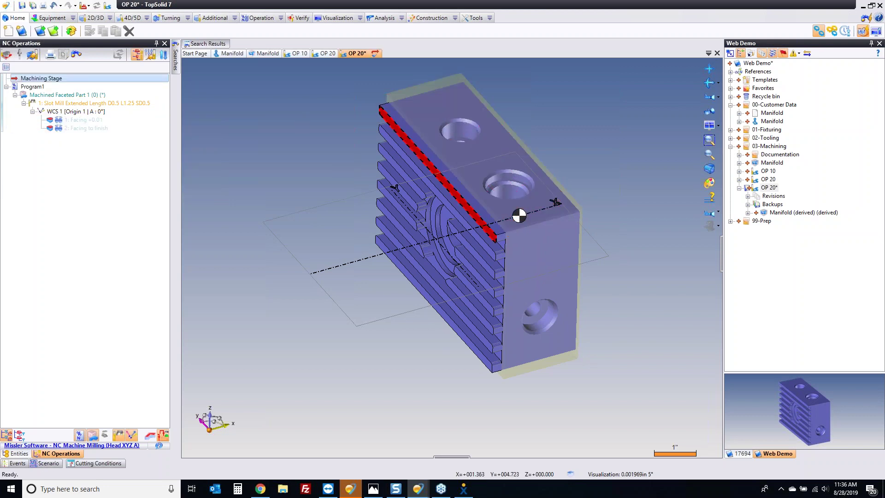
pyautogui.click(375, 53)
pyautogui.click(83, 113)
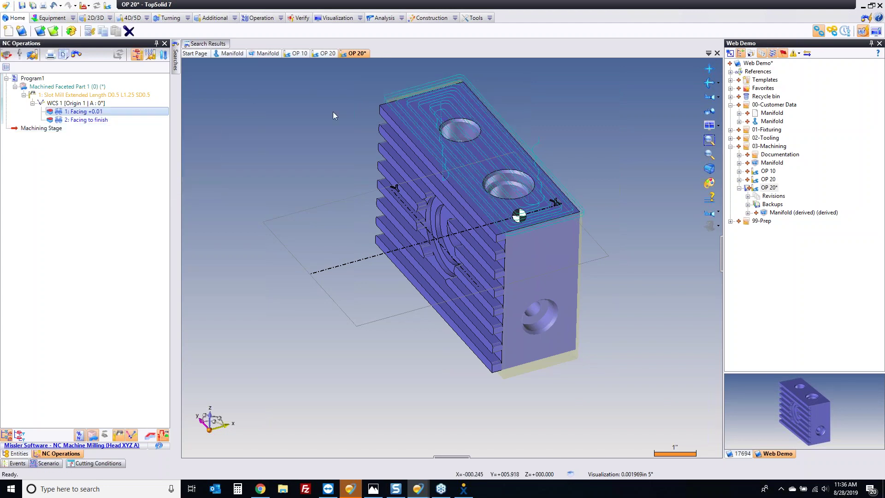
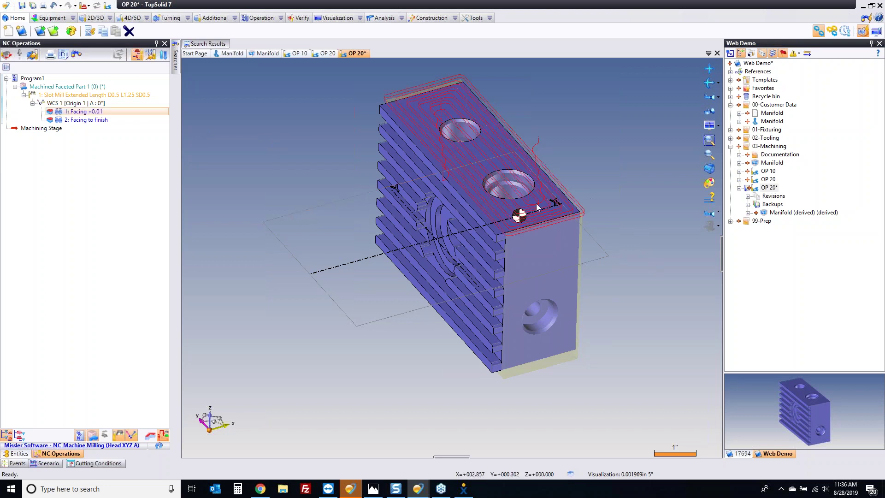
# - Apply the Facing +0.01 operation to the manifold's three remaining side faces
pyautogui.click(519, 215)
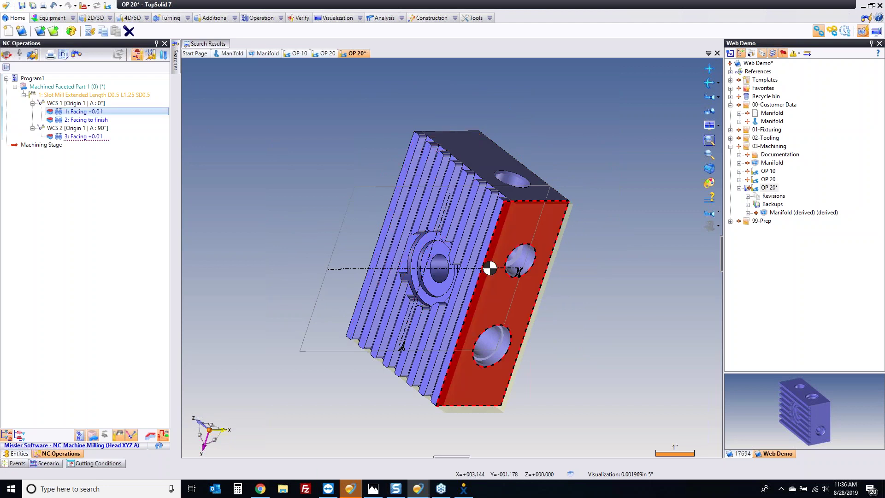
pyautogui.click(518, 272)
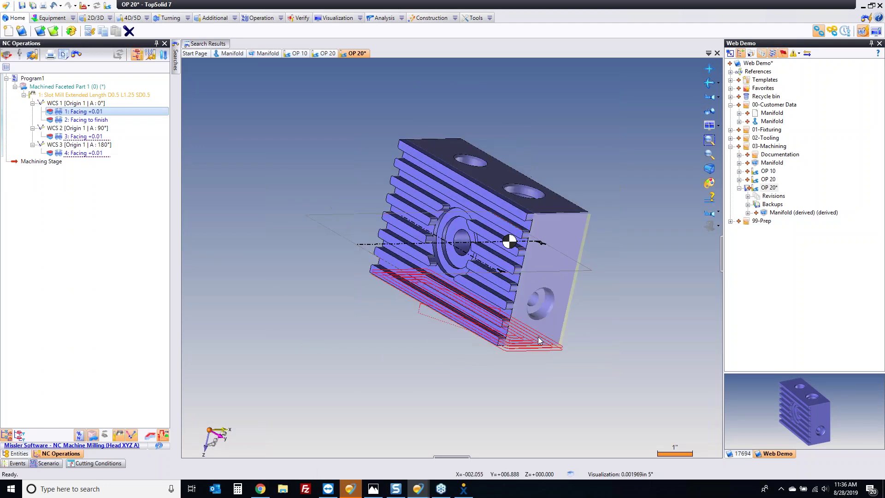
pyautogui.click(544, 276)
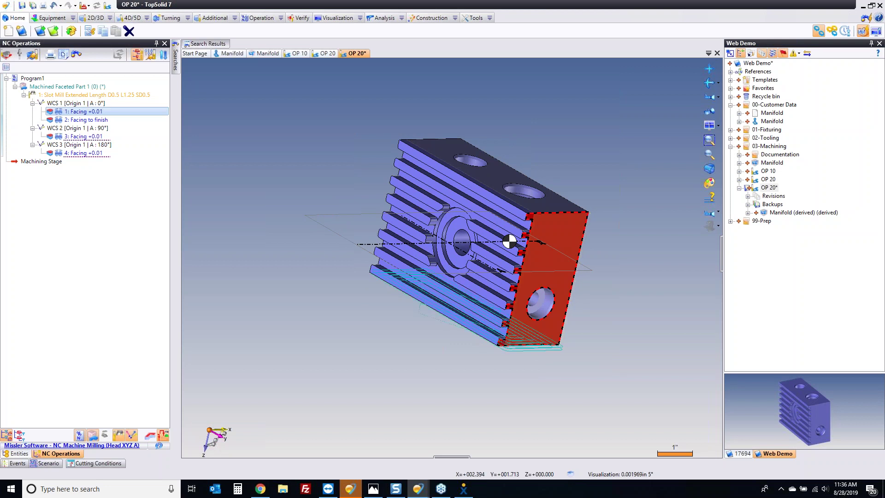
# - Move Facing to finish after the last Facing +0.01 operation and recalculate the out-of-date operations
pyautogui.click(92, 121)
pyautogui.moveTo(89, 123); pyautogui.dragTo(92, 179)
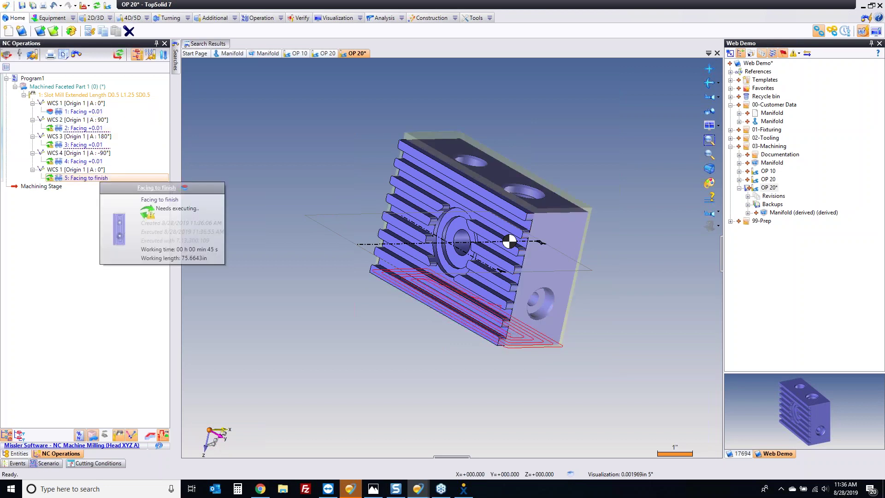
pyautogui.click(96, 5)
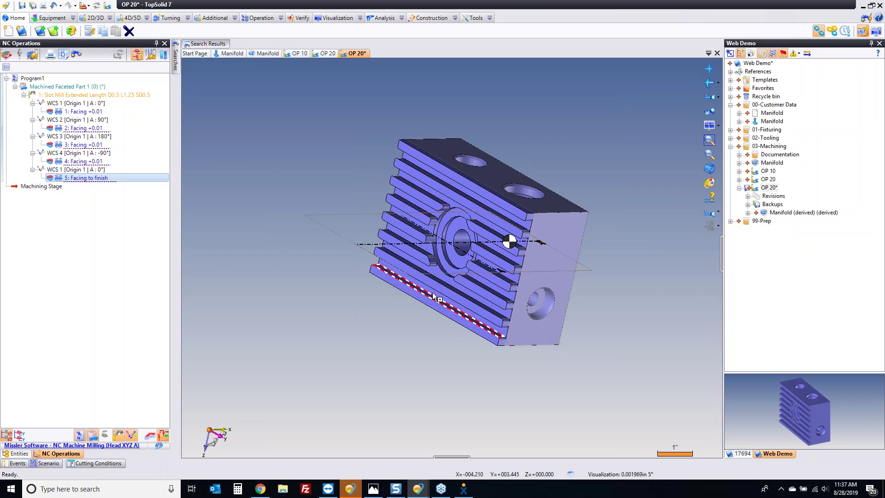
# - Apply the Facing to finish operation to the three remaining side faces and save the document
pyautogui.click(544, 275)
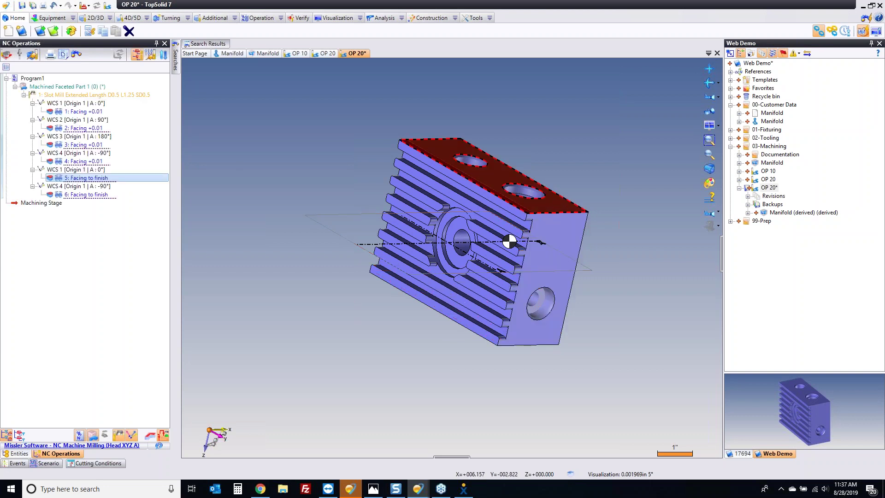
pyautogui.click(565, 205)
pyautogui.moveTo(565, 205); pyautogui.dragTo(551, 318, button='middle')
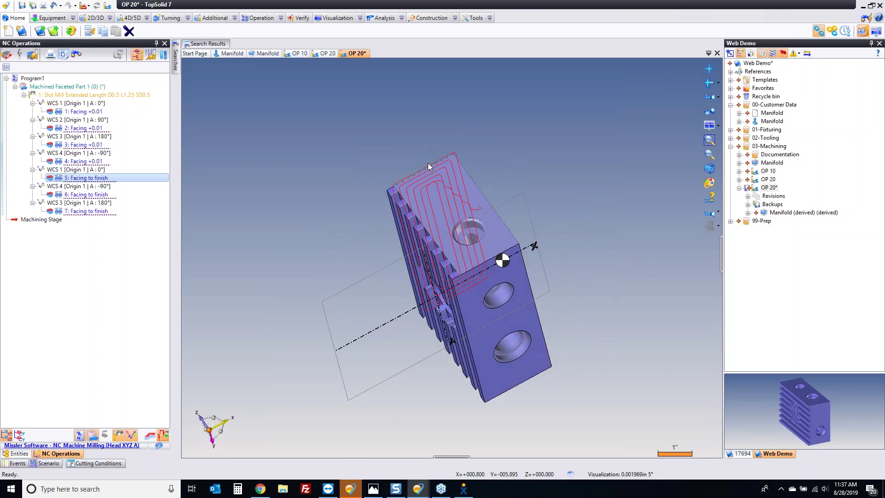
pyautogui.click(488, 198)
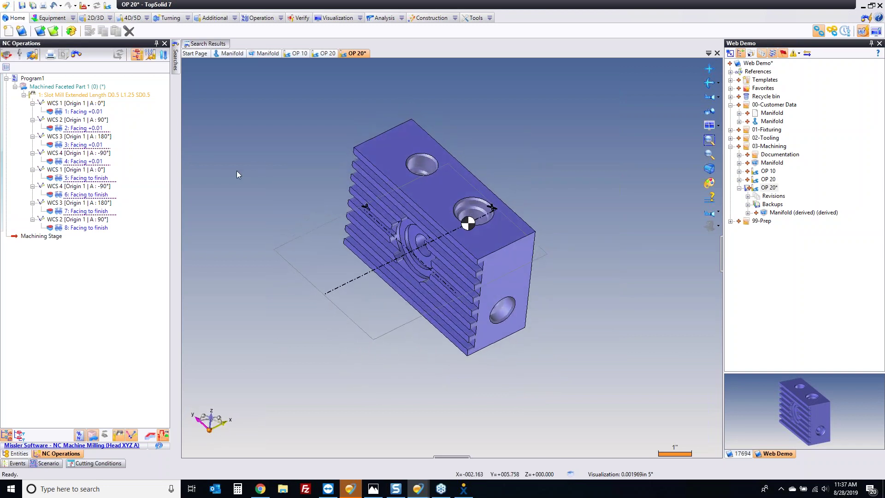
pyautogui.hotkey('ctrl', 's')
# - Start a Hole Machining operation of the Centering/Pointing kind on both port bores of the upward face
pyautogui.scroll(5, 409, 174)
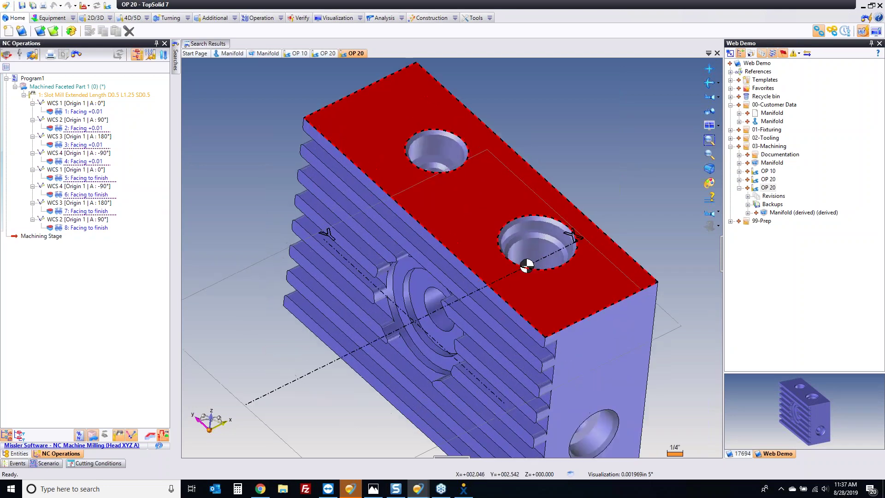
pyautogui.rightClick(563, 274)
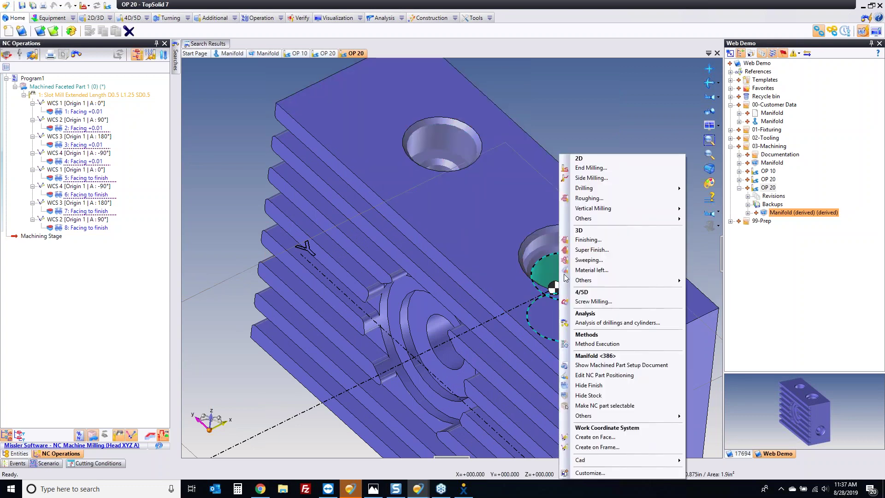
pyautogui.press('Escape')
pyautogui.rightClick(441, 139)
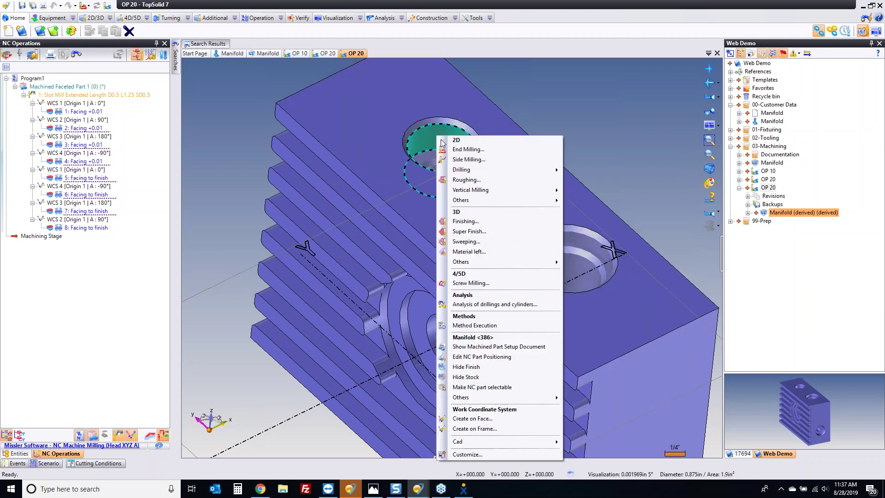
pyautogui.moveTo(473, 169)
pyautogui.click(597, 181)
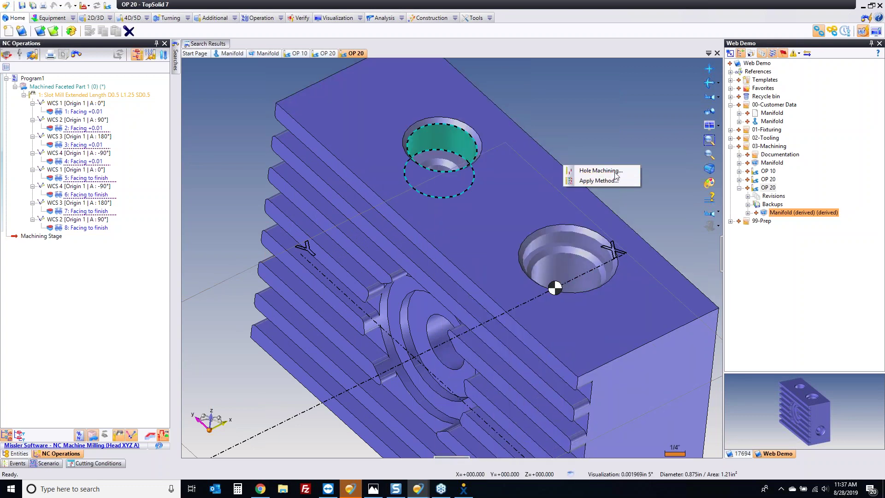
pyautogui.click(665, 79)
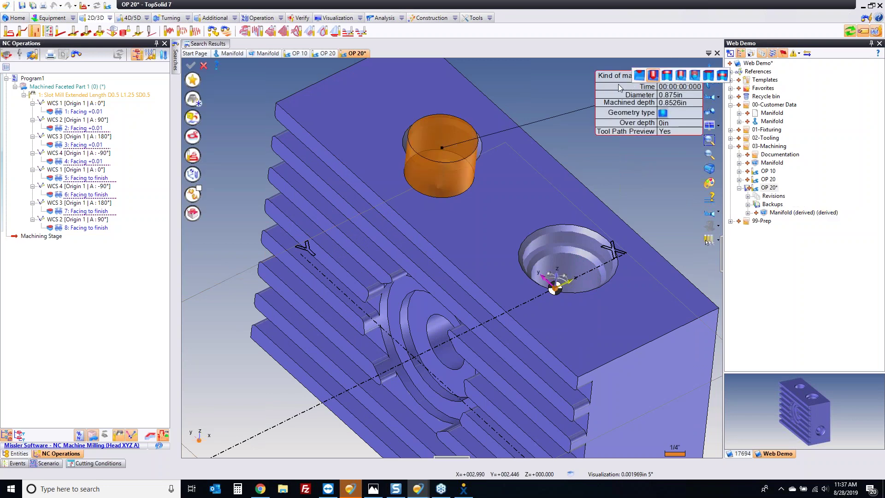
pyautogui.click(639, 78)
pyautogui.click(195, 103)
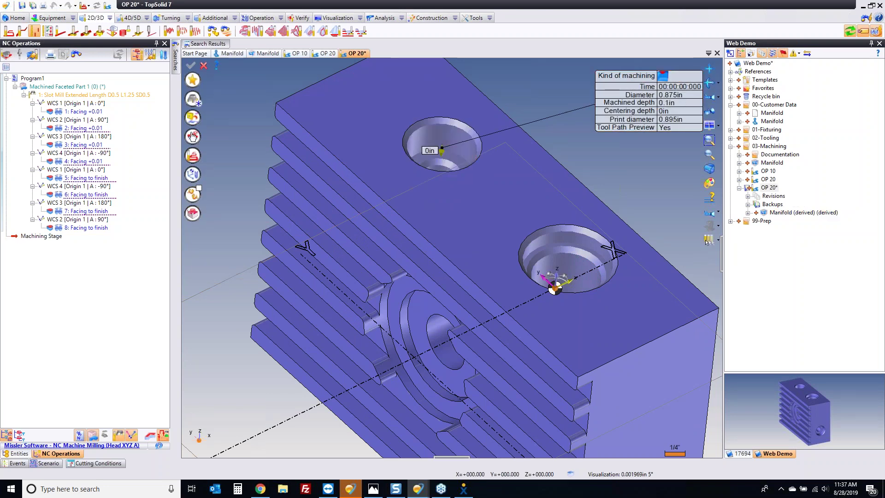
pyautogui.click(574, 243)
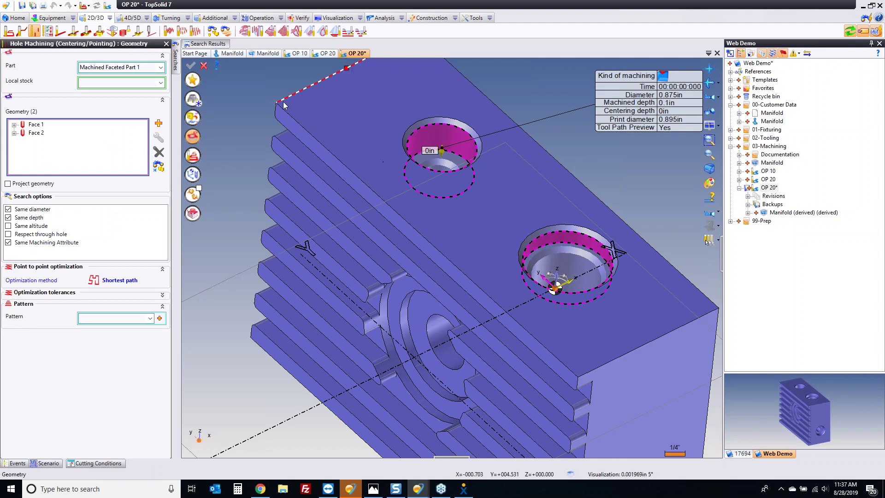
# - Choose the 0.500 Spot Drill from all tool catalogs, with the operation filter off and cutting diameter filtered to .5in
pyautogui.click(192, 152)
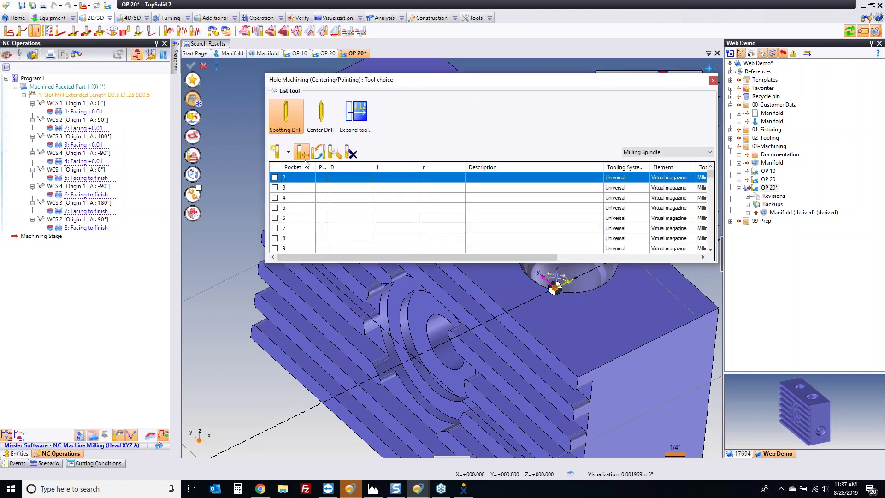
pyautogui.click(276, 151)
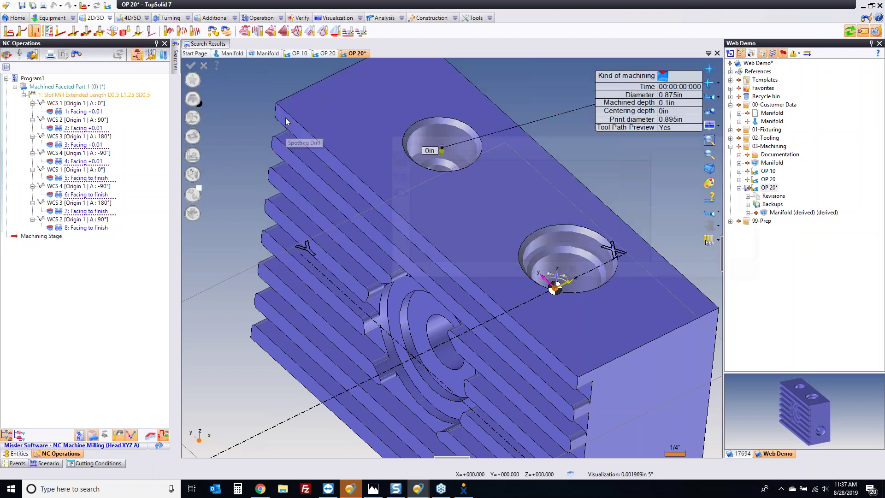
pyautogui.click(525, 153)
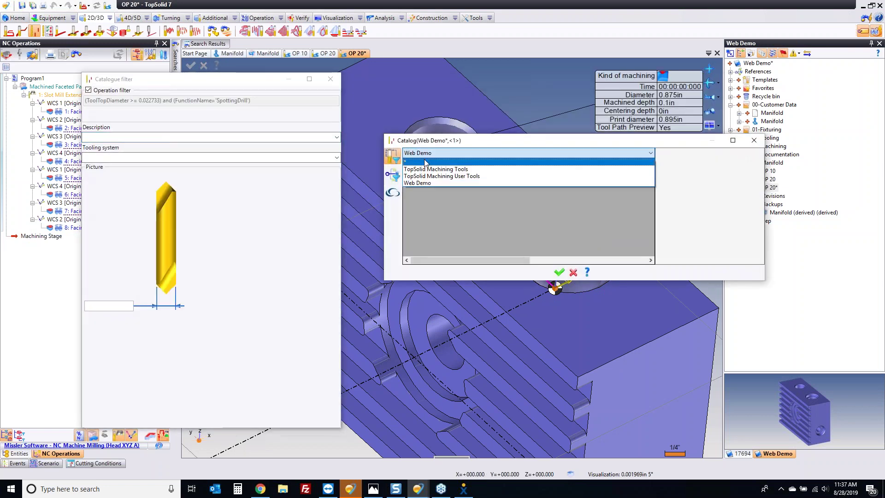
pyautogui.click(461, 159)
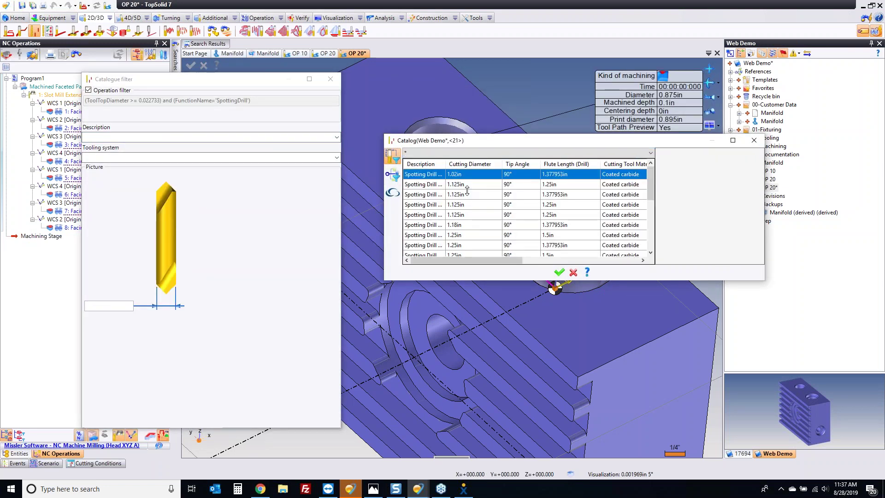
pyautogui.click(108, 101)
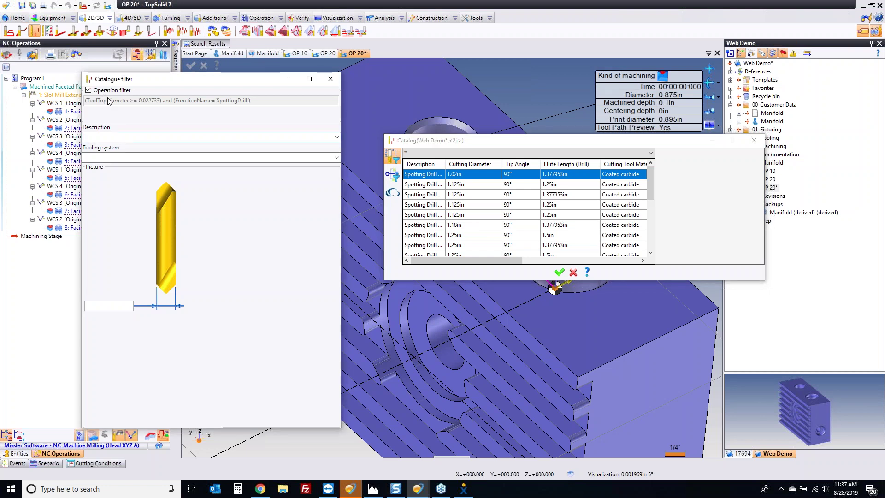
pyautogui.click(89, 90)
pyautogui.click(107, 306)
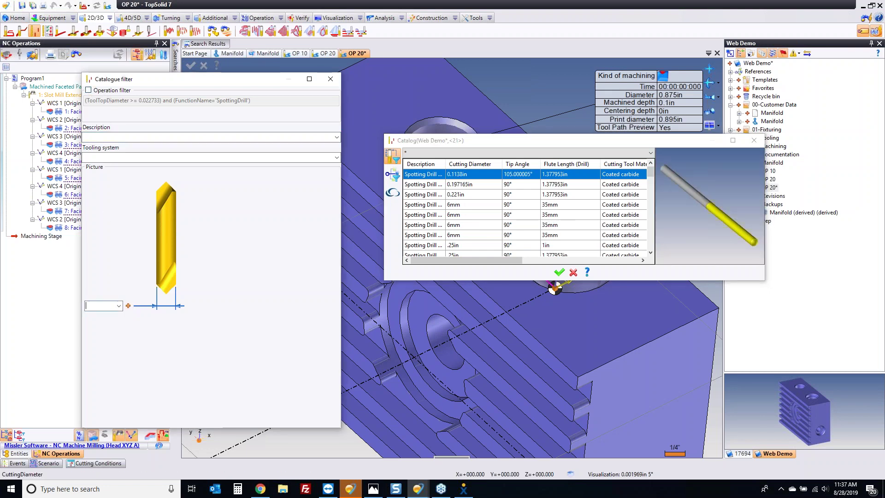
pyautogui.write('.5')
pyautogui.press('Return')
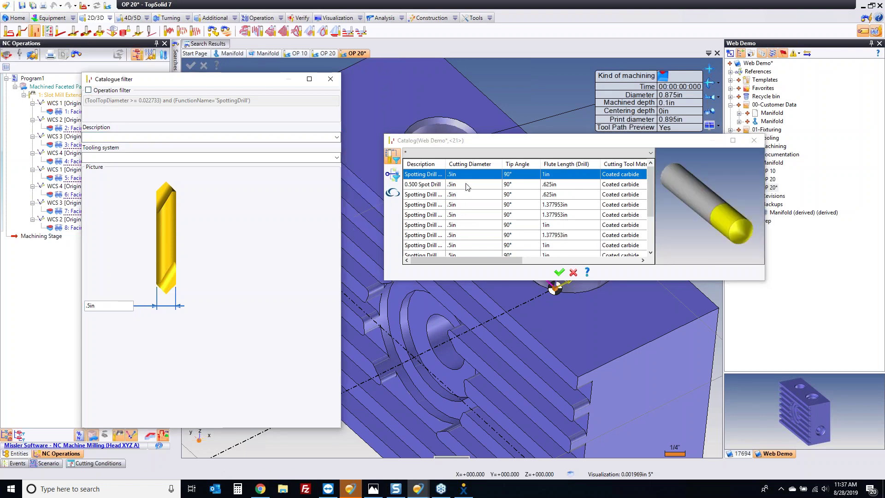
pyautogui.click(468, 185)
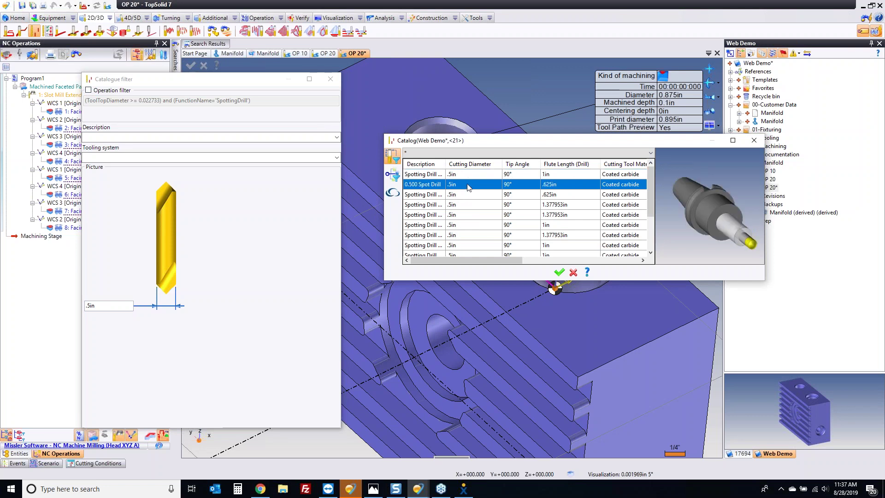
pyautogui.click(559, 272)
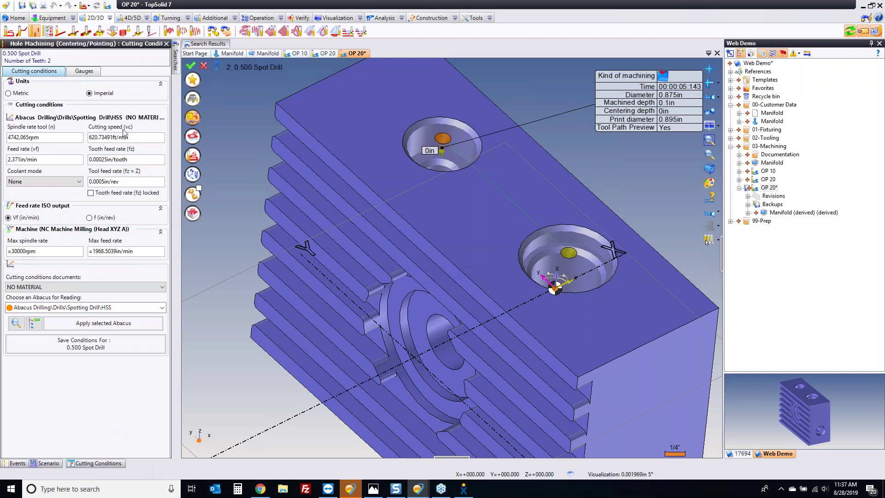
# - Set the spot drill's tooth feed rate to 0.003in/tooth and validate the Centering/Pointing operation
pyautogui.click(139, 159)
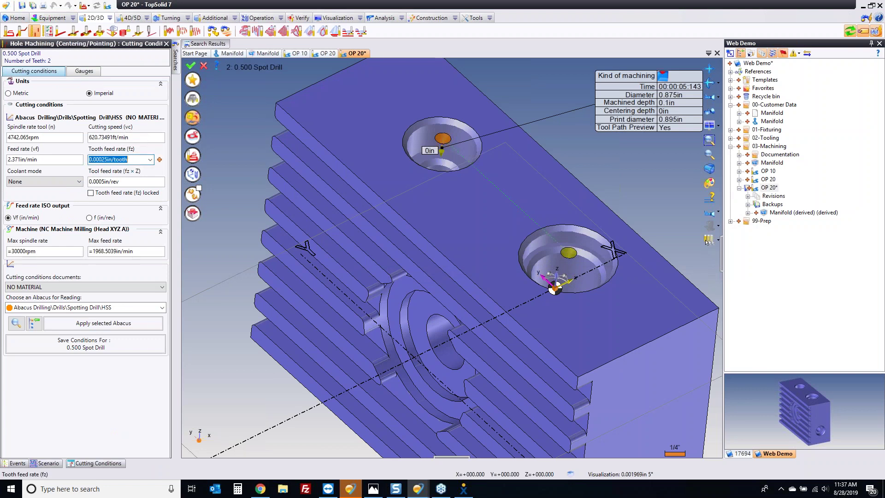
pyautogui.write('0.003')
pyautogui.press('Tab')
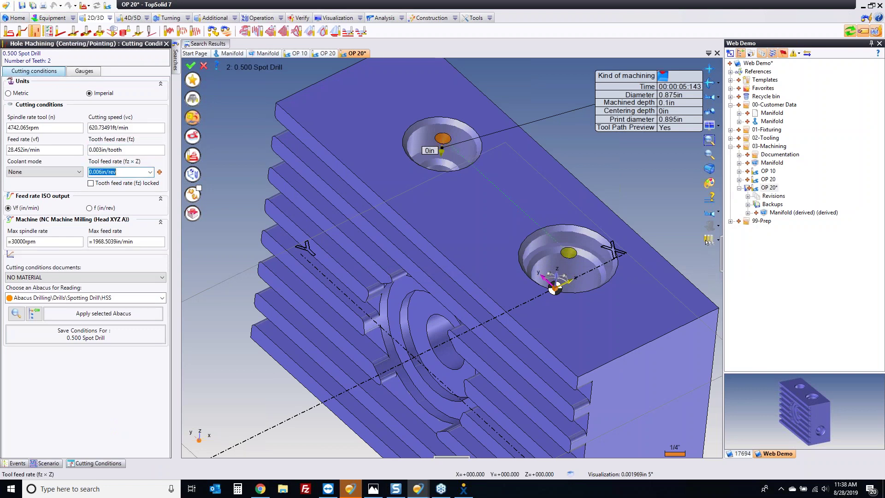
pyautogui.click(192, 67)
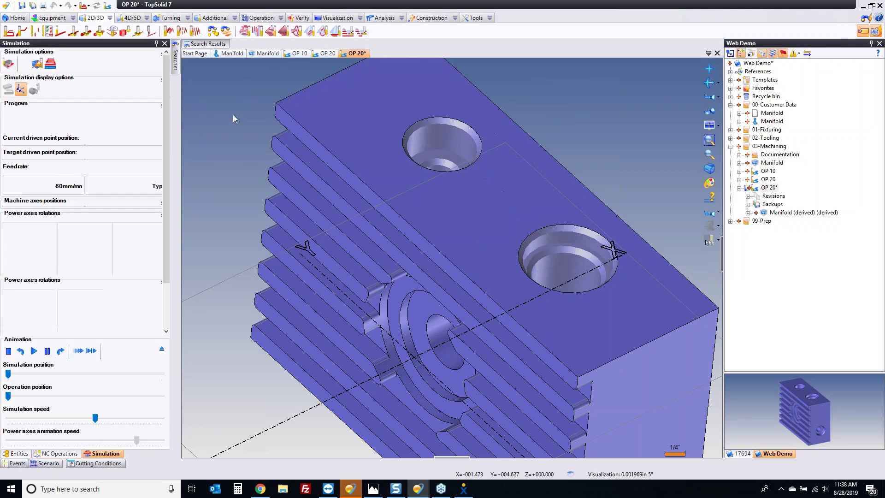
pyautogui.press('Escape')
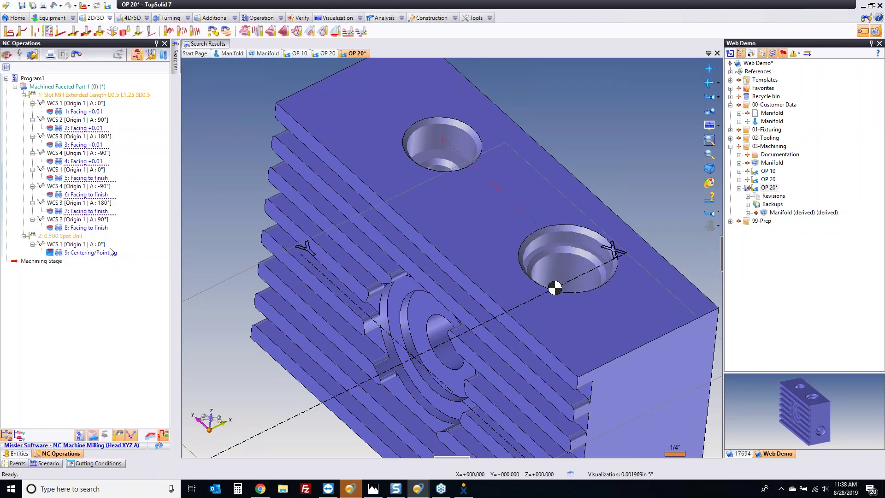
# - Edit the Centering/Pointing operation to use a centering depth of .2in
pyautogui.doubleClick(92, 255)
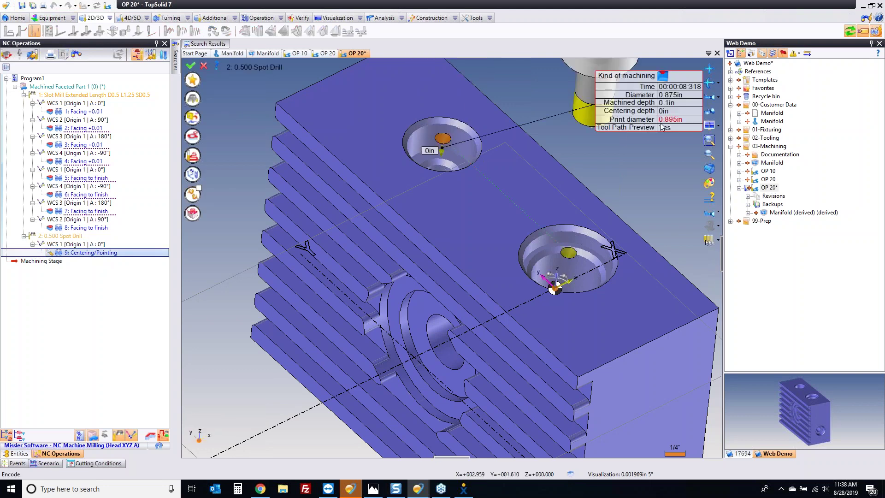
pyautogui.click(674, 120)
pyautogui.click(668, 111)
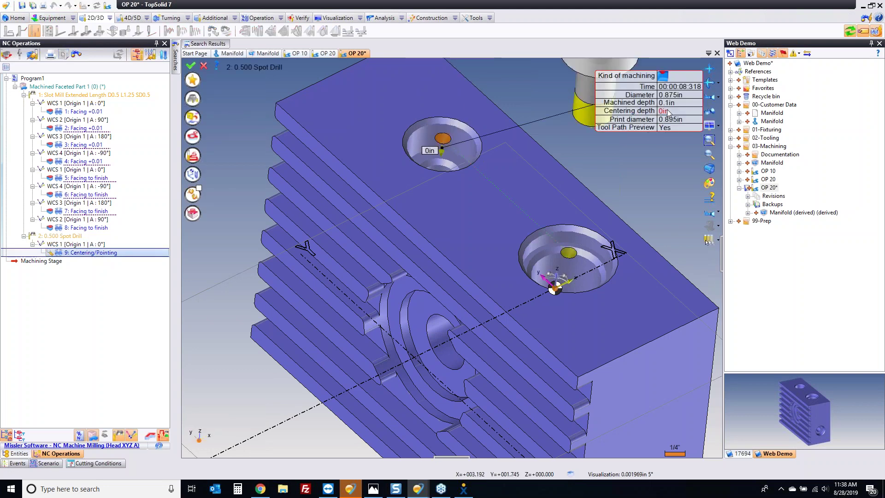
pyautogui.write('.')
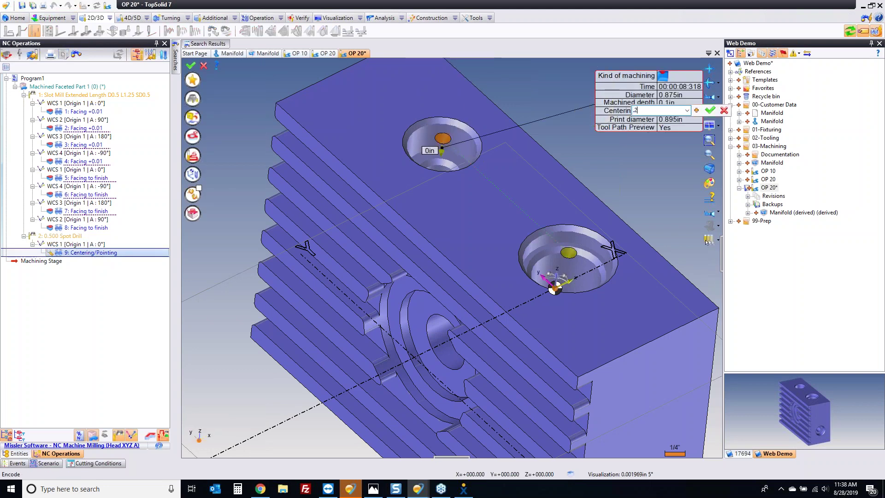
pyautogui.write('2')
pyautogui.press('Return')
pyautogui.click(707, 240)
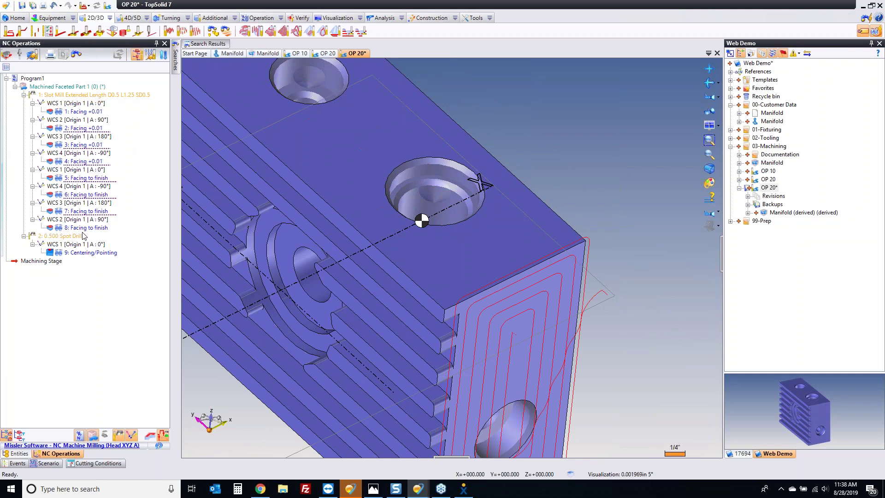
# - Apply the Centering/Pointing operation to the port bore on the adjacent single-port end face
pyautogui.click(98, 255)
pyautogui.moveTo(457, 268); pyautogui.dragTo(441, 200, button='middle')
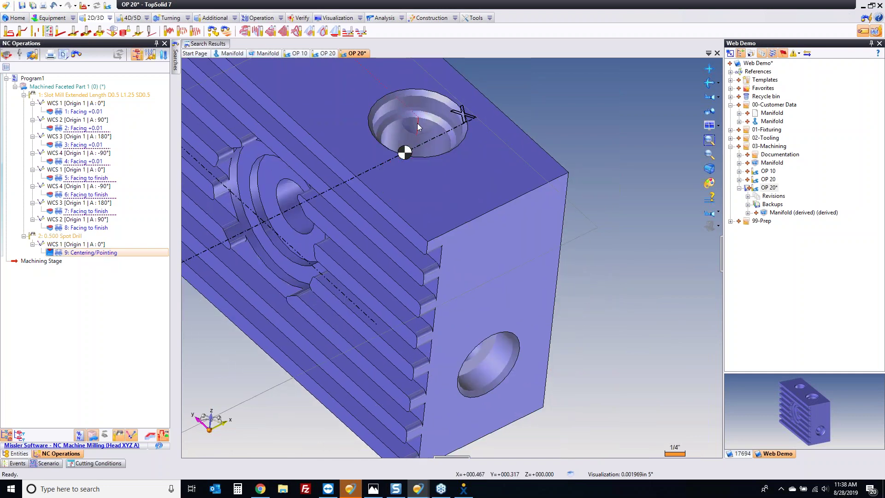
pyautogui.click(494, 367)
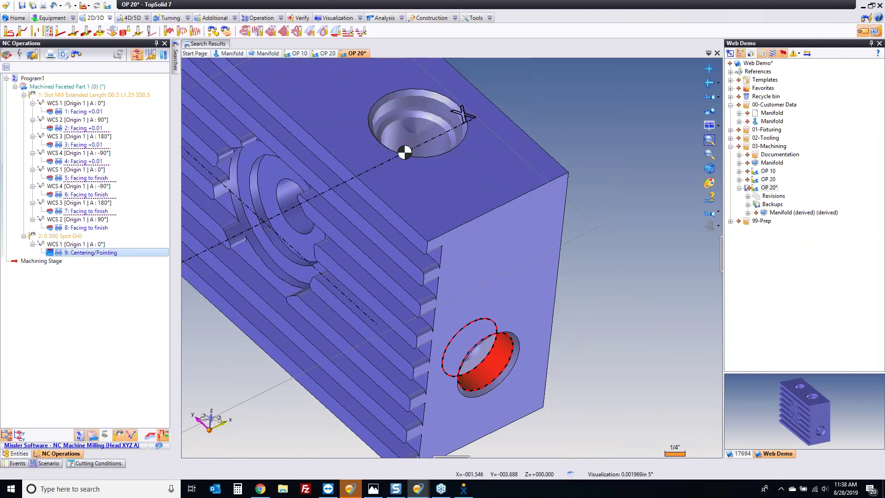
pyautogui.moveTo(498, 375); pyautogui.dragTo(370, 172, button='middle')
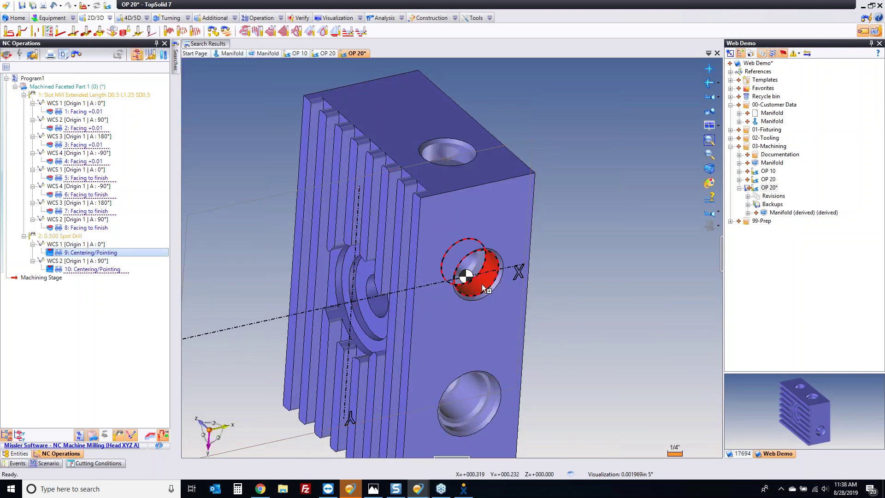
# - Apply the Centering/Pointing operation to both port bores on the two-port side face and validate it
pyautogui.click(466, 275)
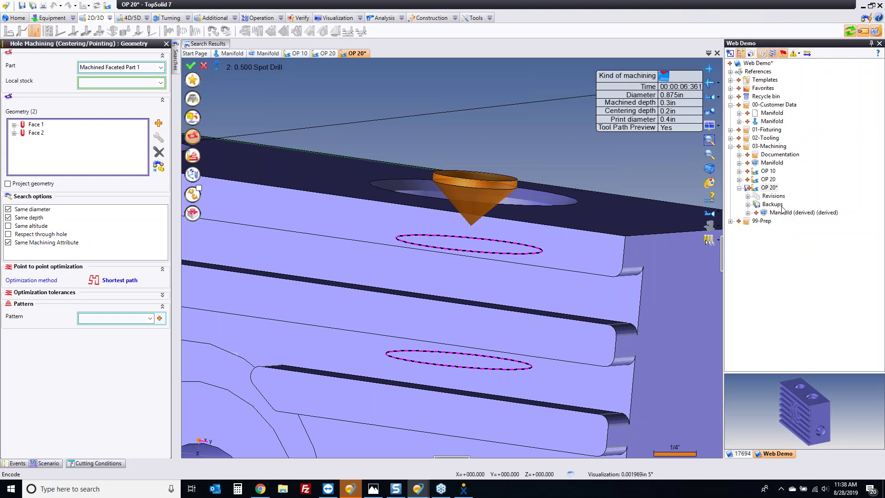
pyautogui.scroll(-7, 510, 241)
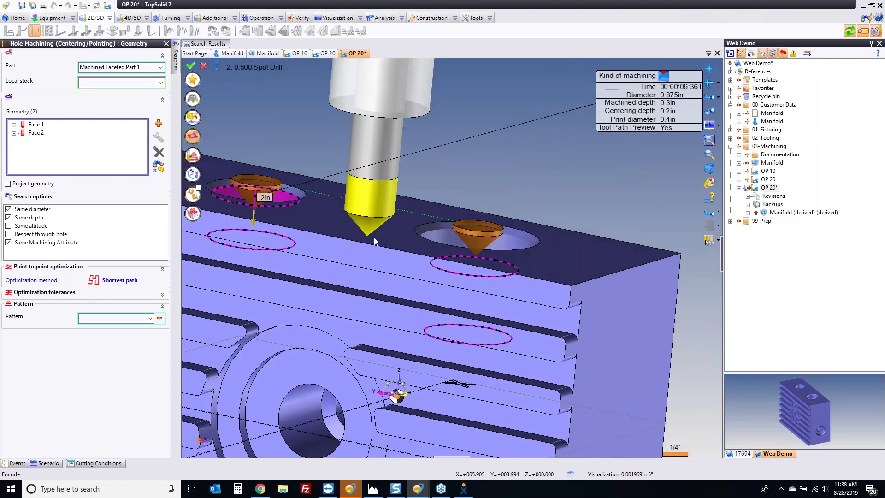
pyautogui.click(191, 66)
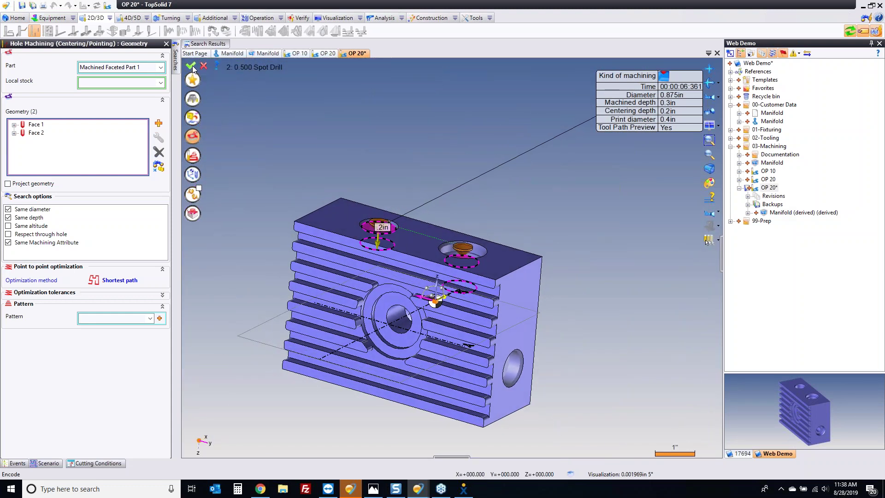
pyautogui.click(191, 65)
# - Apply the Centering/Pointing operation to the port bore on the remaining single-port end face
pyautogui.moveTo(535, 217); pyautogui.dragTo(470, 198, button='middle')
pyautogui.scroll(2, 443, 221)
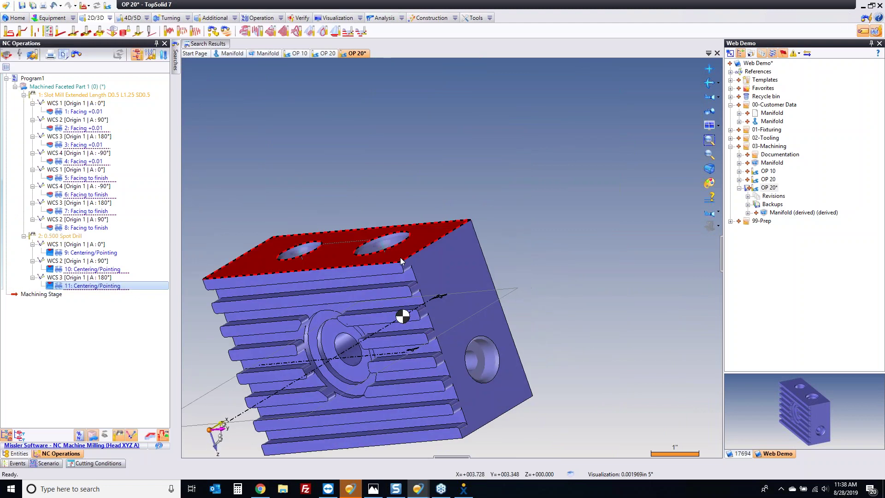
pyautogui.click(479, 360)
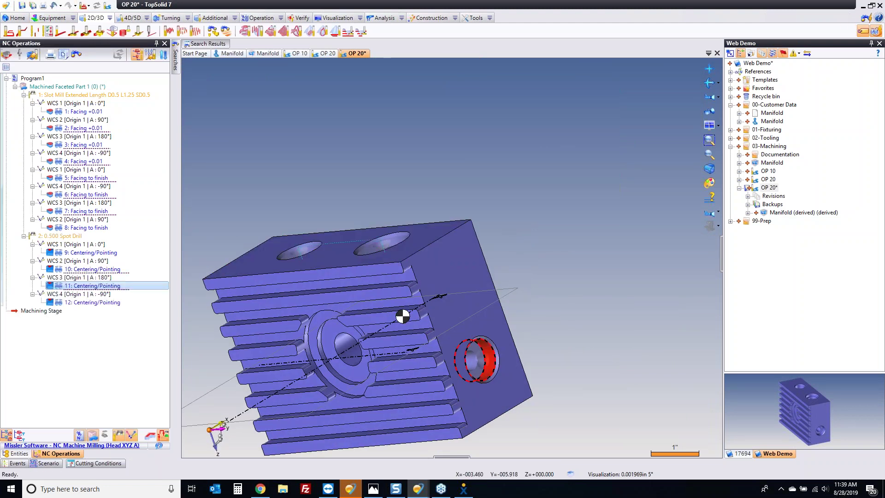
pyautogui.scroll(5, 421, 288)
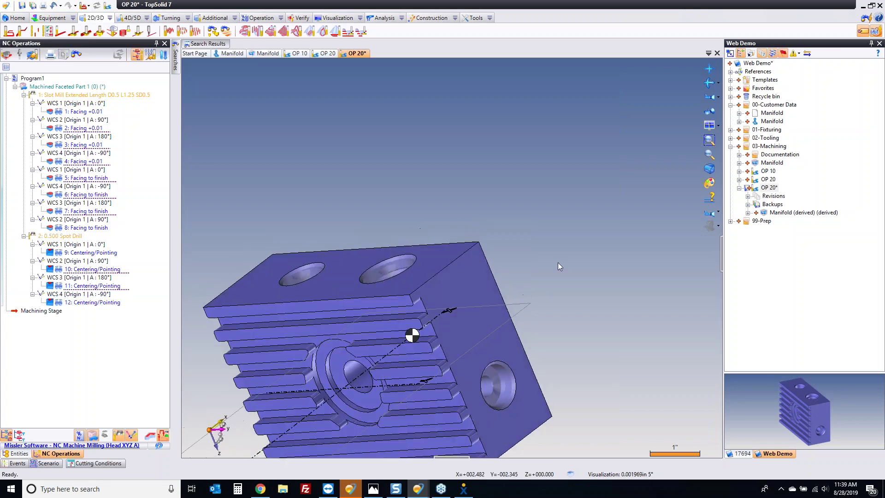
# - Start a Drilling operation on the 1.125in wall of a stepped port bore, using the catalog's holder-mounted Multi Step Drill 2 with 4in flute length
pyautogui.moveTo(699, 309)
pyautogui.mouseDown(button='middle')
pyautogui.moveTo(535, 277)
pyautogui.moveTo(519, 264)
pyautogui.moveTo(488, 279)
pyautogui.moveTo(500, 289)
pyautogui.mouseUp(button='middle')
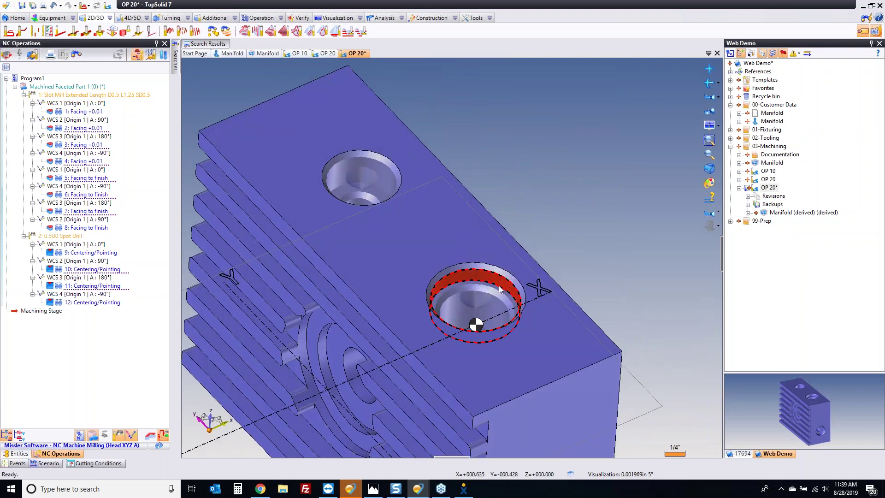
pyautogui.rightClick(500, 289)
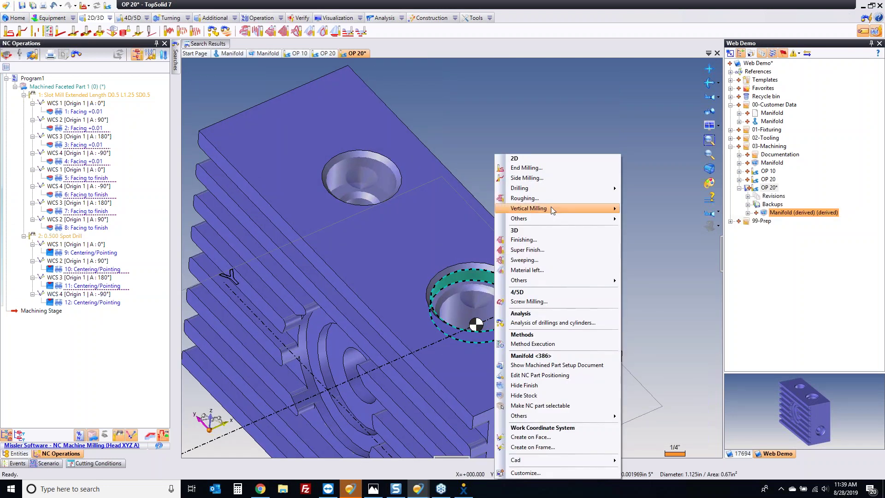
pyautogui.moveTo(578, 189)
pyautogui.click(651, 189)
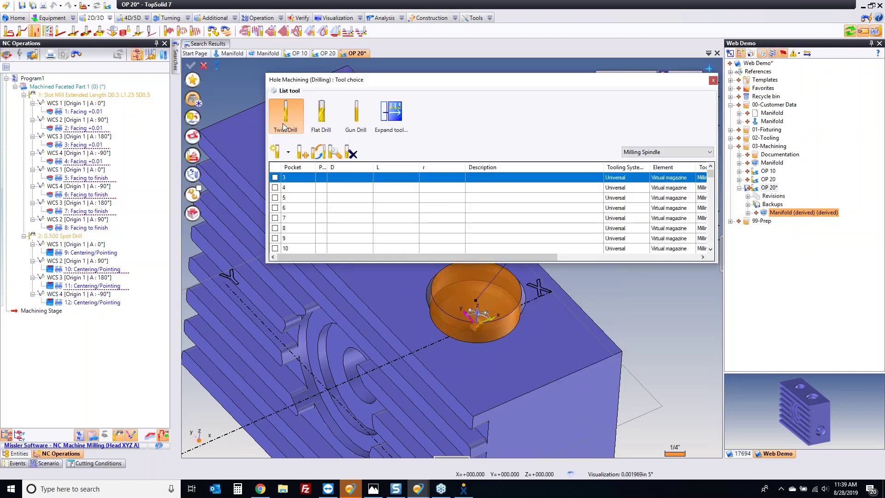
pyautogui.click(335, 150)
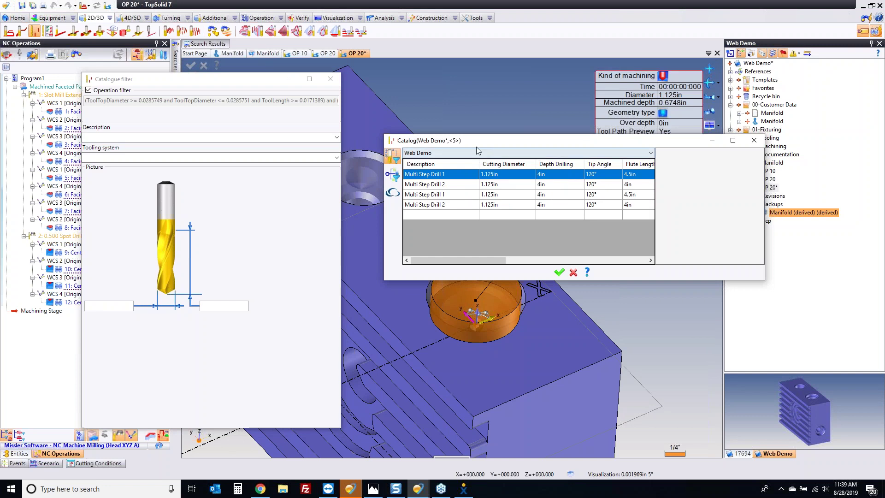
pyautogui.click(425, 206)
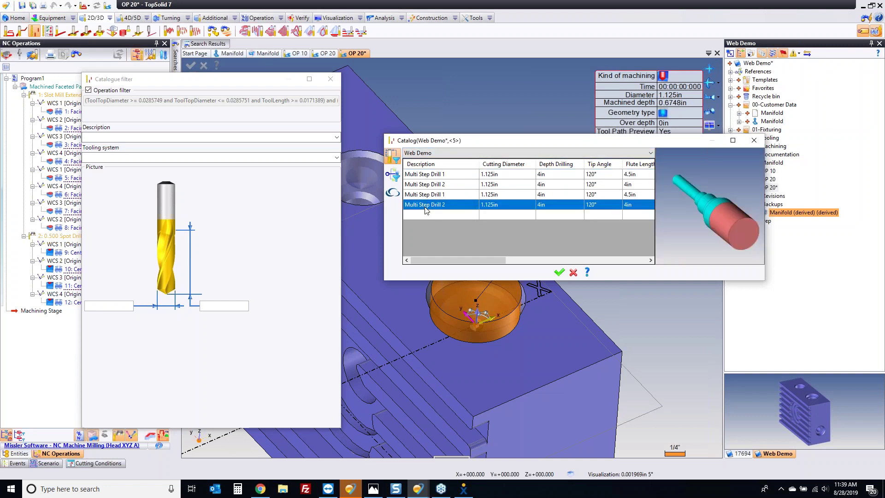
pyautogui.click(443, 195)
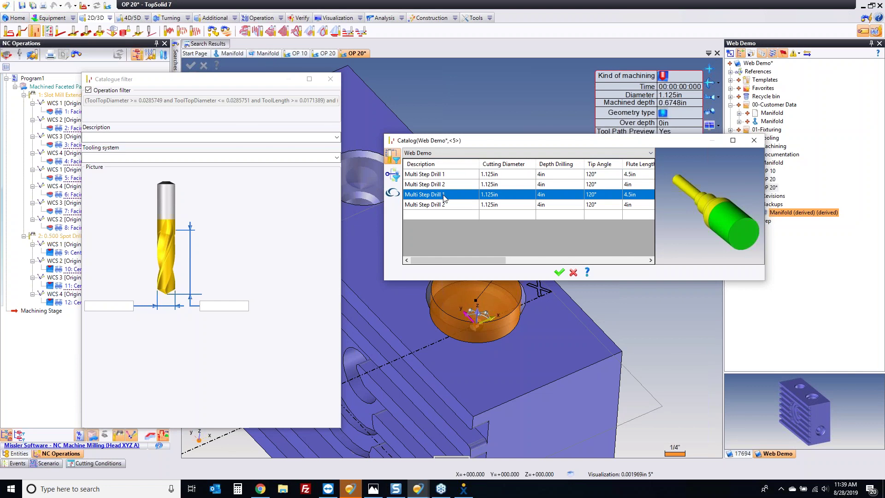
pyautogui.click(450, 184)
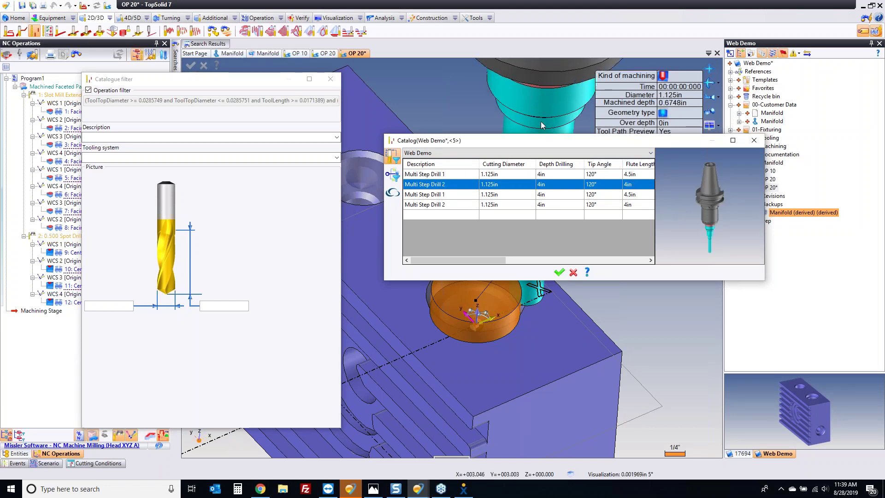
pyautogui.click(560, 272)
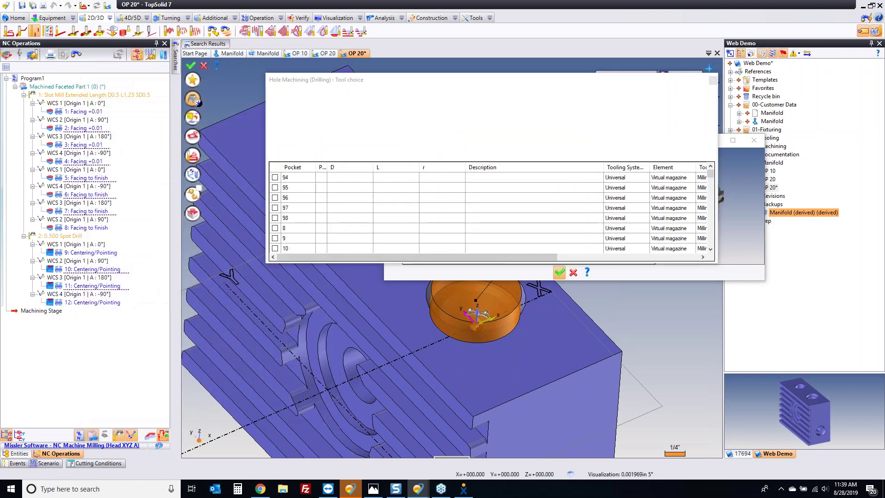
# - Set the drill's tooth feed rate to .0025in/tooth, cutting speed to 600ft/min and coolant mode to Jet
pyautogui.click(195, 118)
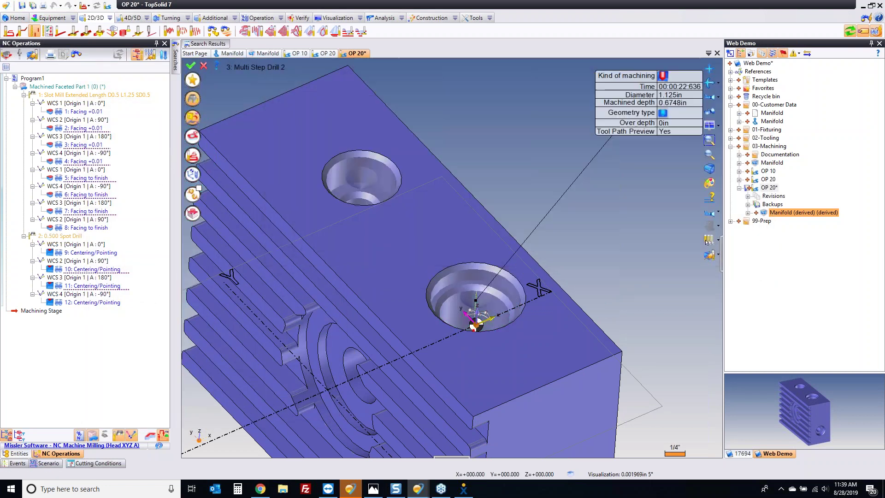
pyautogui.click(193, 118)
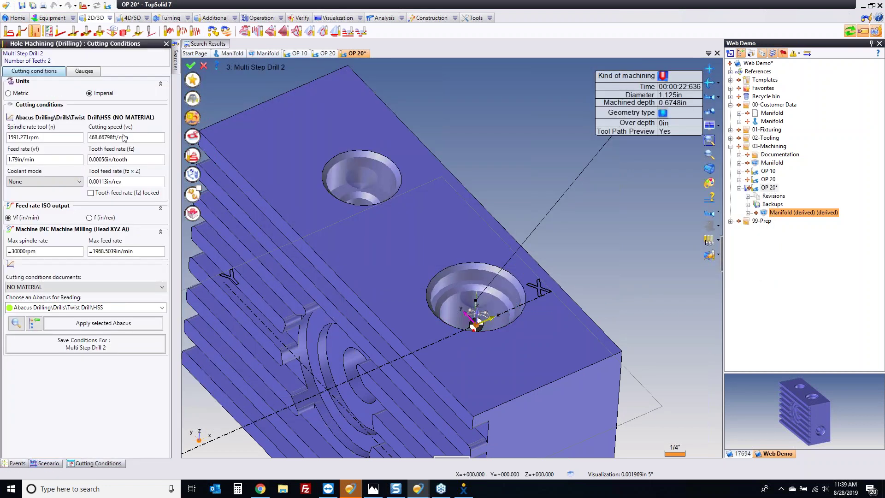
pyautogui.click(117, 160)
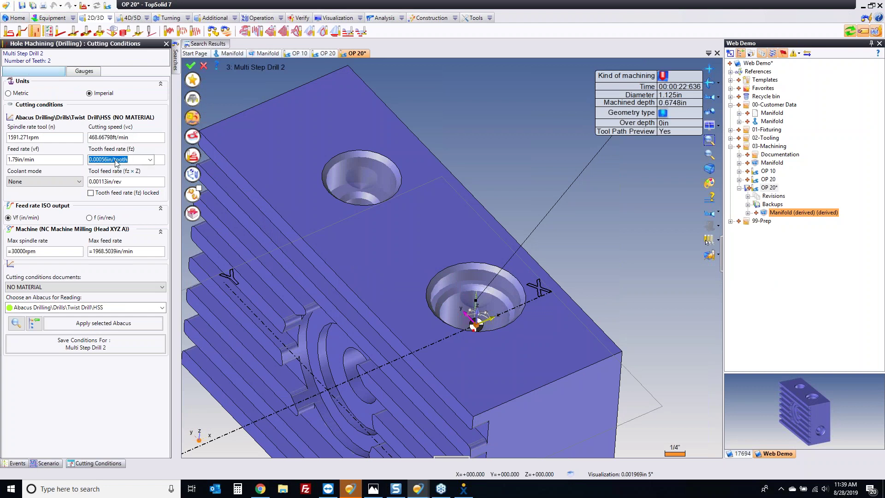
pyautogui.write('0.0025')
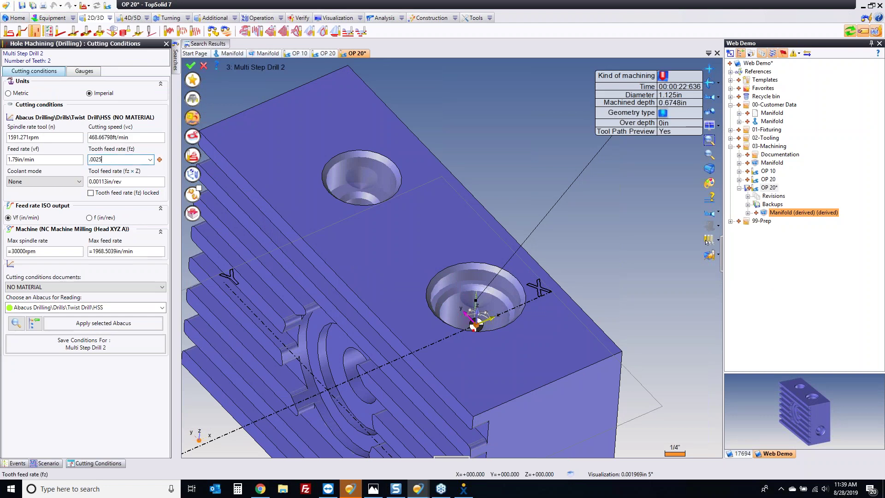
pyautogui.press('Tab')
pyautogui.click(109, 128)
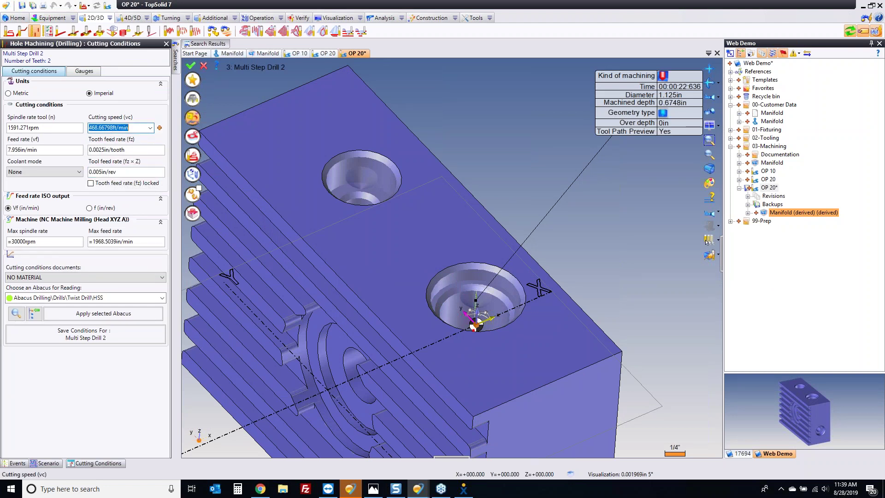
pyautogui.write('600')
pyautogui.press('Tab')
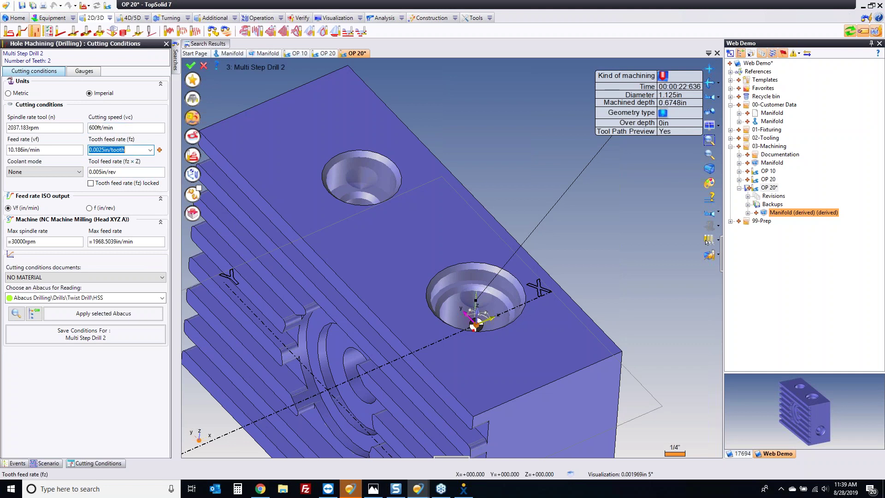
pyautogui.click(50, 176)
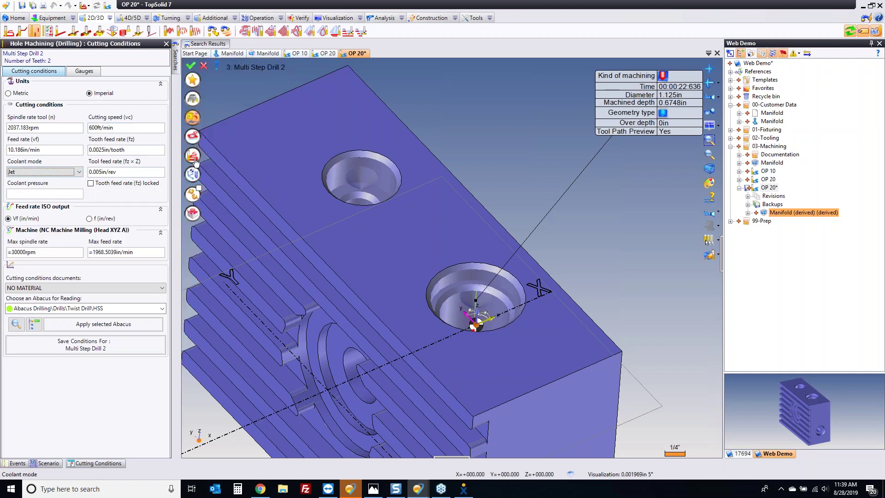
# - Drill until the center point of the 1.125in bore's lower edge, enable Clearing, and validate the Drilling operation
pyautogui.click(708, 241)
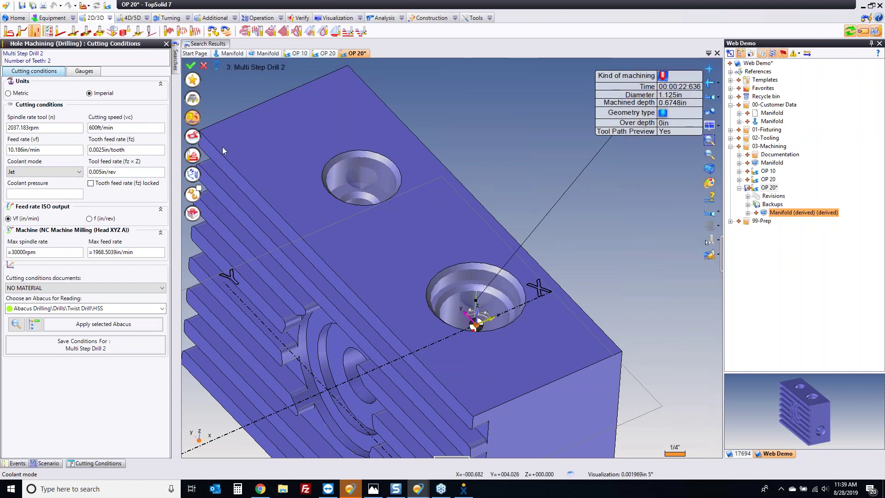
pyautogui.click(197, 153)
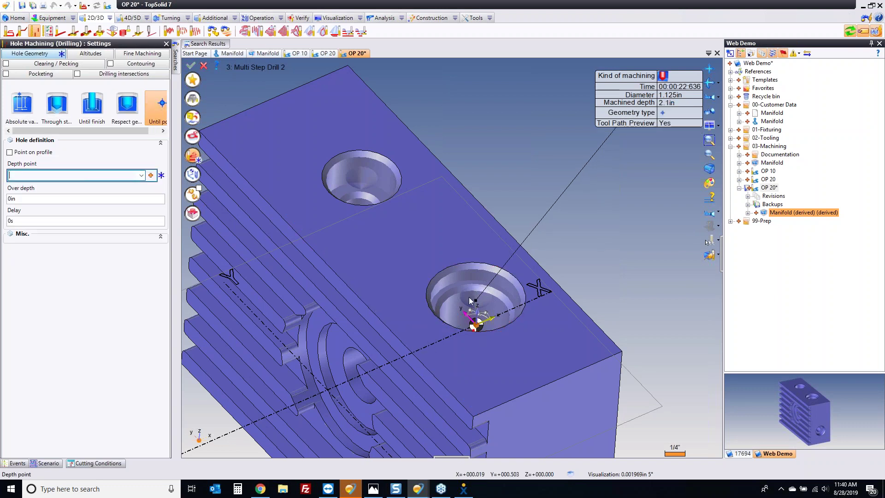
pyautogui.click(498, 291)
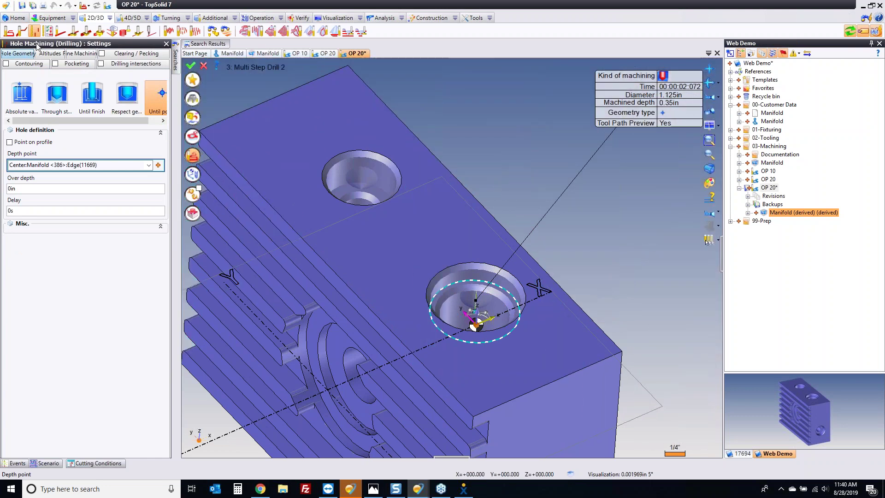
pyautogui.click(102, 53)
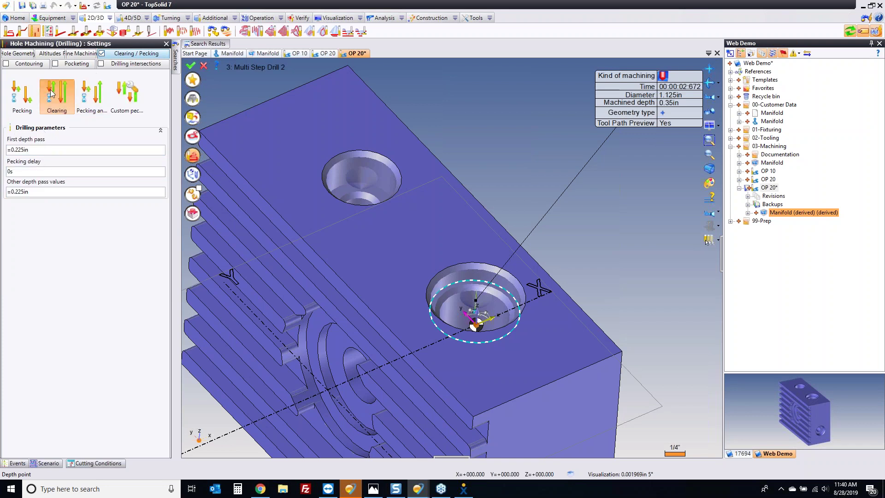
pyautogui.click(190, 66)
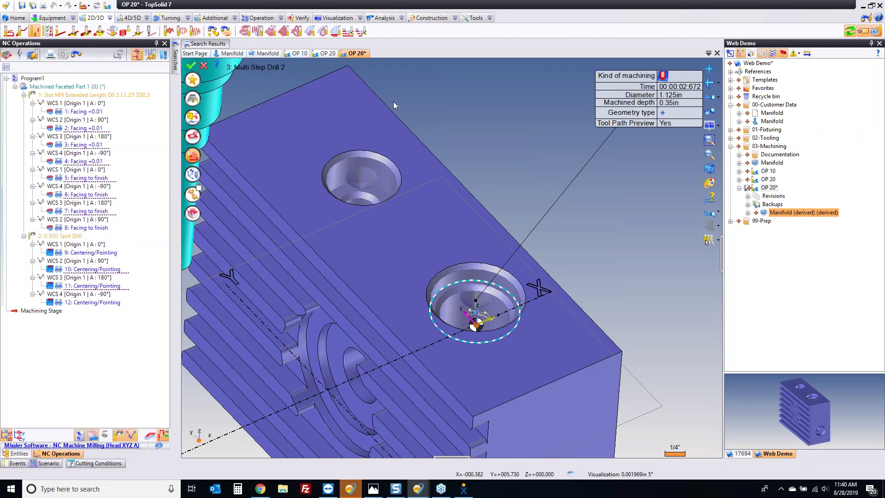
# - Simulate the Multi Step Drill 2 drilling operation on the port bore
pyautogui.click(708, 240)
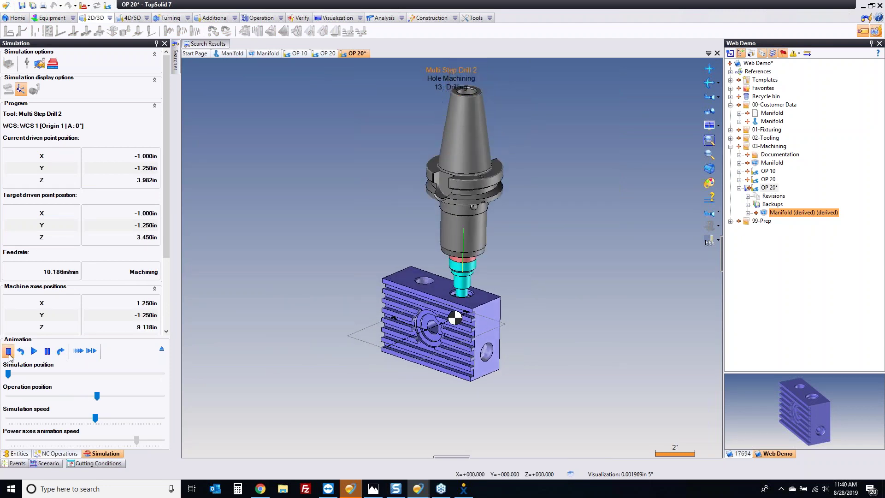
pyautogui.click(34, 352)
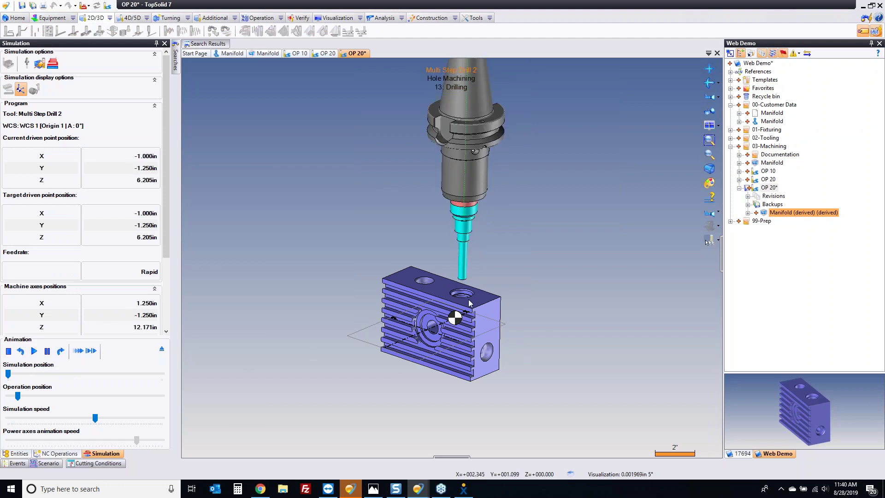
pyautogui.press('Left')
pyautogui.press('Left')
# - Create another Drilling operation with Multi Step Drill 2 on the next 1.125in port bore, down to the center point of its lower edge
pyautogui.scroll(5, 469, 303)
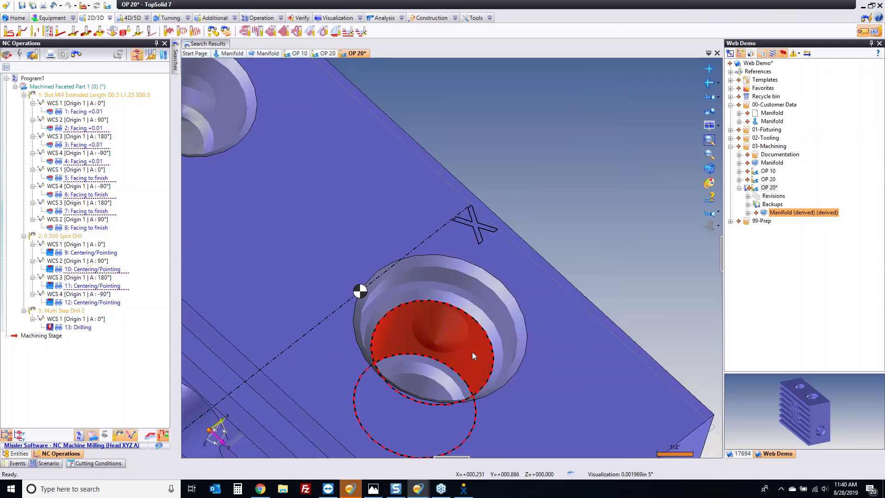
pyautogui.rightClick(478, 292)
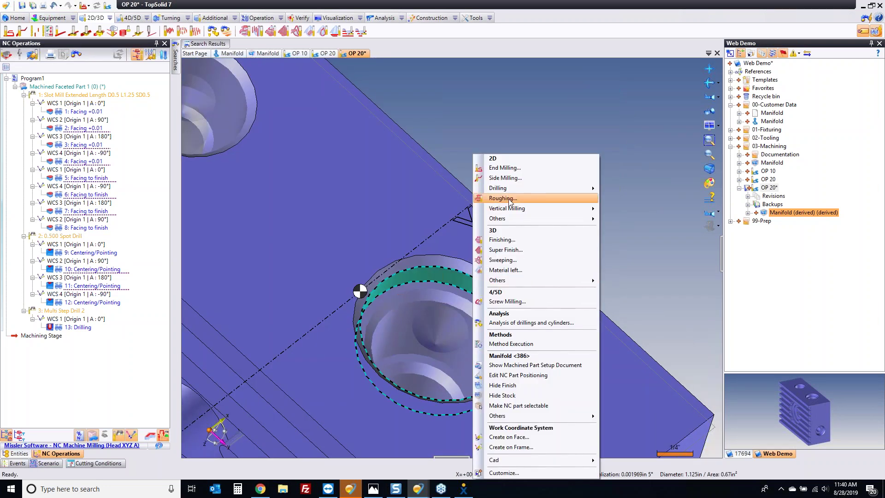
pyautogui.moveTo(513, 191)
pyautogui.click(615, 189)
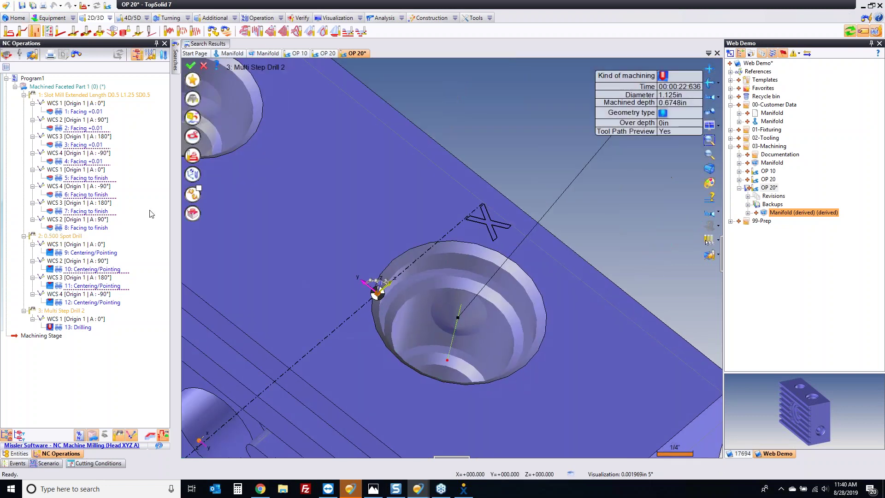
pyautogui.click(193, 156)
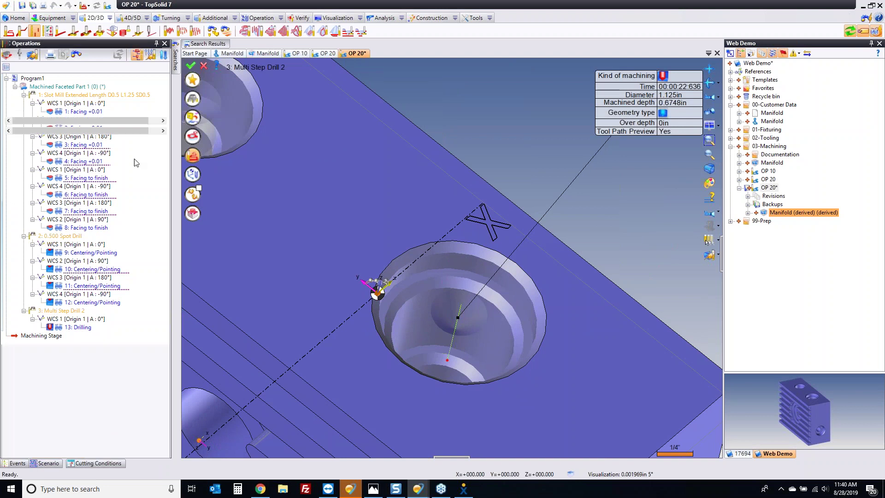
pyautogui.click(155, 113)
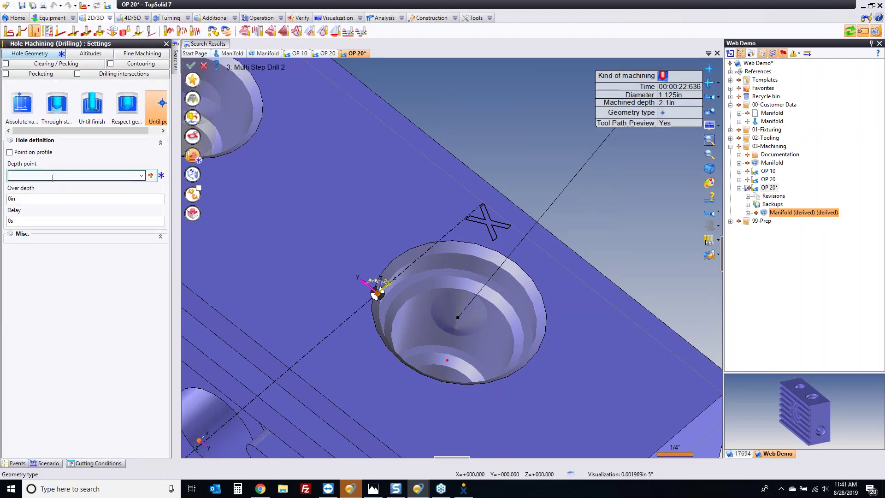
pyautogui.click(453, 267)
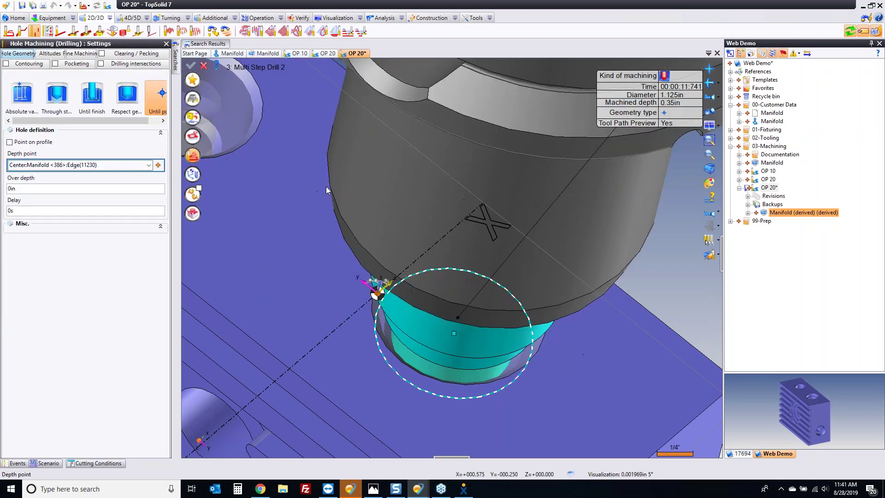
pyautogui.click(192, 68)
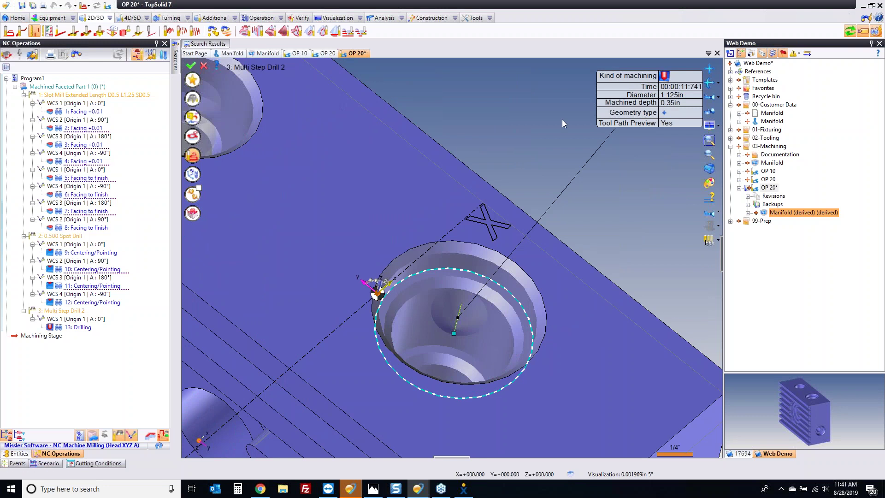
# - Validate the Drilling operation on the second 1.125in port bore and save the document
pyautogui.click(708, 240)
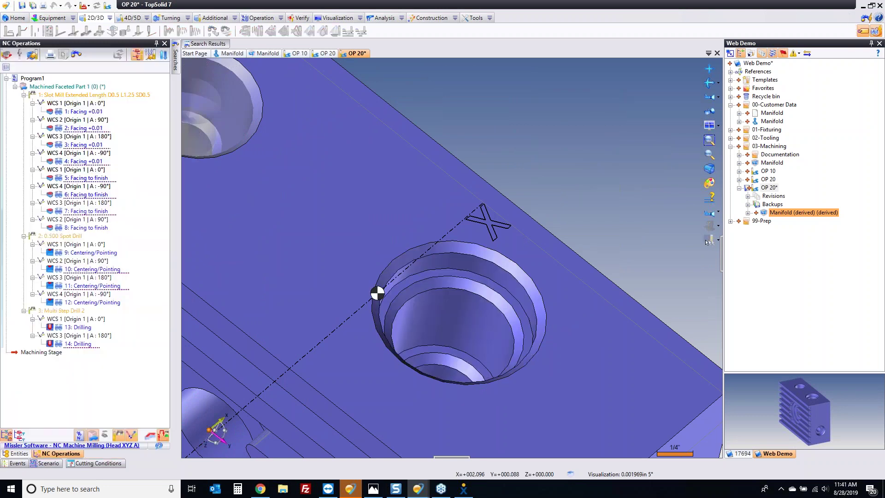
pyautogui.scroll(-5, 565, 241)
pyautogui.hotkey('ctrl', 's')
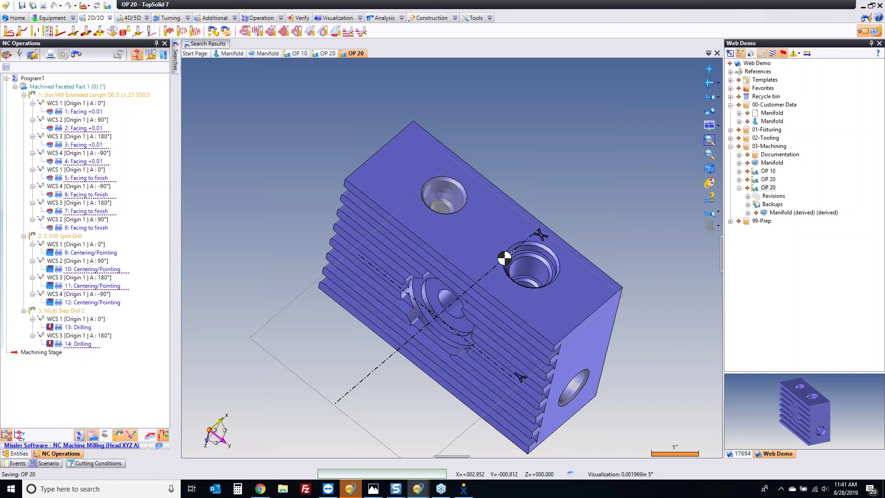
# - Rename the second OP 20 machining document as OP 30 and save it
pyautogui.rightClick(353, 49)
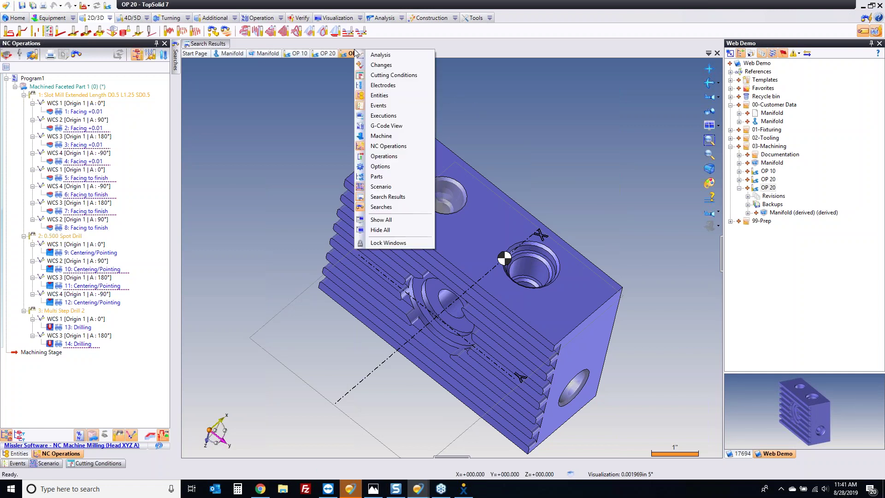
pyautogui.click(326, 94)
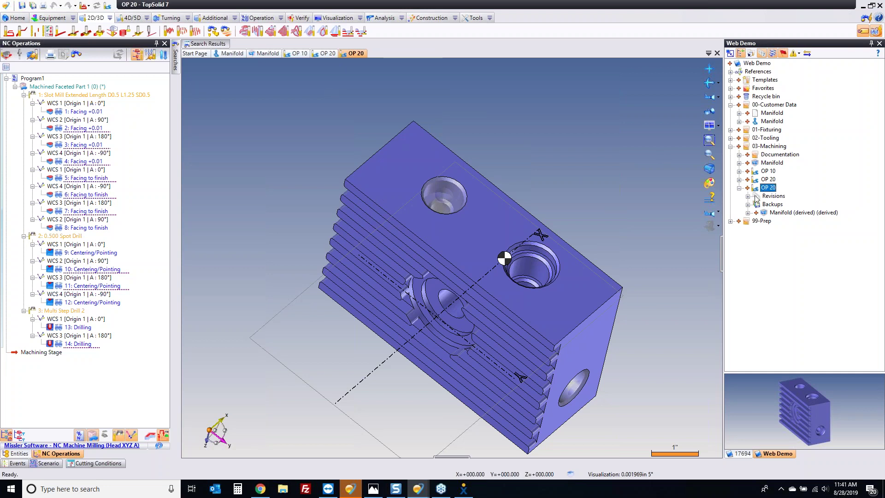
pyautogui.click(768, 188)
pyautogui.write('30')
pyautogui.press('Return')
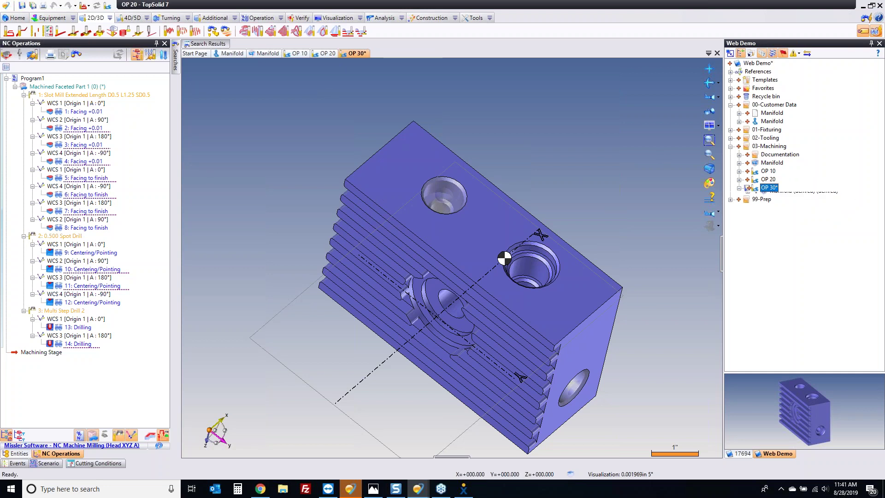
pyautogui.hotkey('ctrl', 's')
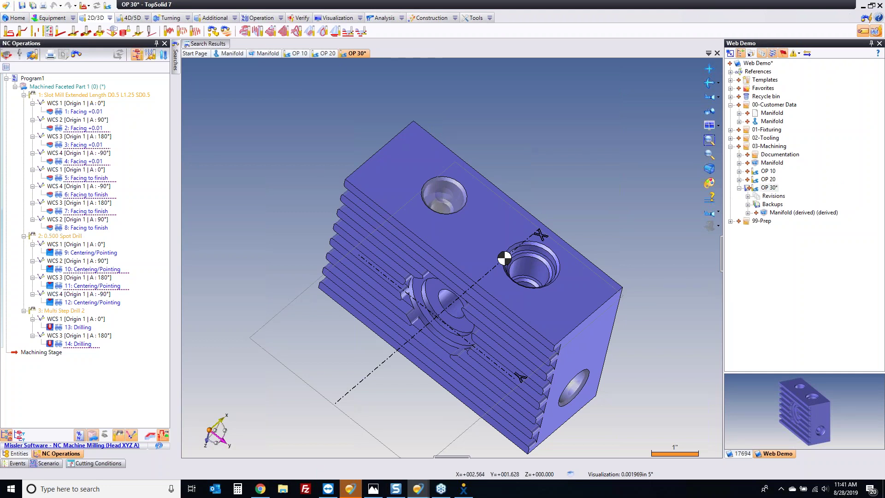
# - Create a drafting document of OP 30 from the Imperial "Operations with drawings" template, save it and close it
pyautogui.press('Left')
pyautogui.press('Left')
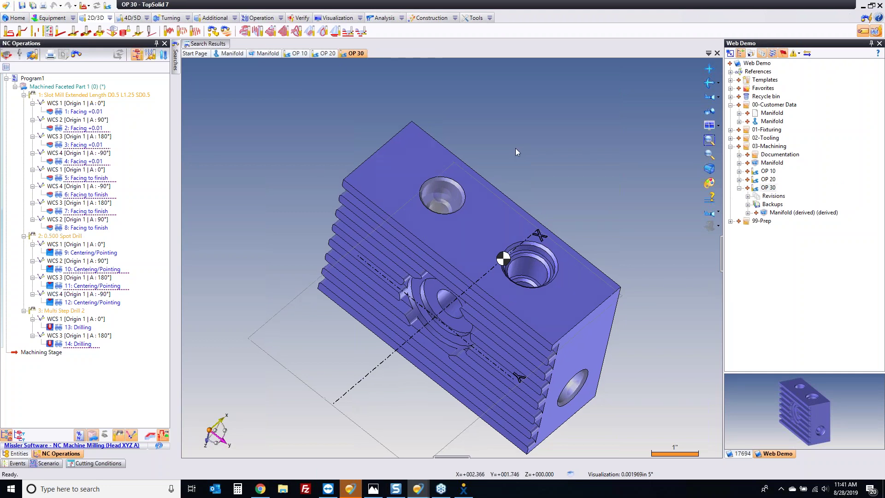
pyautogui.press('Left')
pyautogui.press('Left')
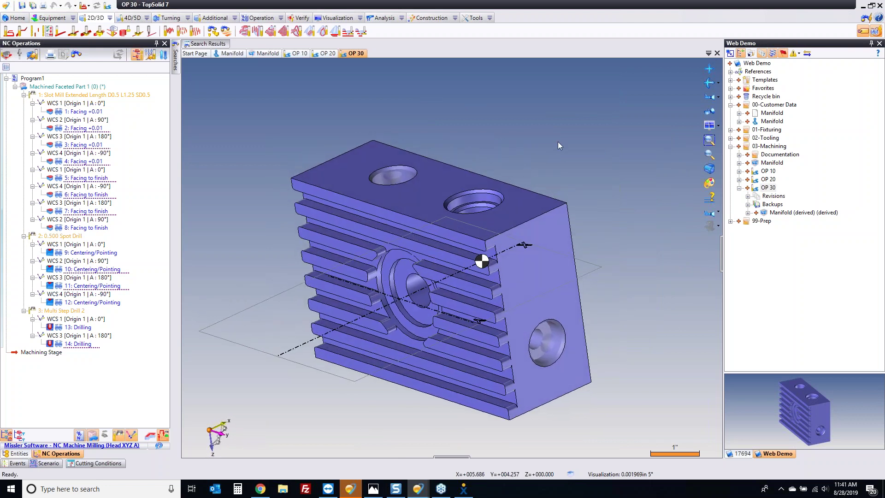
pyautogui.rightClick(353, 53)
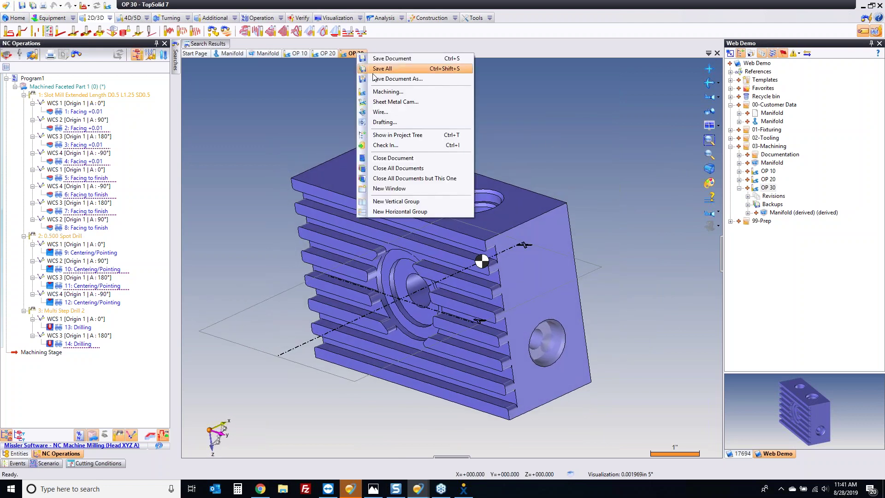
pyautogui.click(401, 121)
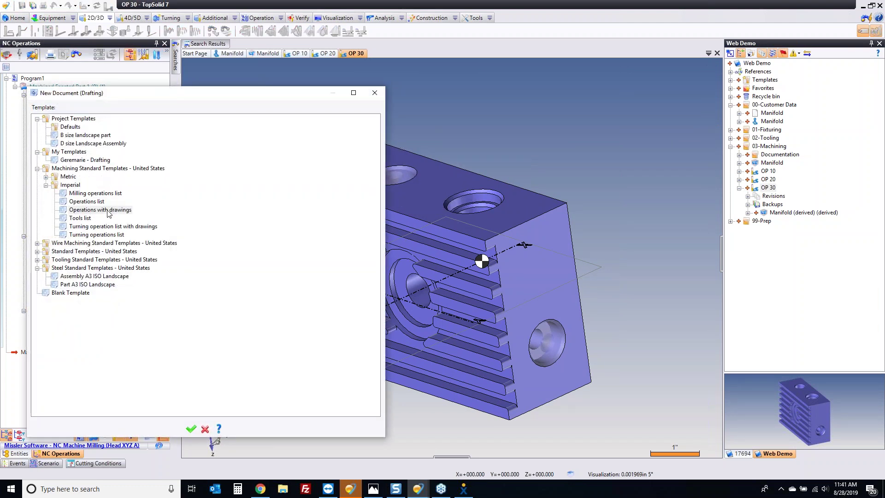
pyautogui.doubleClick(108, 210)
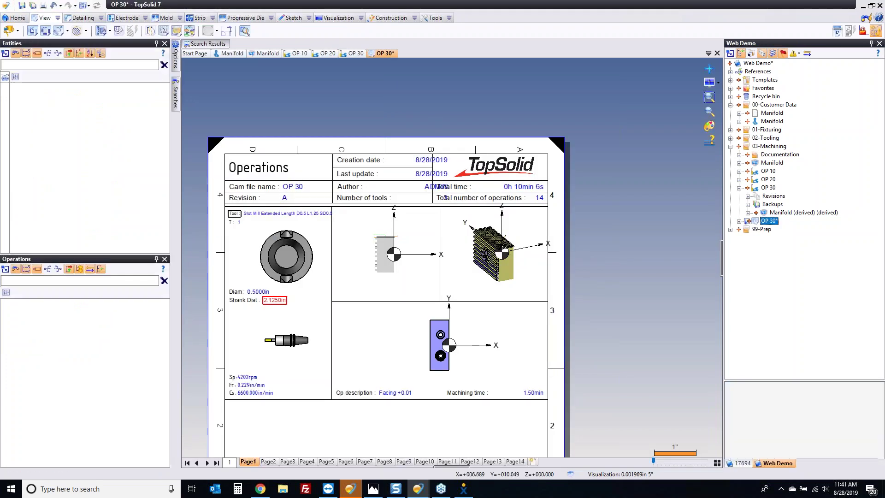
pyautogui.hotkey('ctrl', 's')
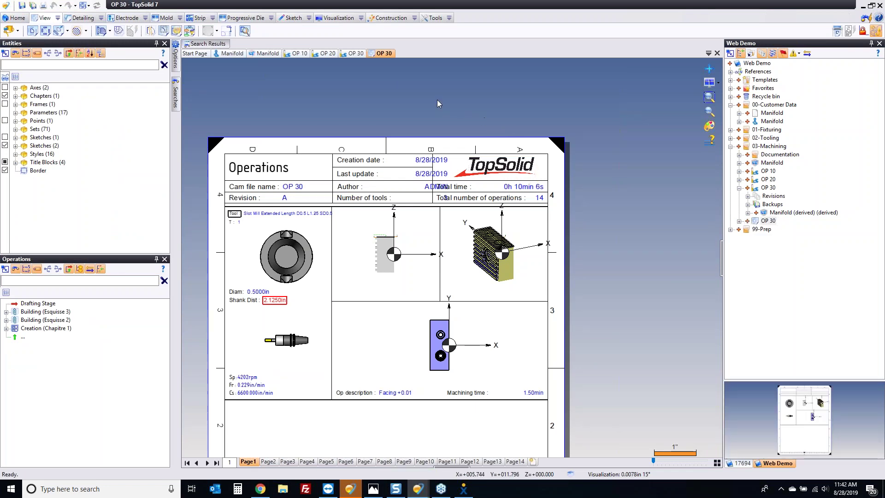
pyautogui.middleClick(380, 52)
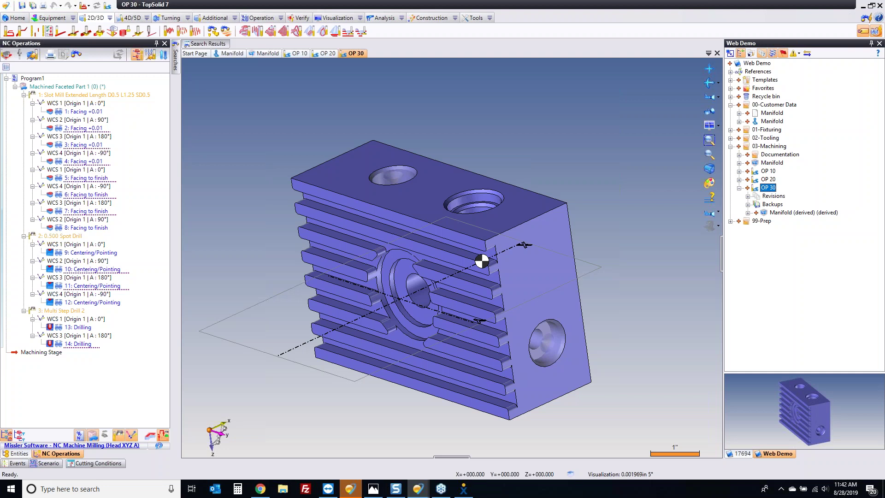
# - Create a new machining document in the 03-Machining folder from the Haas VF2 project template
pyautogui.click(739, 189)
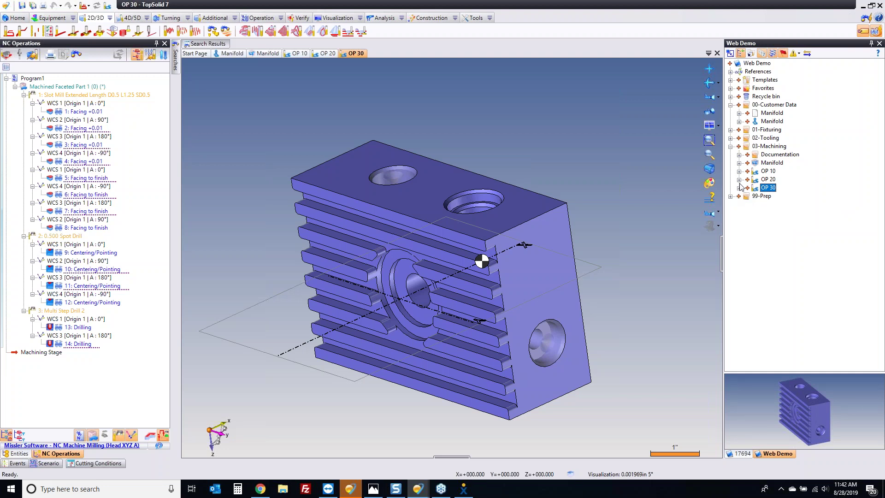
pyautogui.click(538, 257)
pyautogui.click(597, 226)
pyautogui.click(766, 147)
pyautogui.rightClick(766, 146)
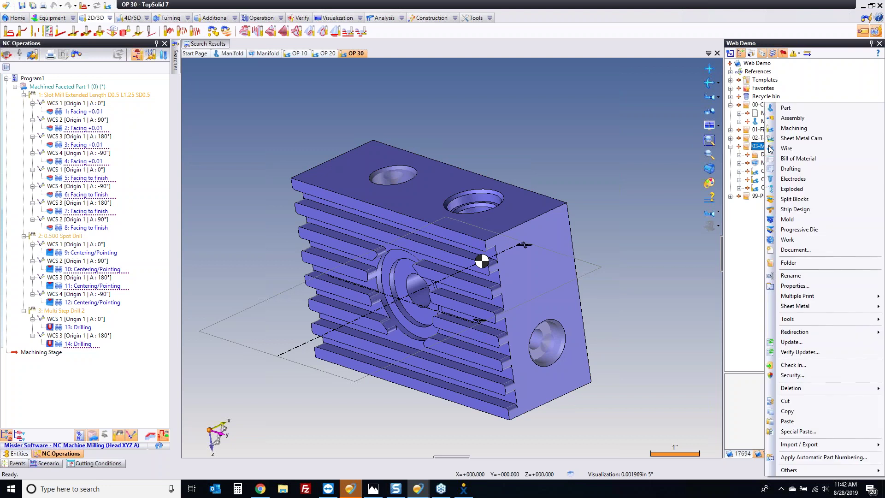
pyautogui.click(802, 129)
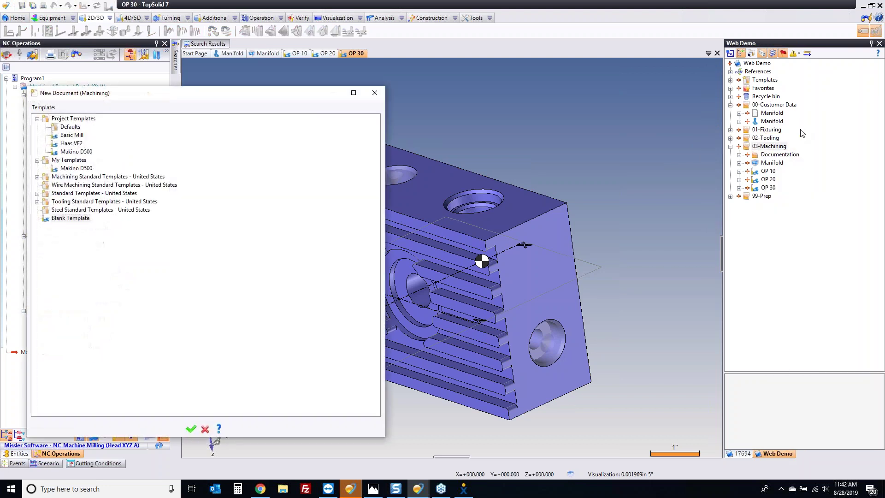
pyautogui.click(71, 144)
pyautogui.click(191, 429)
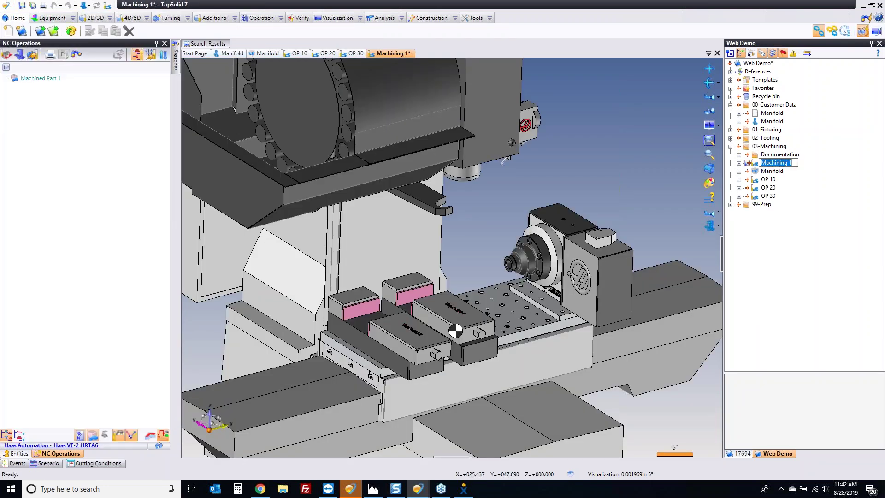
# - Move both Etau non standard Paramétré <979> vise parts from the Ground Group into the Table mechanism group
pyautogui.moveTo(435, 186); pyautogui.dragTo(416, 190, button='middle')
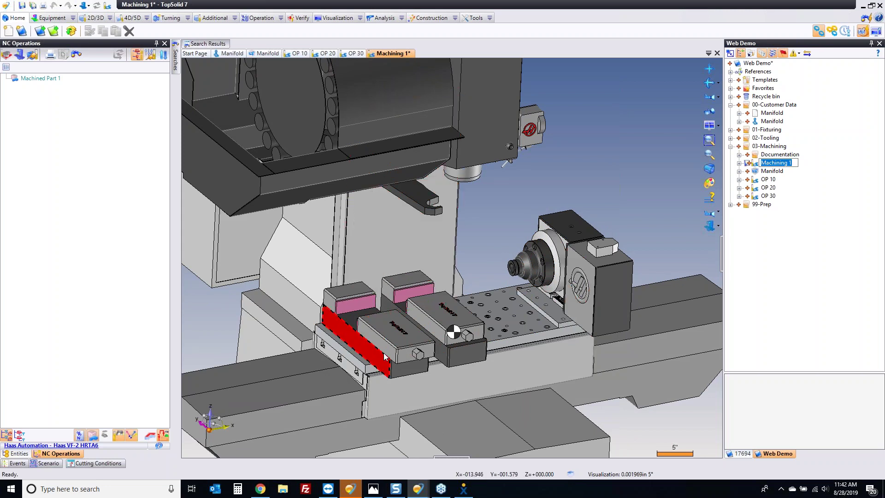
pyautogui.moveTo(395, 333); pyautogui.dragTo(390, 329)
pyautogui.click(17, 453)
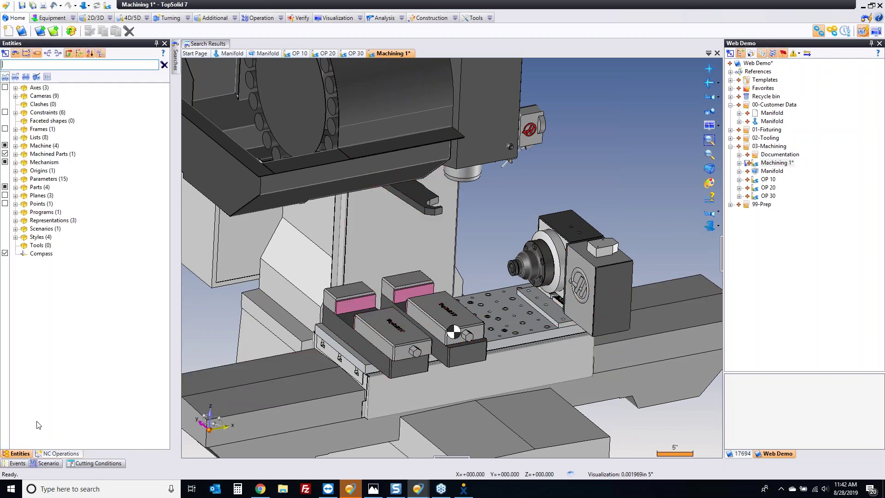
pyautogui.click(16, 163)
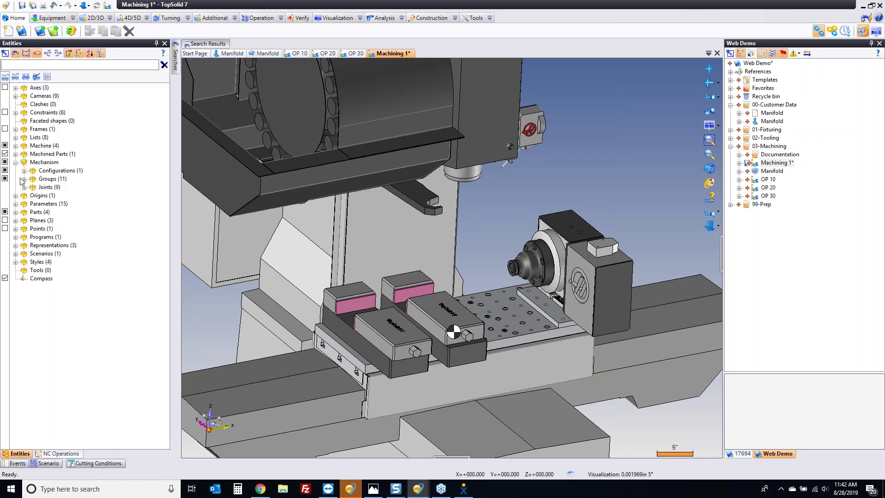
pyautogui.click(23, 179)
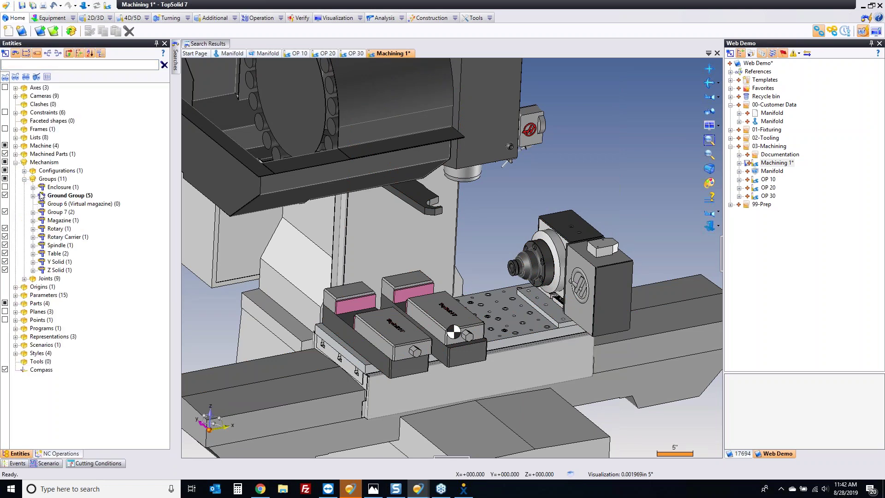
pyautogui.click(52, 195)
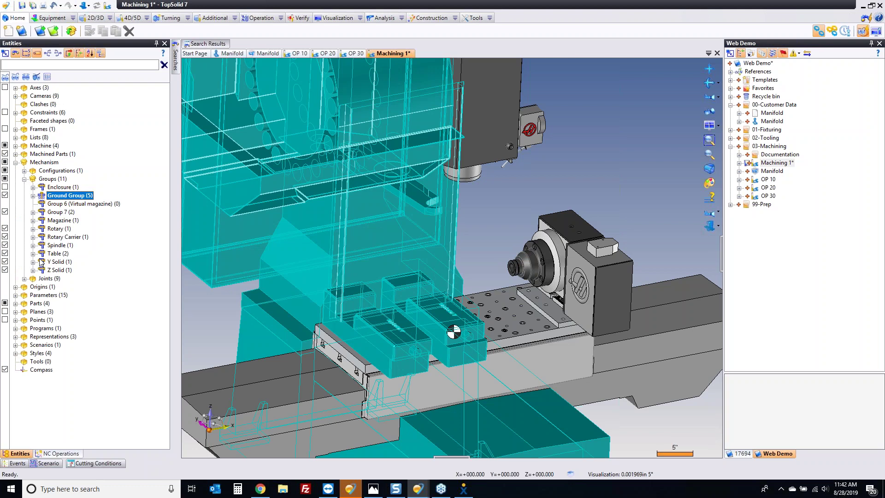
pyautogui.click(33, 195)
pyautogui.click(79, 230)
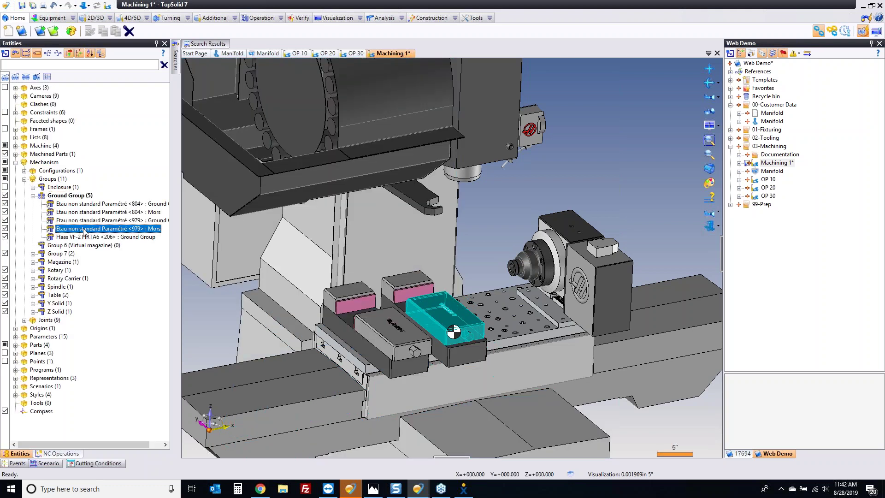
pyautogui.moveTo(67, 297); pyautogui.dragTo(69, 286)
pyautogui.click(74, 221)
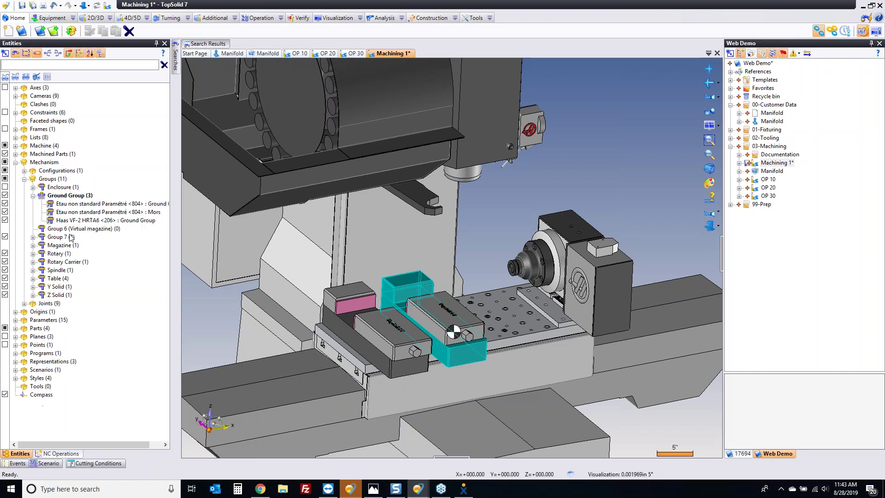
# - Move both Etau non standard Paramétré <804> vise parts from the Ground Group into the Table group and save the document
pyautogui.click(68, 212)
pyautogui.moveTo(68, 212); pyautogui.dragTo(58, 277)
pyautogui.click(69, 203)
pyautogui.moveTo(69, 203); pyautogui.dragTo(62, 272)
pyautogui.click(24, 179)
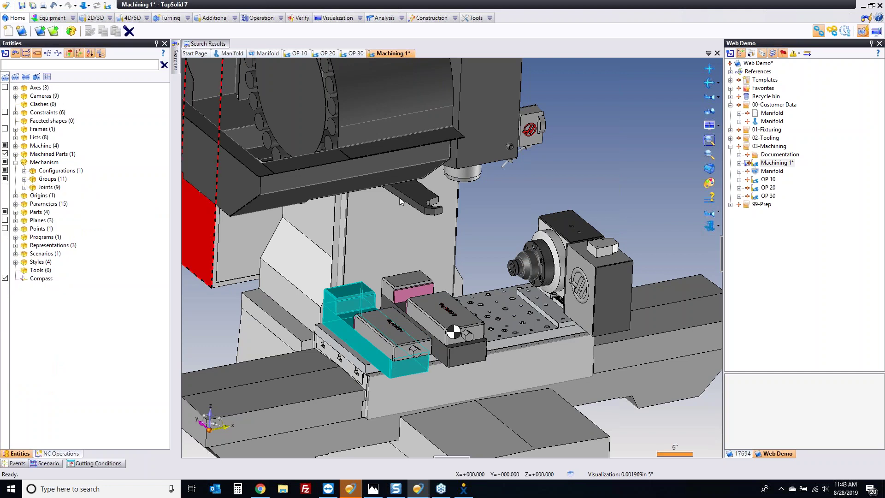
pyautogui.click(618, 131)
pyautogui.hotkey('ctrl', 's')
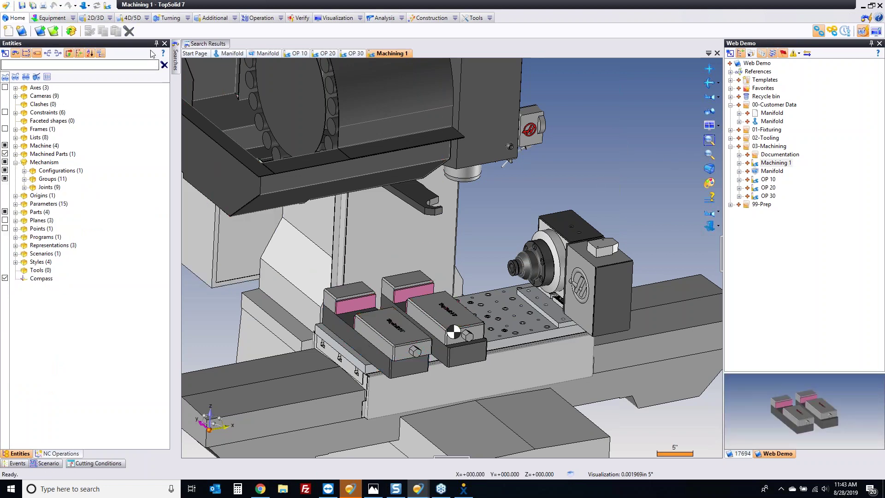
# - Include the machined faceted part of OP 10 as an NC part in the Machining 1 document
pyautogui.click(60, 453)
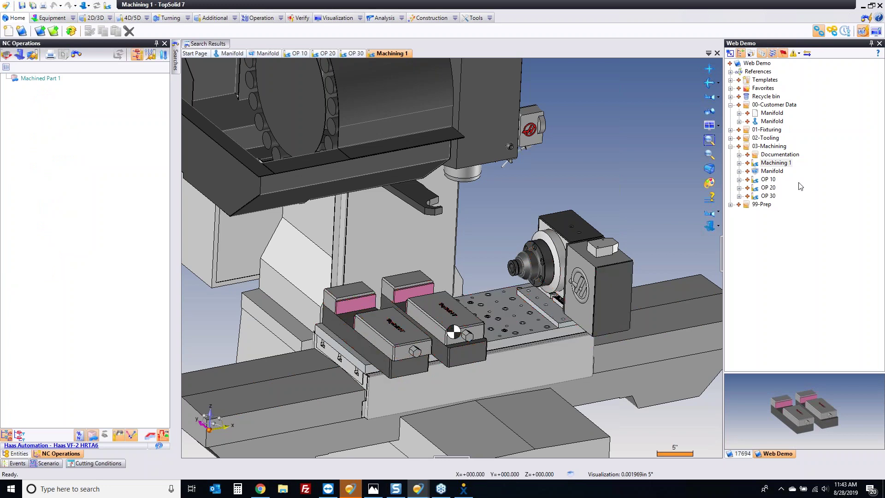
pyautogui.click(767, 179)
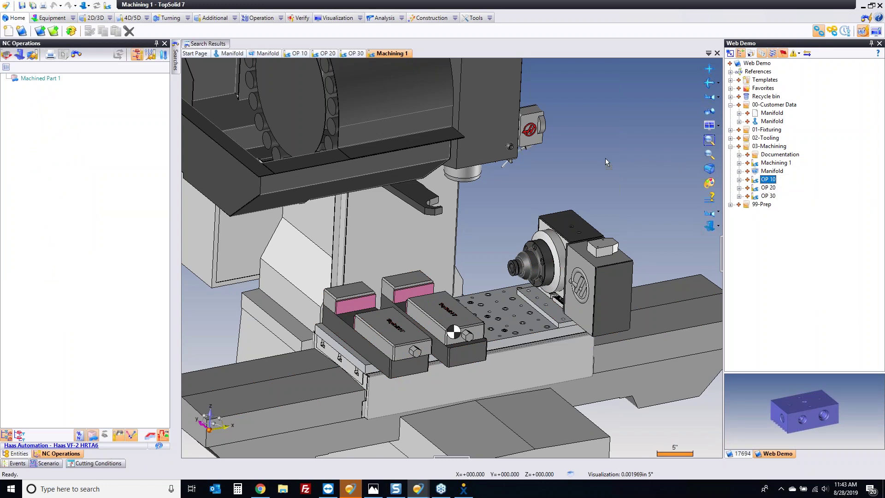
pyautogui.moveTo(605, 161); pyautogui.dragTo(605, 161)
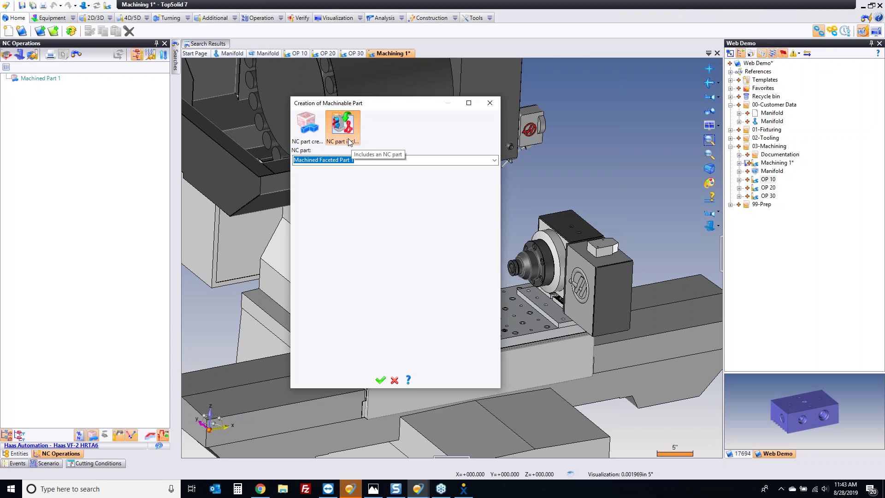
pyautogui.click(381, 382)
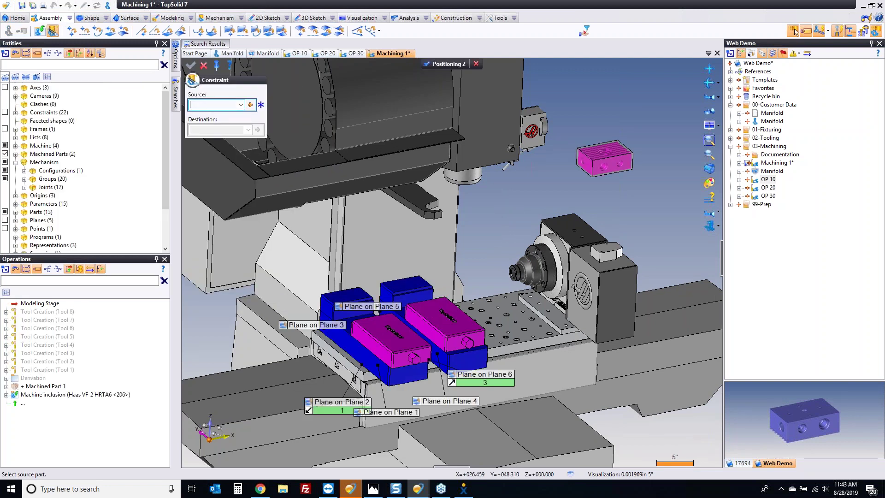
# - Constrain the manifold stock in the <804> vise: seated on the vise, back face against the fixed jaw, end face flush with the jaw's side
pyautogui.click(604, 159)
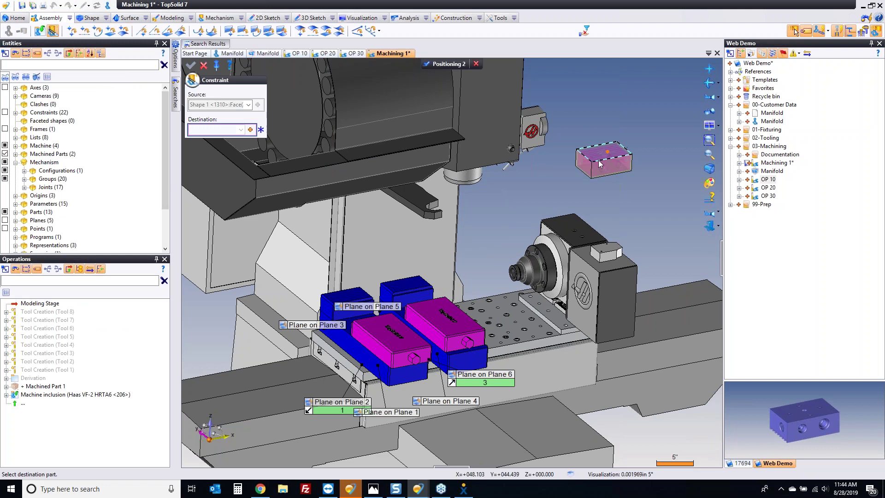
pyautogui.scroll(5, 369, 318)
pyautogui.click(382, 329)
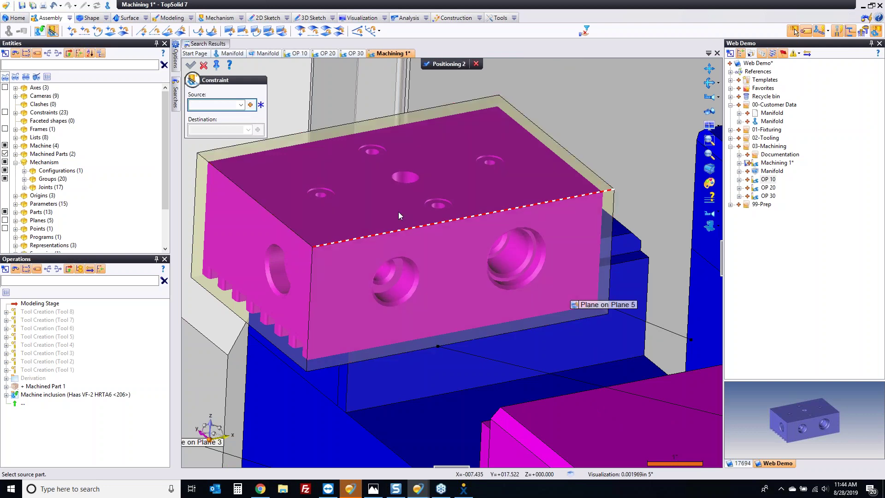
pyautogui.click(224, 156)
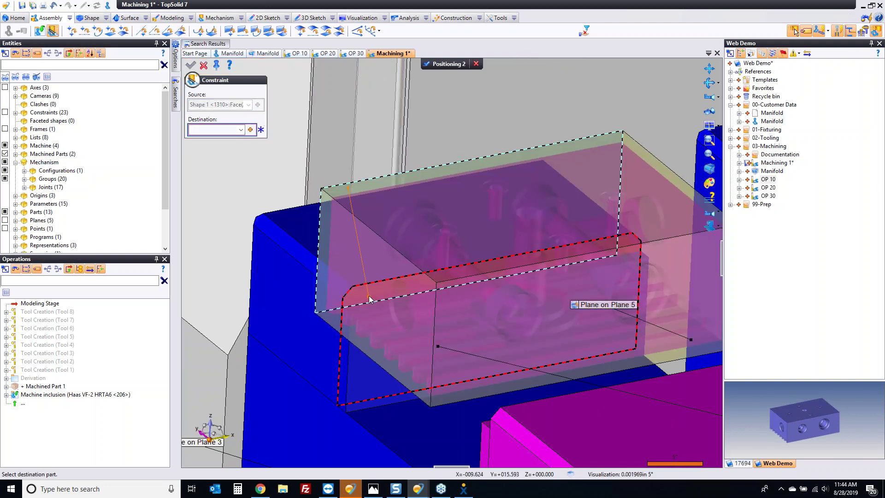
pyautogui.click(294, 303)
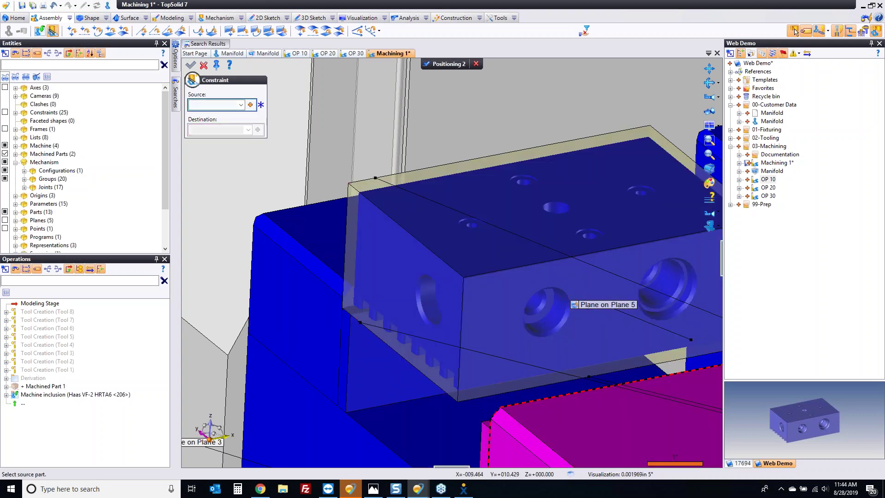
# - Constrain the movable jaw of the <804> vise against the manifold stock's front face
pyautogui.click(510, 362)
pyautogui.click(491, 376)
pyautogui.scroll(-2, 344, 256)
pyautogui.scroll(-3, 339, 257)
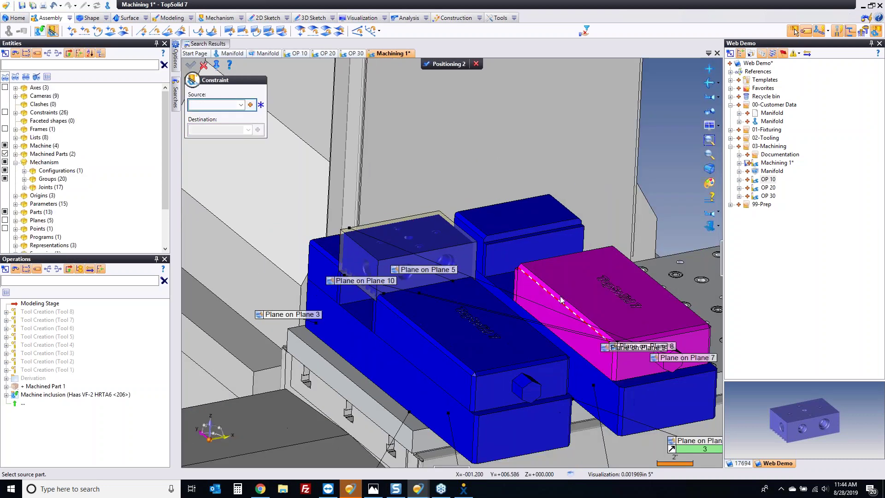
# - Constrain the movable jaw of the empty second vise to line up with the manifold stock's front face, and finish positioning
pyautogui.scroll(5, 561, 300)
pyautogui.click(563, 279)
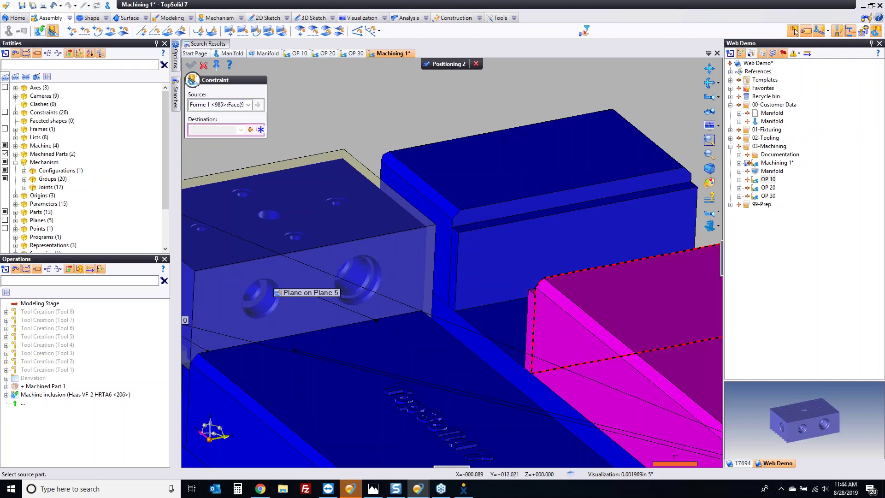
pyautogui.click(417, 276)
pyautogui.scroll(-2, 525, 322)
pyautogui.scroll(-1, 523, 324)
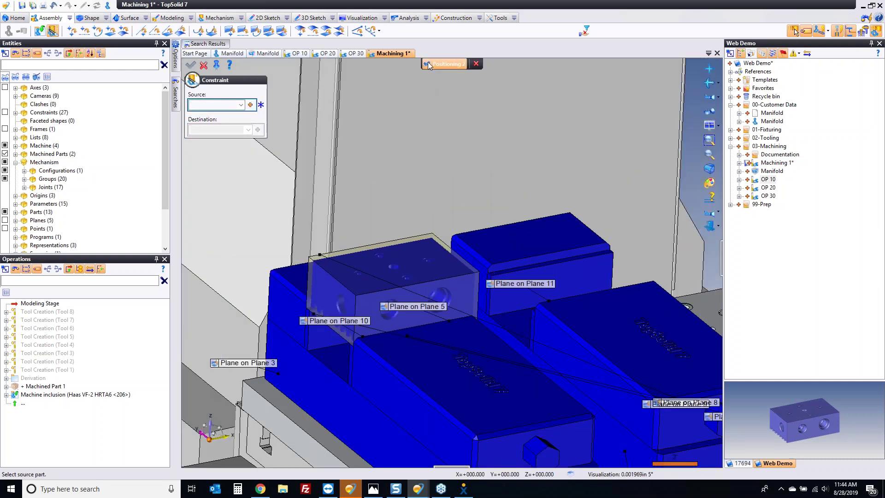
pyautogui.click(442, 64)
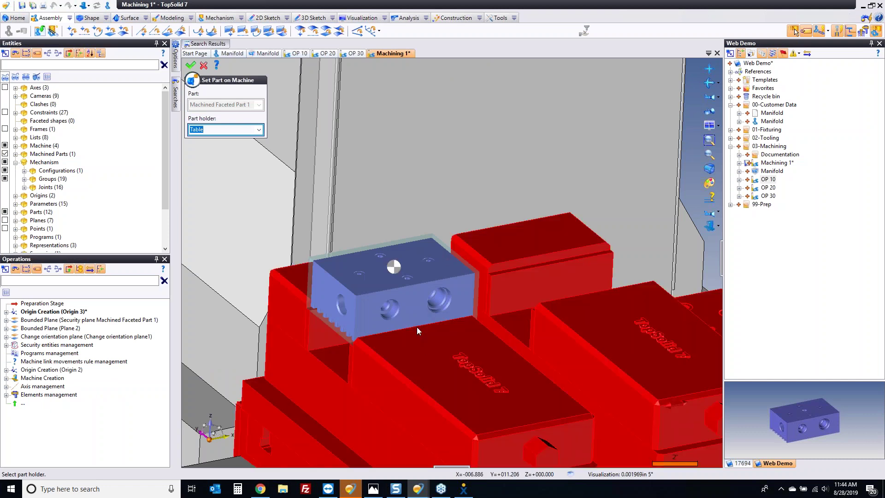
# - Set the OP 10 part on the Table part holder, and save the document in the Machining stage
pyautogui.click(190, 65)
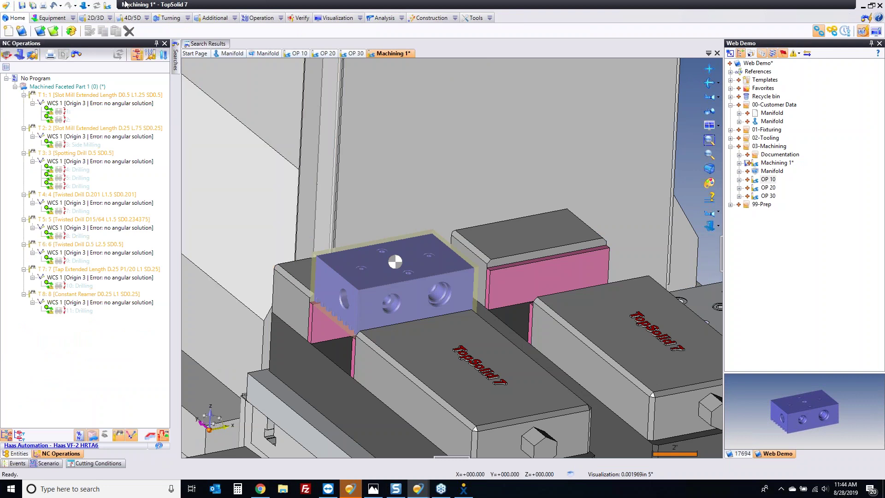
pyautogui.click(81, 6)
pyautogui.click(99, 35)
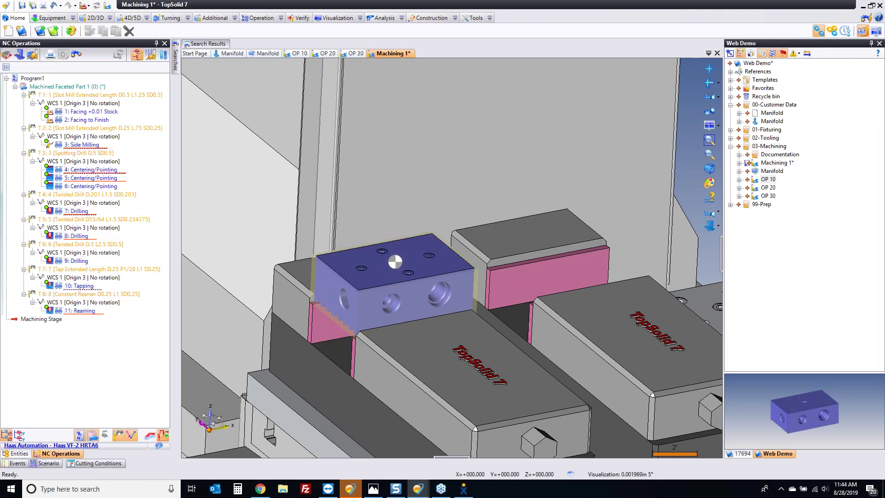
pyautogui.hotkey('ctrl', 's')
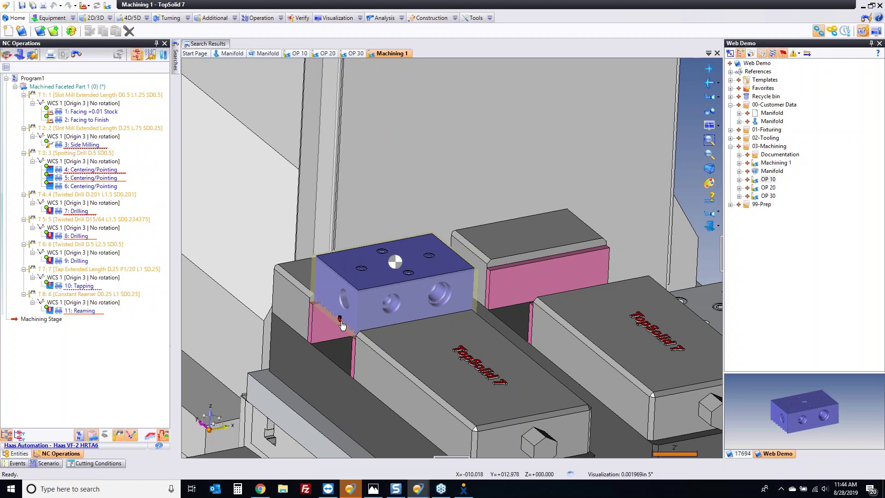
# - Include the machined faceted part of OP 20 in the Machining 1 document, with all eight of its machining operations
pyautogui.click(770, 190)
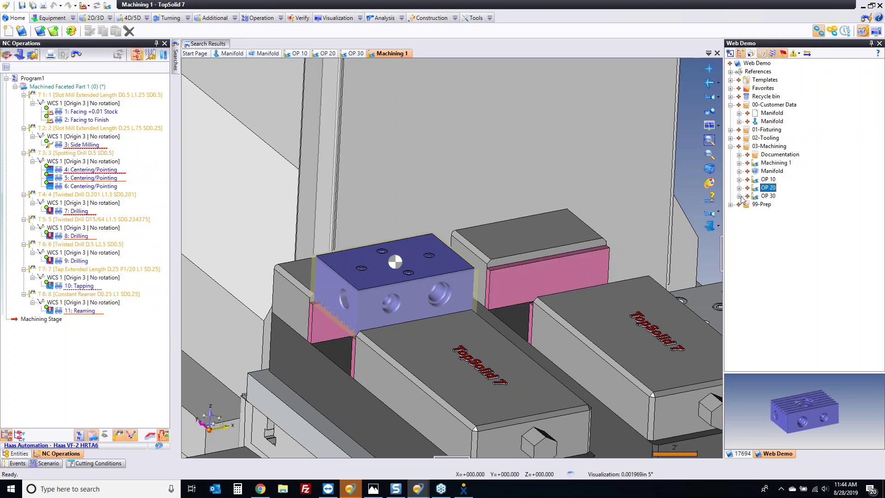
pyautogui.rightClick(577, 227)
pyautogui.scroll(-3, 497, 257)
pyautogui.click(650, 185)
pyautogui.click(652, 186)
pyautogui.moveTo(766, 189); pyautogui.dragTo(663, 163)
pyautogui.click(381, 379)
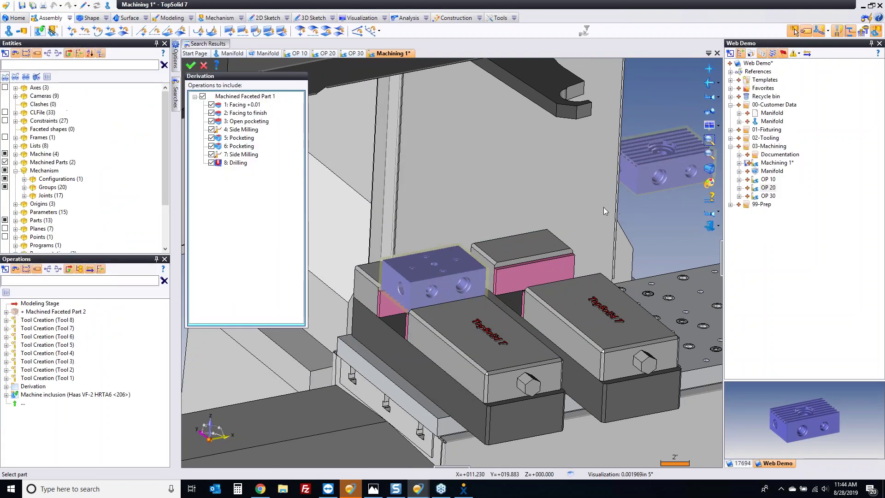
pyautogui.click(190, 64)
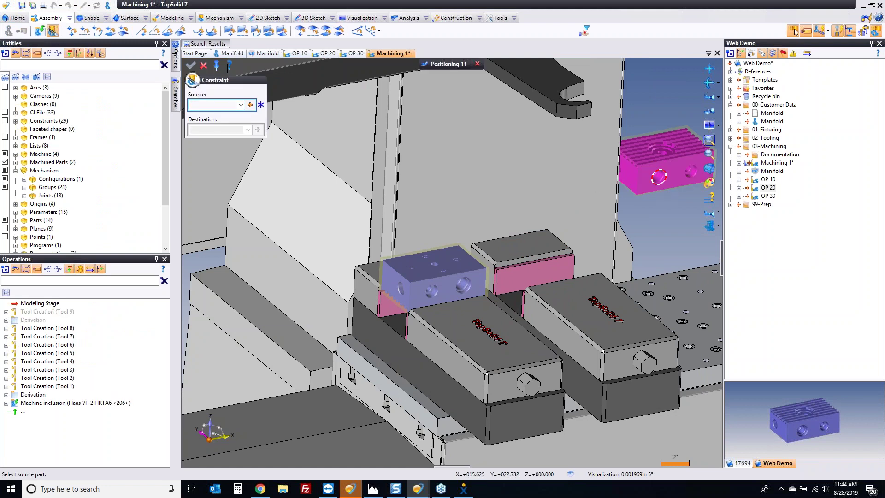
# - Constrain the OP 20 manifold's back face against the second vise's fixed jaw and its end face flush with the jaw's side
pyautogui.moveTo(659, 177); pyautogui.dragTo(657, 208)
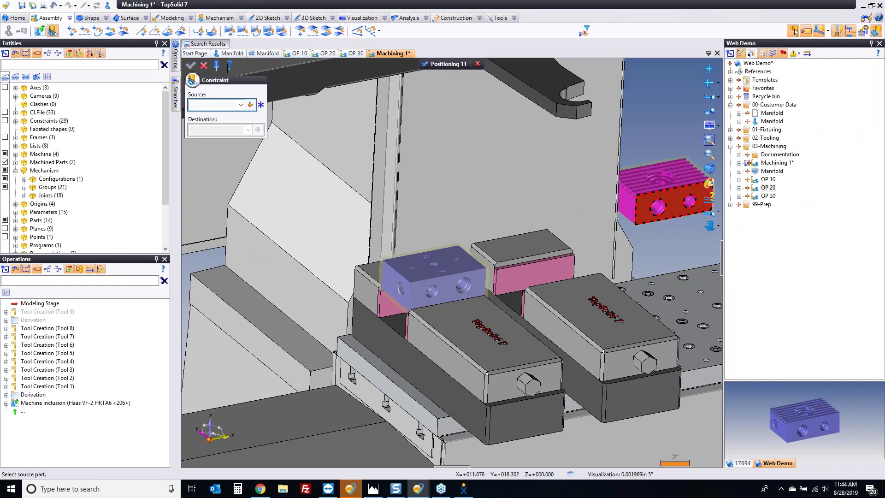
pyautogui.click(620, 196)
pyautogui.scroll(5, 546, 283)
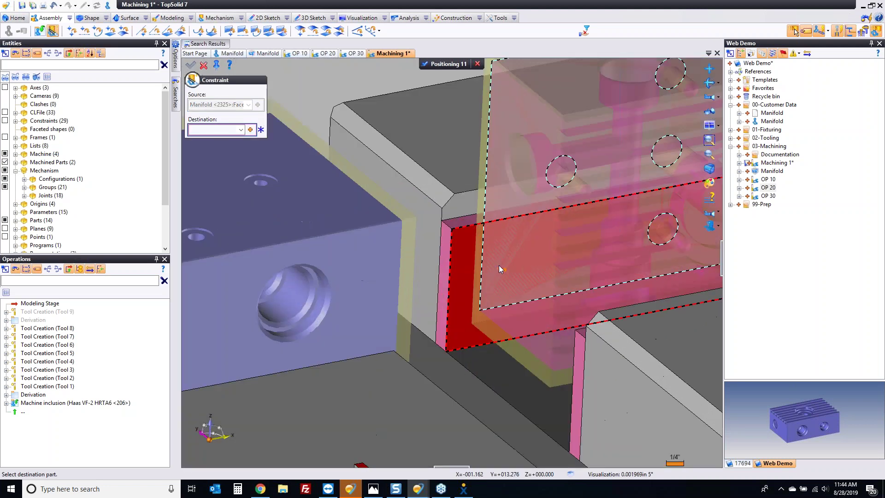
pyautogui.click(490, 220)
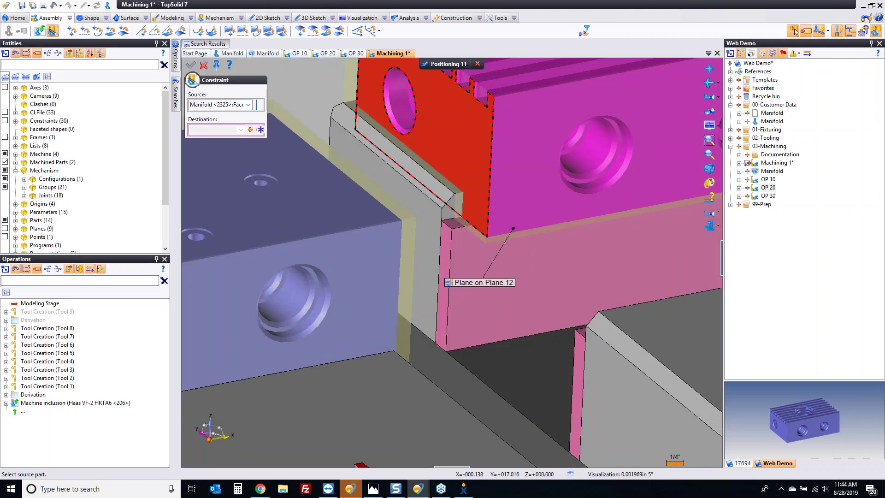
pyautogui.click(433, 215)
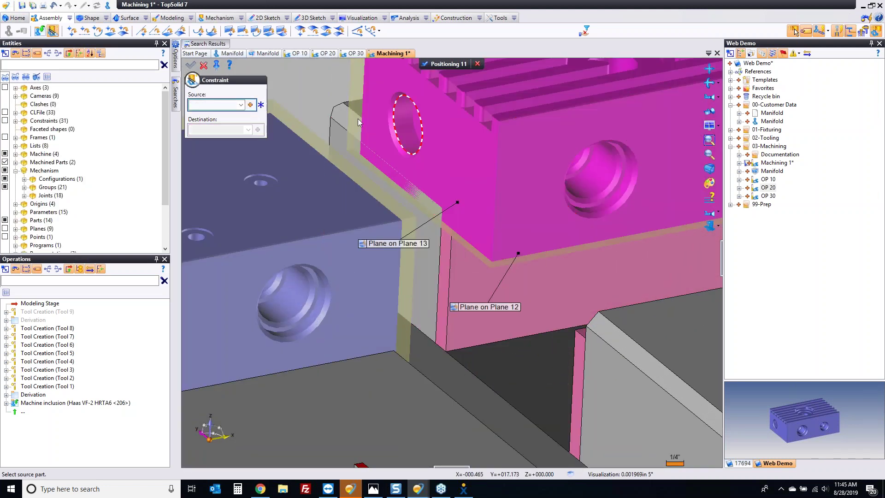
# - Constrain the OP 20 manifold to seat down in the second vise, and finish its positioning
pyautogui.click(364, 100)
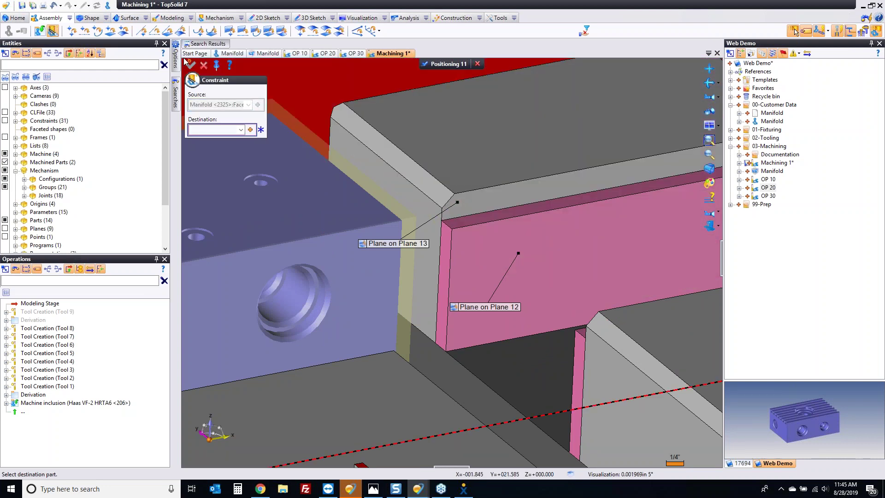
pyautogui.click(424, 170)
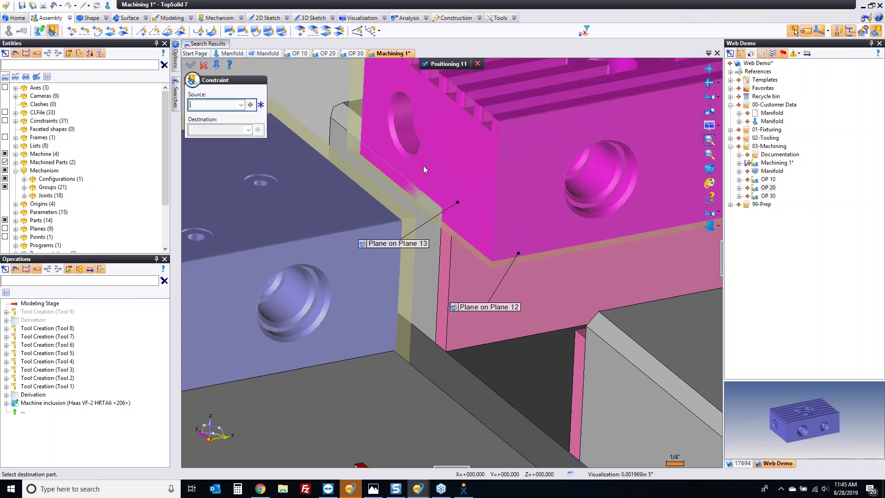
pyautogui.click(543, 212)
pyautogui.click(445, 67)
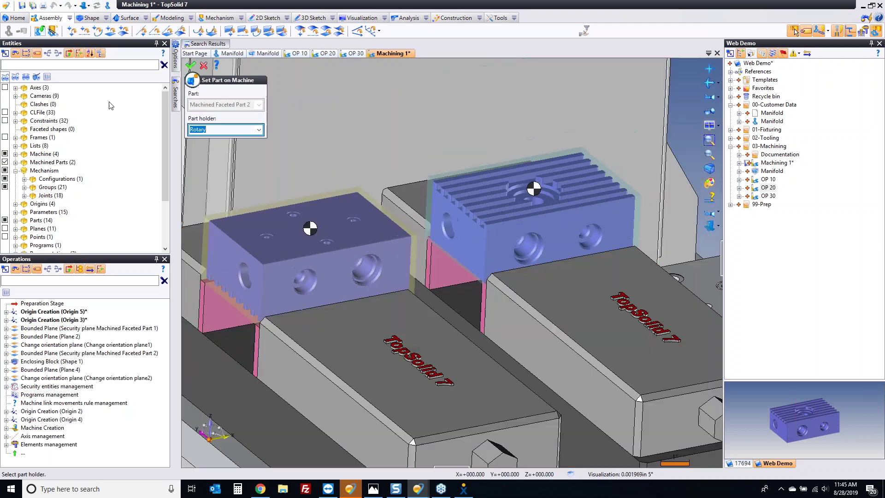
# - Set the part holder of the OP 20 part to Table
pyautogui.click(260, 130)
pyautogui.click(217, 146)
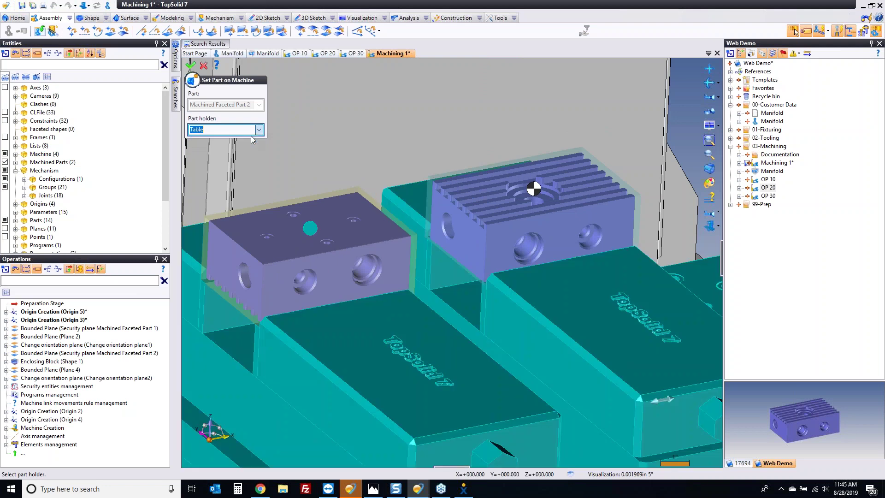
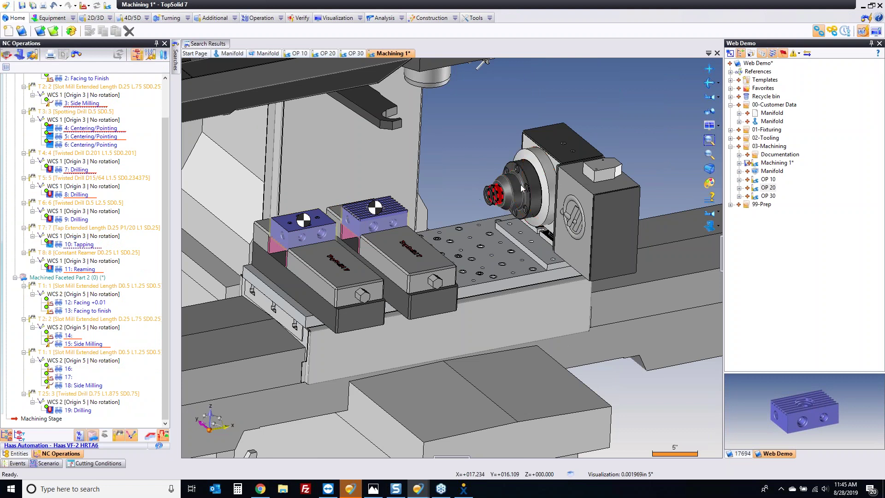
# - Bring the Staging Plate from the 01-Fixturing folder into the Machining 1 document as an inclusion
pyautogui.click(730, 130)
pyautogui.click(774, 138)
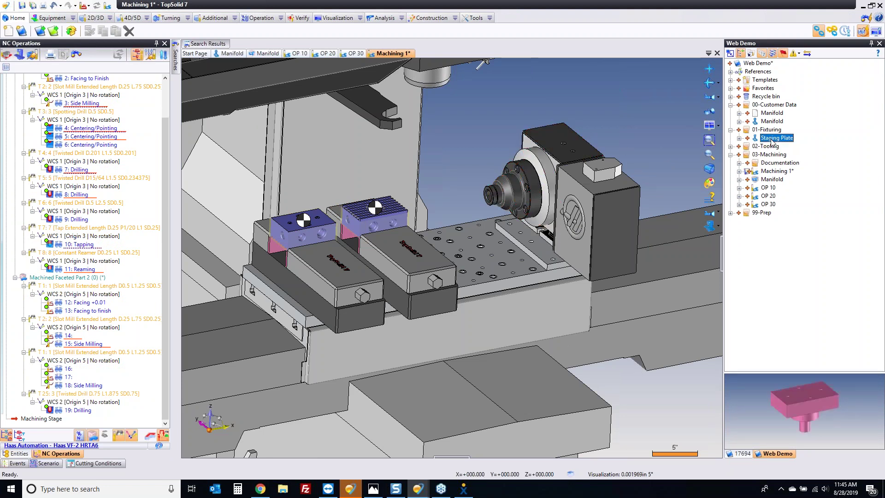
pyautogui.moveTo(555, 130); pyautogui.dragTo(478, 125)
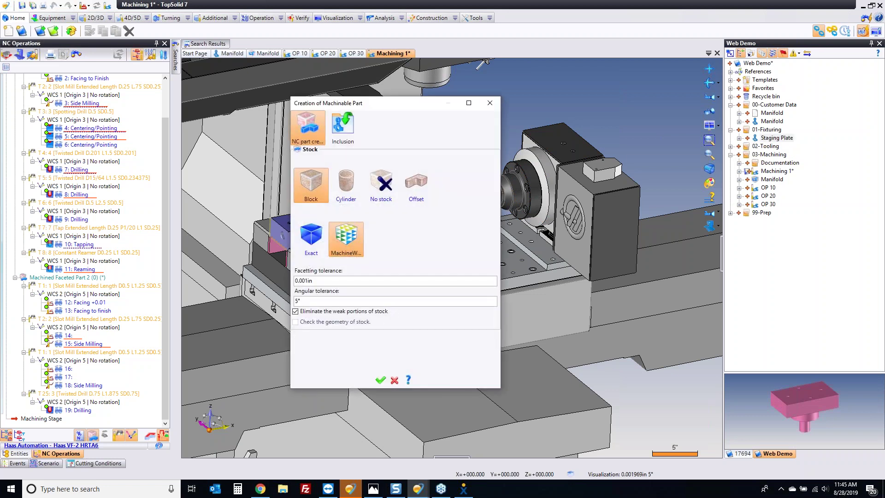
pyautogui.click(344, 134)
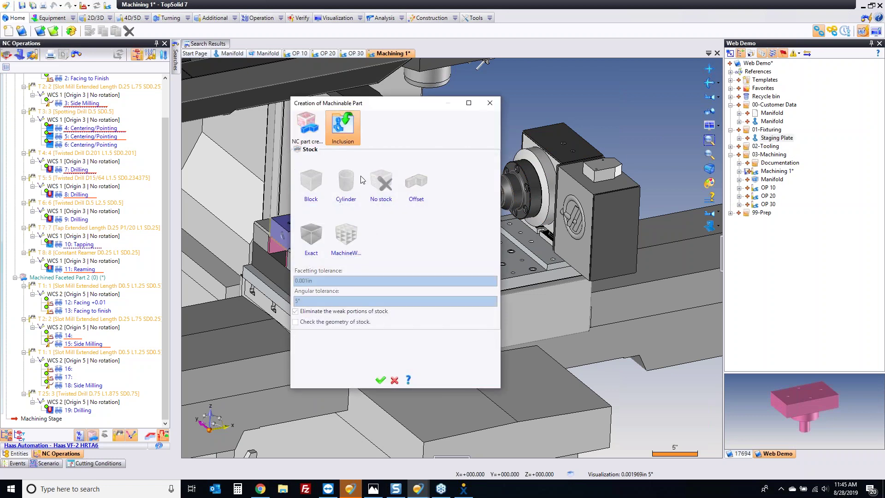
pyautogui.click(381, 380)
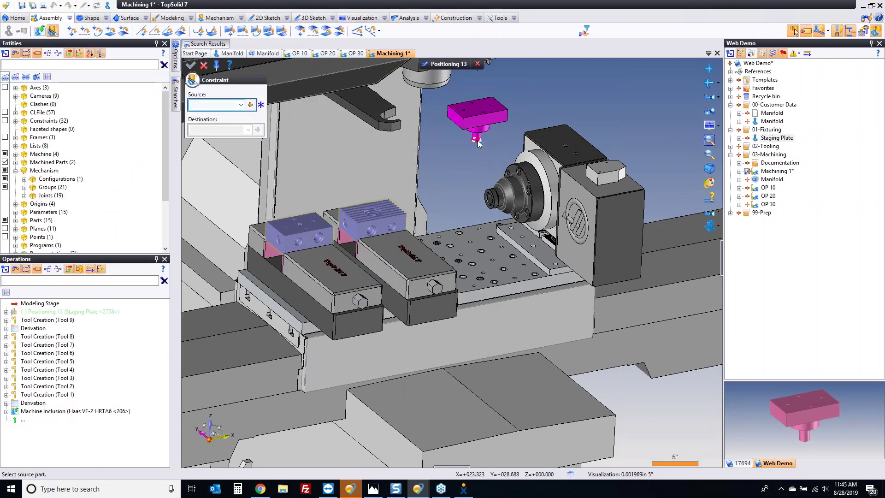
# - Constrain the staging plate's cylindrical shank coaxial with the centre bore of the rotary unit's spindle nose
pyautogui.scroll(3, 480, 139)
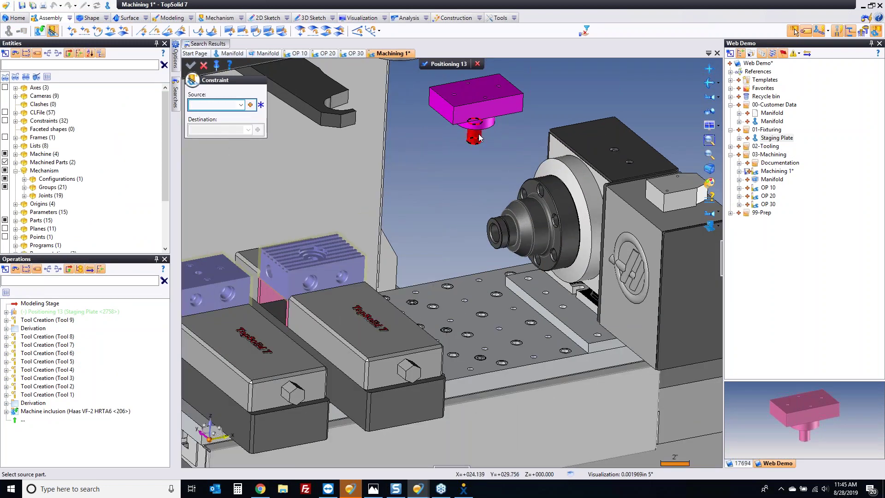
pyautogui.click(479, 138)
pyautogui.scroll(5, 496, 230)
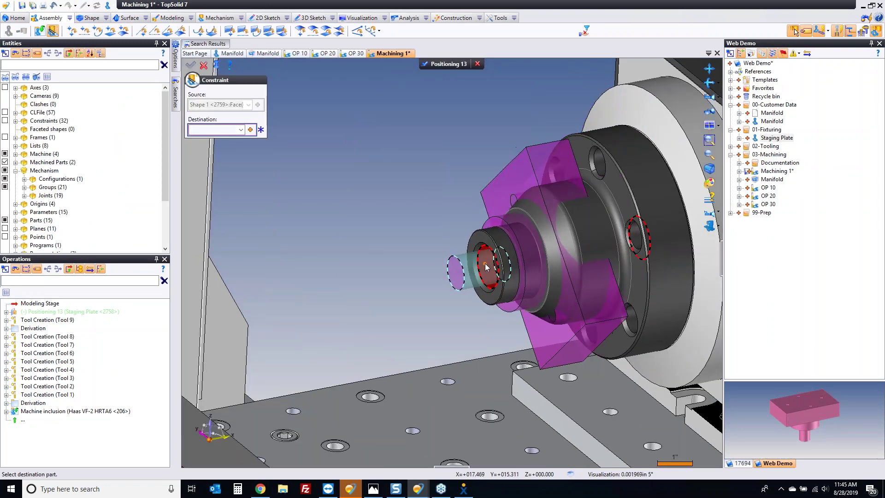
pyautogui.click(485, 266)
pyautogui.click(298, 221)
# - Constrain the back face of the staging plate's round flange against the front face of the rotary unit's nose
pyautogui.moveTo(473, 274); pyautogui.dragTo(431, 285)
pyautogui.moveTo(490, 274)
pyautogui.mouseDown(button='middle')
pyautogui.moveTo(465, 279)
pyautogui.moveTo(475, 278)
pyautogui.mouseUp(button='middle')
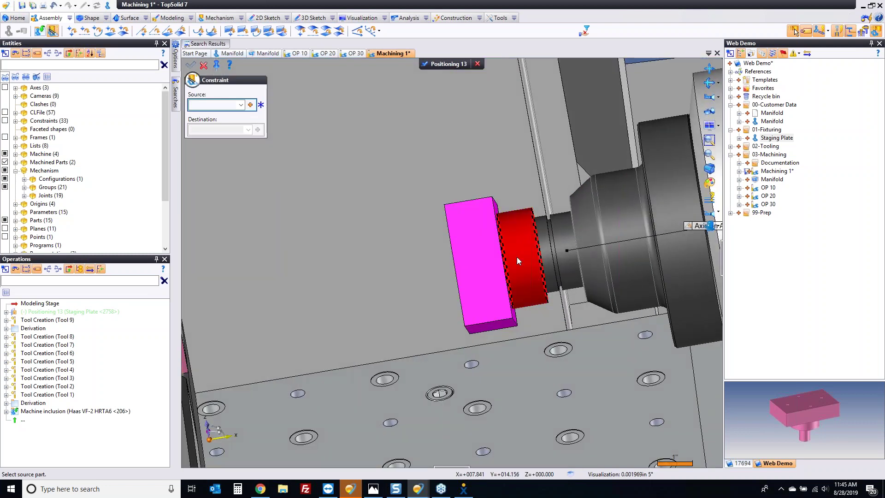
pyautogui.moveTo(529, 256); pyautogui.dragTo(469, 269)
pyautogui.moveTo(469, 269); pyautogui.dragTo(455, 269, button='middle')
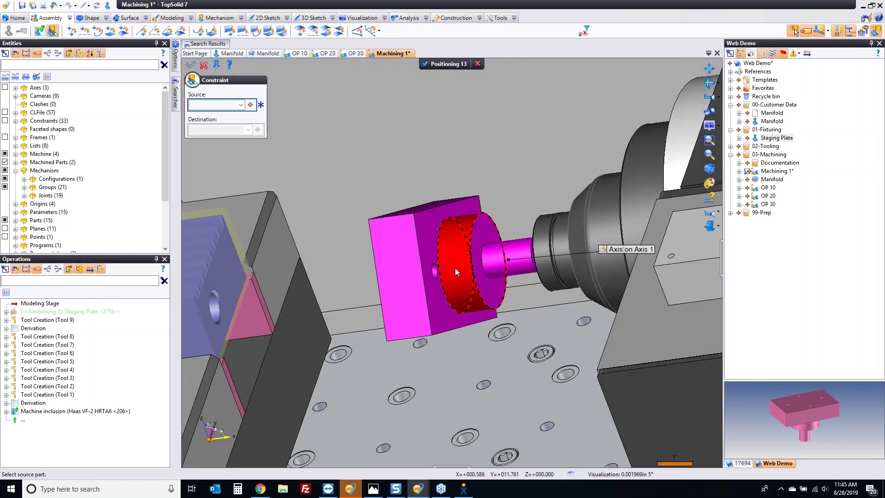
pyautogui.click(480, 237)
pyautogui.moveTo(480, 238); pyautogui.dragTo(566, 159, button='middle')
pyautogui.scroll(5, 533, 218)
pyautogui.click(566, 159)
pyautogui.scroll(-5, 562, 244)
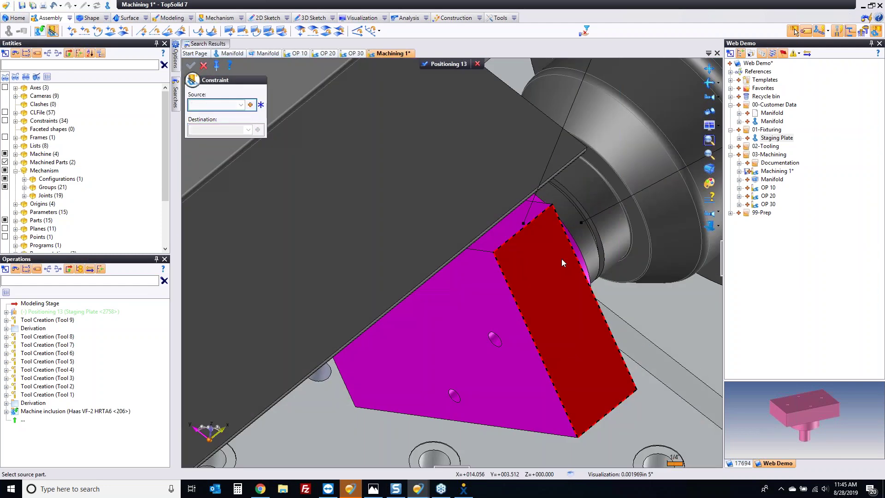
pyautogui.moveTo(561, 259); pyautogui.dragTo(548, 269, button='middle')
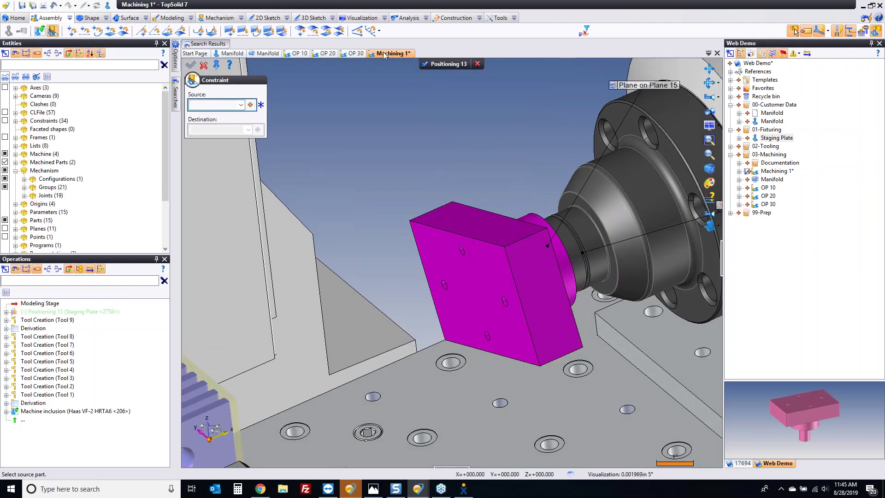
# - Orient the staging plate's upper side face to the machine table's surface at 0°, and attach the plate to the Rotary machine element
pyautogui.click(470, 207)
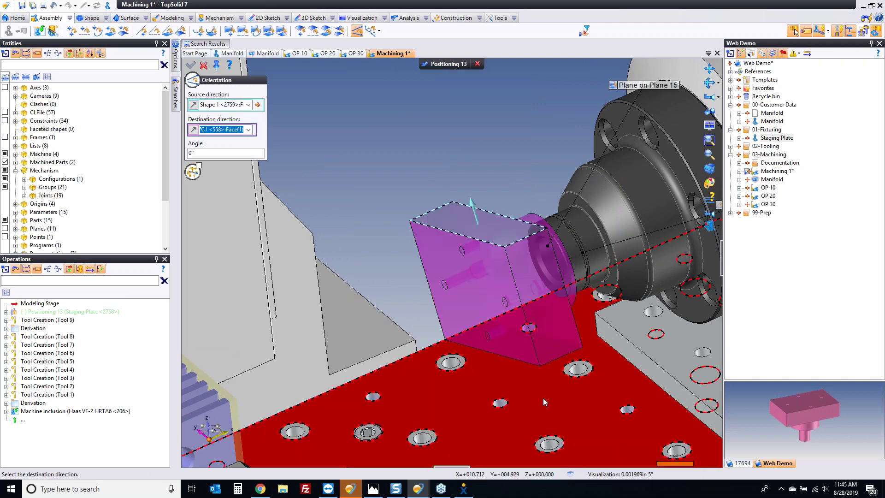
pyautogui.click(544, 402)
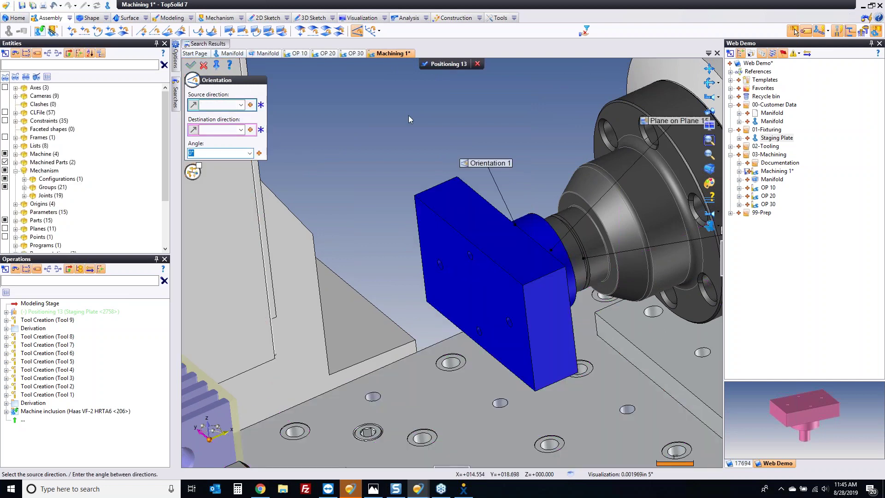
pyautogui.click(451, 64)
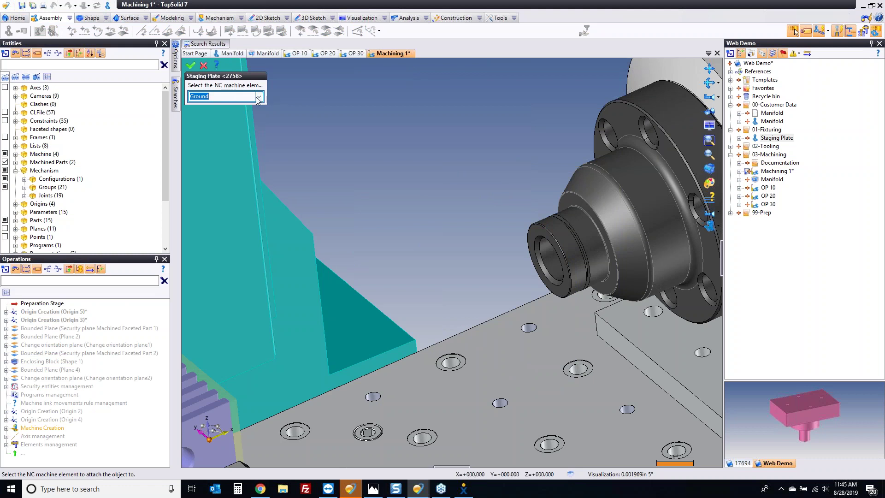
pyautogui.click(586, 191)
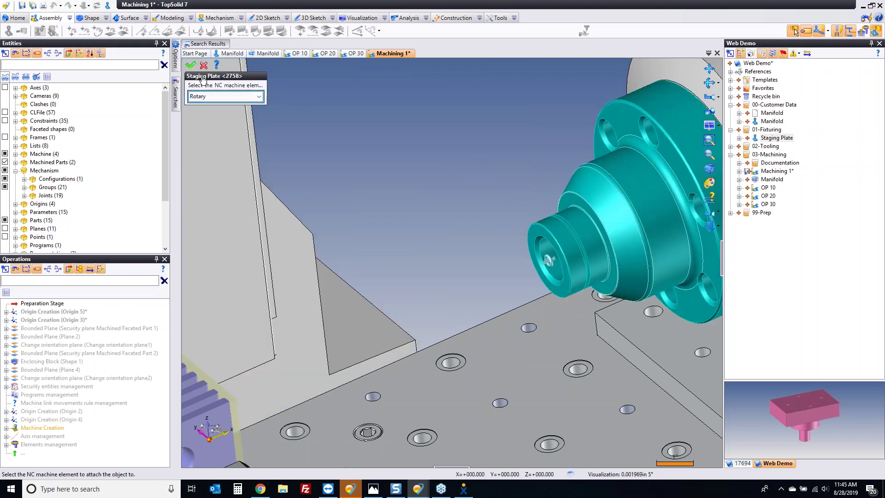
pyautogui.click(191, 65)
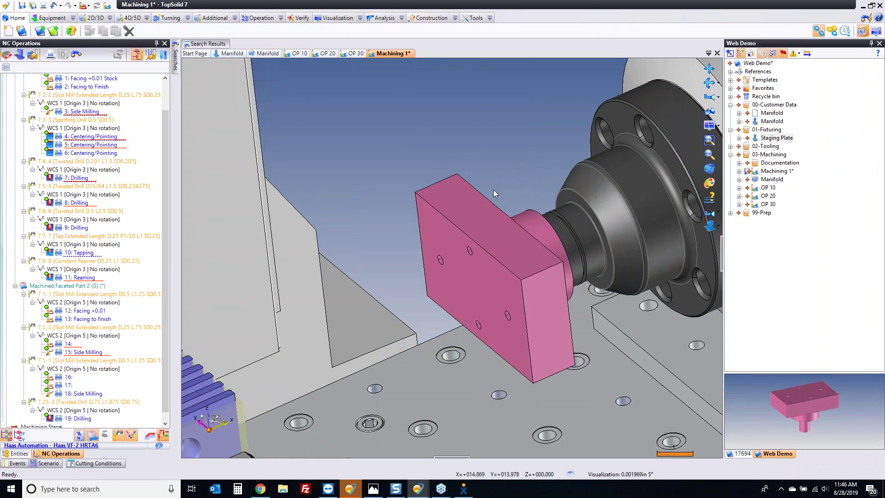
# - Include Machined Faceted Part 1 of OP 30 in the Machining 1 document, with all of its facing, centering and drilling operations
pyautogui.click(768, 205)
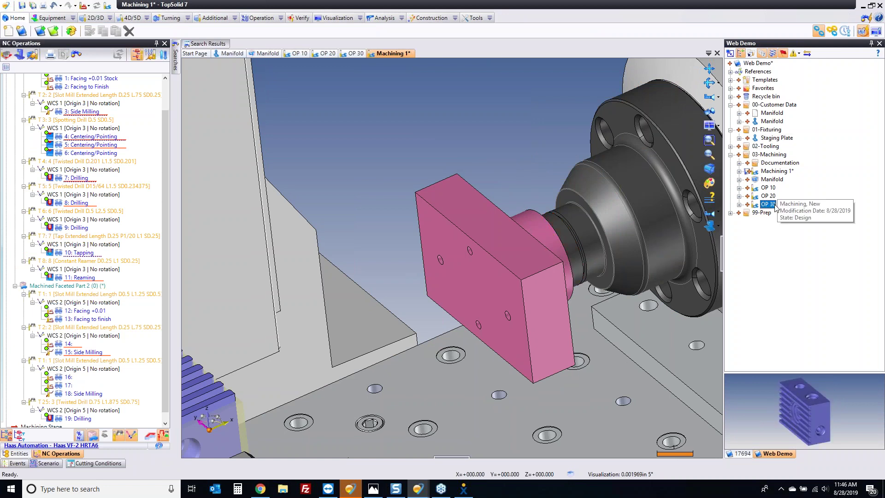
pyautogui.moveTo(395, 163); pyautogui.dragTo(396, 162)
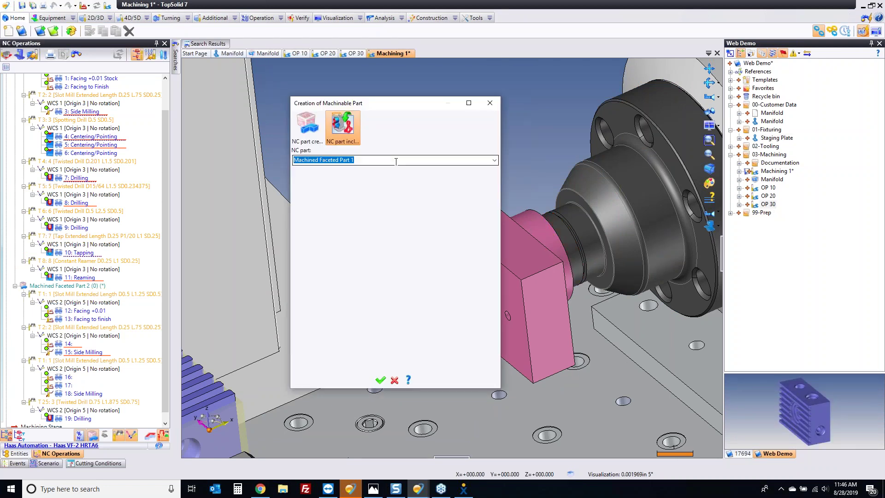
pyautogui.click(380, 380)
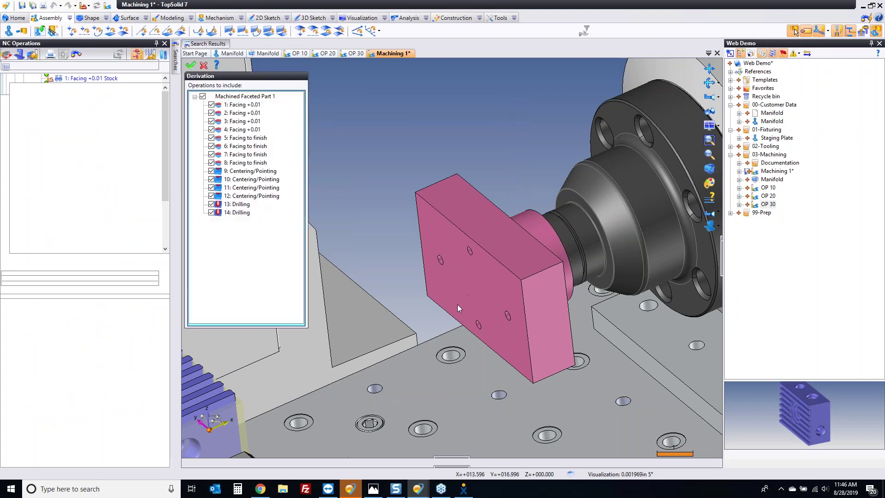
pyautogui.click(190, 67)
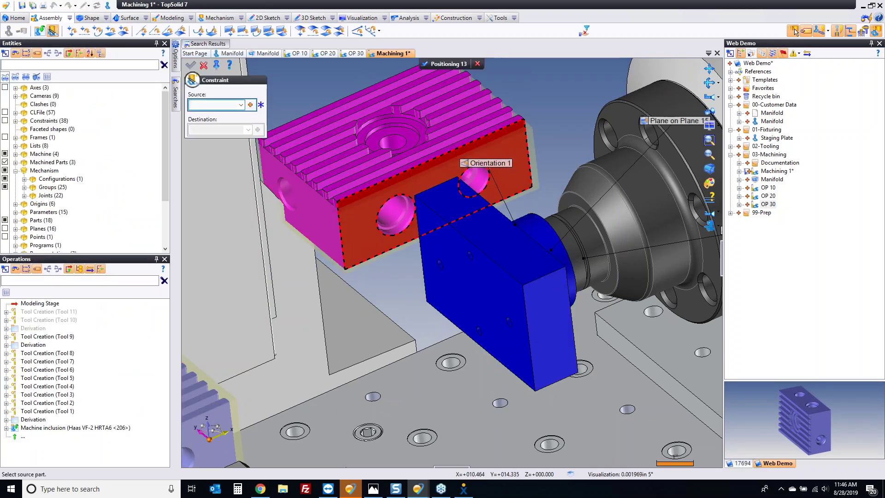
# - Constrain the OP 30 manifold's mounting face against the staging plate's front face, and align two of its mounting holes with the plate's holes
pyautogui.click(369, 226)
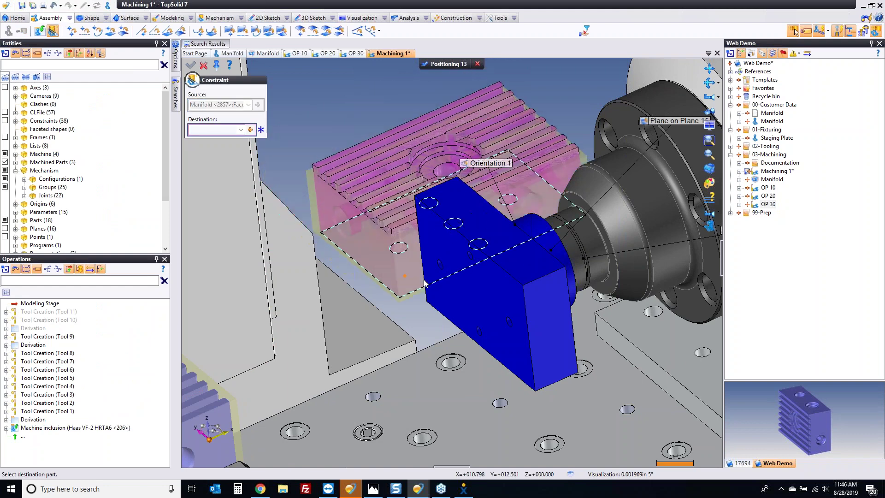
pyautogui.click(478, 300)
pyautogui.moveTo(464, 147); pyautogui.dragTo(496, 164, button='middle')
pyautogui.scroll(5, 480, 153)
pyautogui.click(411, 145)
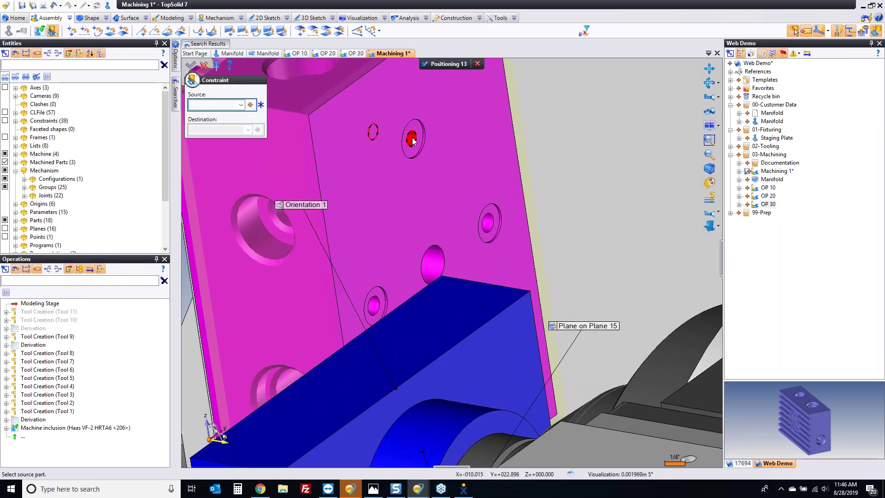
pyautogui.scroll(5, 419, 174)
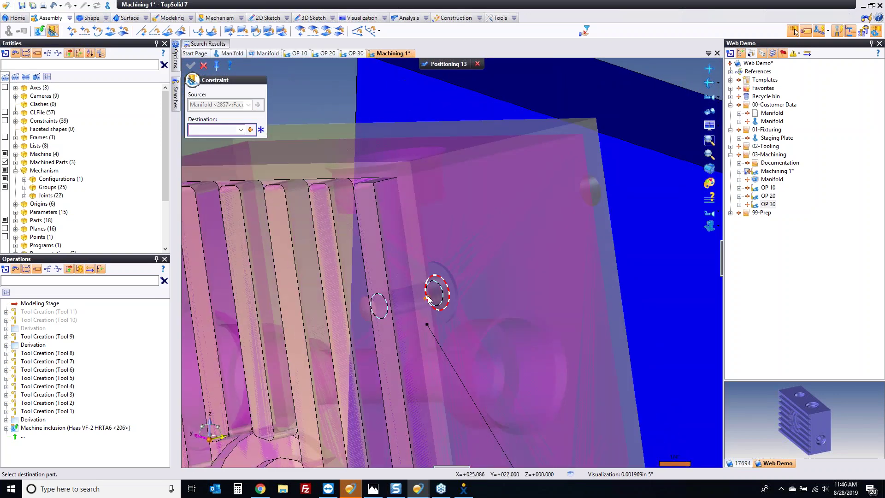
pyautogui.click(428, 298)
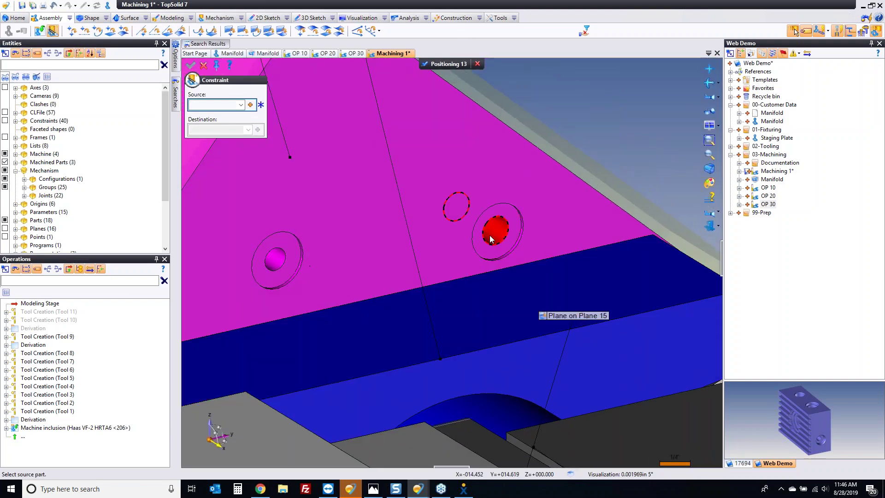
pyautogui.click(494, 229)
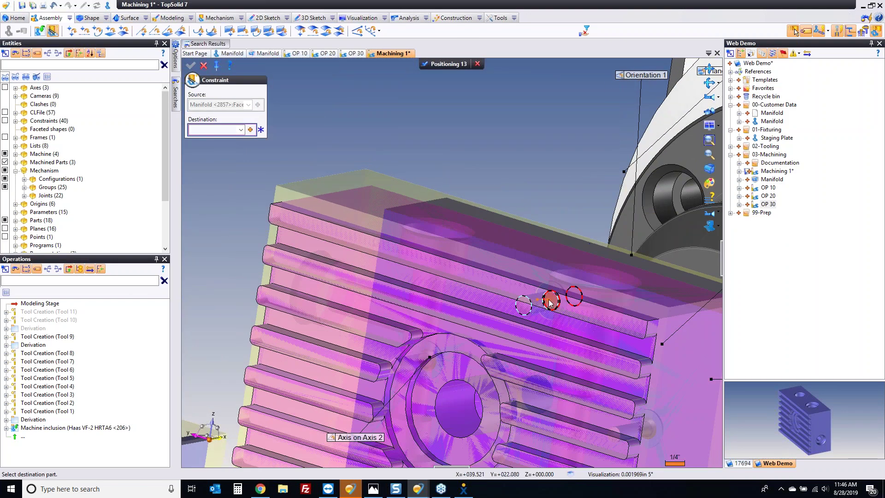
pyautogui.click(550, 302)
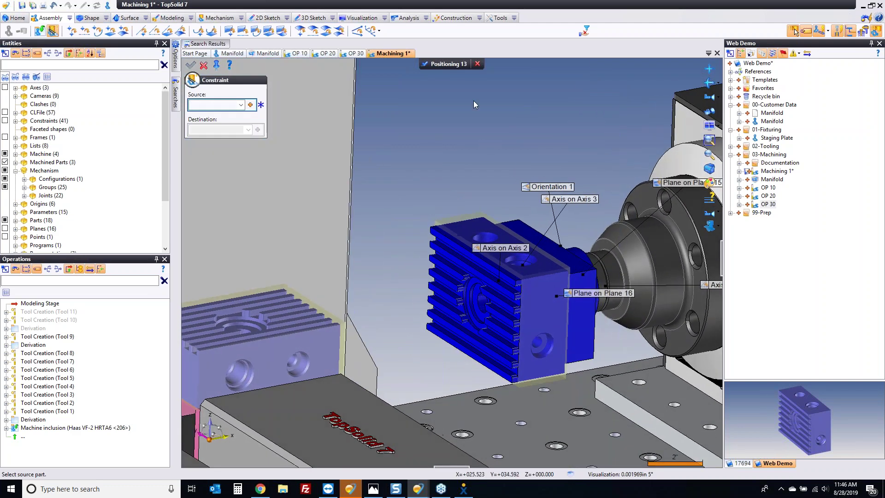
# - Finish positioning the OP 30 manifold, and accept Rotary as its part holder
pyautogui.click(439, 65)
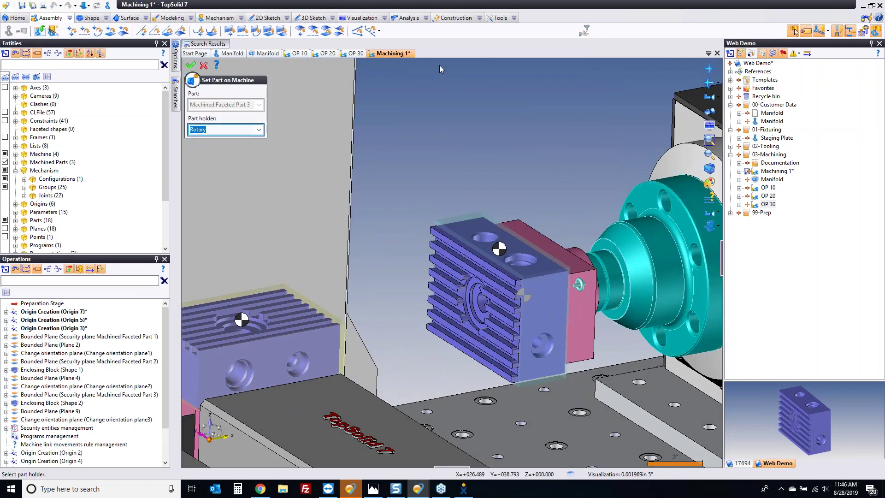
pyautogui.click(190, 66)
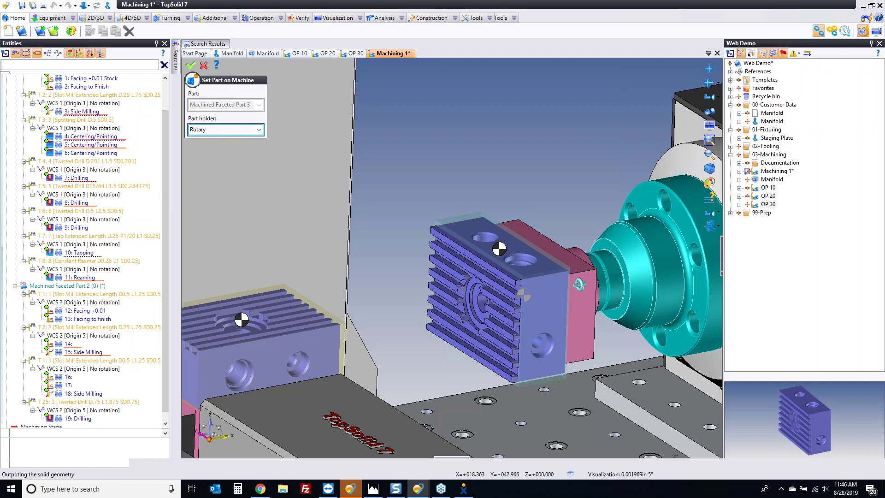
pyautogui.press('Return')
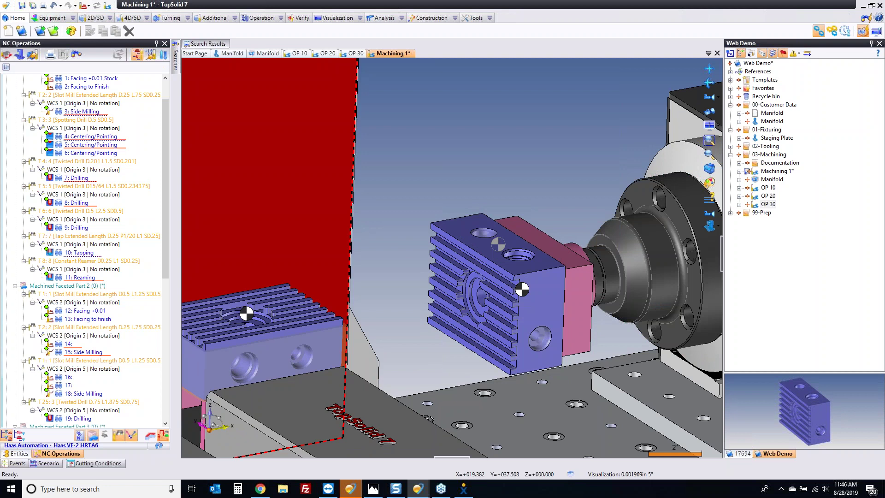
# - Examine the toolpaths of the OP 20 part's facing operations and its first T 2 operation on the machine
pyautogui.scroll(-6, 535, 209)
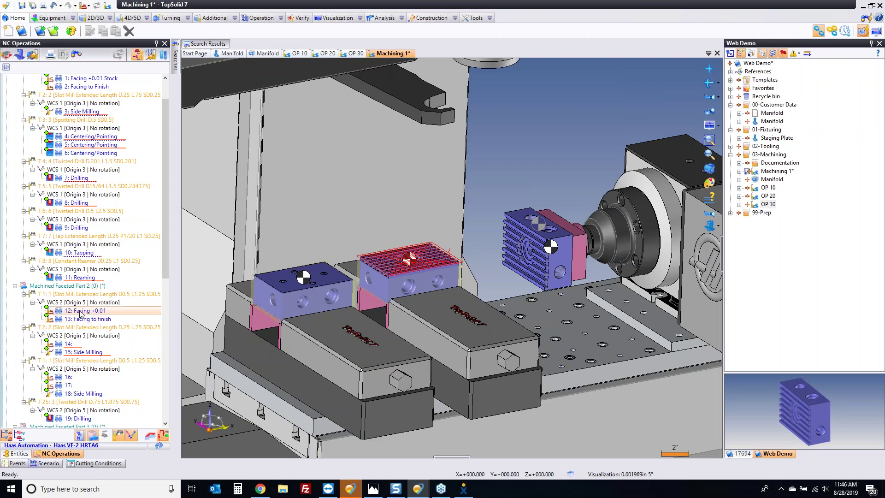
pyautogui.click(79, 313)
pyautogui.click(81, 320)
pyautogui.click(69, 343)
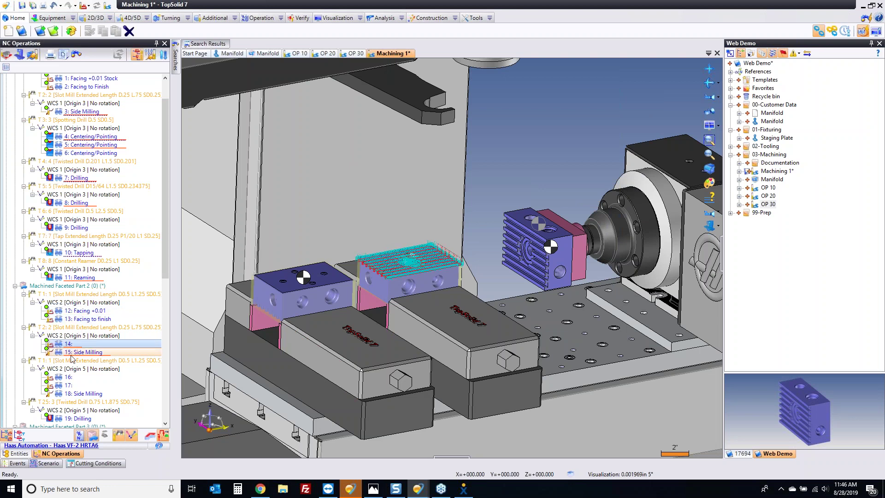
# - Move all eight facing operations of Machined Faceted Part 3 toward the start of the machining sequence, ahead of Machined Faceted Part 2
pyautogui.scroll(-11, 134, 180)
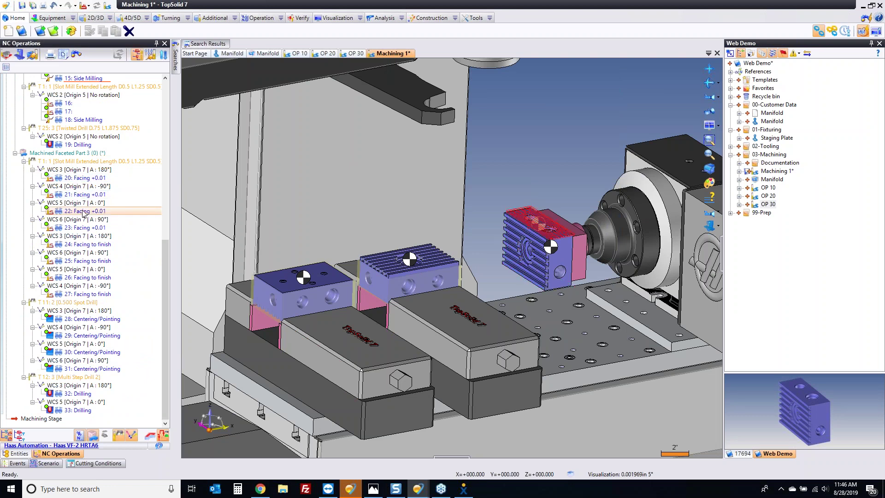
pyautogui.doubleClick(48, 178)
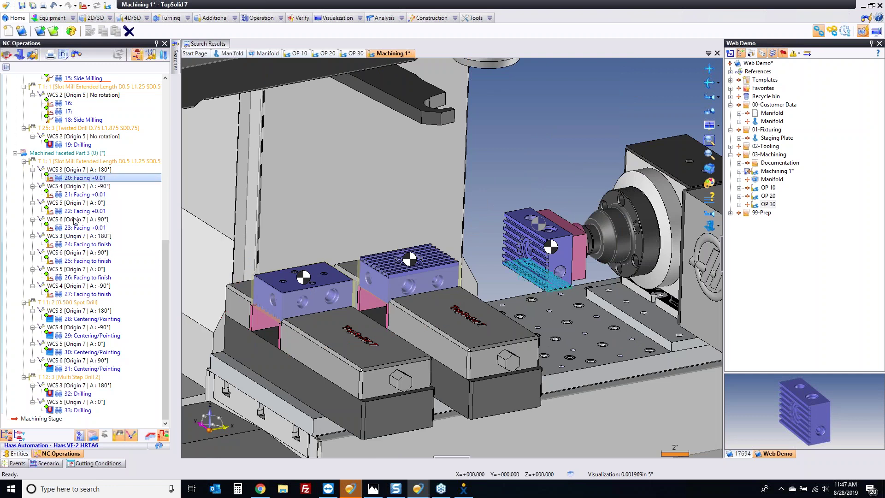
pyautogui.keyDown('shift'); pyautogui.click(107, 294); pyautogui.keyUp('shift')
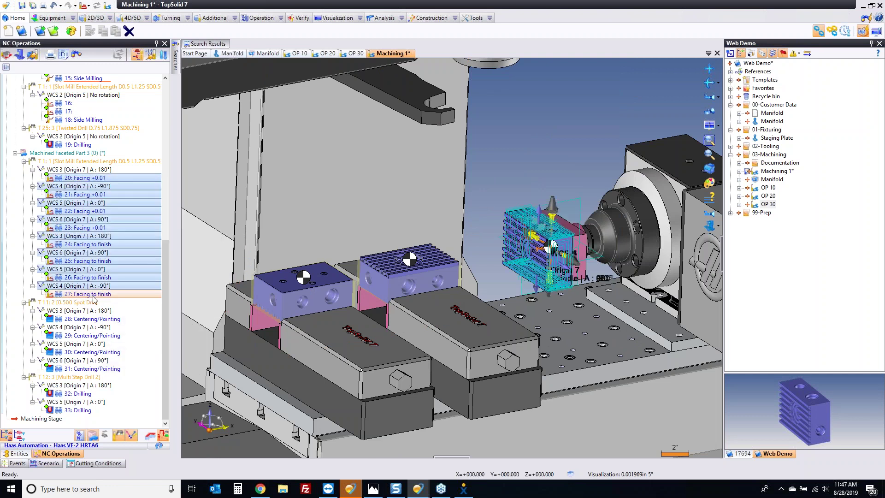
pyautogui.moveTo(88, 299); pyautogui.dragTo(83, 123)
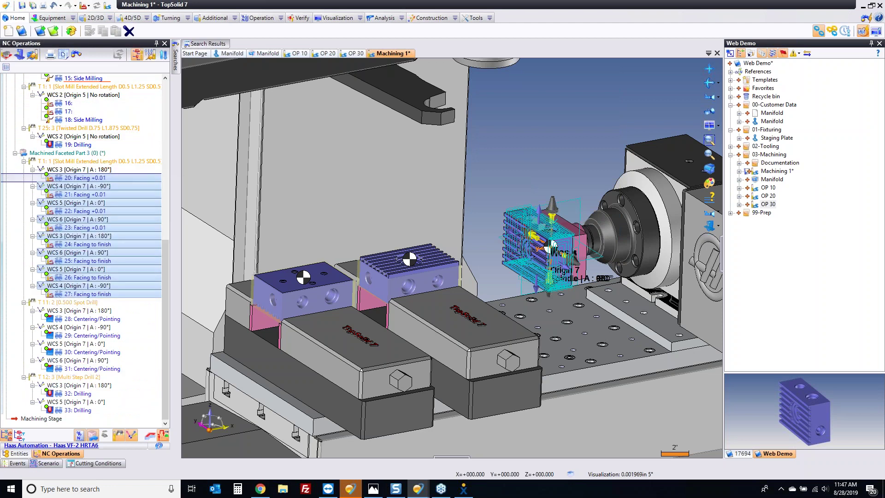
pyautogui.scroll(-9, 157, 209)
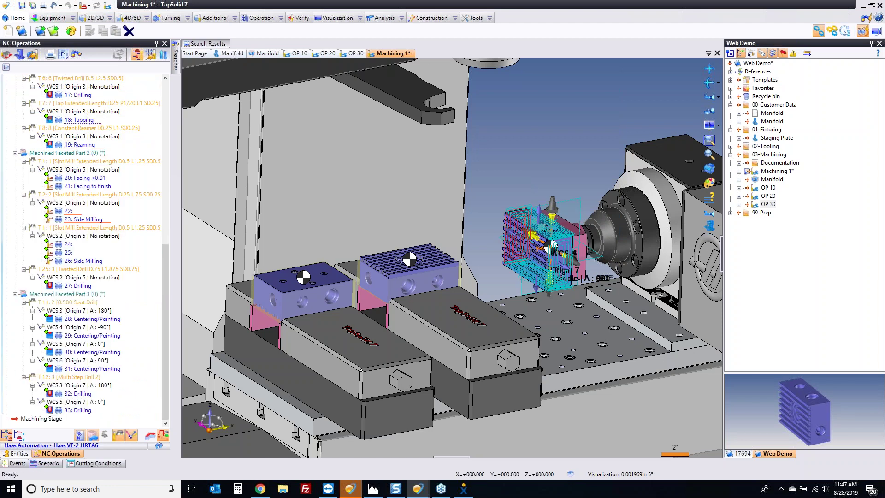
# - Move both facing operations of Machined Faceted Part 2 up the machining sequence, directly after Machined Faceted Part 1's facing operations
pyautogui.scroll(4, 114, 251)
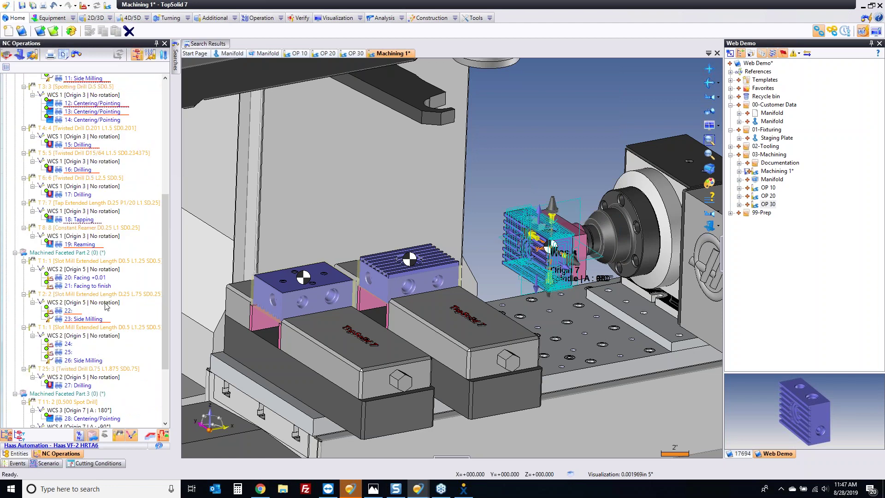
pyautogui.click(92, 276)
pyautogui.keyDown('shift'); pyautogui.click(90, 286); pyautogui.keyUp('shift')
pyautogui.moveTo(90, 286); pyautogui.dragTo(98, 123)
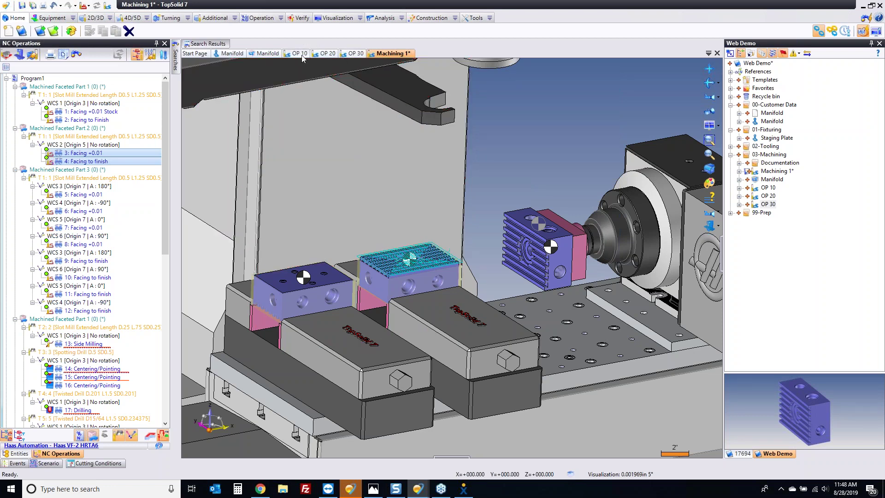
# - Break the associativity of Machined Faceted Part 1's Facing +0.01 Stock operation
pyautogui.click(76, 112)
pyautogui.rightClick(77, 112)
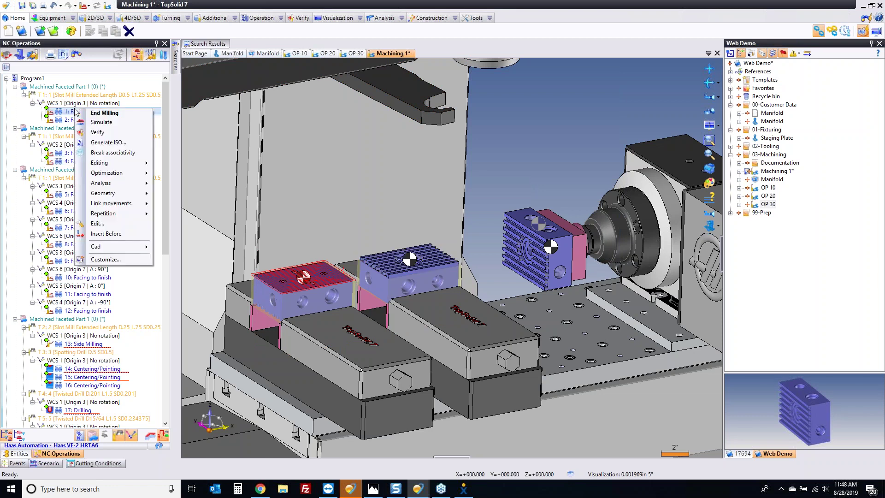
pyautogui.click(99, 152)
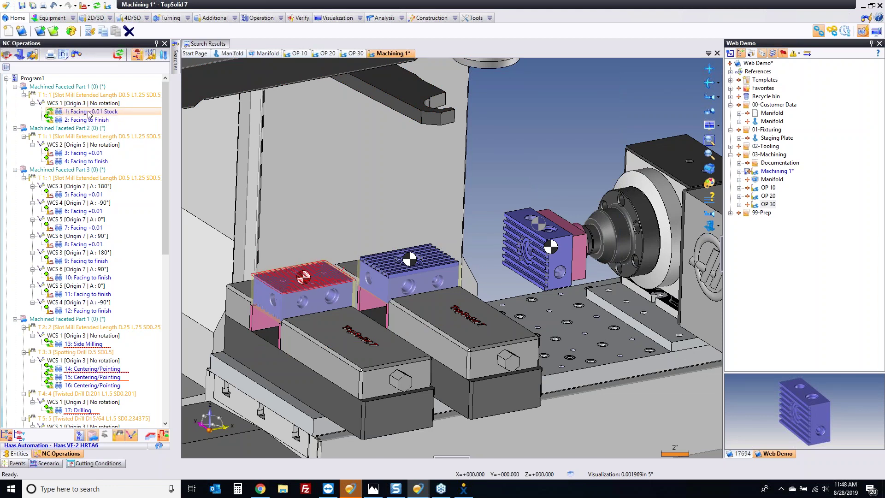
# - Set the step overlap percentage of the Facing +0.01 Stock operation to 10, and update the outdated operations
pyautogui.doubleClick(50, 112)
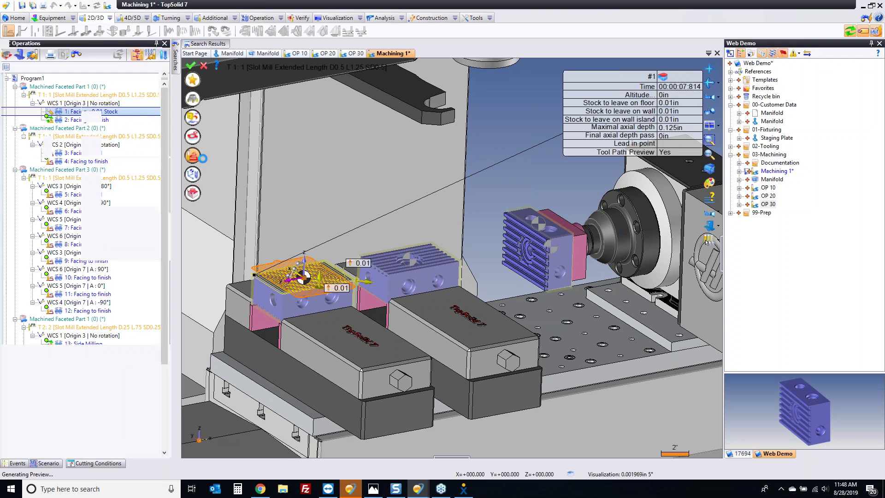
pyautogui.click(63, 152)
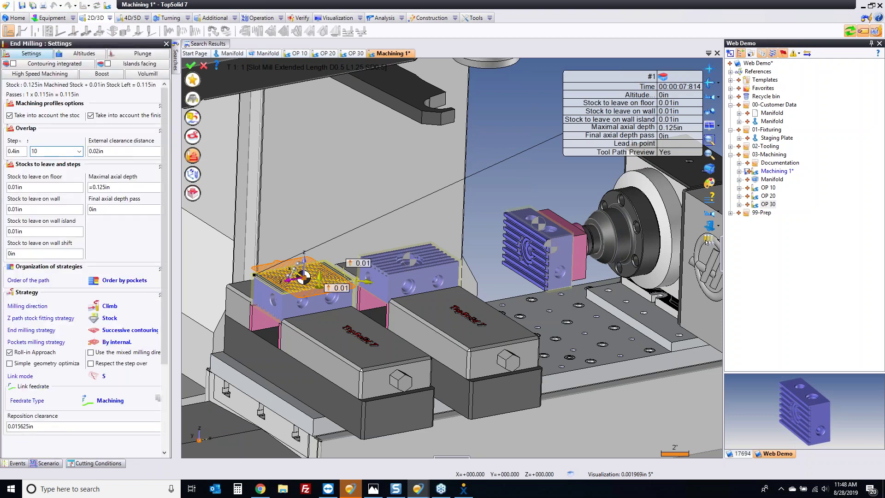
pyautogui.write('10')
pyautogui.press('Return')
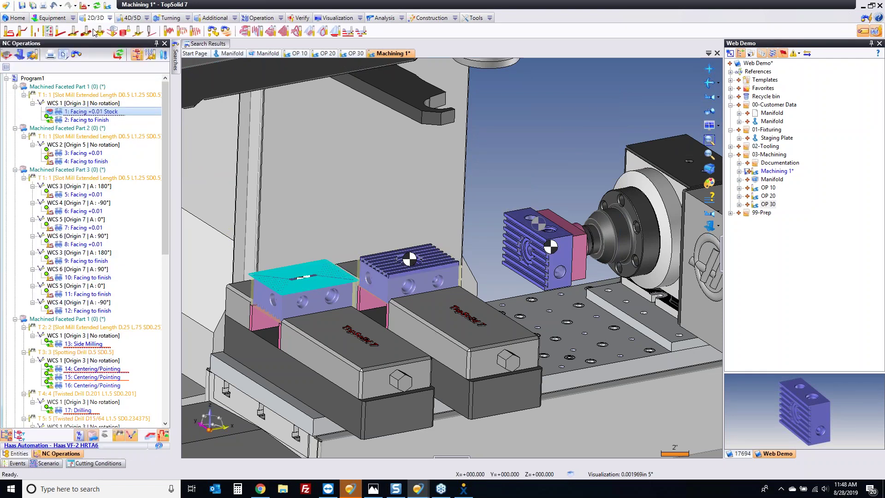
pyautogui.click(97, 6)
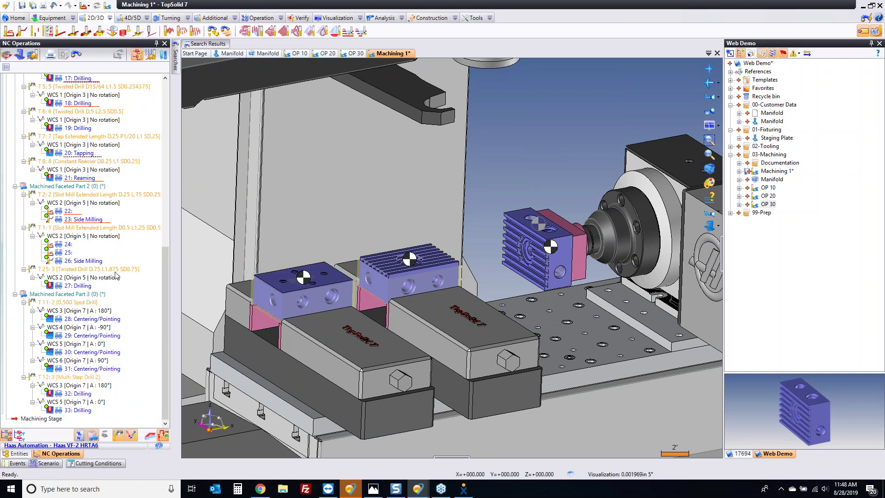
# - Repair the associativity of Machined Faceted Part 1's Facing +0.01 Stock operation
pyautogui.scroll(13, 110, 232)
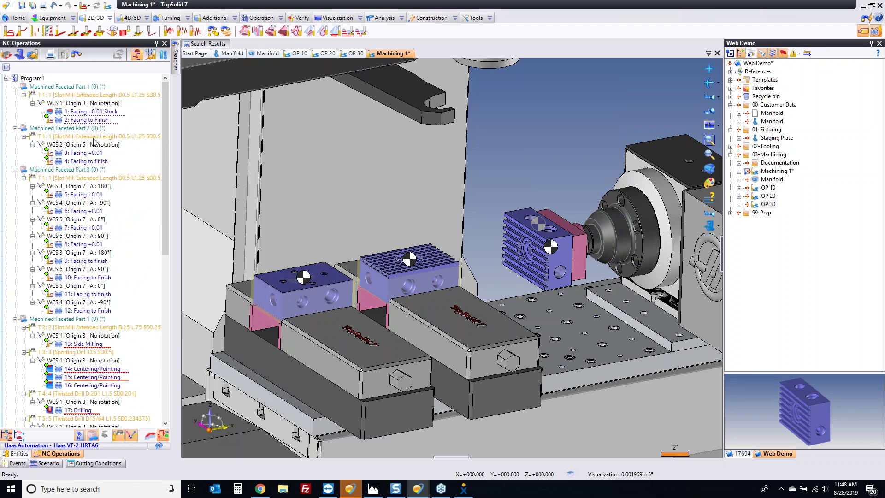
pyautogui.click(84, 113)
pyautogui.moveTo(84, 117)
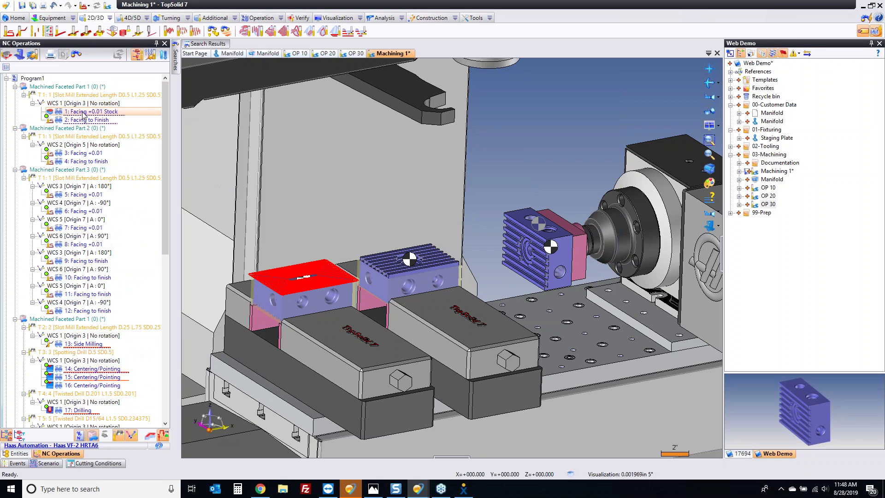
pyautogui.rightClick(83, 113)
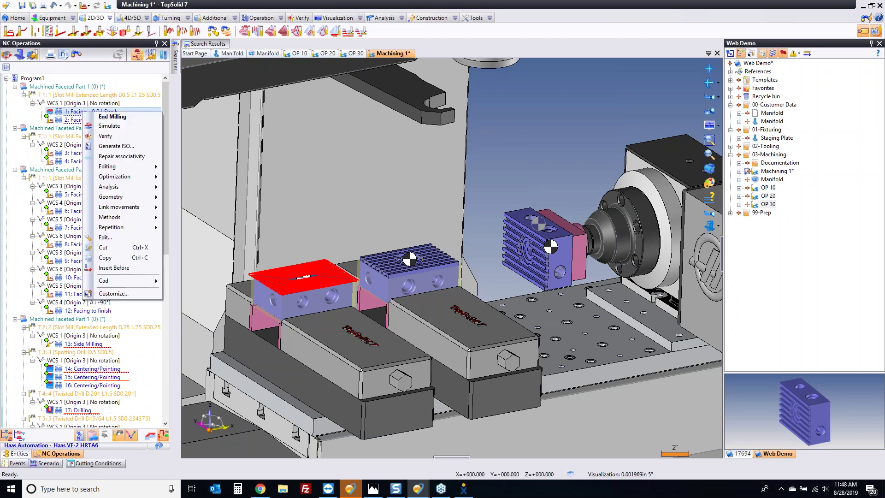
pyautogui.click(119, 157)
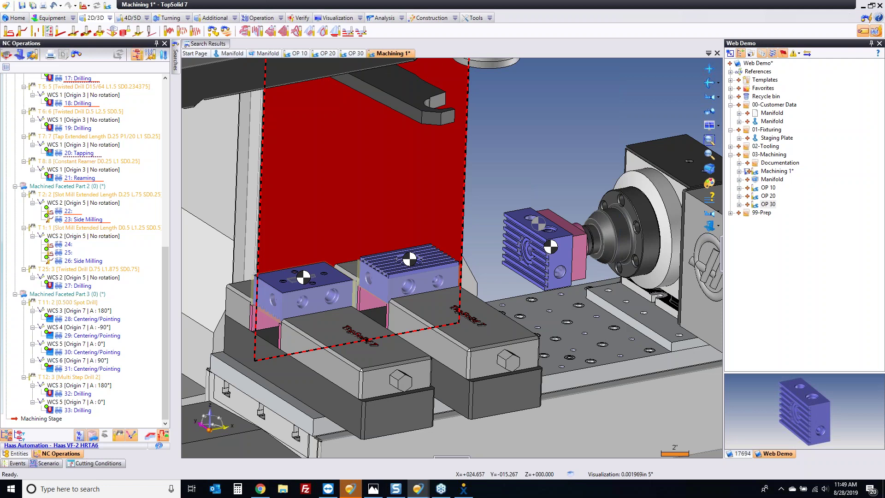
# - Generate the ISO code for the whole combined machining program with the 3D Extreme>>Haas Mill post processor
pyautogui.click(281, 17)
pyautogui.click(299, 49)
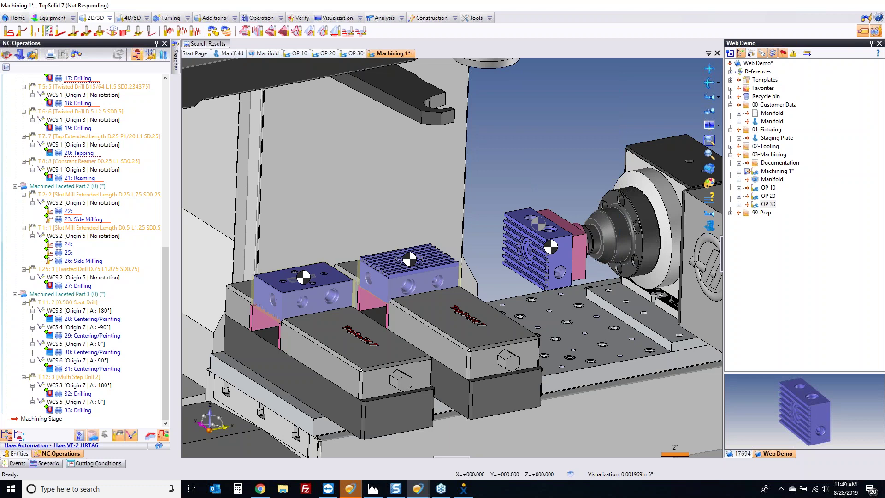
pyautogui.click(288, 138)
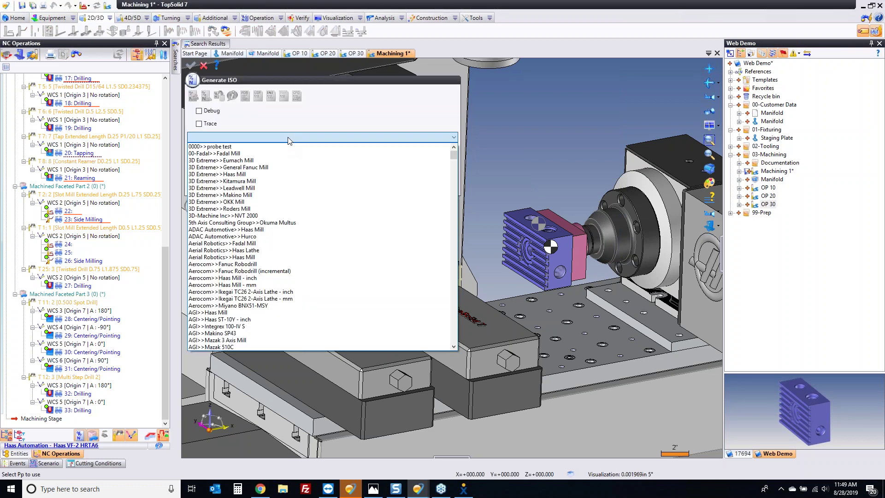
pyautogui.click(275, 174)
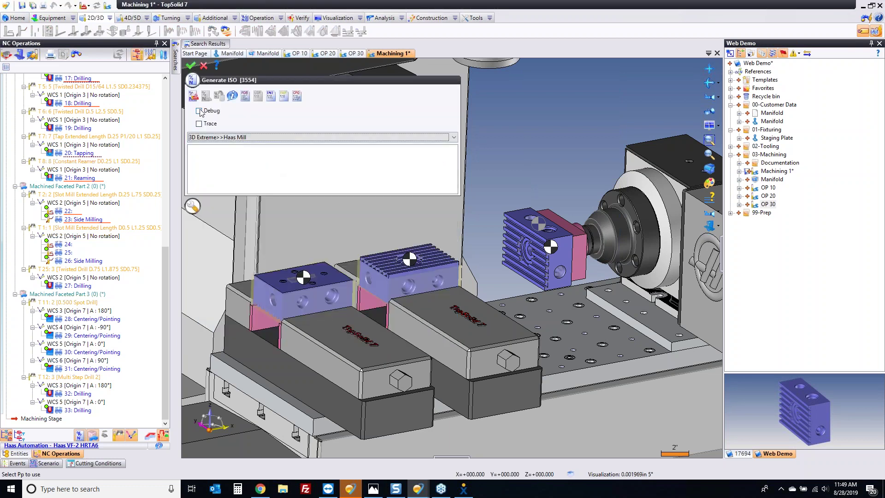
pyautogui.click(191, 66)
pyautogui.click(354, 261)
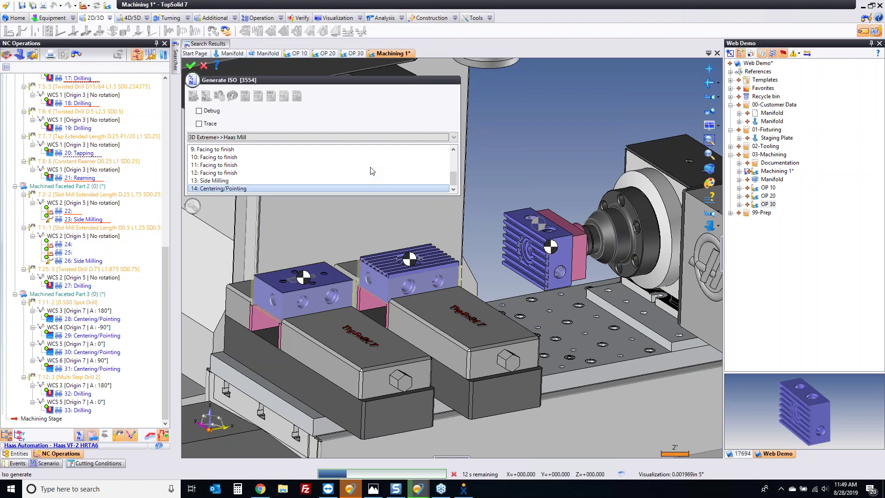
pyautogui.click(371, 166)
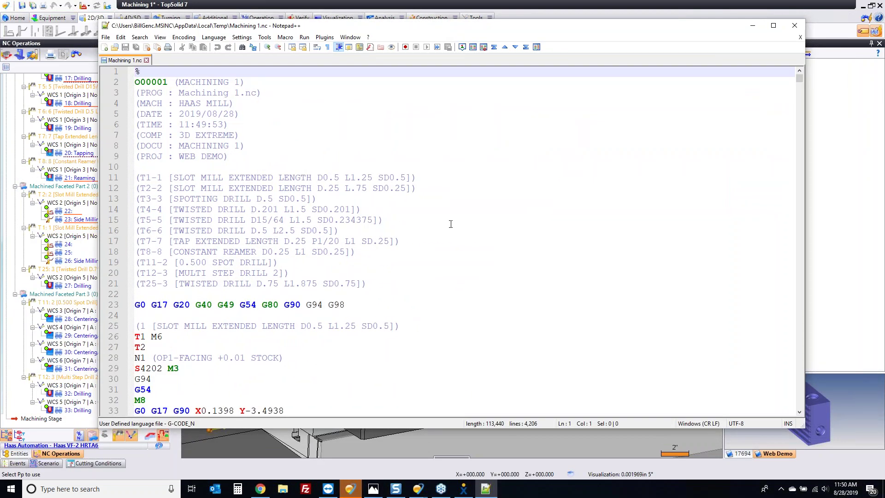
# - Examine the tool list and G-code of the generated Machining 1.nc file, and close it and the ISO generation
pyautogui.scroll(-20, 447, 248)
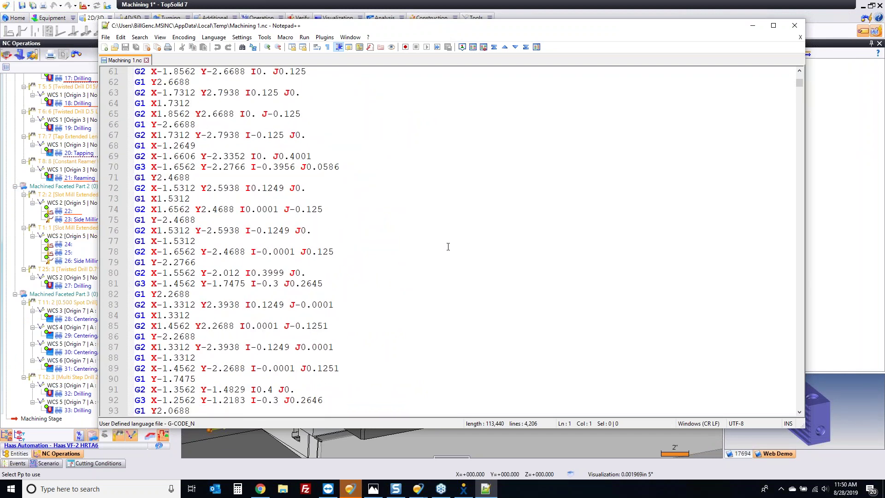
pyautogui.scroll(-18, 448, 247)
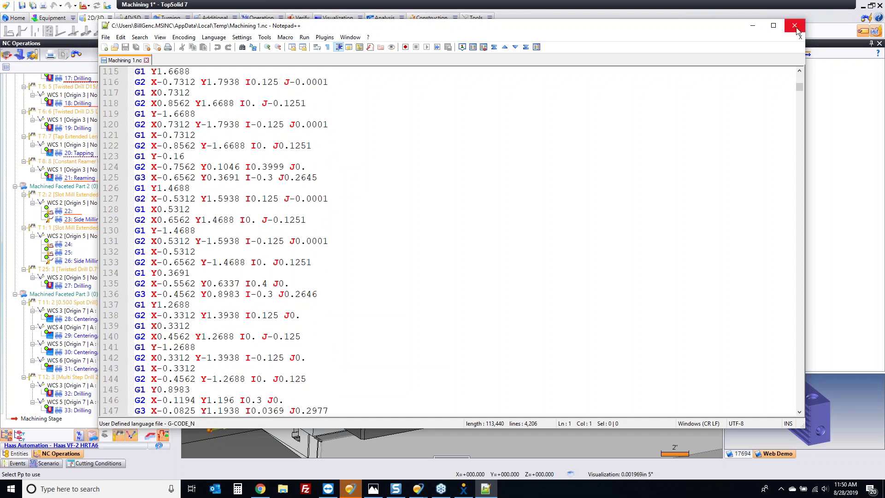
pyautogui.click(794, 26)
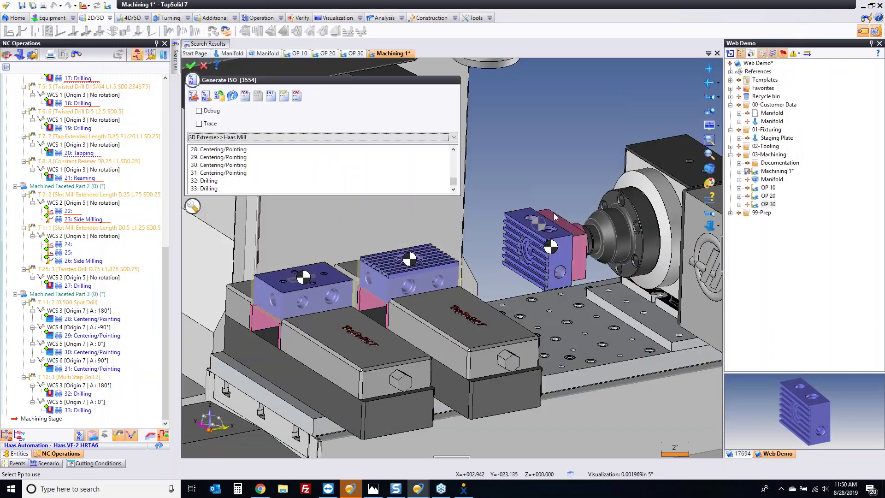
pyautogui.click(191, 66)
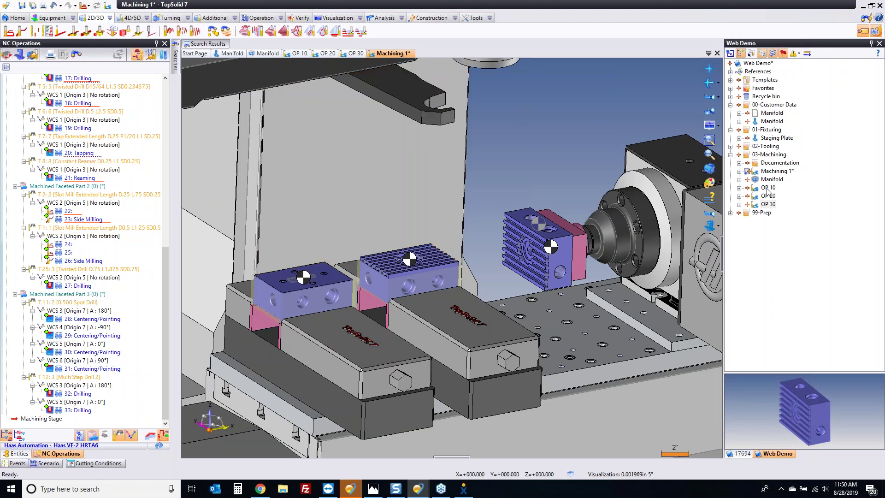
# - Create a blank Drafting Bundle document in the Documentation folder of 03-Machining, and dismiss its initial drafting inclusion
pyautogui.click(739, 162)
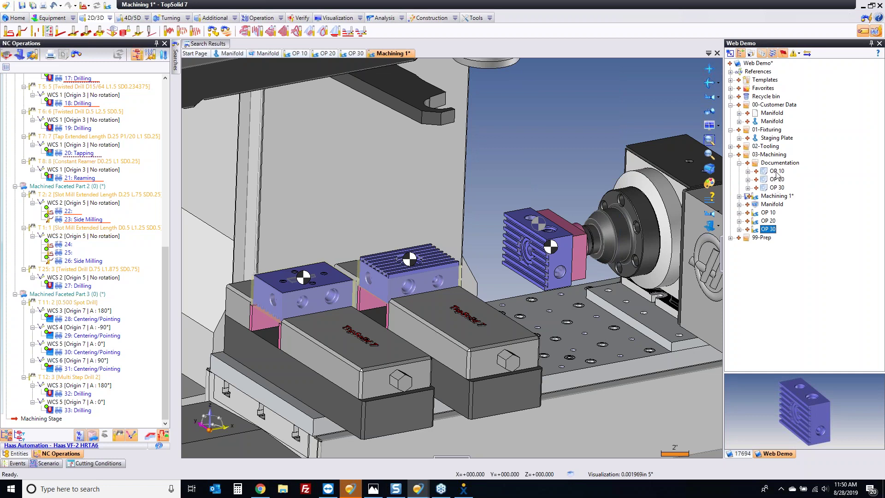
pyautogui.moveTo(777, 174)
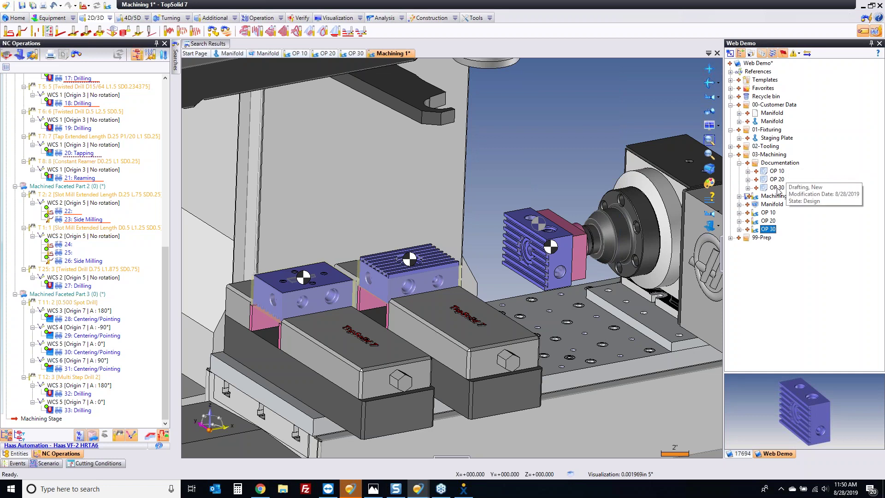
pyautogui.rightClick(775, 164)
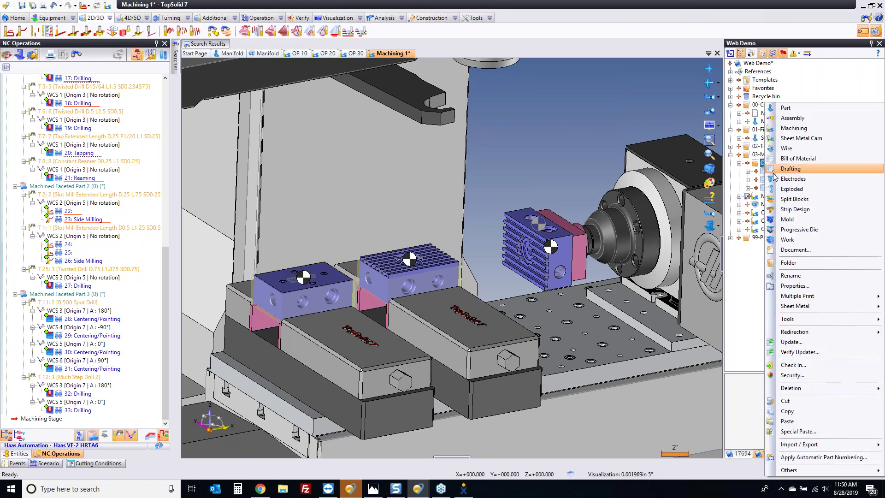
pyautogui.click(781, 250)
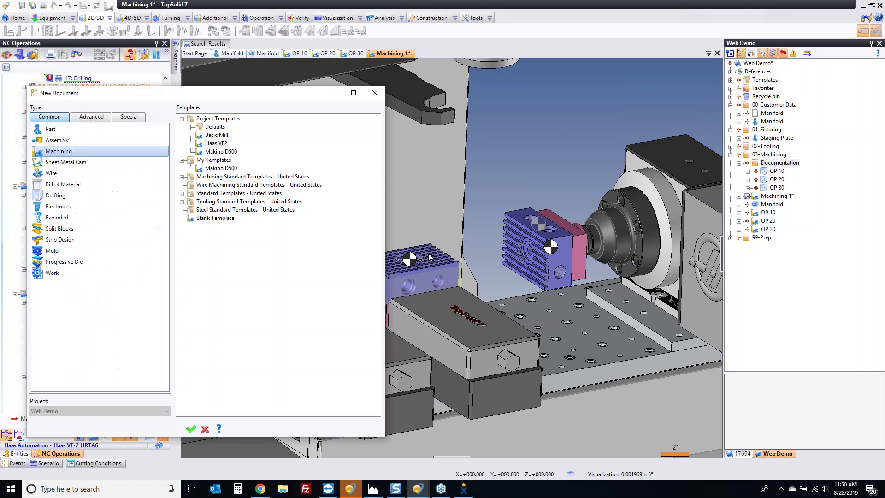
pyautogui.click(87, 118)
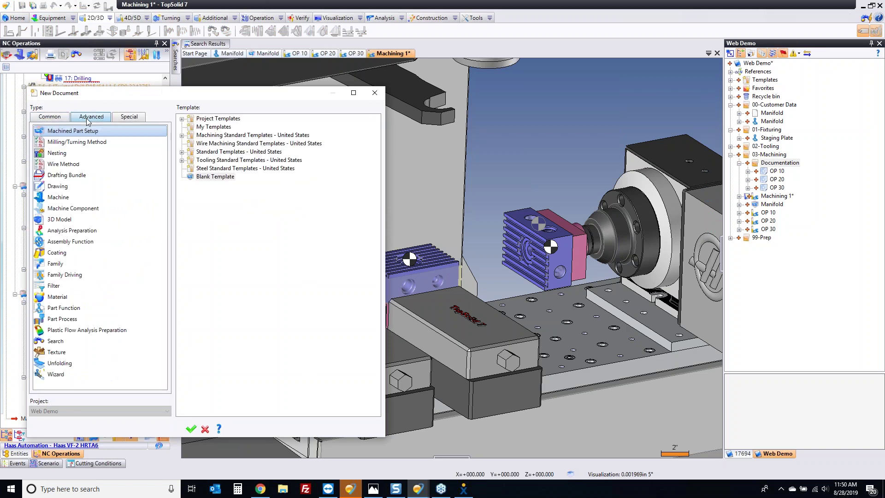
pyautogui.click(137, 180)
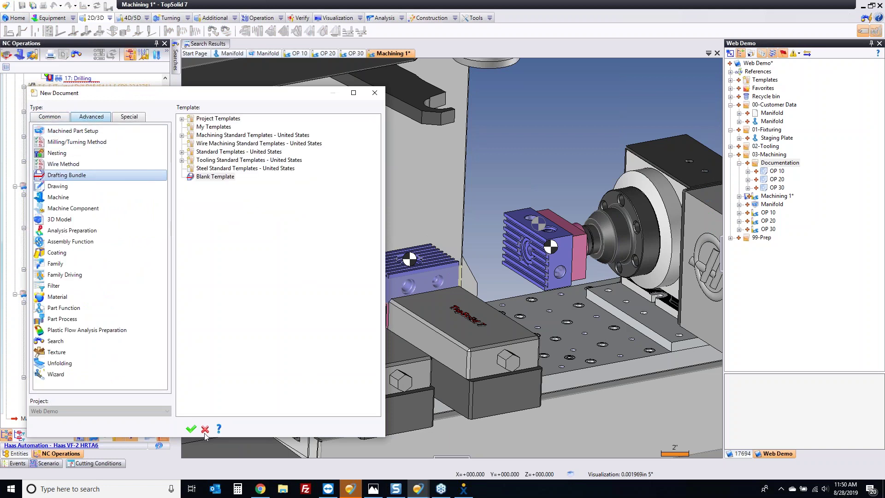
pyautogui.click(191, 429)
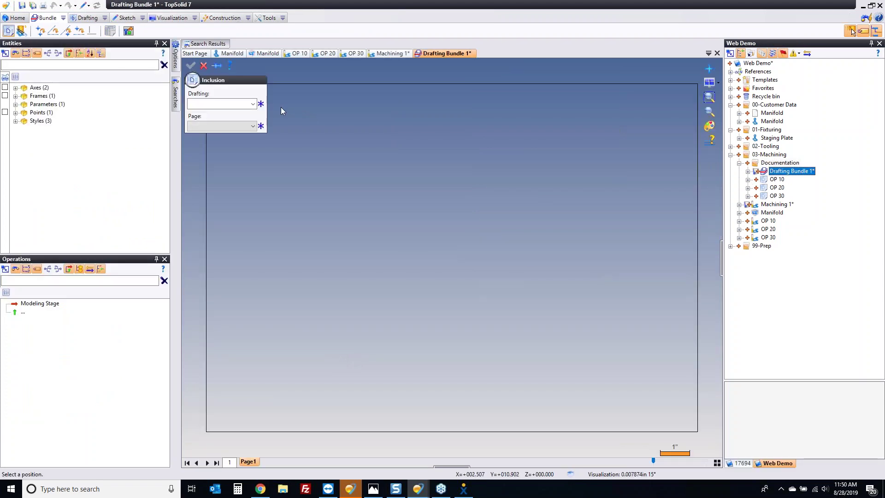
pyautogui.click(253, 105)
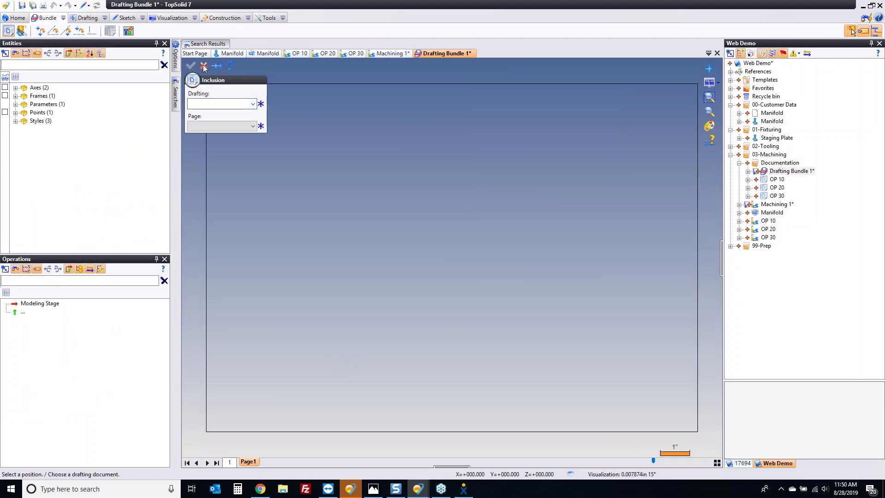
pyautogui.click(203, 66)
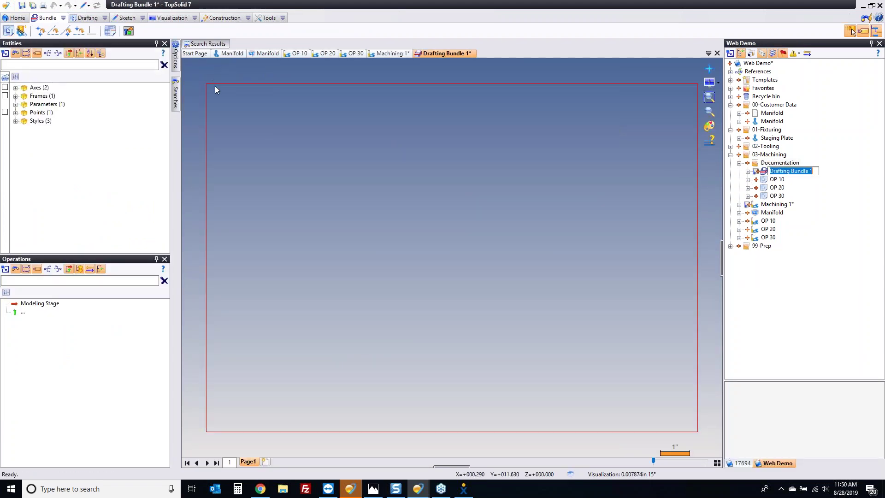
# - Include all pages of the OP 10 drafting in the drafting bundle
pyautogui.click(777, 179)
pyautogui.moveTo(597, 187); pyautogui.dragTo(594, 187)
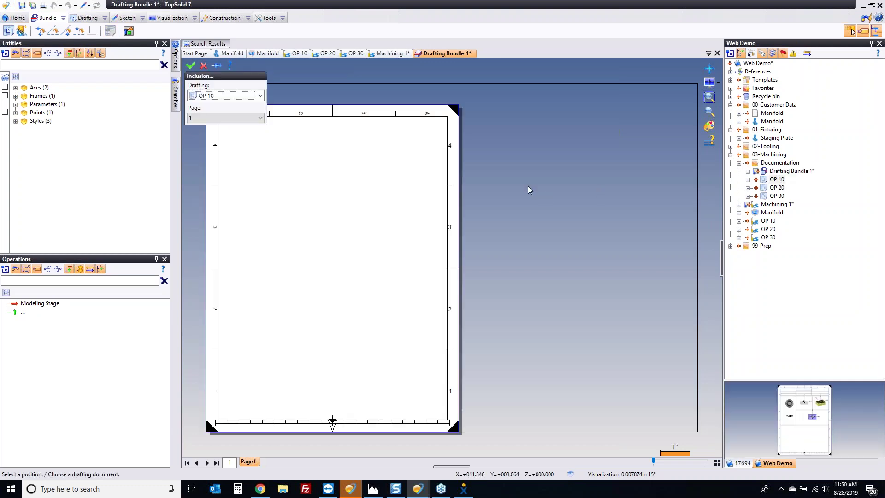
pyautogui.click(239, 117)
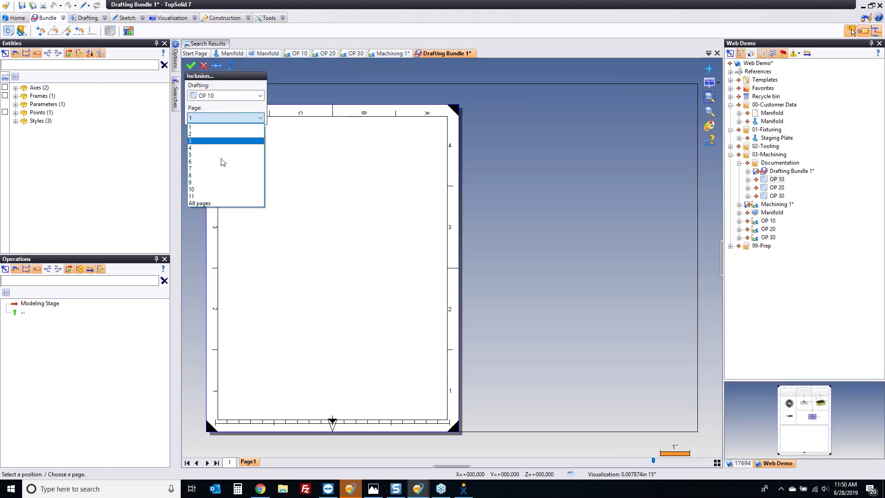
pyautogui.click(209, 204)
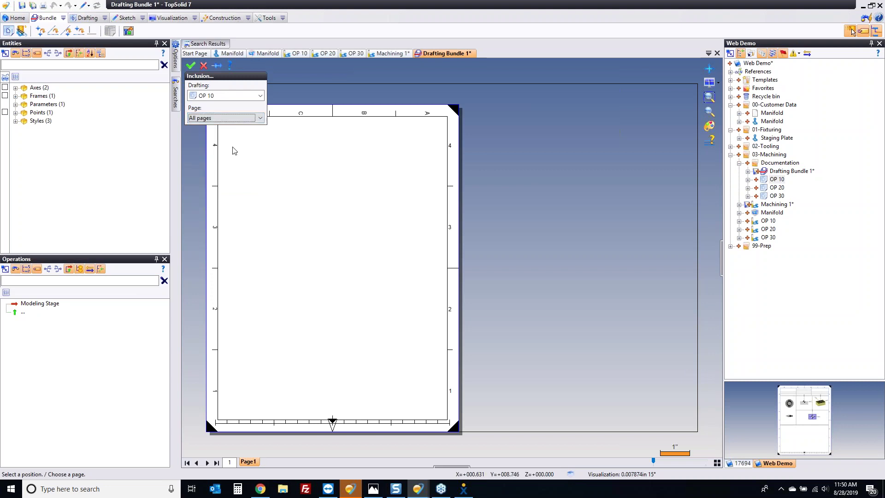
pyautogui.click(191, 66)
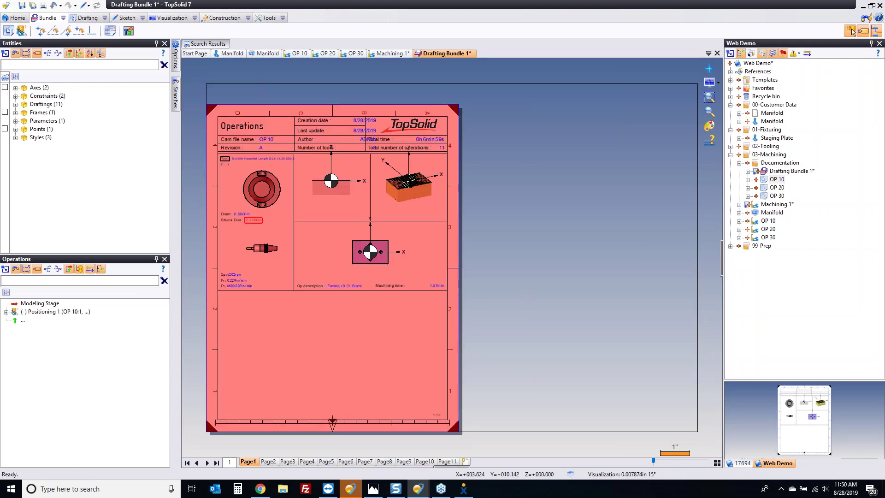
# - Include all pages of the OP 20 drafting in the drafting bundle
pyautogui.moveTo(777, 187)
pyautogui.mouseDown()
pyautogui.moveTo(669, 216)
pyautogui.moveTo(558, 223)
pyautogui.mouseUp()
pyautogui.click(222, 118)
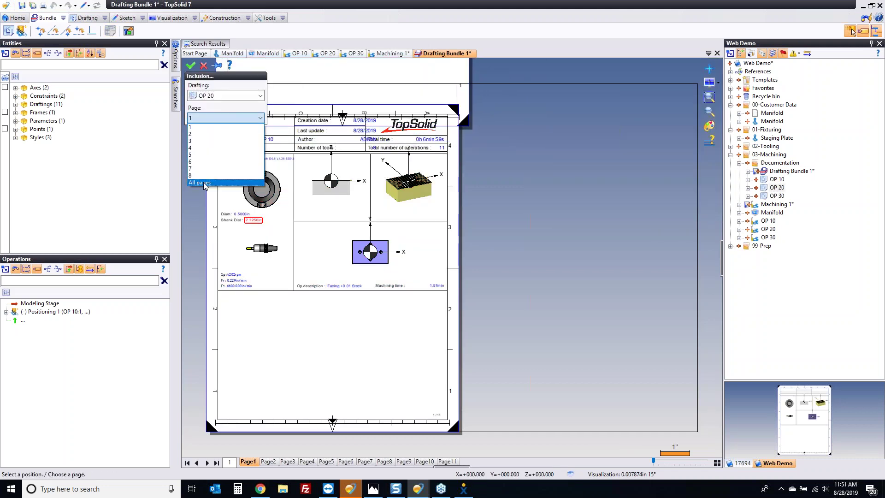
pyautogui.click(216, 184)
pyautogui.click(190, 65)
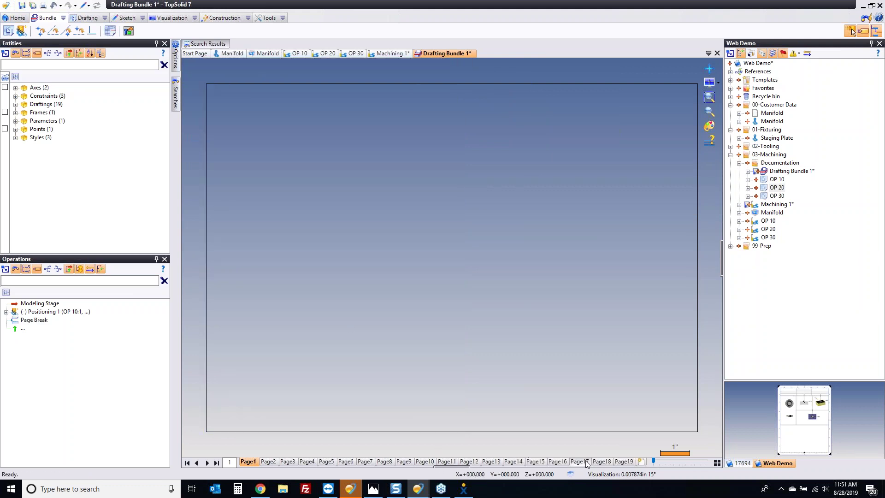
# - Add all pages of the OP 30 drafting to the drafting bundle
pyautogui.moveTo(776, 196); pyautogui.dragTo(477, 203)
pyautogui.click(208, 118)
pyautogui.click(203, 125)
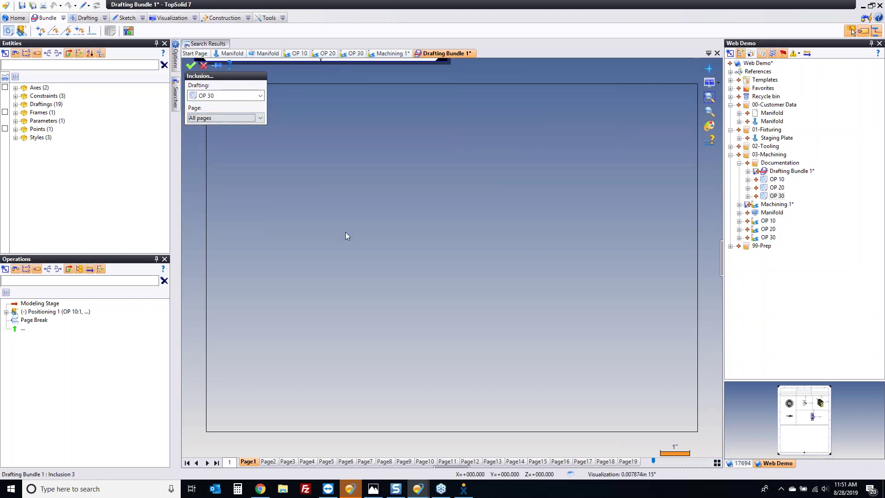
pyautogui.click(191, 66)
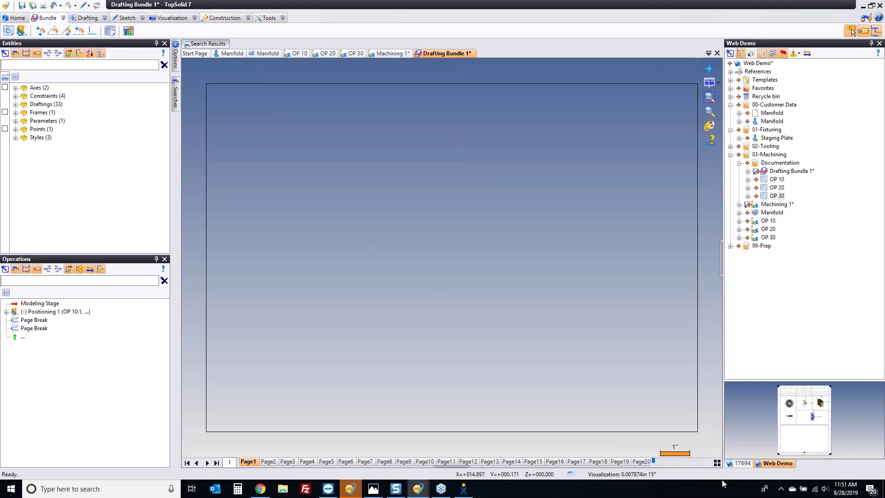
# - Look over the bundle's page overview, open page 8, and start in-place editing of its OP 10 drafting
pyautogui.click(717, 463)
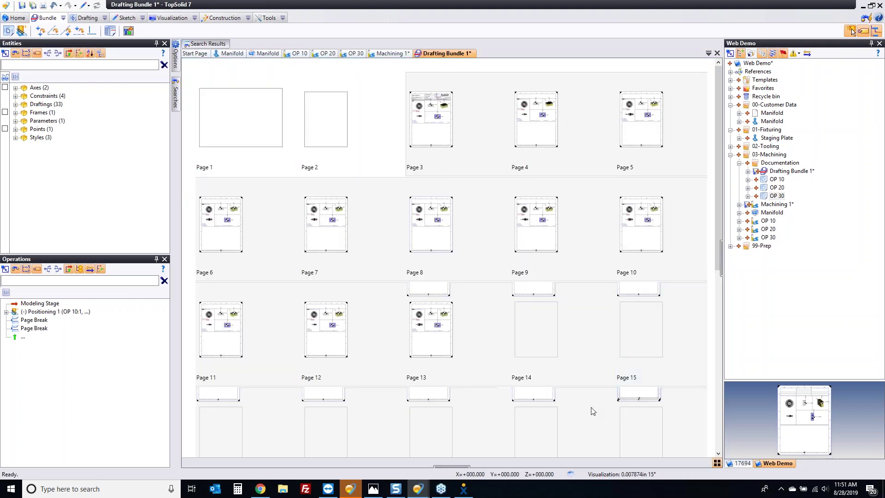
pyautogui.scroll(-2, 591, 408)
pyautogui.scroll(2, 591, 408)
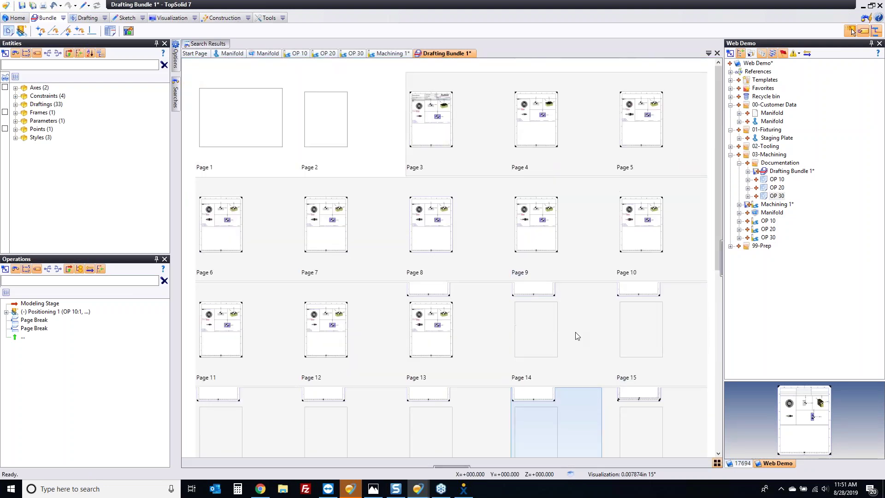
pyautogui.doubleClick(444, 222)
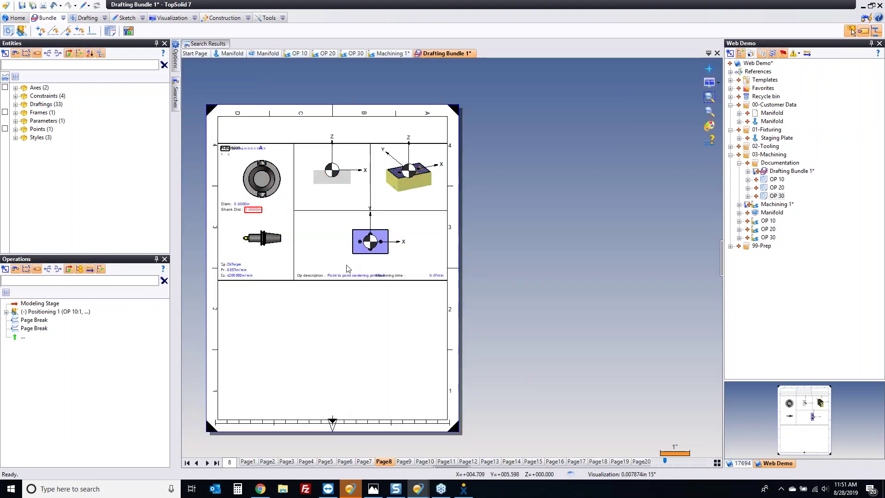
pyautogui.scroll(2, 330, 182)
pyautogui.scroll(1, 330, 182)
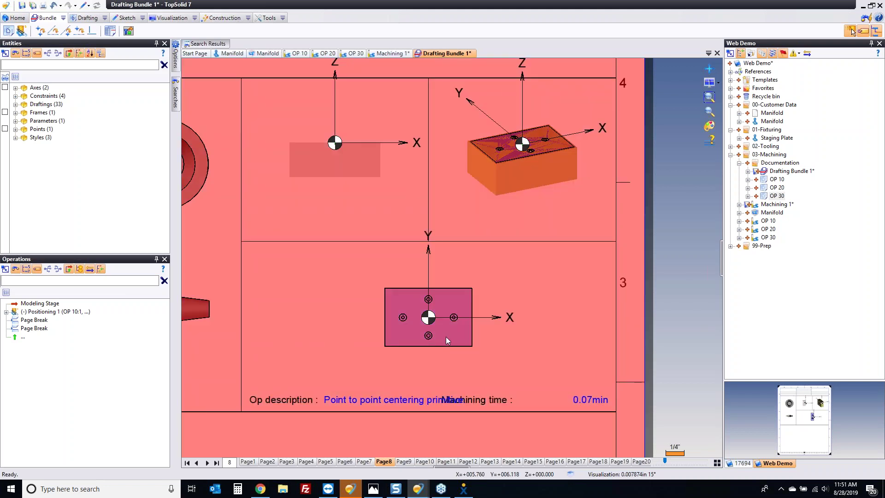
pyautogui.doubleClick(446, 337)
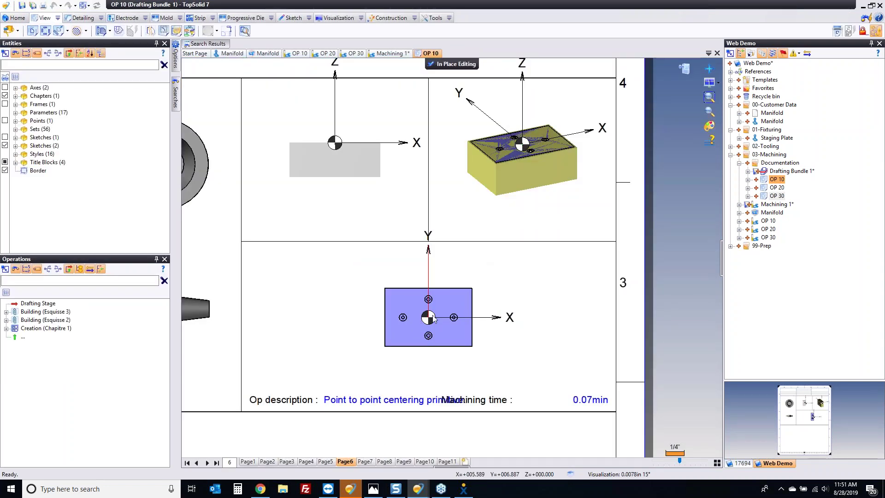
# - Dimension the block's overall width above its lower view, with the suffix REF
pyautogui.click(82, 17)
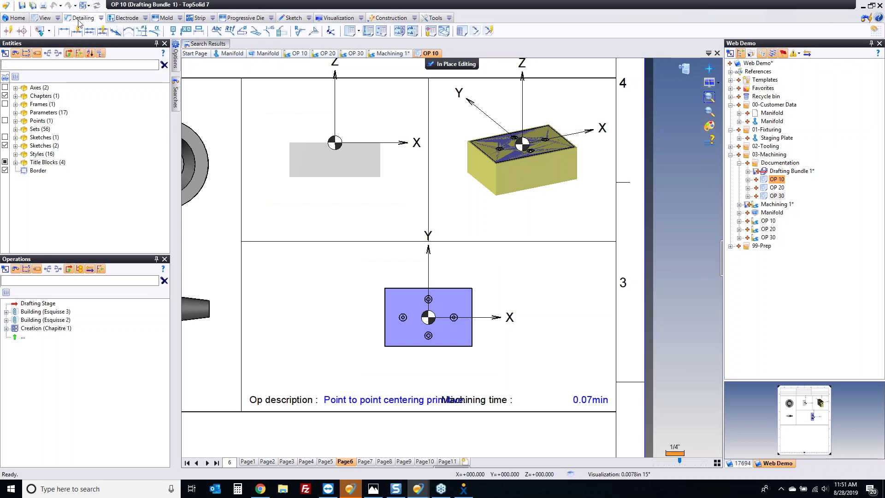
pyautogui.click(401, 288)
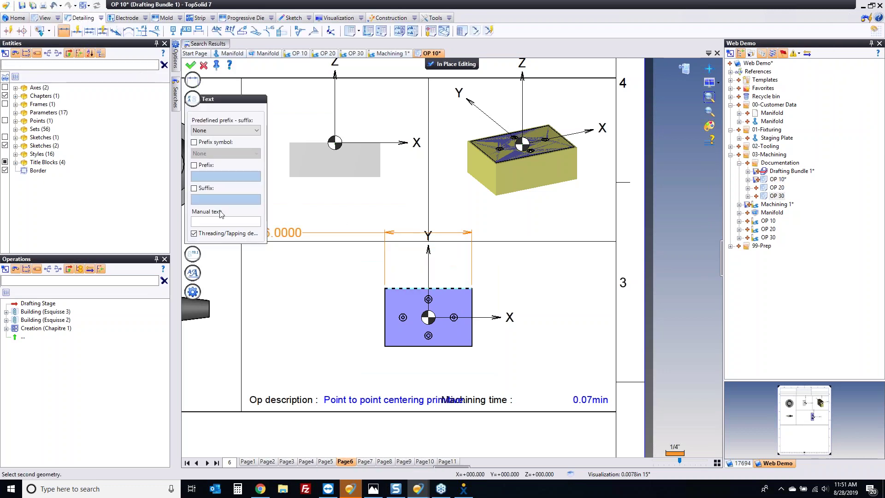
pyautogui.click(194, 188)
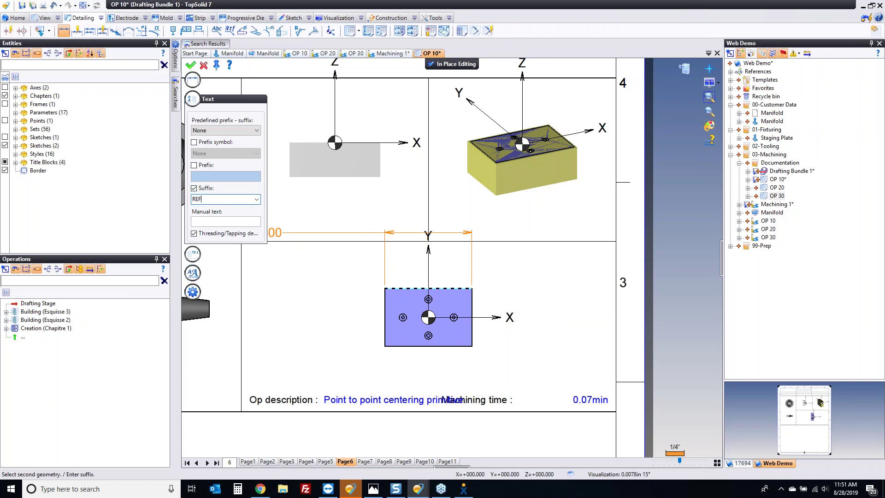
pyautogui.write('REF')
pyautogui.press('Return')
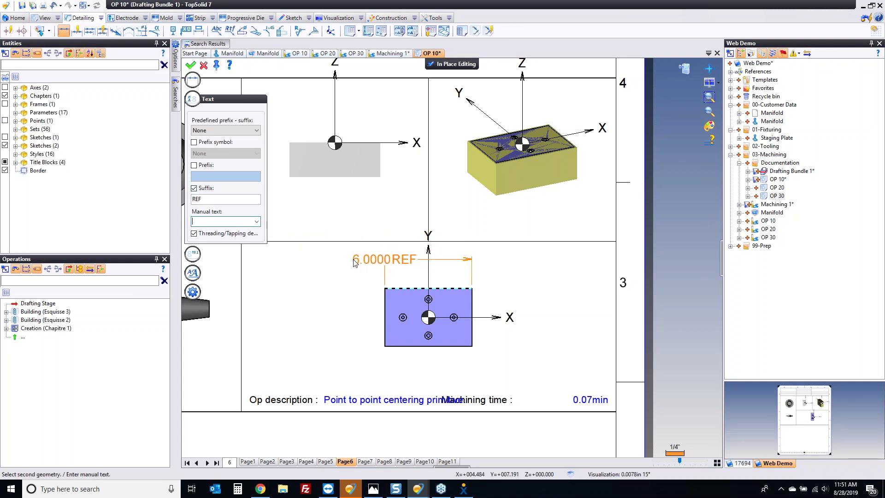
pyautogui.click(299, 263)
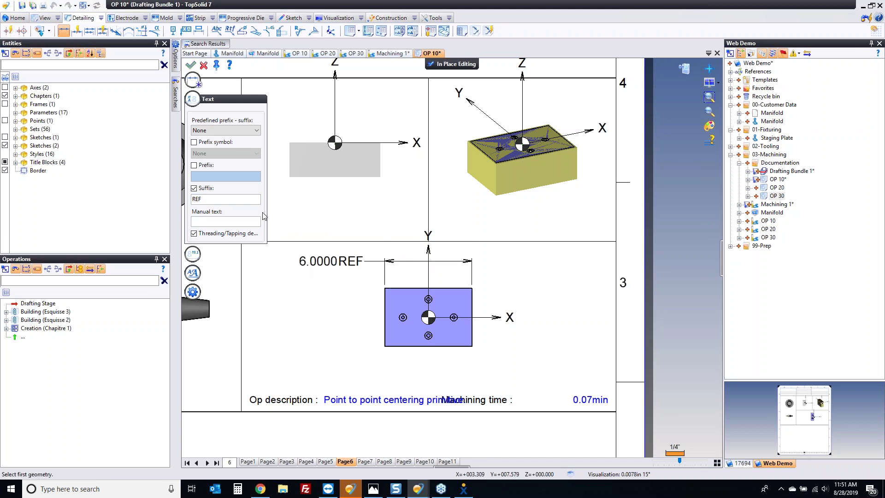
# - Dimension the horizontal spacing of the two side holes and the vertical spacing of the upper and lower holes, without a suffix
pyautogui.scroll(2, 406, 377)
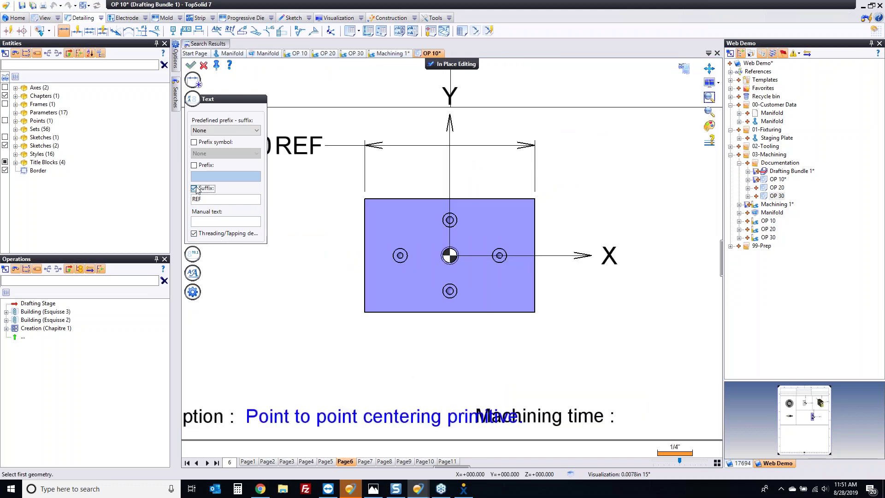
pyautogui.click(401, 267)
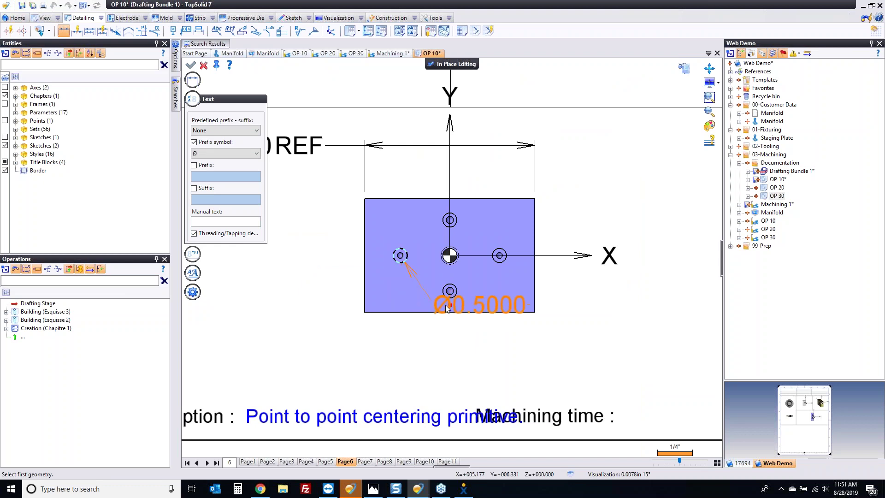
pyautogui.click(501, 267)
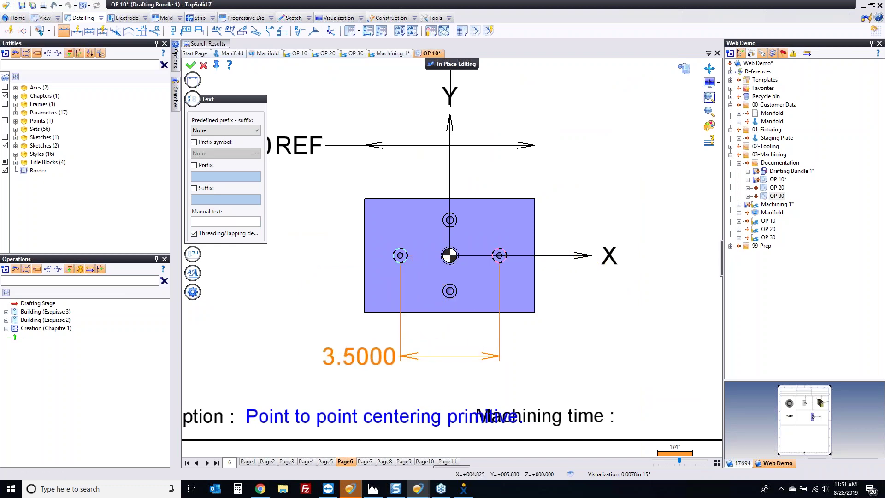
pyautogui.click(354, 359)
pyautogui.click(449, 291)
pyautogui.click(449, 220)
pyautogui.click(312, 253)
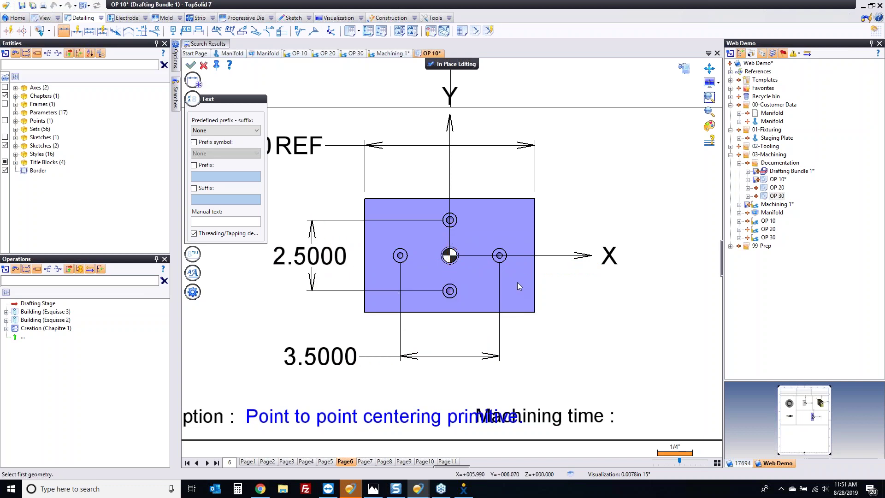
# - Finish the in-place editing of the OP 10 drafting and save the drafting bundle
pyautogui.press('Escape')
pyautogui.click(438, 64)
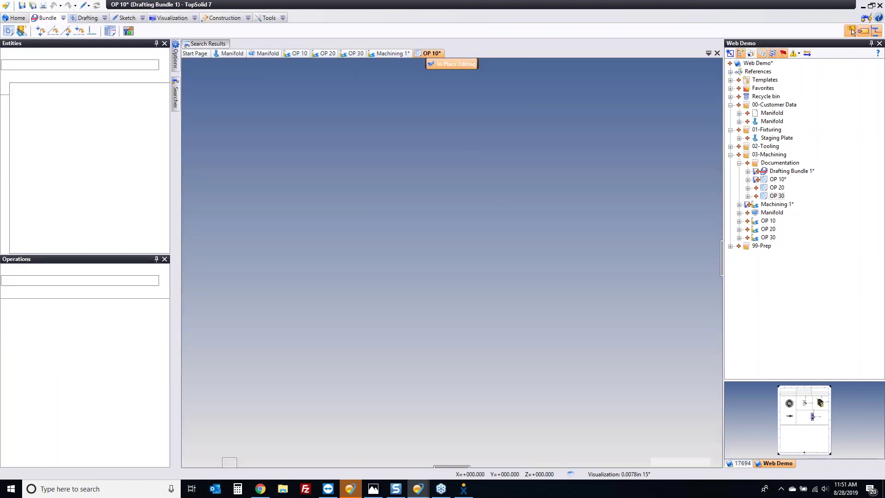
pyautogui.scroll(-5, 395, 252)
pyautogui.hotkey('ctrl', 's')
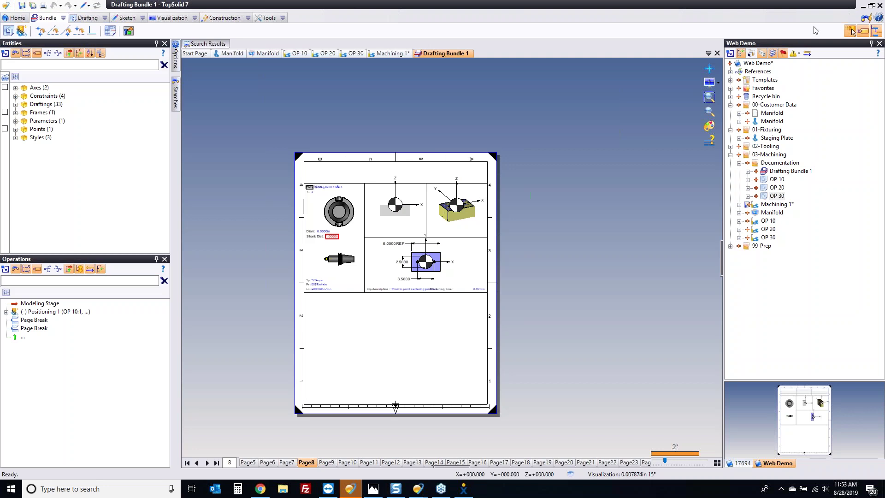
# - Create a Nesting document in the 03-Machining folder
pyautogui.click(314, 55)
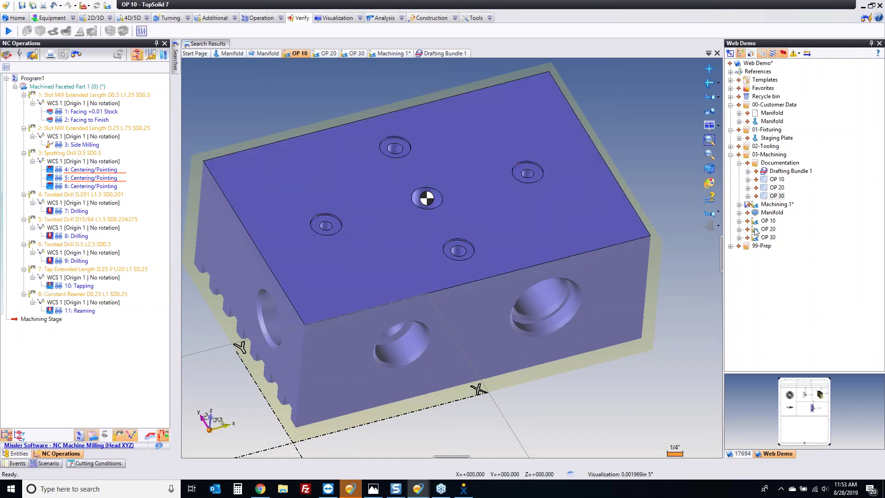
pyautogui.rightClick(767, 155)
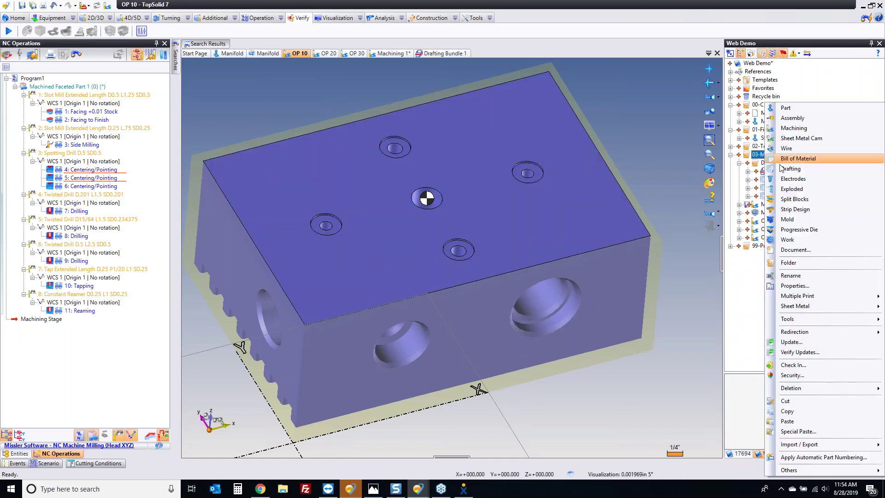
pyautogui.click(802, 249)
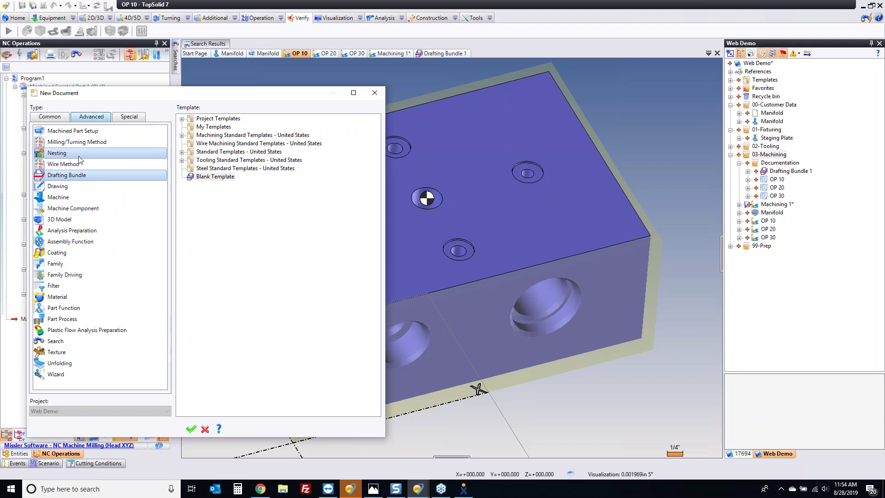
pyautogui.doubleClick(80, 158)
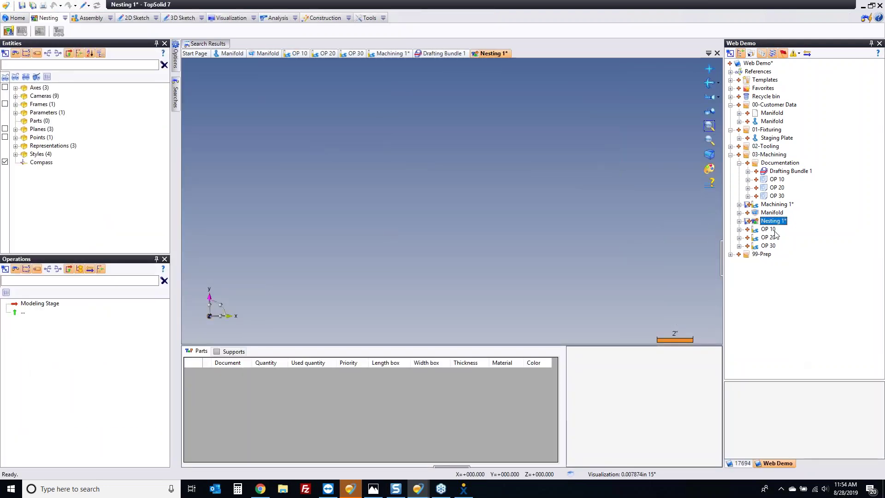
# - Try to add the OP 10 machining to the nesting document, and close that document without saving
pyautogui.moveTo(775, 234); pyautogui.dragTo(681, 242)
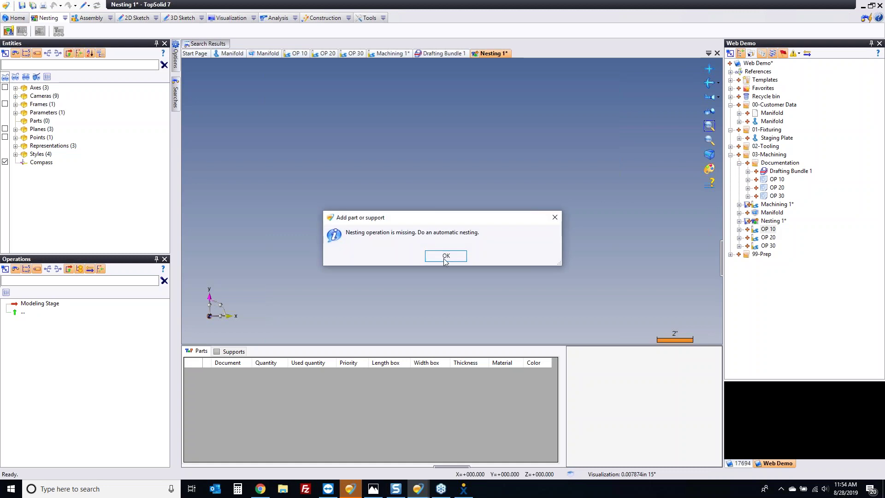
pyautogui.click(445, 260)
pyautogui.moveTo(767, 236); pyautogui.dragTo(443, 388)
pyautogui.click(446, 256)
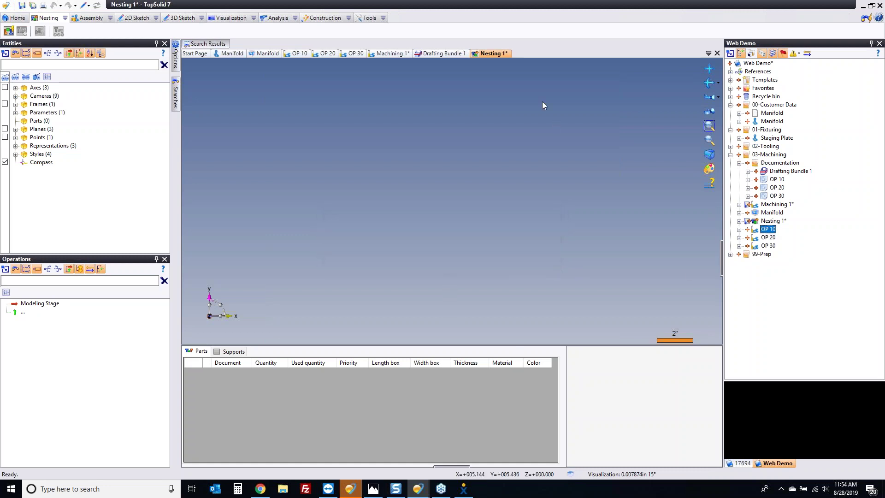
pyautogui.middleClick(494, 57)
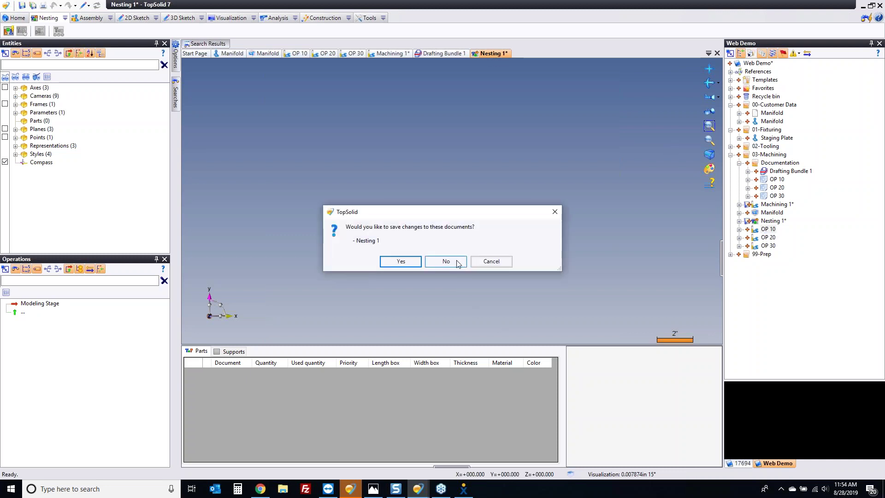
pyautogui.click(445, 261)
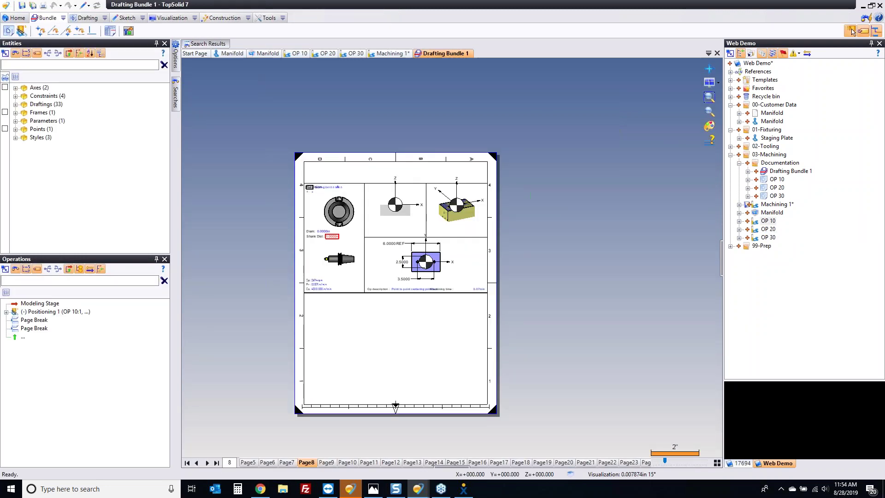